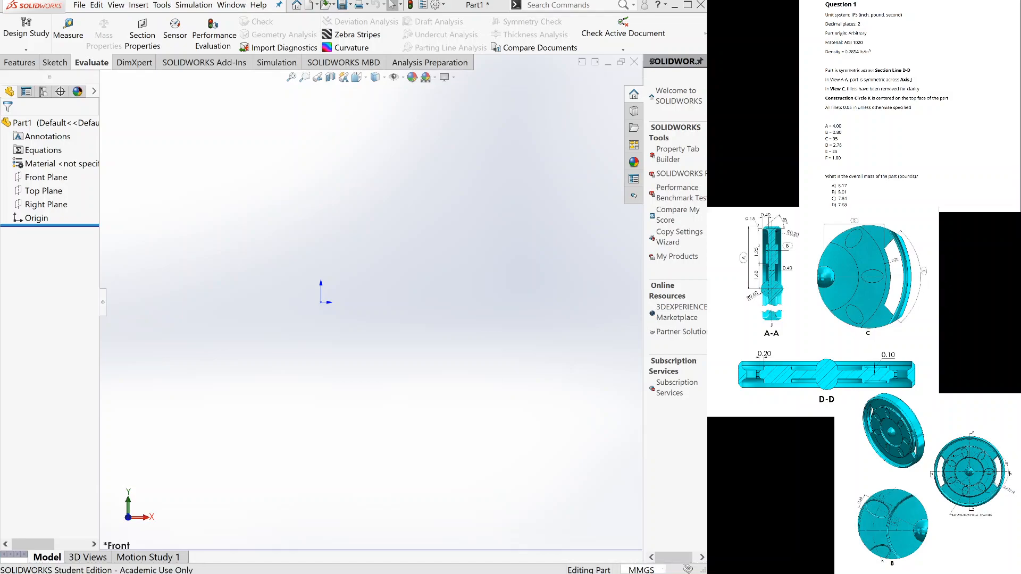
Set the part's unit system to IPS (inch, pound, second).
{"action": "left_click", "coordinate": [611, 543]}
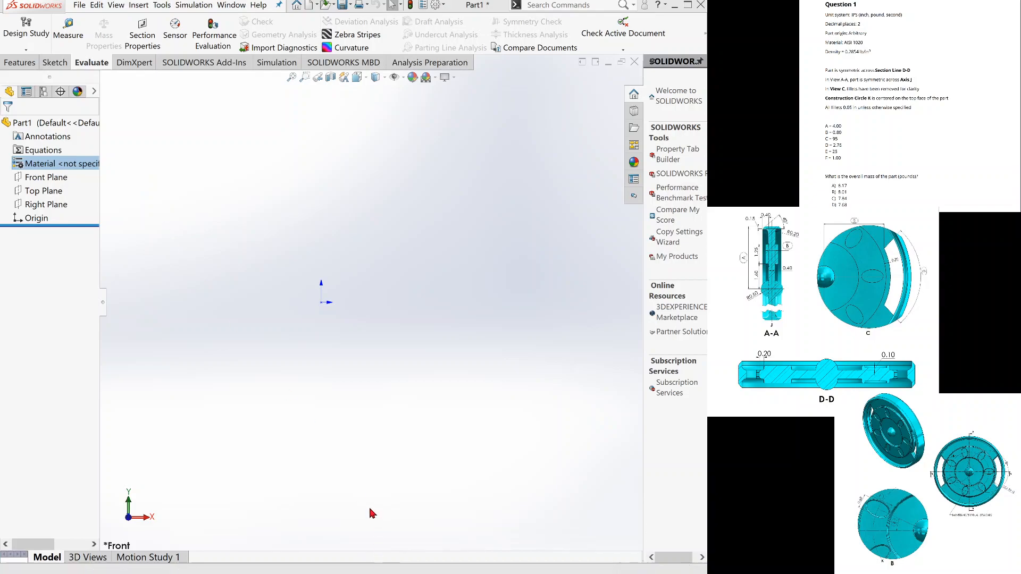
{"action": "left_click", "coordinate": [416, 509]}
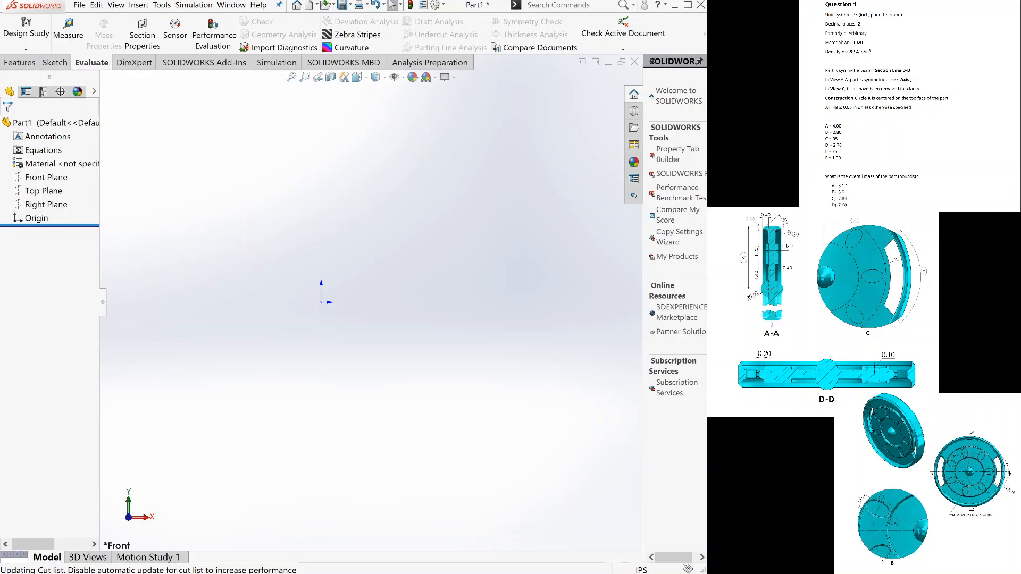
Open the part's equations for editing.
{"action": "left_click", "coordinate": [20, 152]}
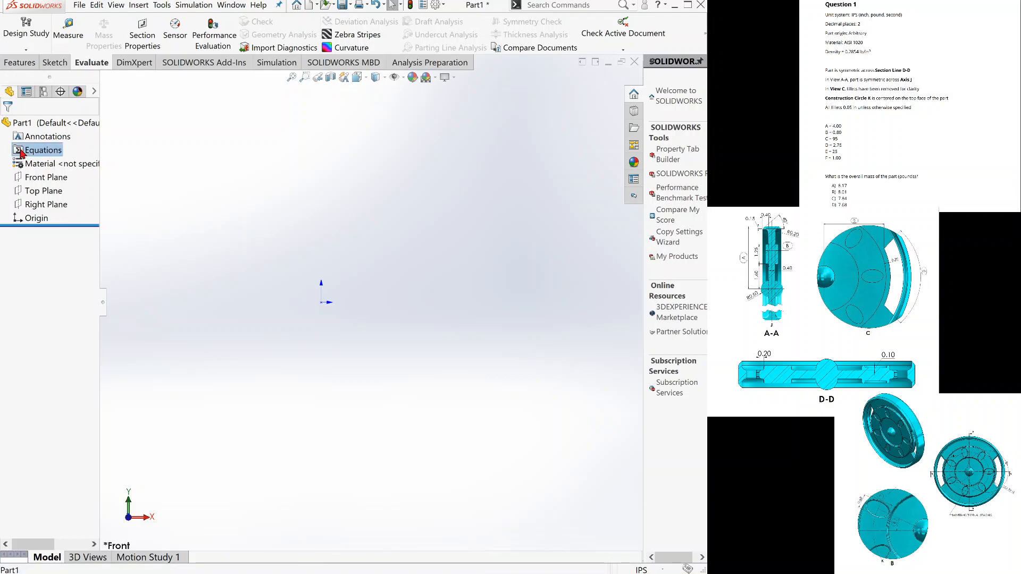
{"action": "left_click", "coordinate": [182, 131]}
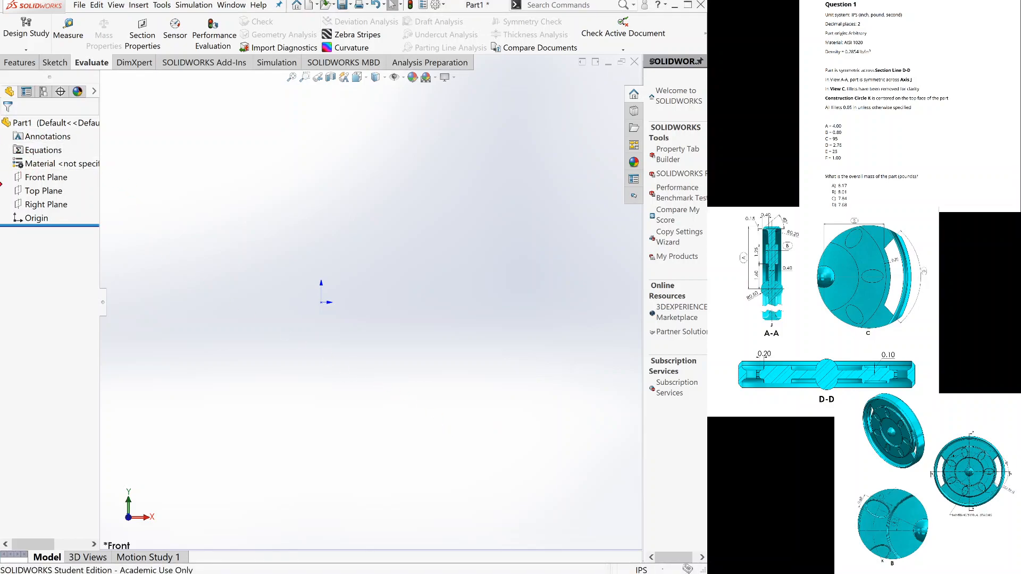
{"action": "left_click", "coordinate": [42, 151]}
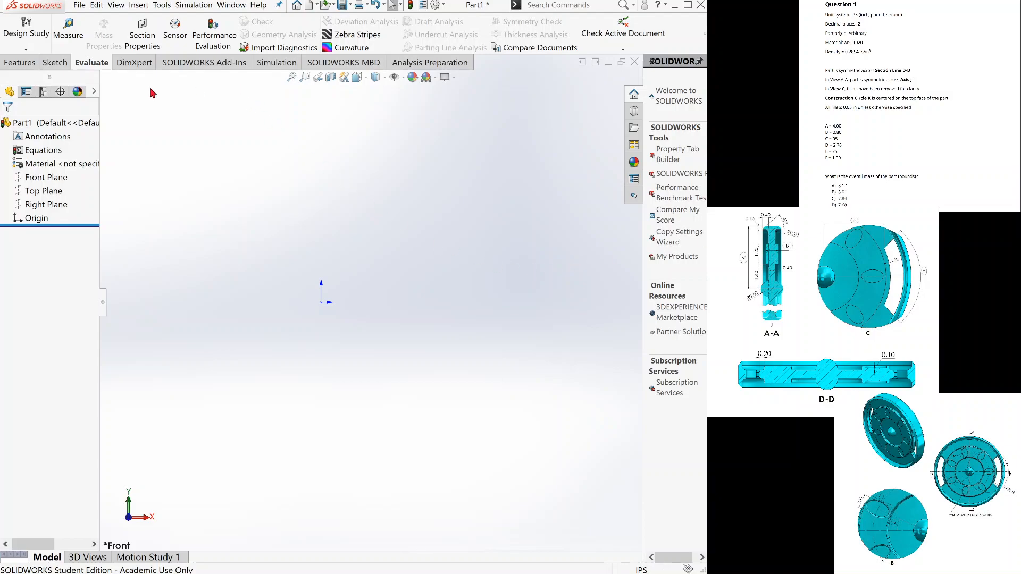
Start a new sketch on the Top Plane.
{"action": "left_click", "coordinate": [55, 62]}
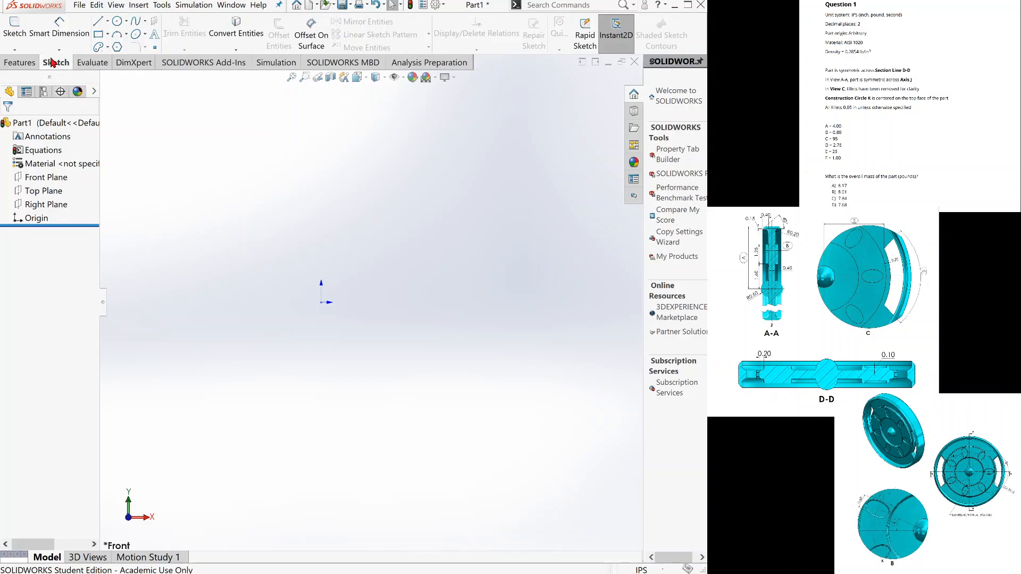
{"action": "left_click", "coordinate": [20, 41]}
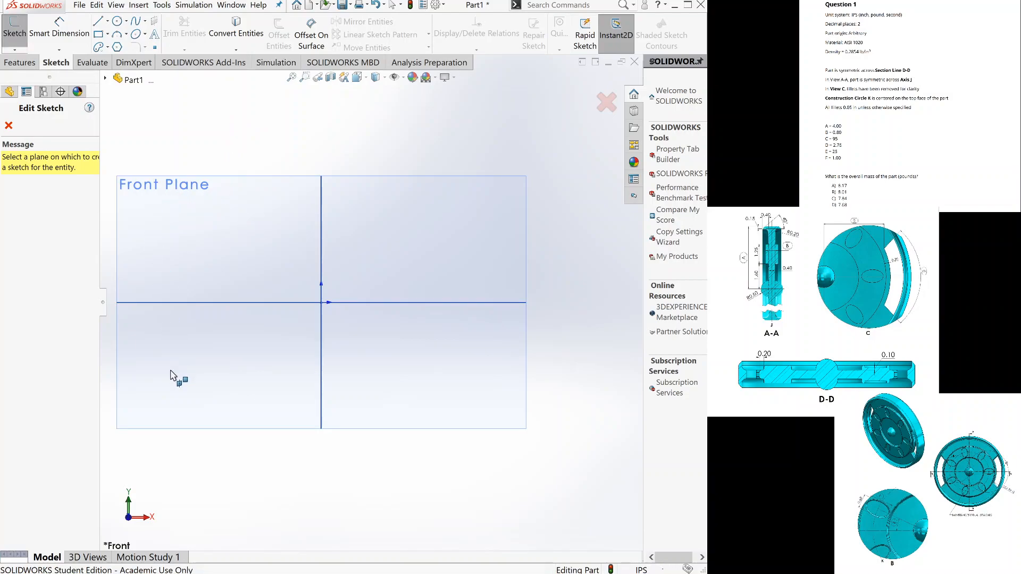
{"action": "left_click", "coordinate": [171, 392]}
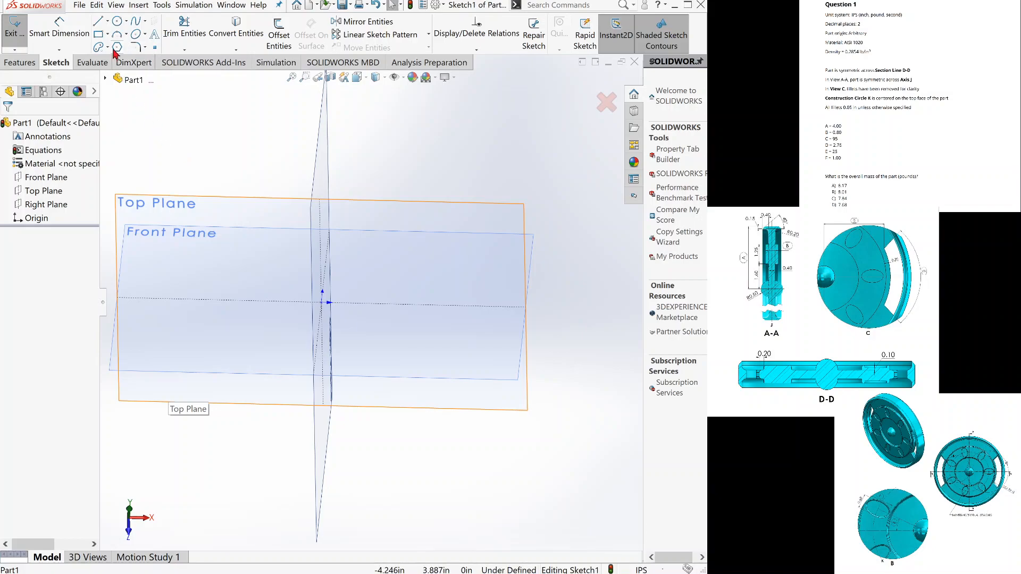
Sketch a vertical construction centerline about 2.77 in long upward from the origin.
{"action": "left_click", "coordinate": [108, 22]}
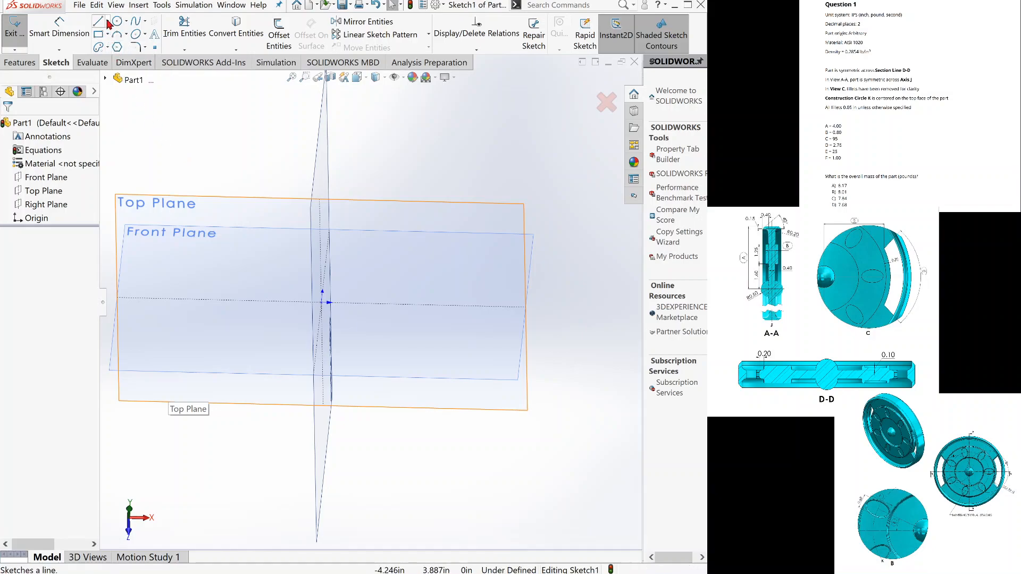
{"action": "left_click", "coordinate": [108, 51]}
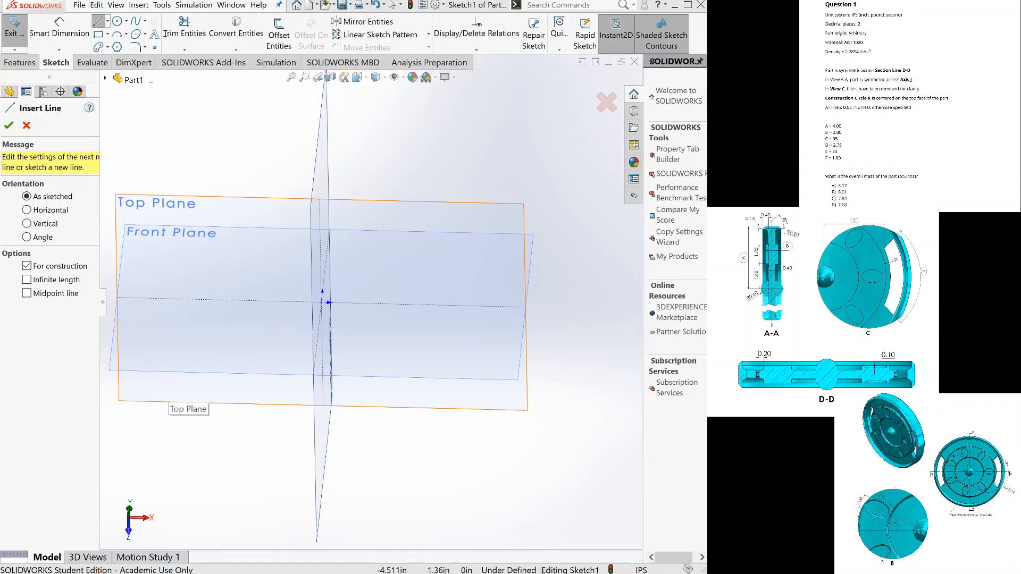
{"action": "left_click", "coordinate": [26, 125]}
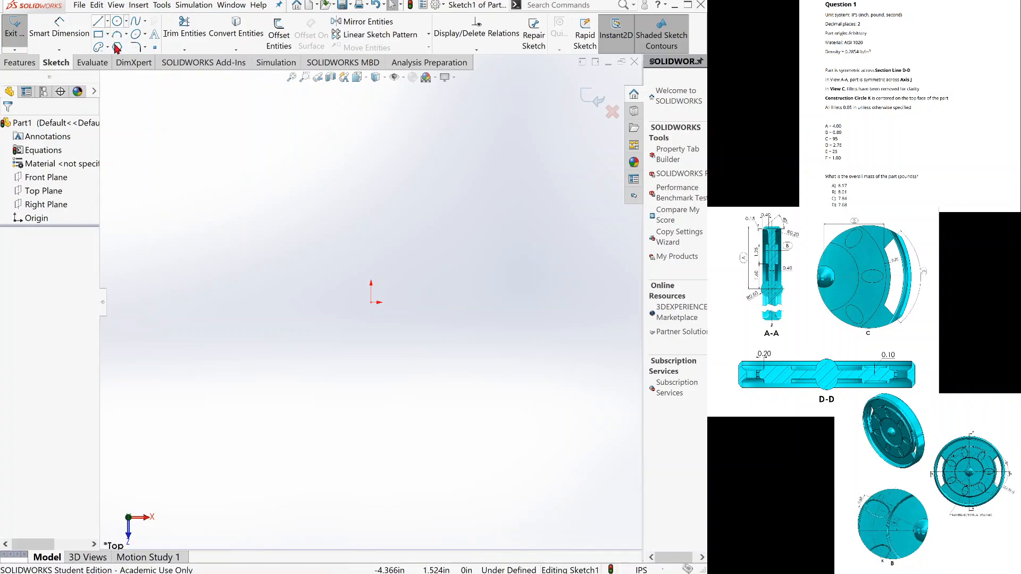
{"action": "key", "text": "l"}
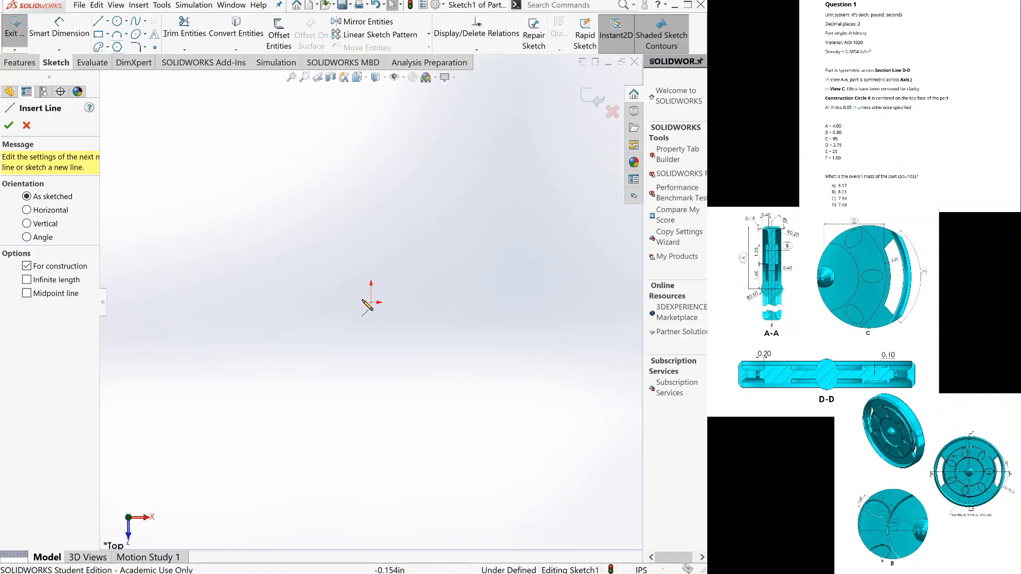
{"action": "left_click", "coordinate": [372, 302]}
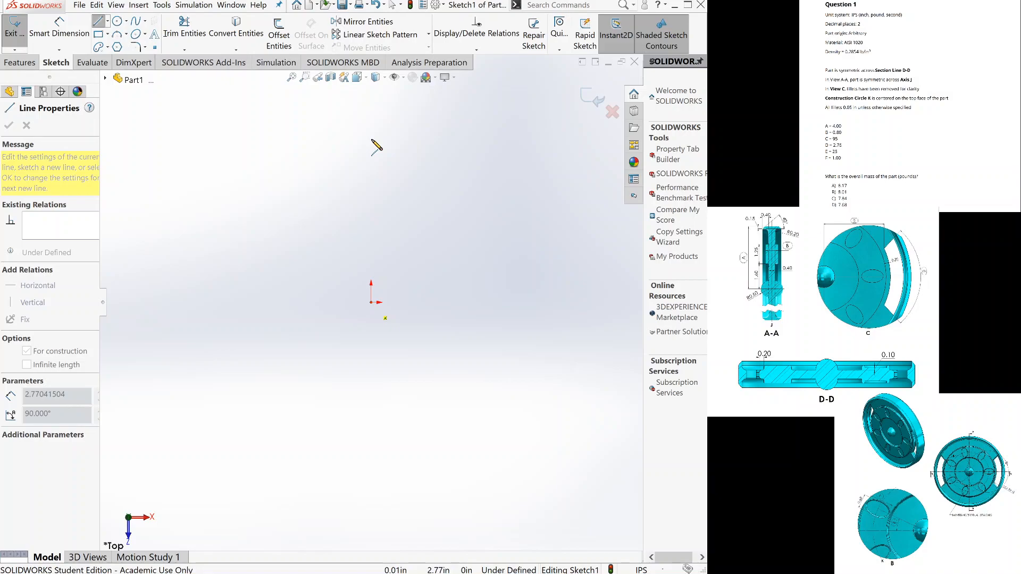
{"action": "left_click", "coordinate": [371, 142]}
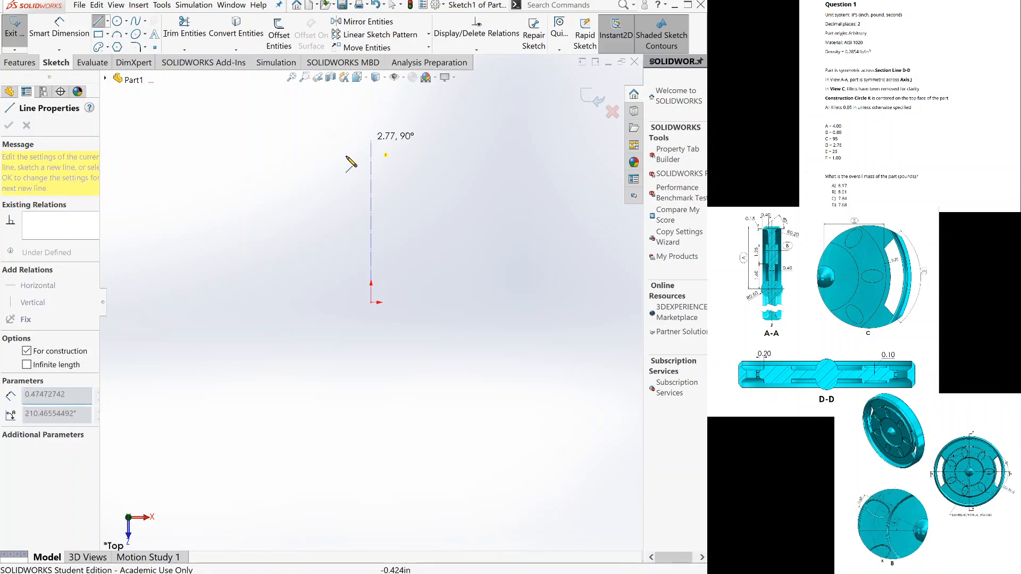
{"action": "key", "text": "Escape"}
{"action": "key", "text": "Escape"}
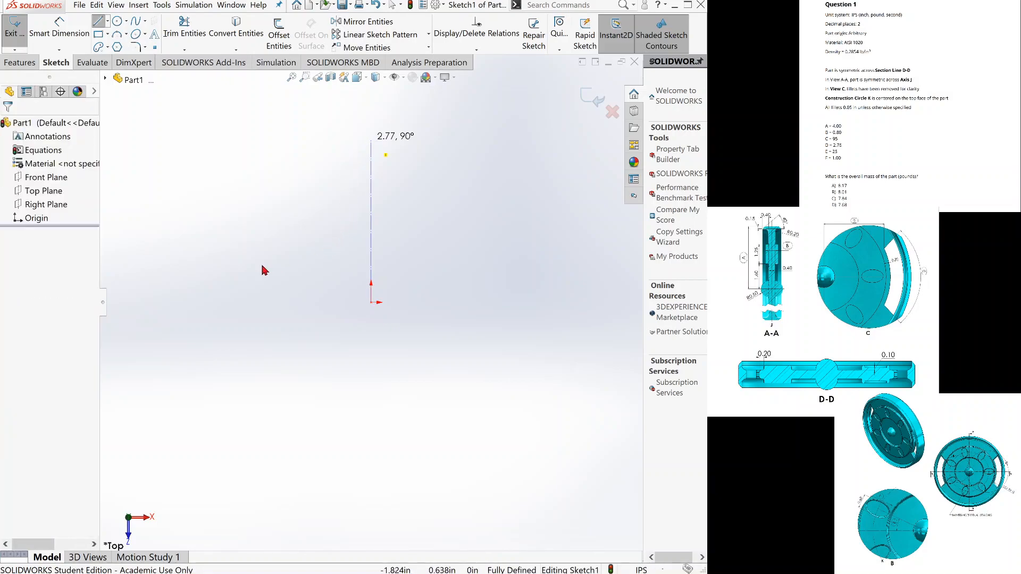
Sketch a solid horizontal line about 1.33 in long to the right from the origin.
{"action": "left_click", "coordinate": [99, 23]}
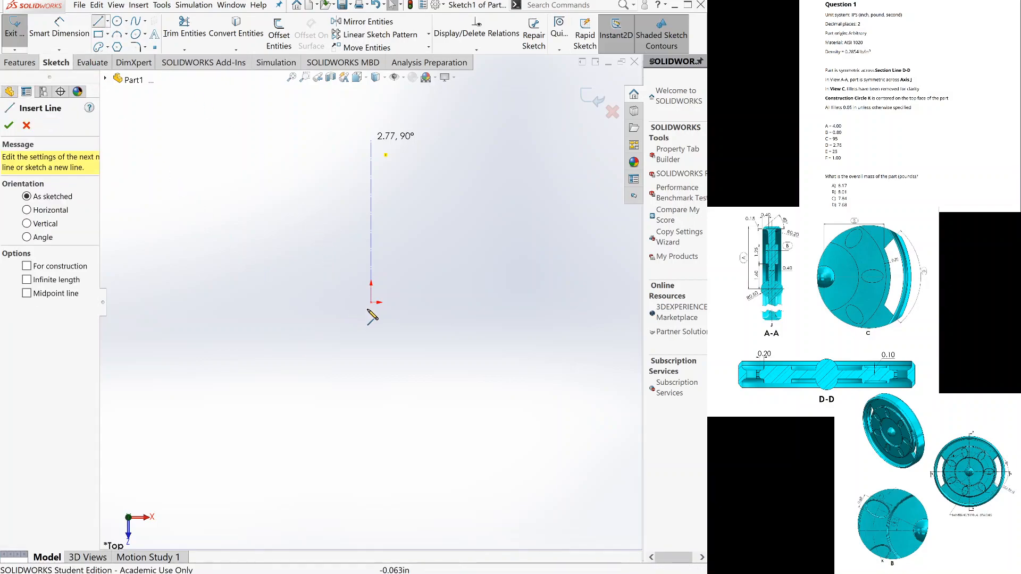
{"action": "left_click", "coordinate": [372, 302]}
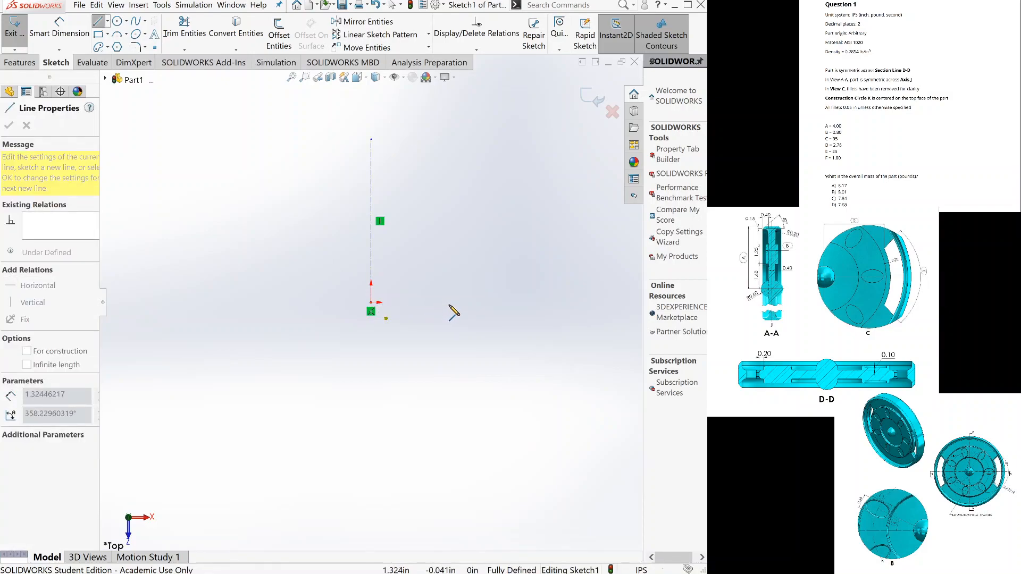
{"action": "left_click", "coordinate": [450, 303]}
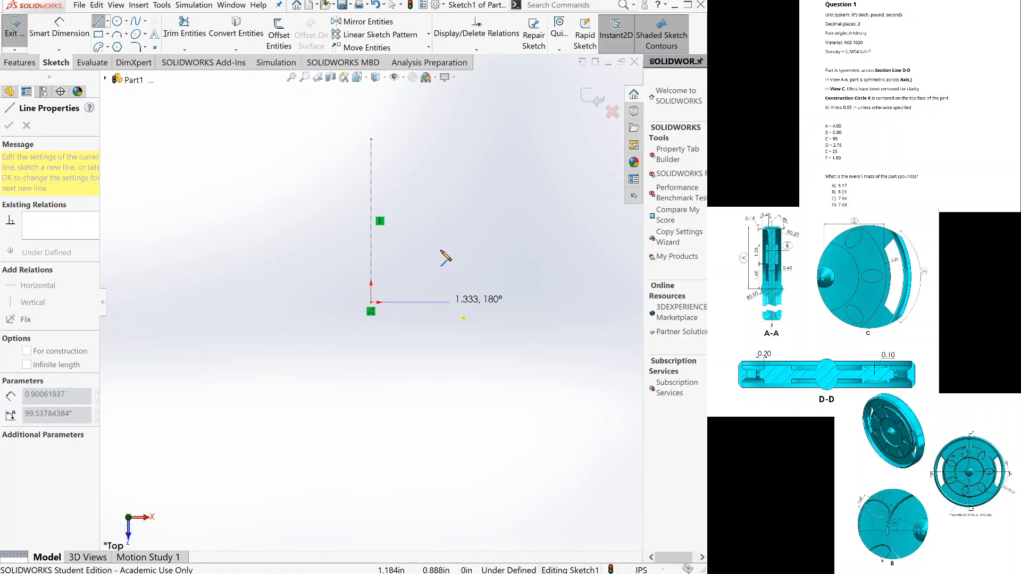
{"action": "key", "text": "Escape"}
{"action": "key", "text": "Escape"}
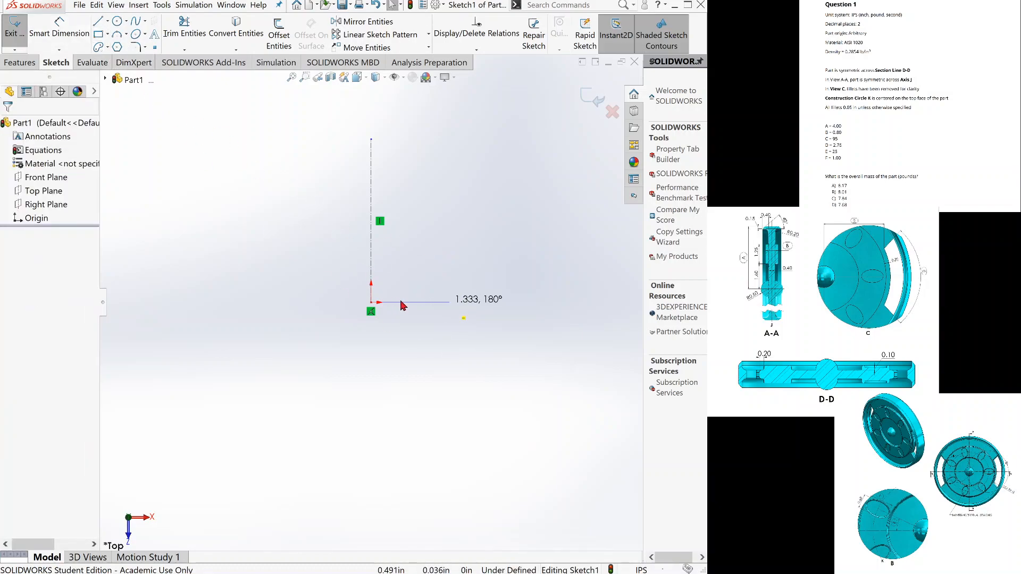
Draw a 90° arc of about 0.705 in radius from the horizontal line's outer end, curving up toward the centerline.
{"action": "key", "text": "w"}
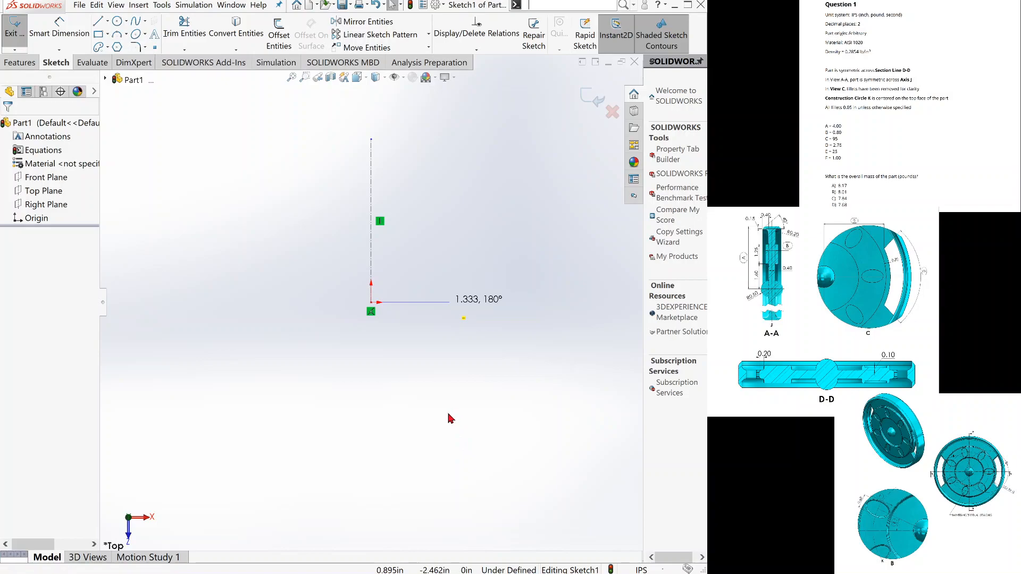
{"action": "key", "text": "a"}
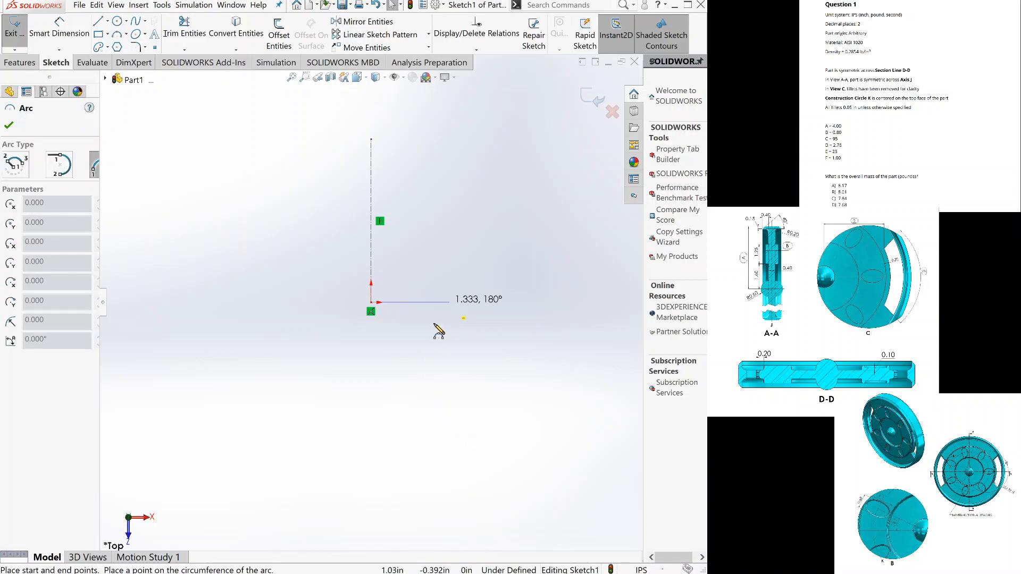
{"action": "left_click", "coordinate": [450, 303]}
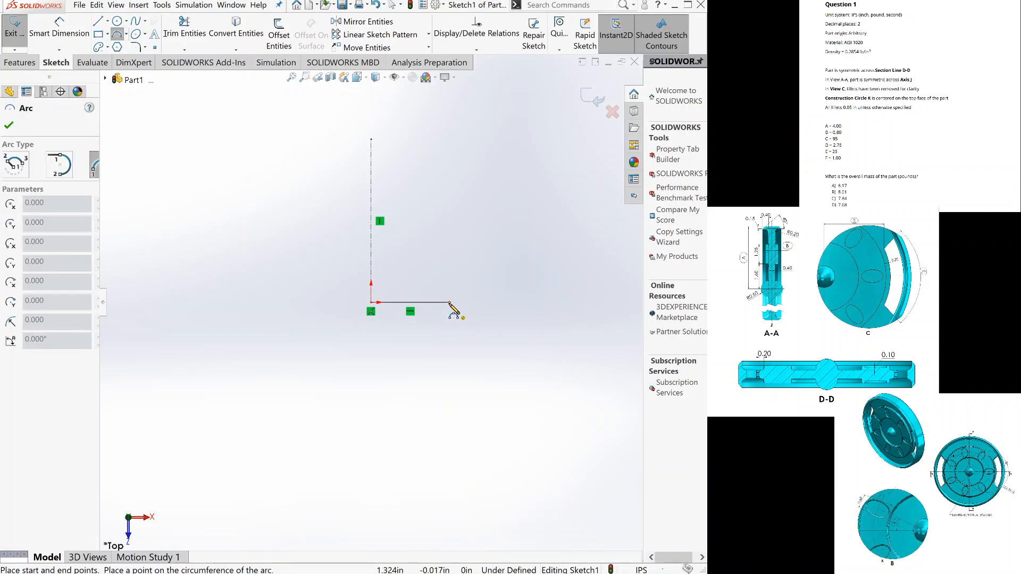
{"action": "left_click", "coordinate": [406, 266]}
{"action": "left_click", "coordinate": [425, 271]}
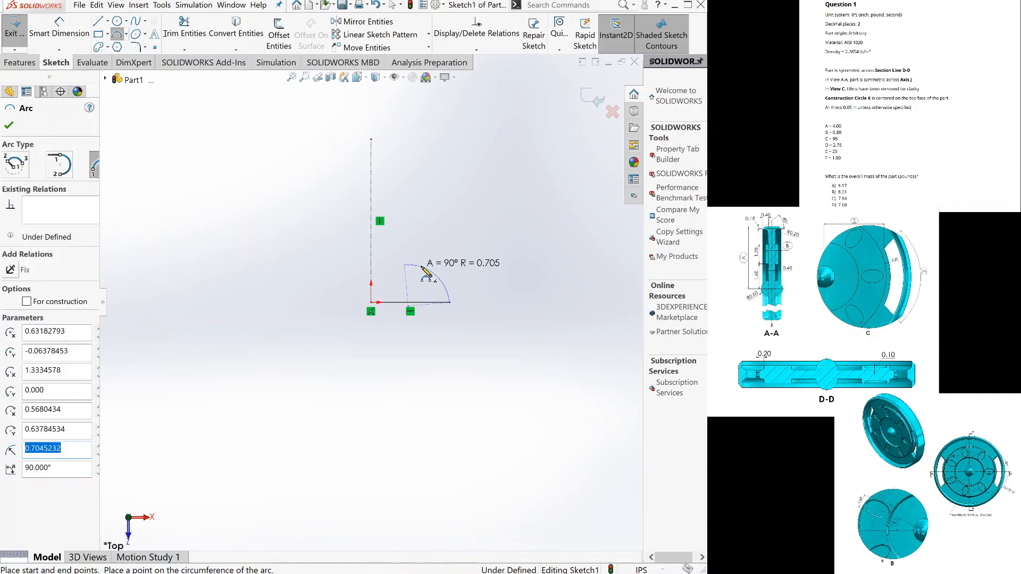
{"action": "key", "text": "Escape"}
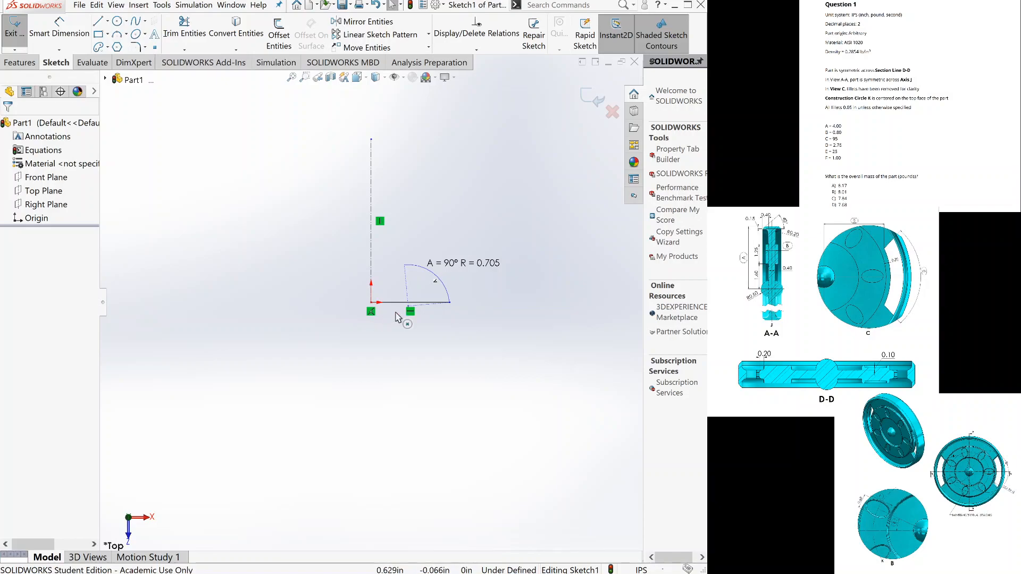
Make the arc's center point coincident with the horizontal base line.
{"action": "scroll", "coordinate": [396, 318], "scroll_direction": "down", "scroll_amount": 5}
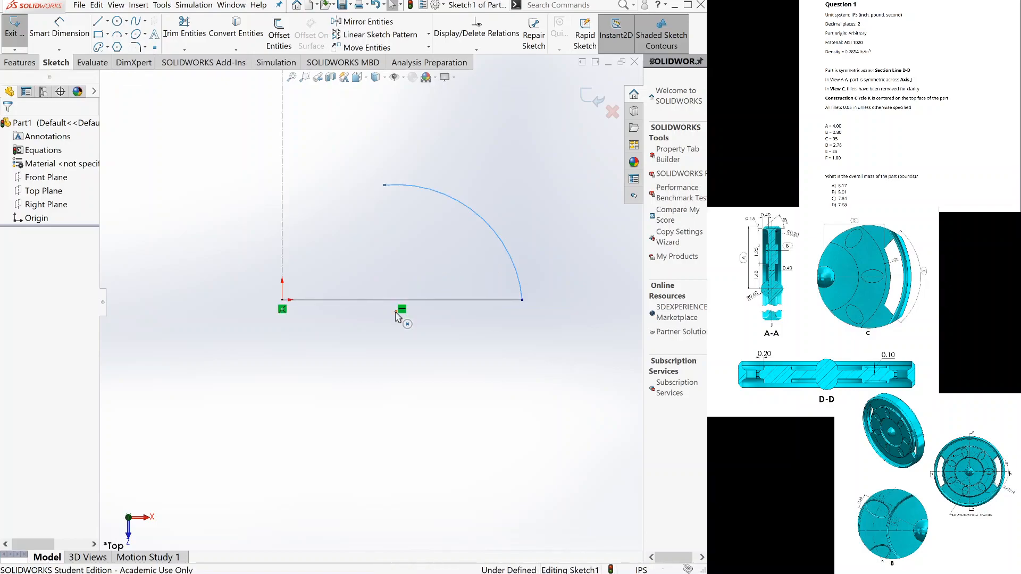
{"action": "left_click", "coordinate": [396, 313], "text": "ctrl"}
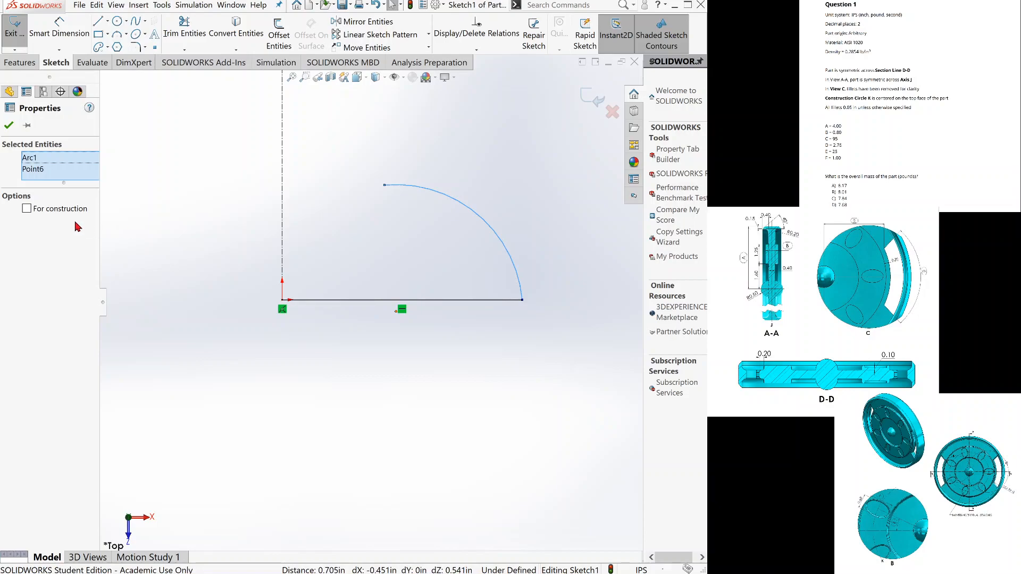
{"action": "left_click", "coordinate": [47, 155]}
{"action": "left_click", "coordinate": [10, 123]}
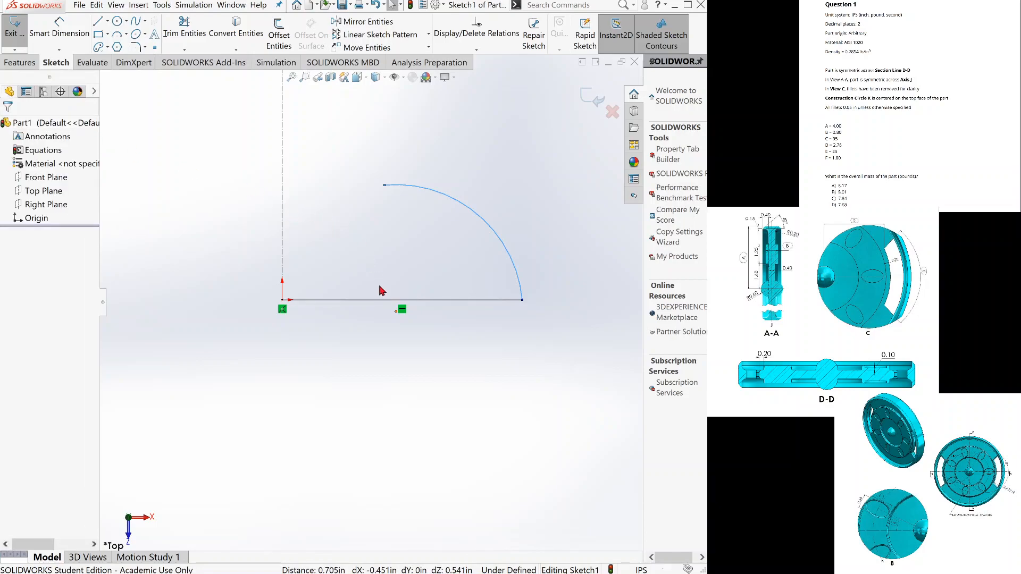
{"action": "left_click", "coordinate": [388, 313]}
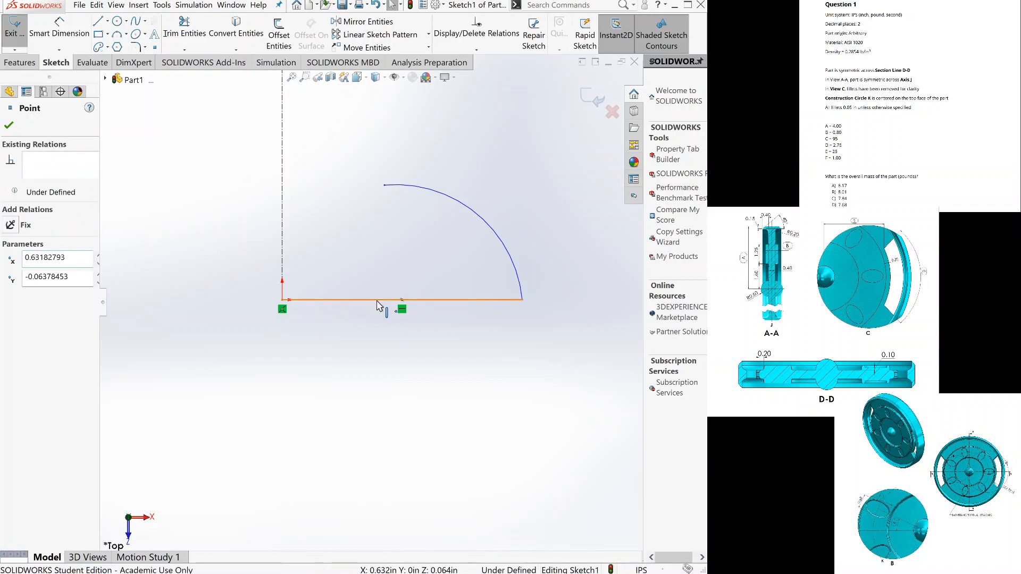
{"action": "left_click", "coordinate": [377, 302]}
{"action": "left_click", "coordinate": [387, 313], "text": "ctrl"}
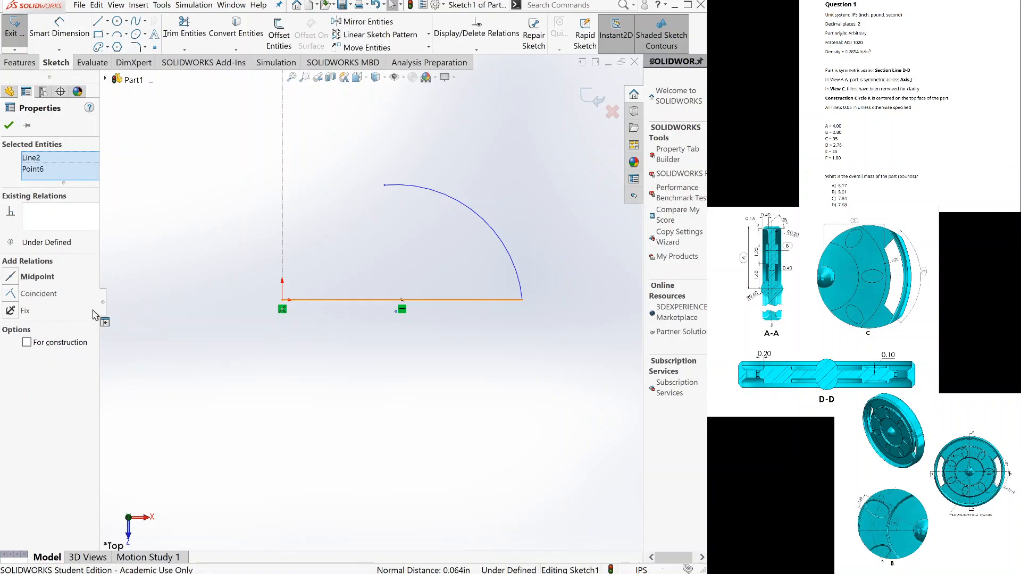
{"action": "left_click", "coordinate": [12, 297]}
{"action": "left_click", "coordinate": [5, 126]}
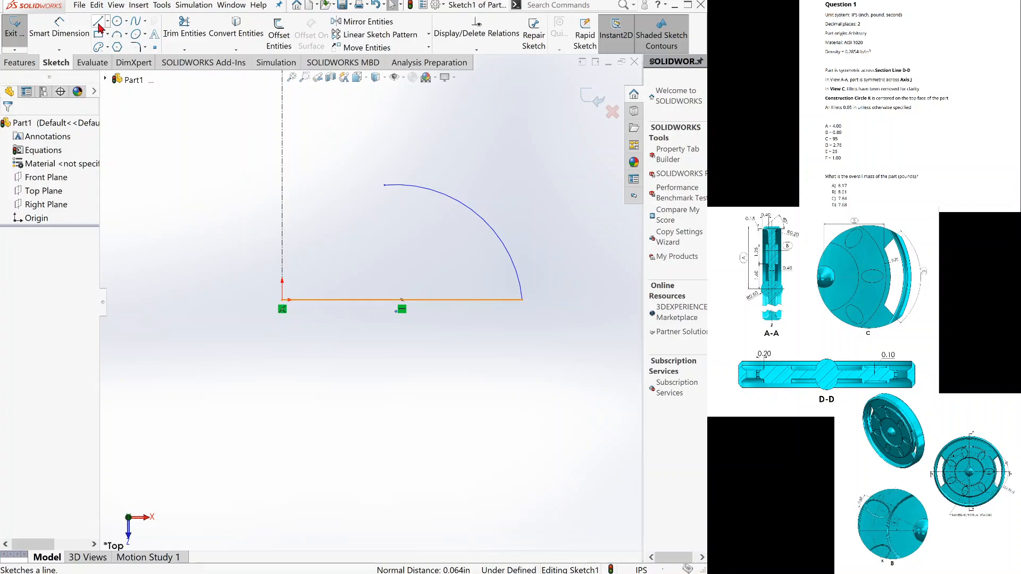
Sketch connected lines from the arc's upper end: about 0.817 in up, 0.219 right, 0.365 up, 0.219 left and 0.66 up.
{"action": "key", "text": "l"}
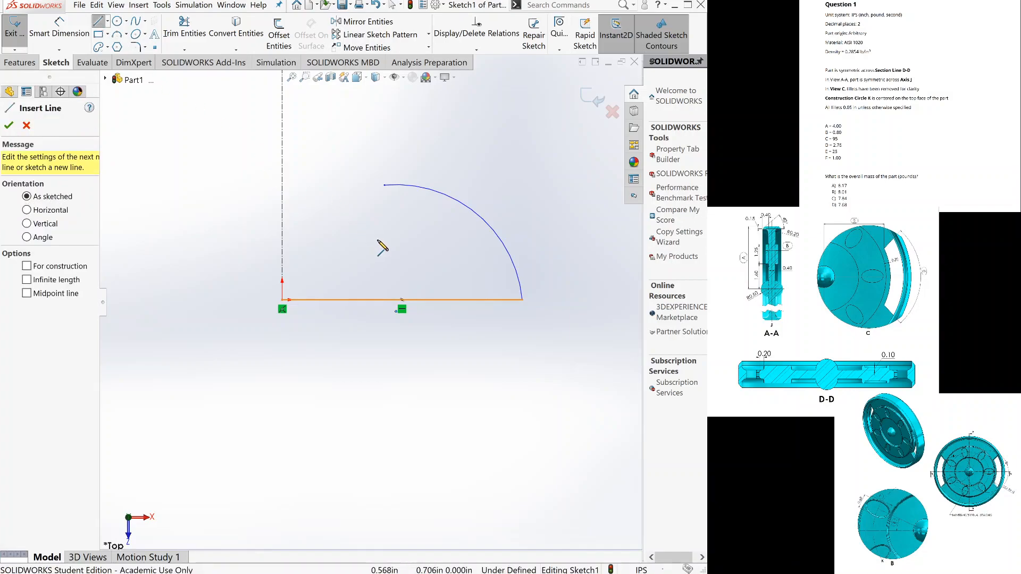
{"action": "left_click", "coordinate": [378, 241]}
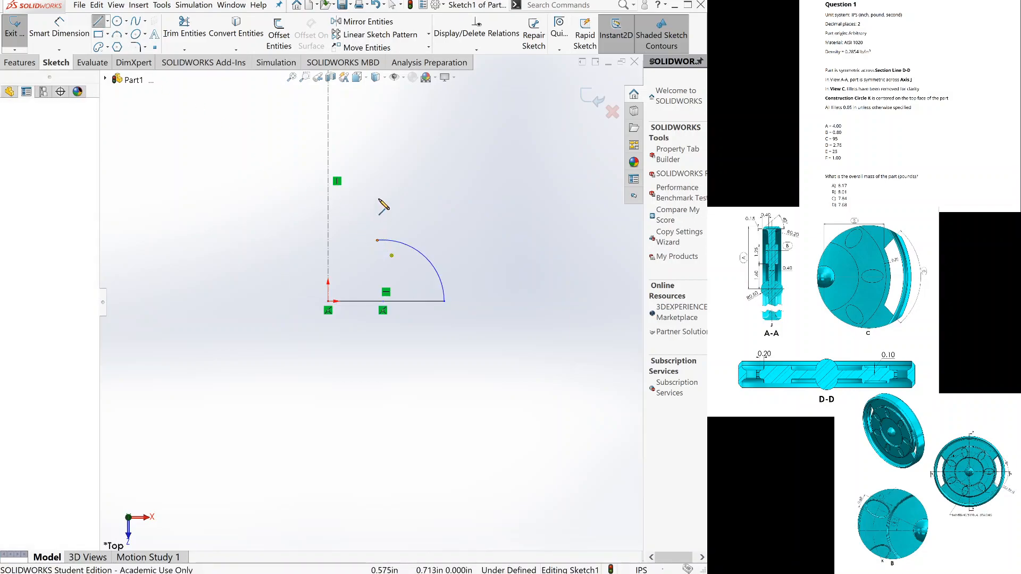
{"action": "left_click", "coordinate": [379, 183]}
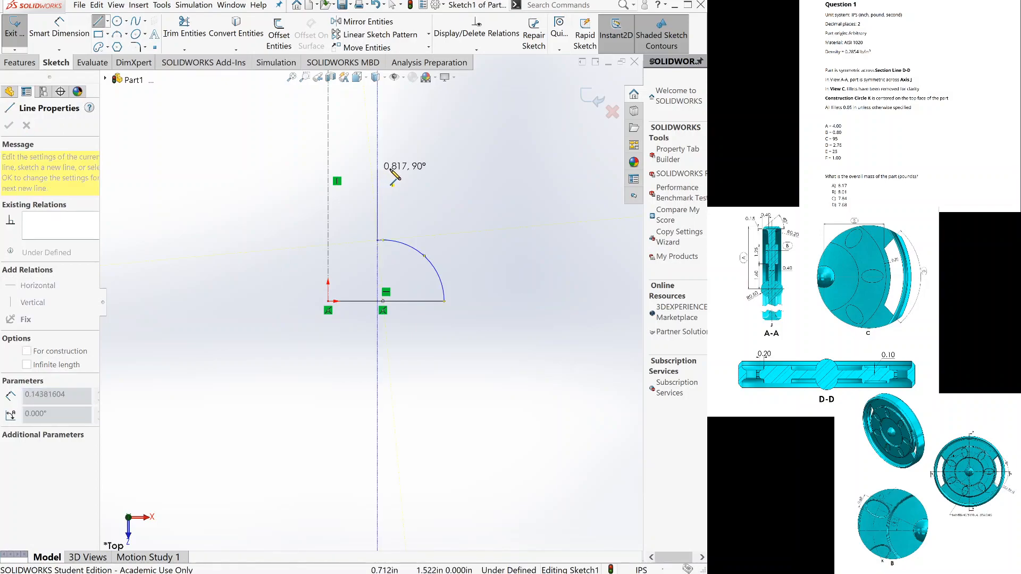
{"action": "left_click", "coordinate": [378, 170]}
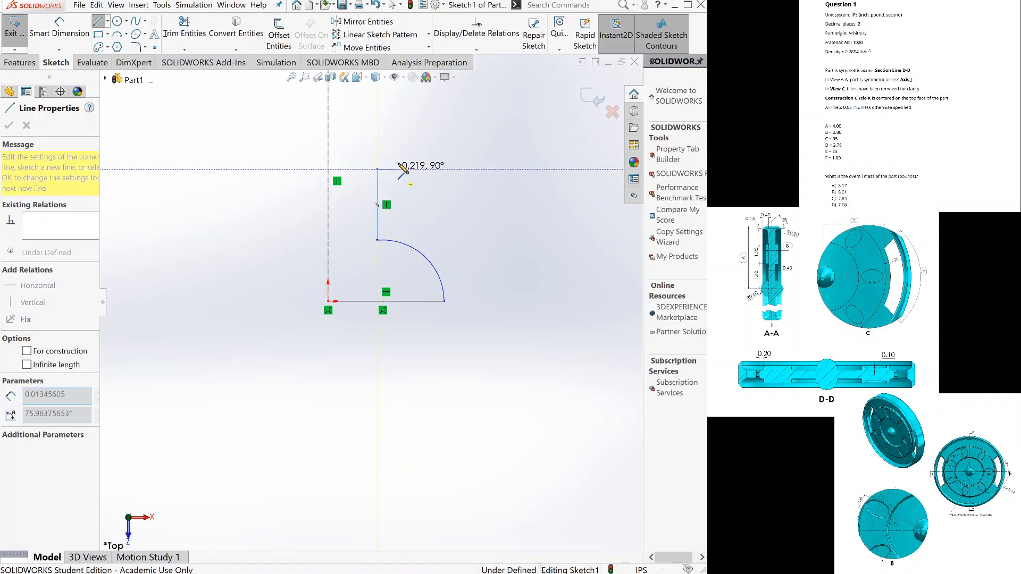
{"action": "left_click", "coordinate": [386, 207]}
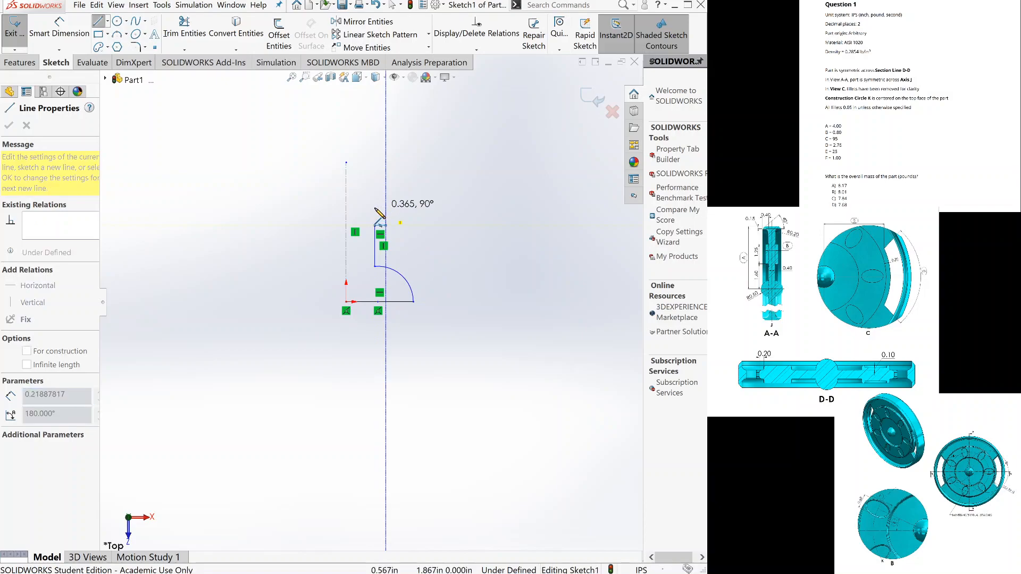
{"action": "left_click", "coordinate": [375, 208]}
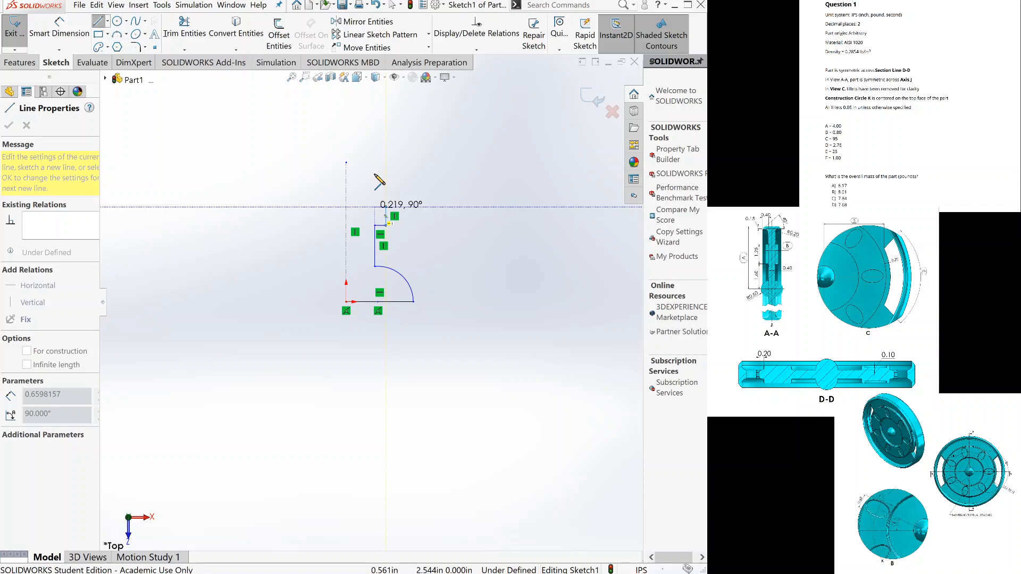
{"action": "left_click", "coordinate": [376, 176]}
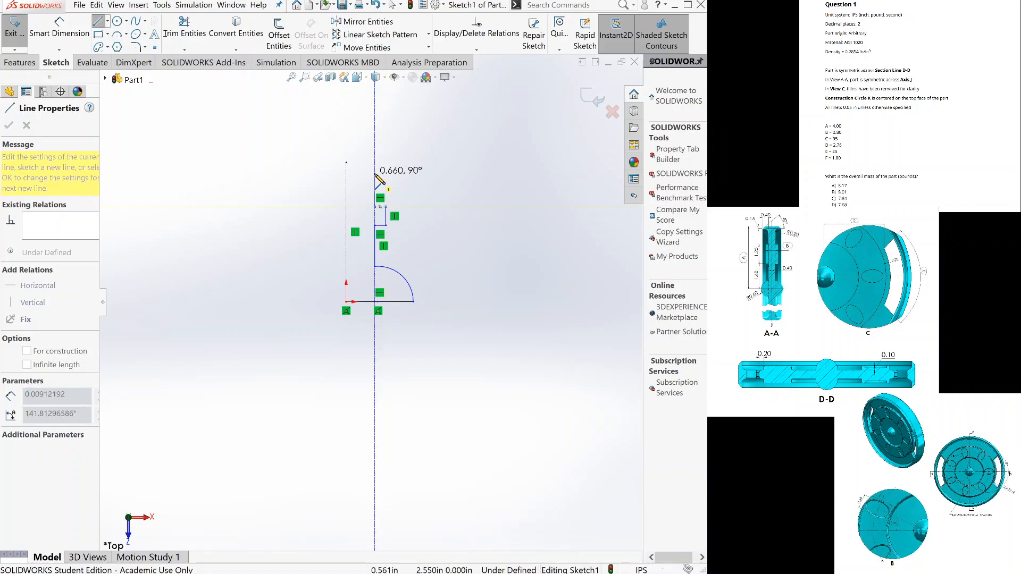
{"action": "key", "text": "w"}
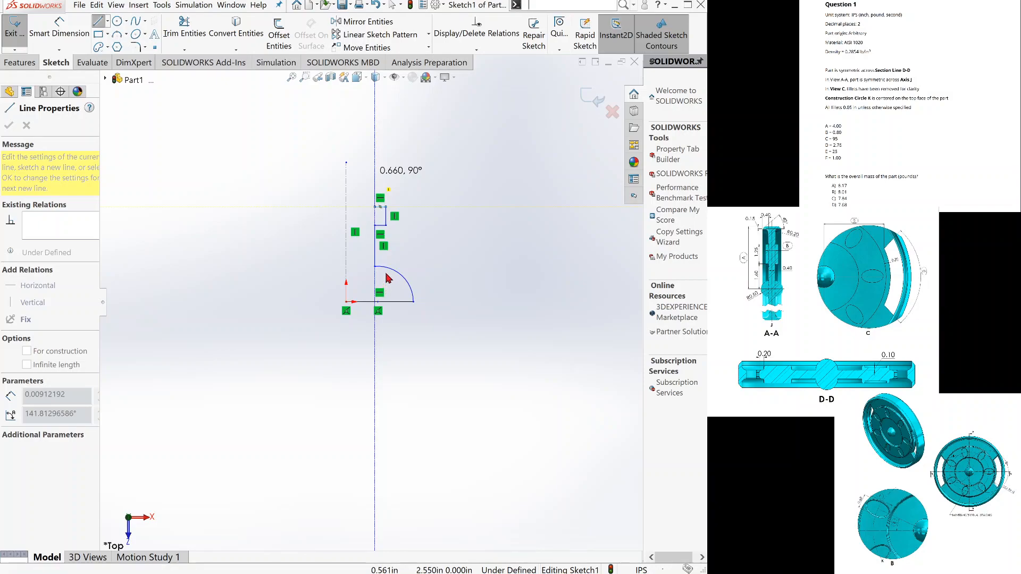
{"action": "key", "text": "Escape"}
Draw a 90° arc of about 0.223 in radius from the upper vertical line's end, curving up and away from the centerline.
{"action": "key", "text": "a"}
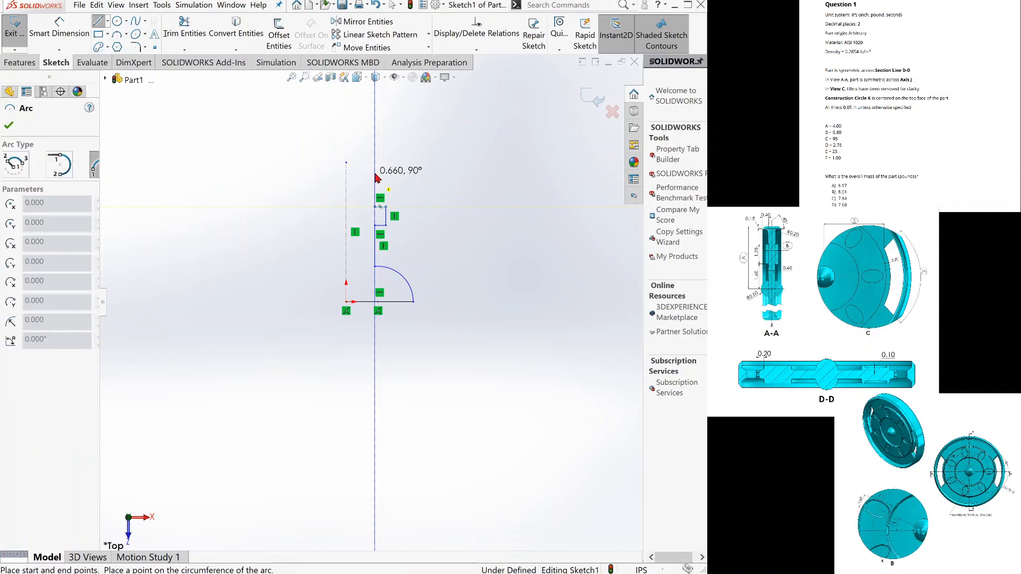
{"action": "left_click", "coordinate": [375, 174]}
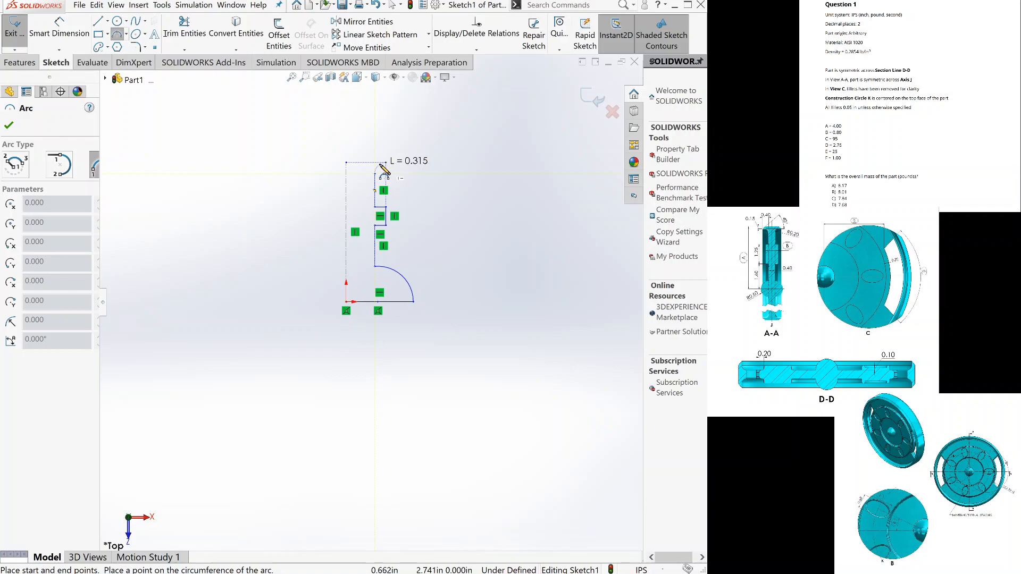
{"action": "left_click", "coordinate": [383, 167]}
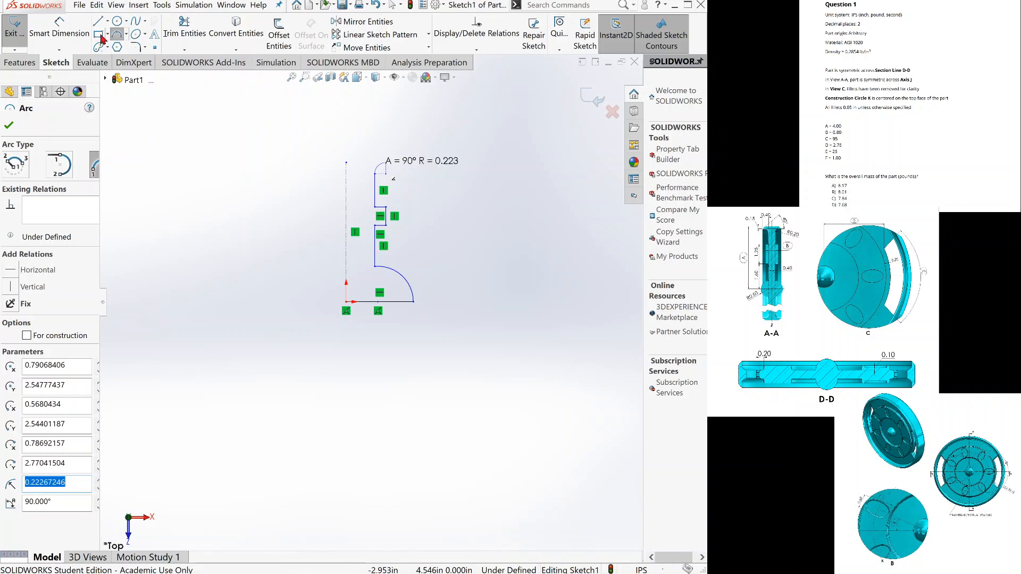
{"action": "key", "text": "Escape"}
Sketch lines from the small arc's end: about 0.549 in horizontally outward, 0.309 in slanting up, and 1.186 in back to the centerline's upper end.
{"action": "key", "text": "l"}
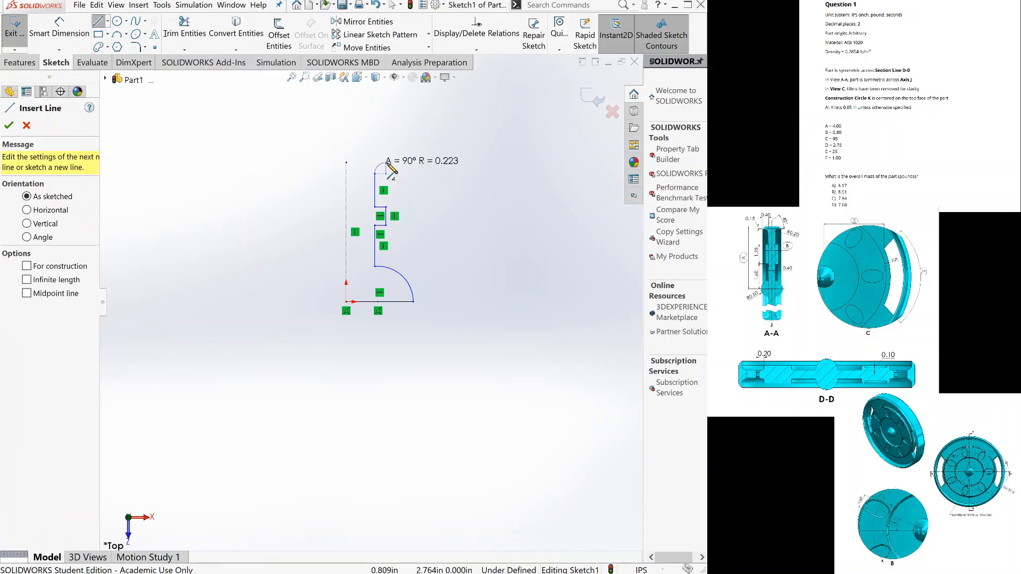
{"action": "left_click", "coordinate": [388, 163]}
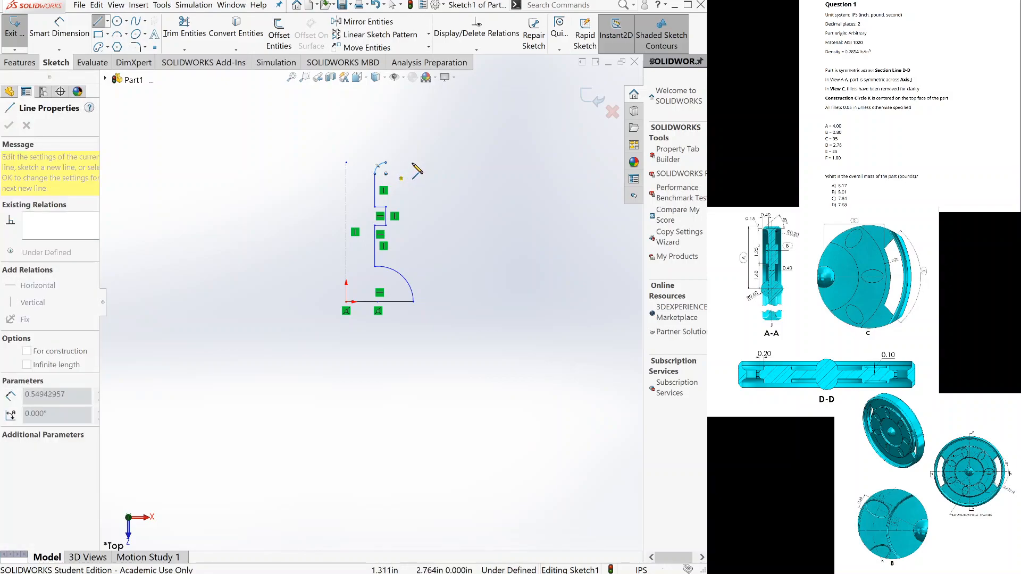
{"action": "left_click", "coordinate": [404, 150]}
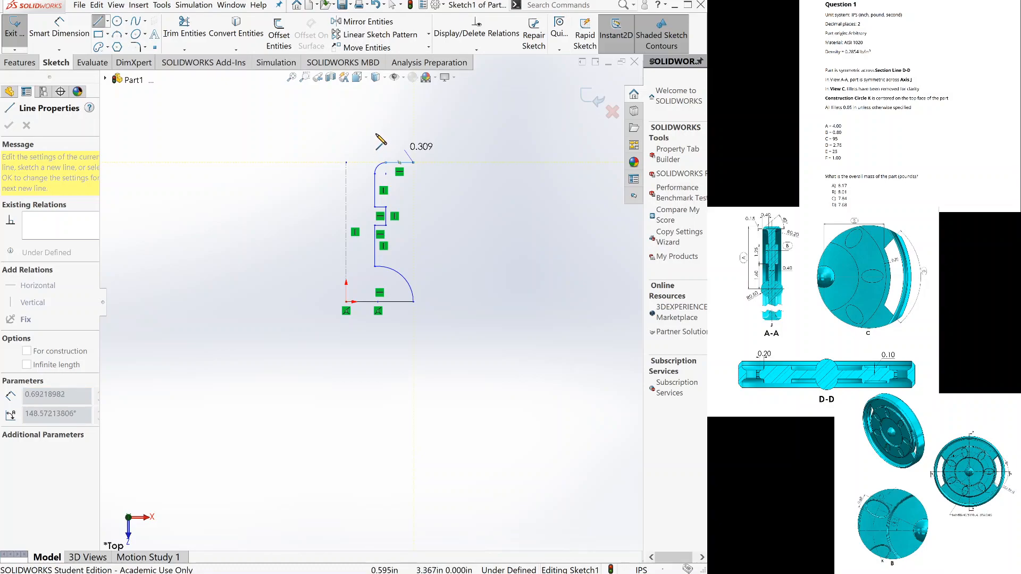
{"action": "left_click", "coordinate": [346, 163]}
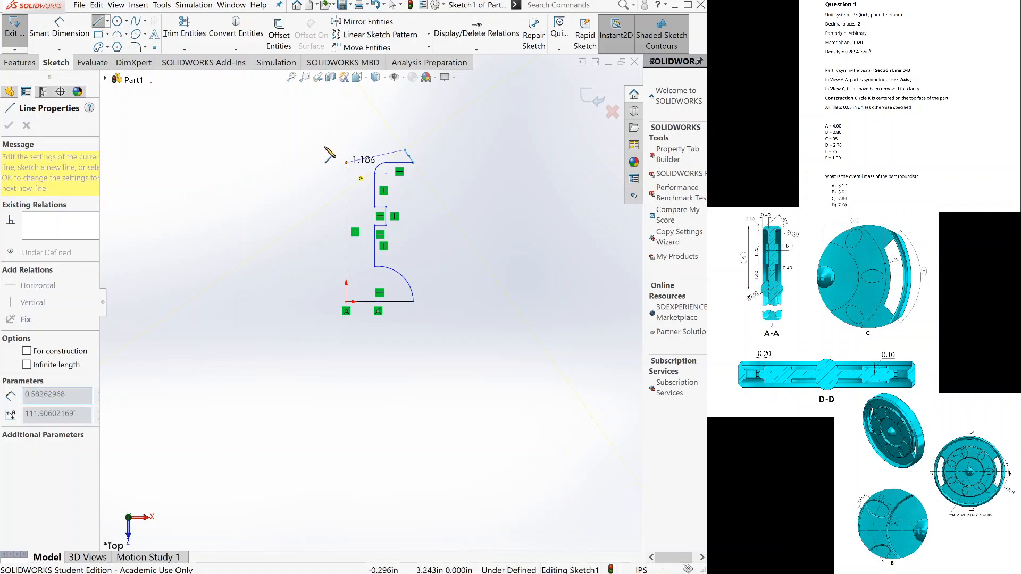
{"action": "key", "text": "Escape"}
{"action": "key", "text": "Escape"}
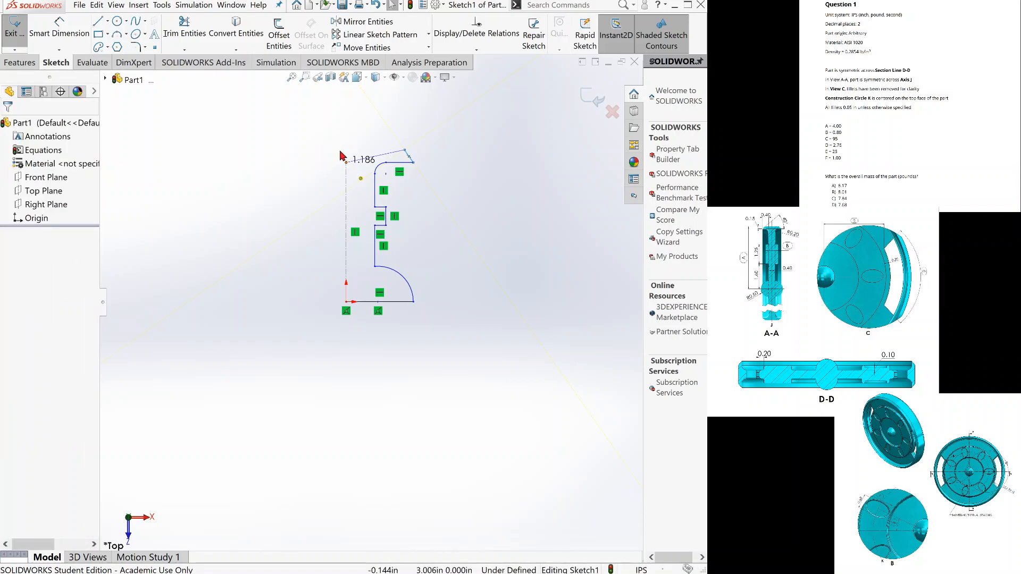
Add a horizontal relation to the sloped line that closes the profile at the centerline's upper end.
{"action": "left_click", "coordinate": [370, 162]}
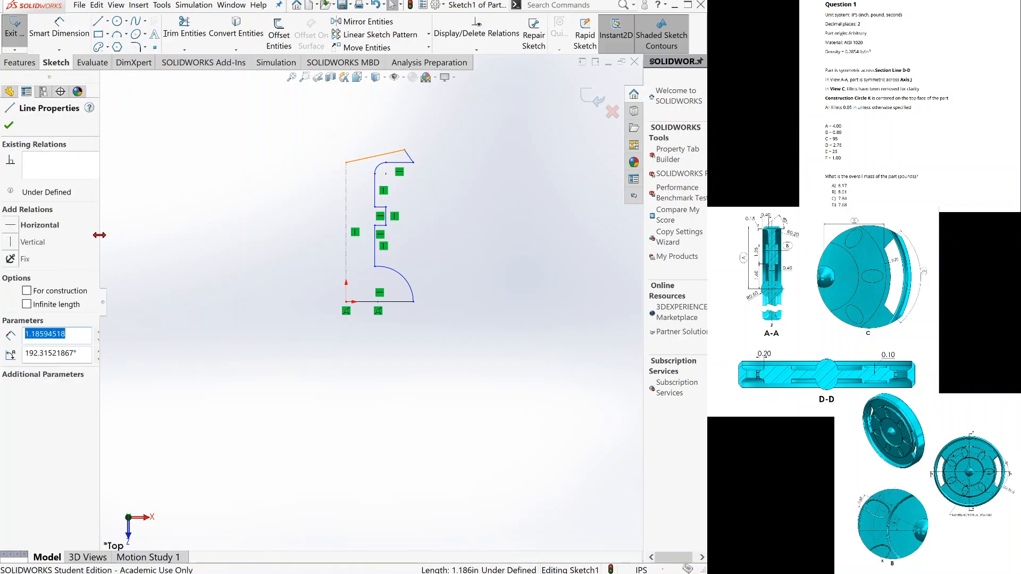
{"action": "left_click", "coordinate": [16, 225]}
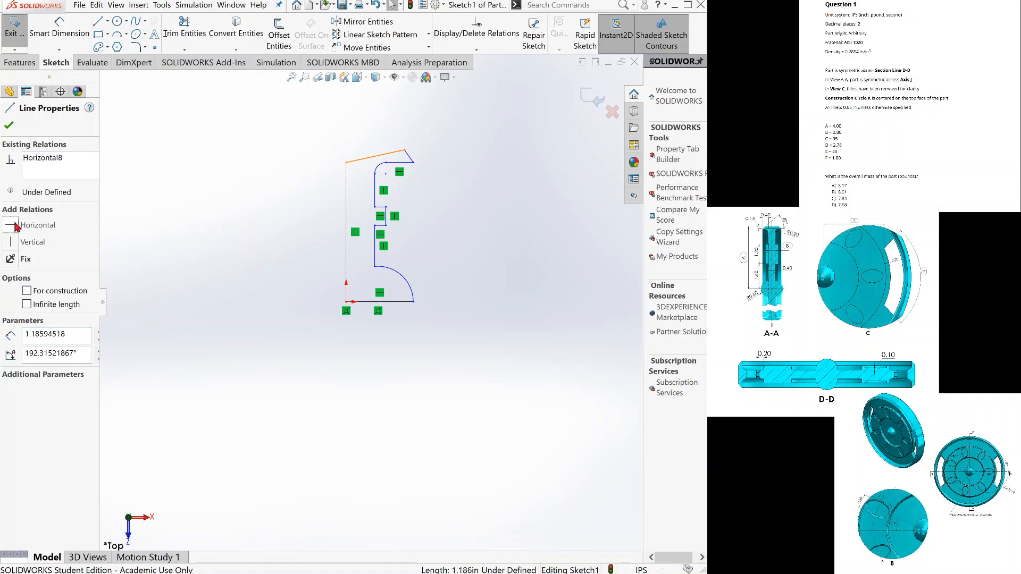
{"action": "left_click", "coordinate": [8, 125]}
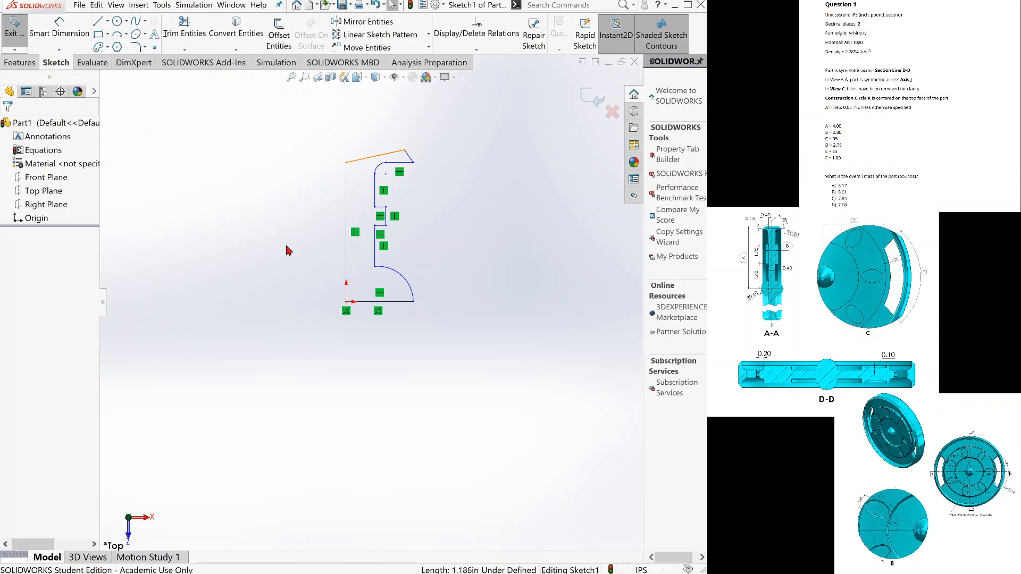
{"action": "left_click", "coordinate": [376, 254]}
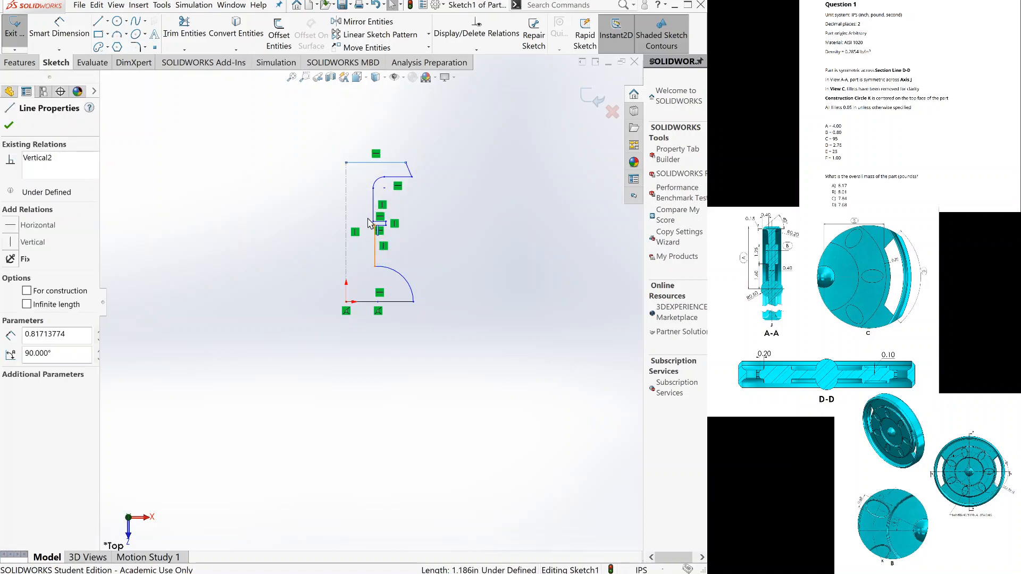
{"action": "left_click", "coordinate": [374, 213], "text": "ctrl"}
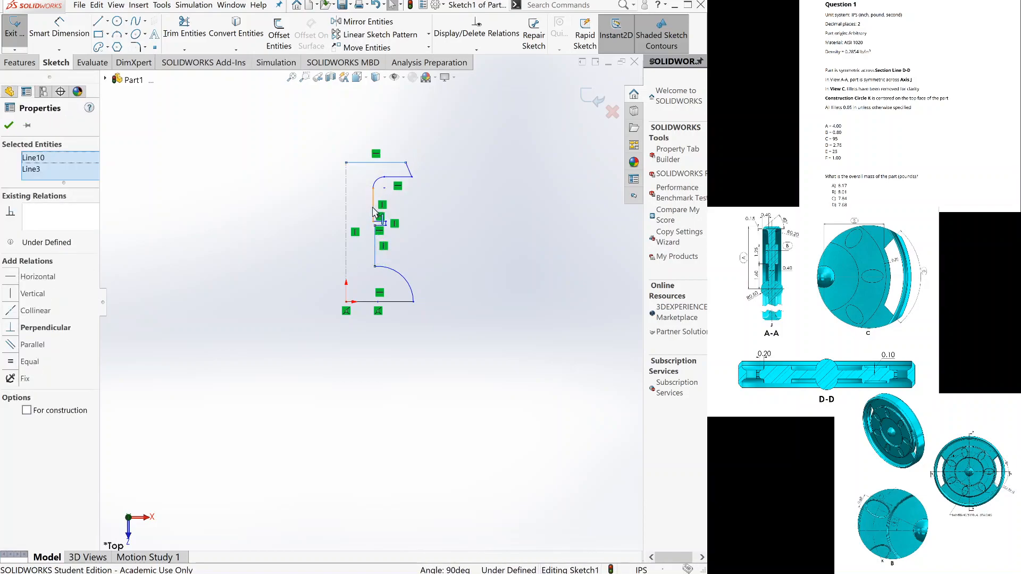
{"action": "left_click", "coordinate": [377, 220], "text": "ctrl"}
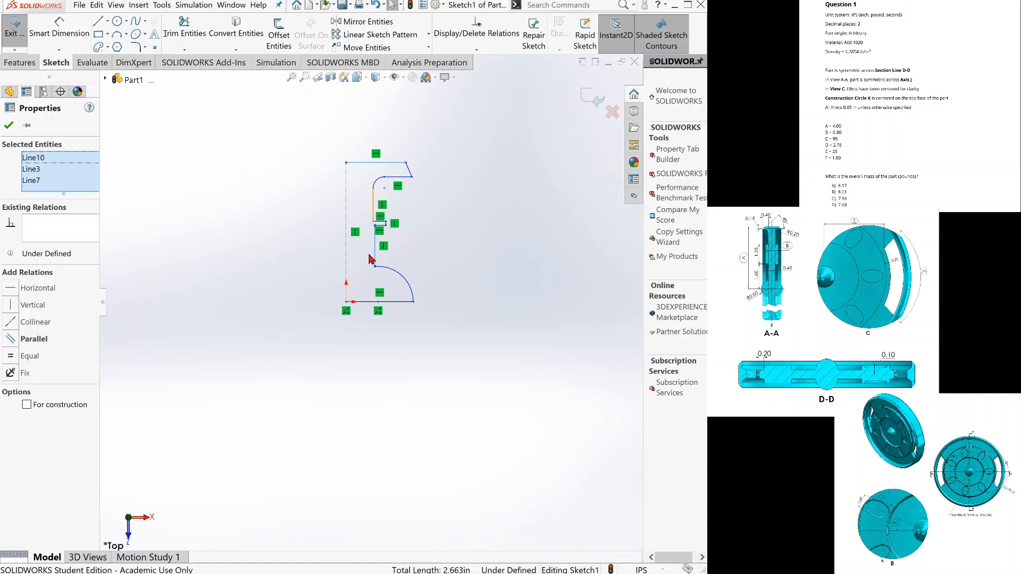
{"action": "left_click", "coordinate": [7, 129]}
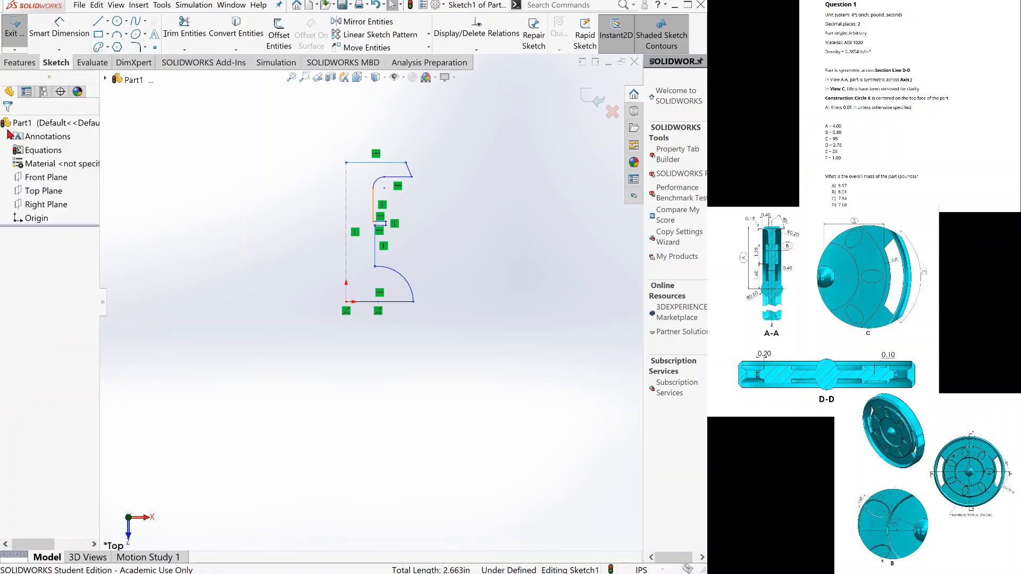
Move the notch's lower corner down to about X 0.537, Y 1.208 in to enlarge the narrow notch in the profile.
{"action": "key", "text": "f"}
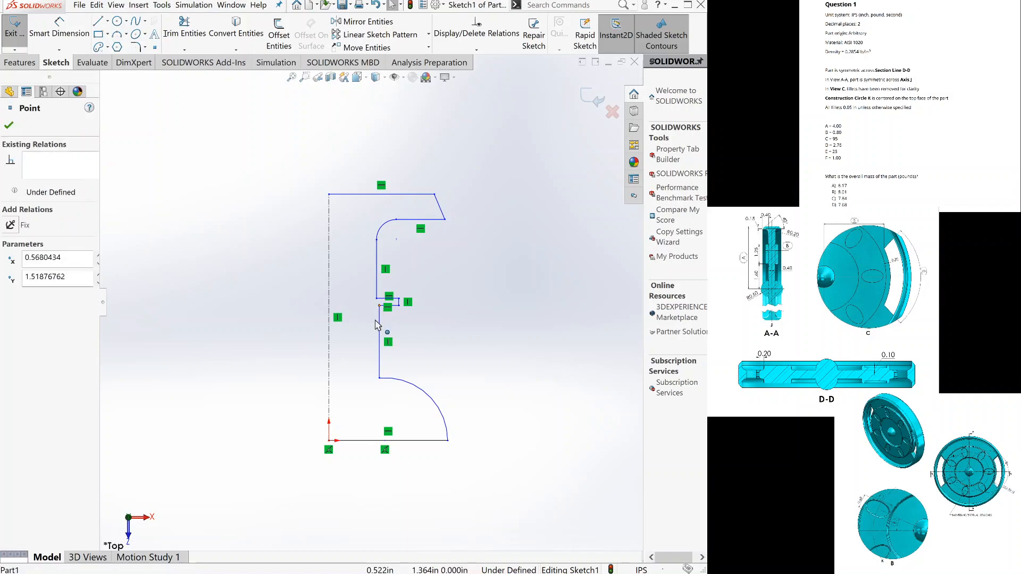
{"action": "left_click", "coordinate": [377, 323]}
{"action": "left_click_drag", "start_coordinate": [376, 329], "coordinate": [378, 342]}
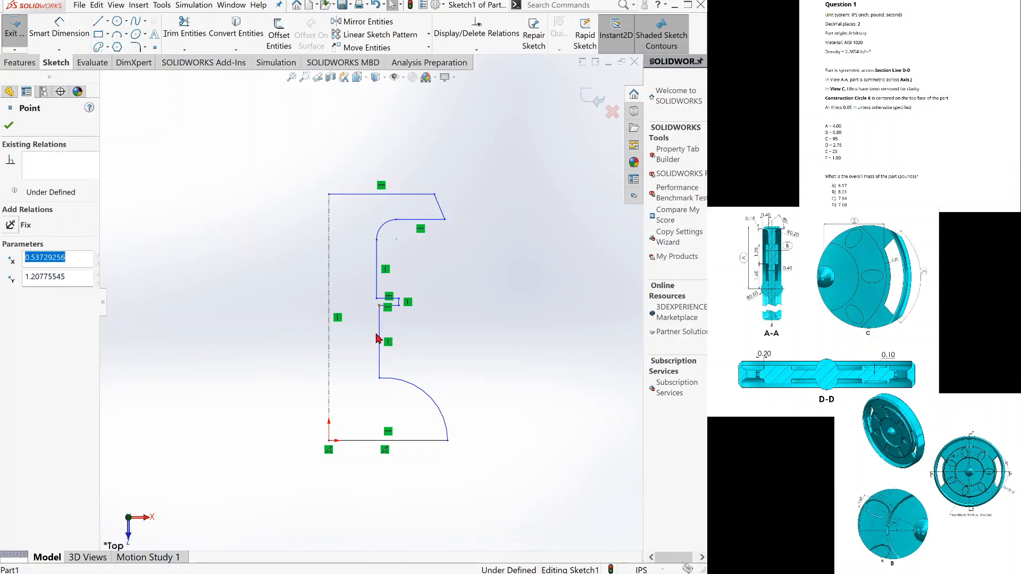
{"action": "left_click", "coordinate": [486, 345]}
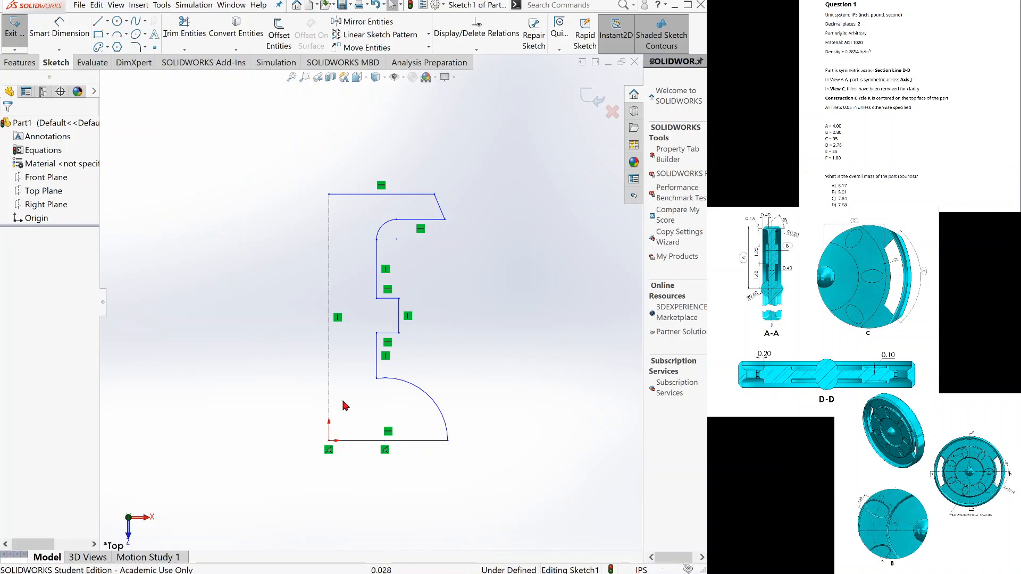
Make the two vertical profile lines above and below the notch collinear.
{"action": "left_click", "coordinate": [377, 367]}
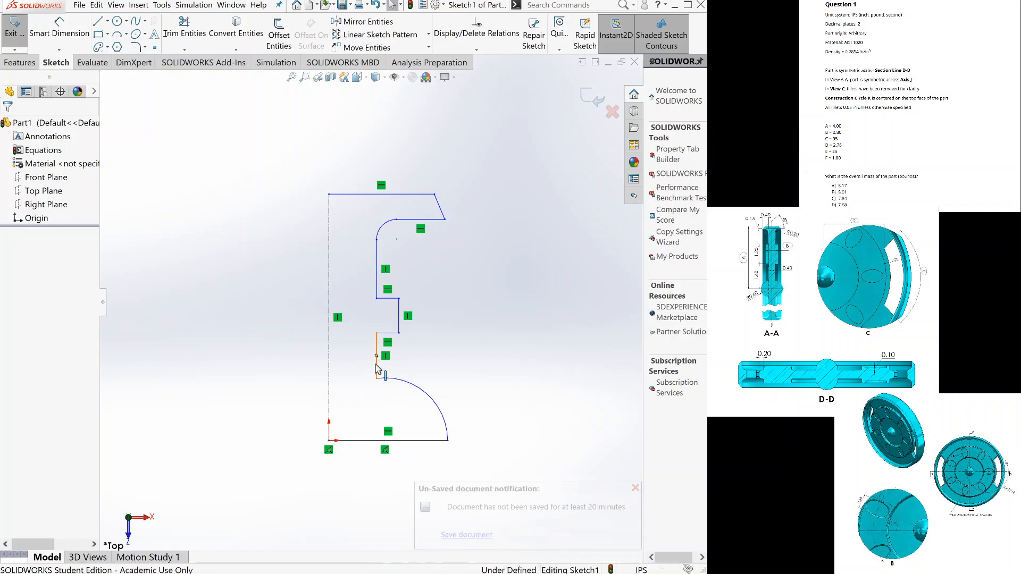
{"action": "left_click", "coordinate": [377, 251]}
{"action": "left_click", "coordinate": [377, 252], "text": "ctrl"}
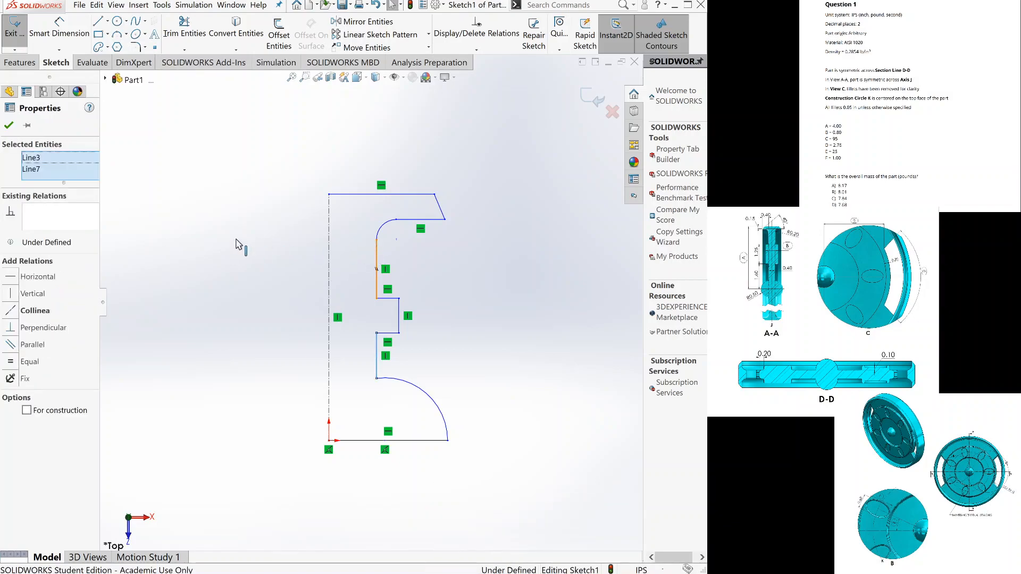
{"action": "left_click", "coordinate": [12, 312]}
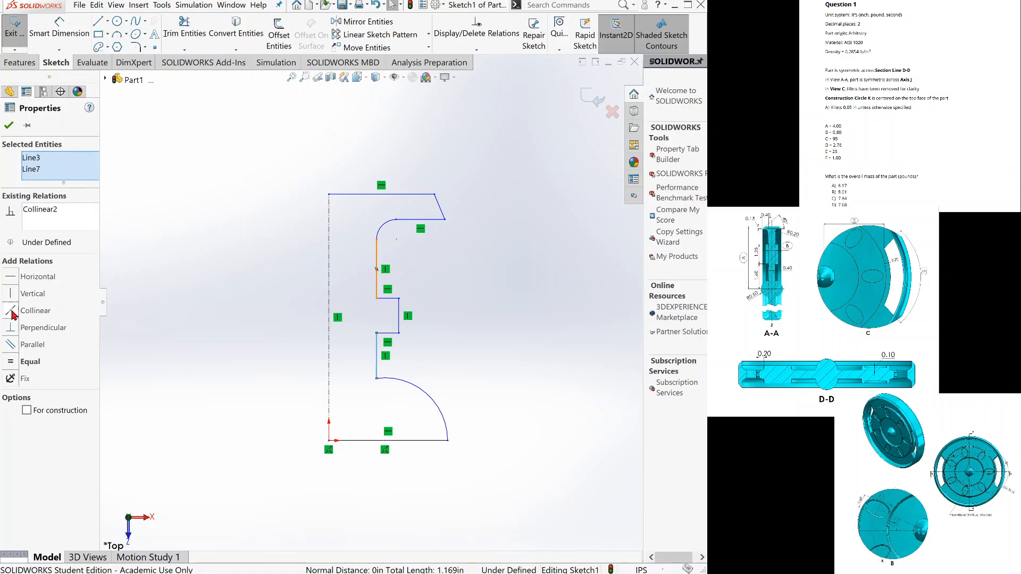
{"action": "left_click", "coordinate": [7, 126]}
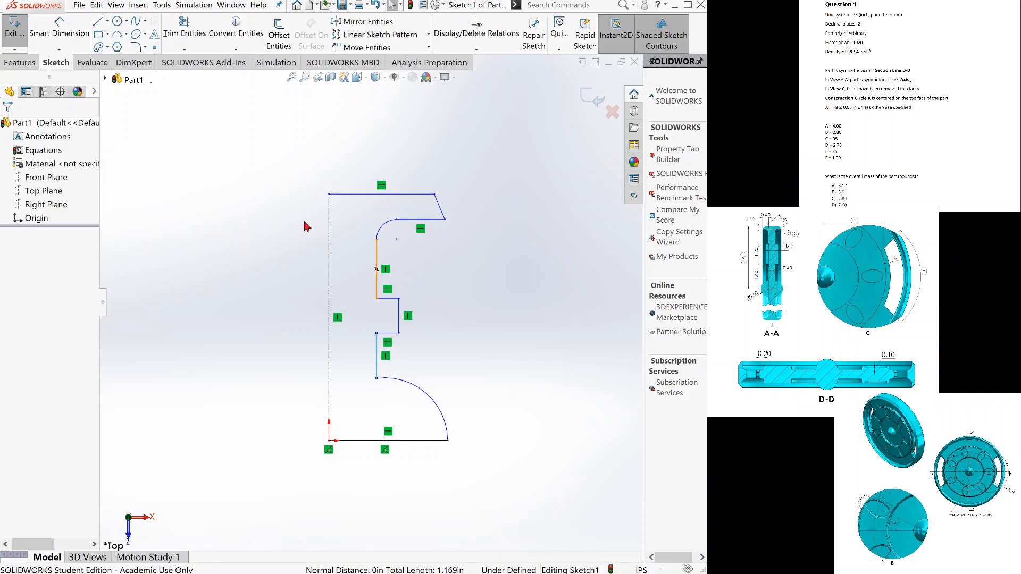
Add a vertical relation between the small upper arc's center point and its upper endpoint.
{"action": "left_click", "coordinate": [396, 228]}
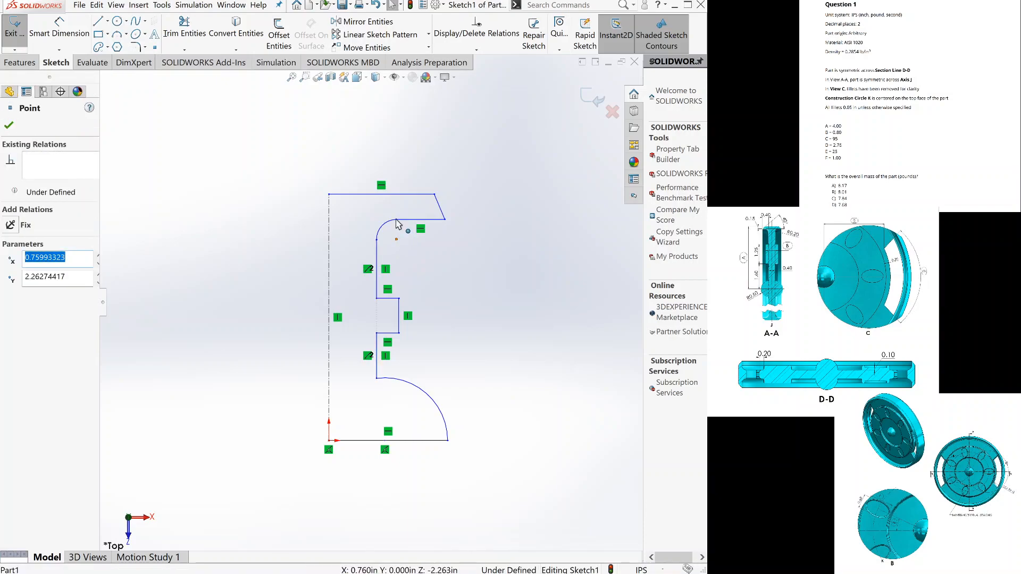
{"action": "left_click", "coordinate": [396, 220]}
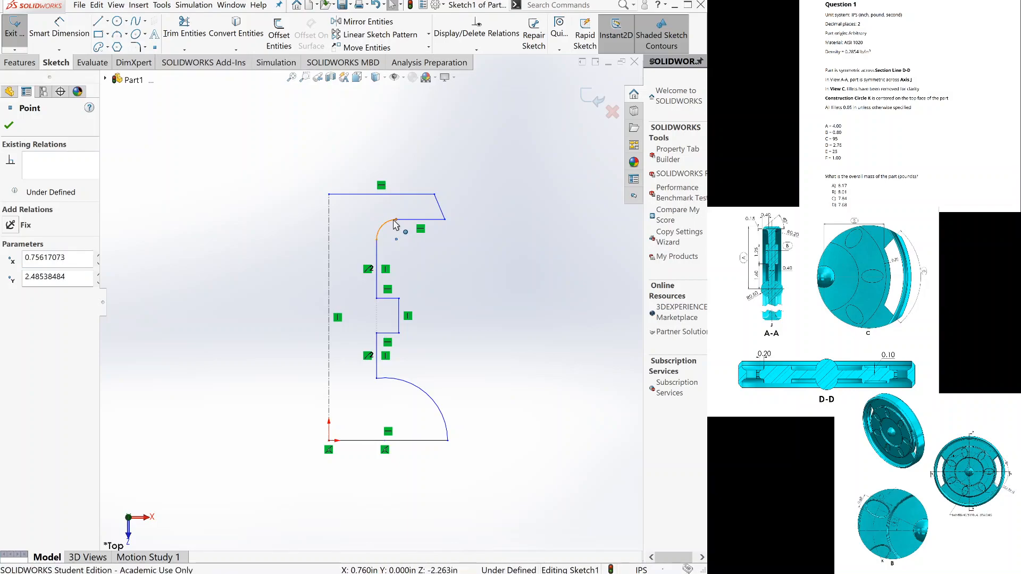
{"action": "left_click", "coordinate": [396, 239], "text": "ctrl"}
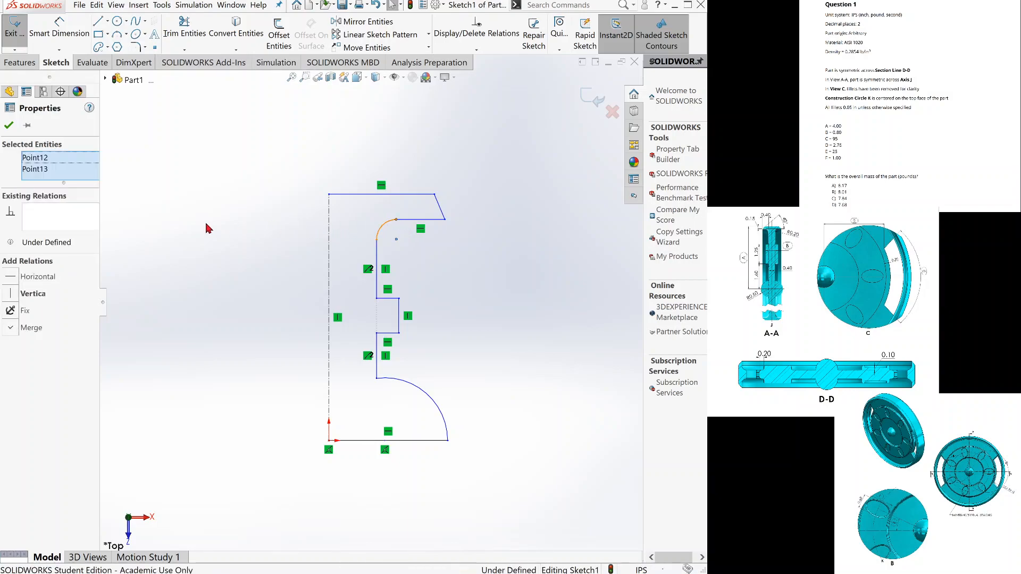
{"action": "left_click", "coordinate": [16, 298]}
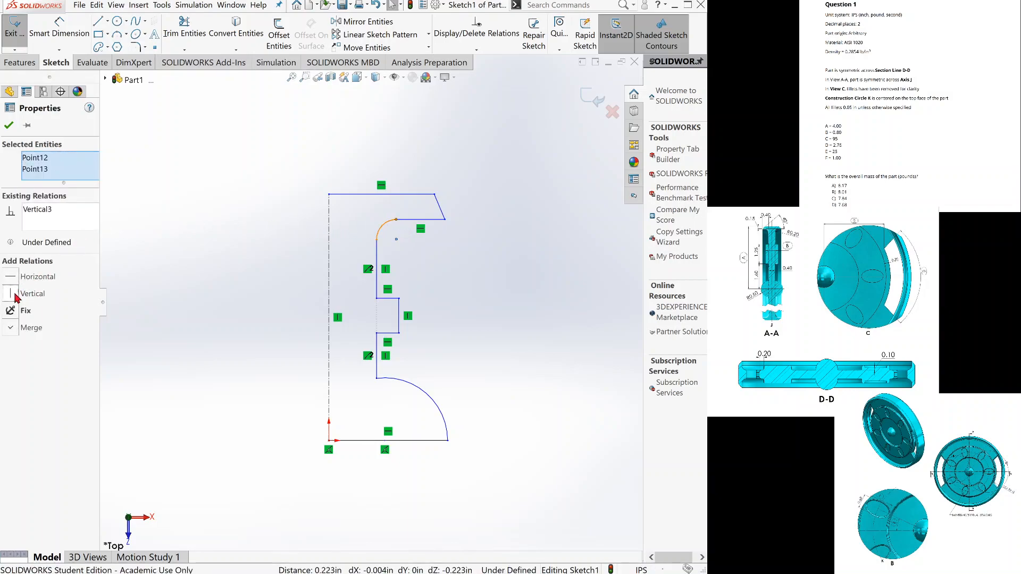
{"action": "left_click", "coordinate": [10, 125]}
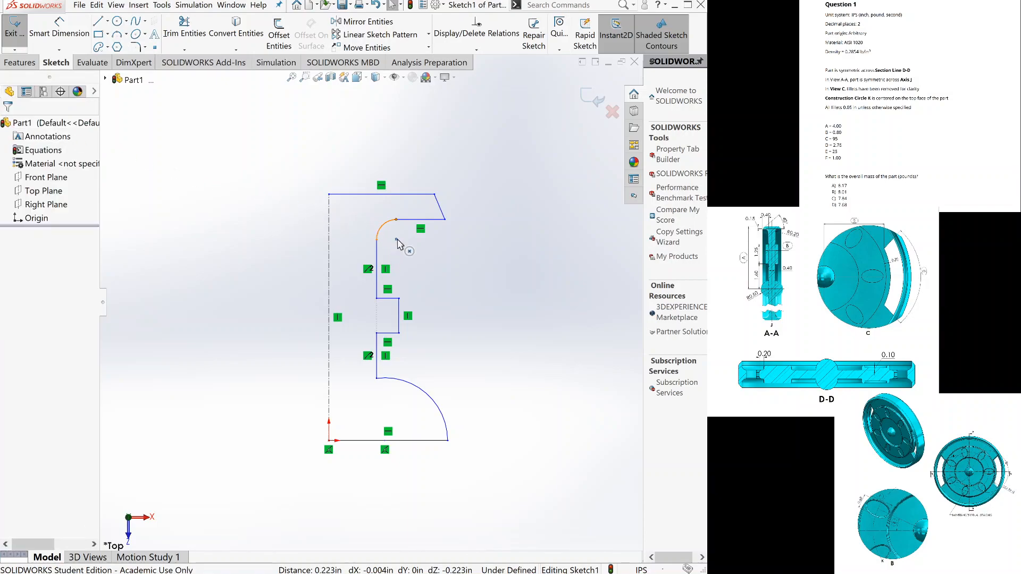
Add a horizontal relation between the small upper arc's center point and its lower endpoint.
{"action": "left_click", "coordinate": [387, 244]}
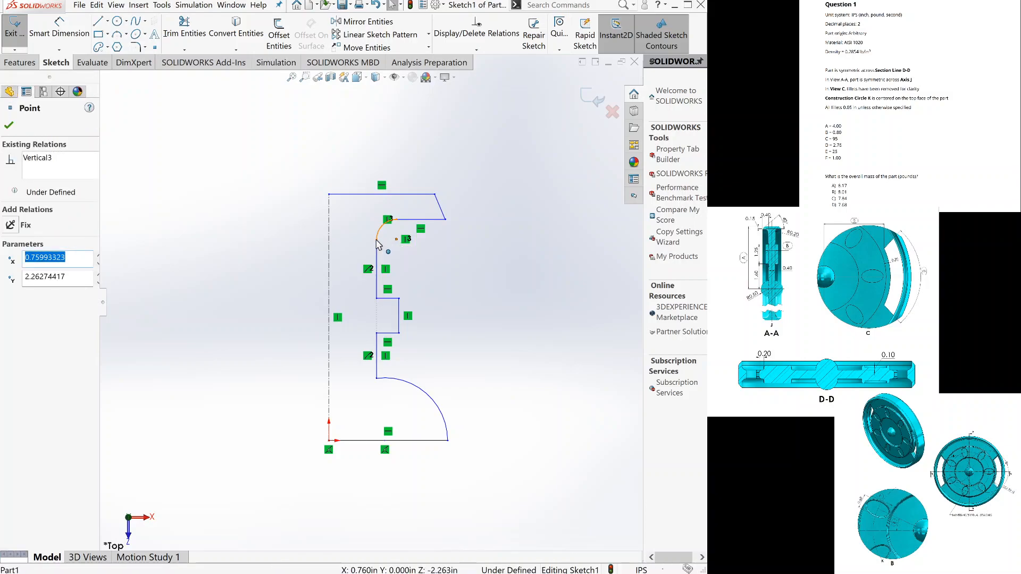
{"action": "left_click", "coordinate": [377, 240], "text": "ctrl"}
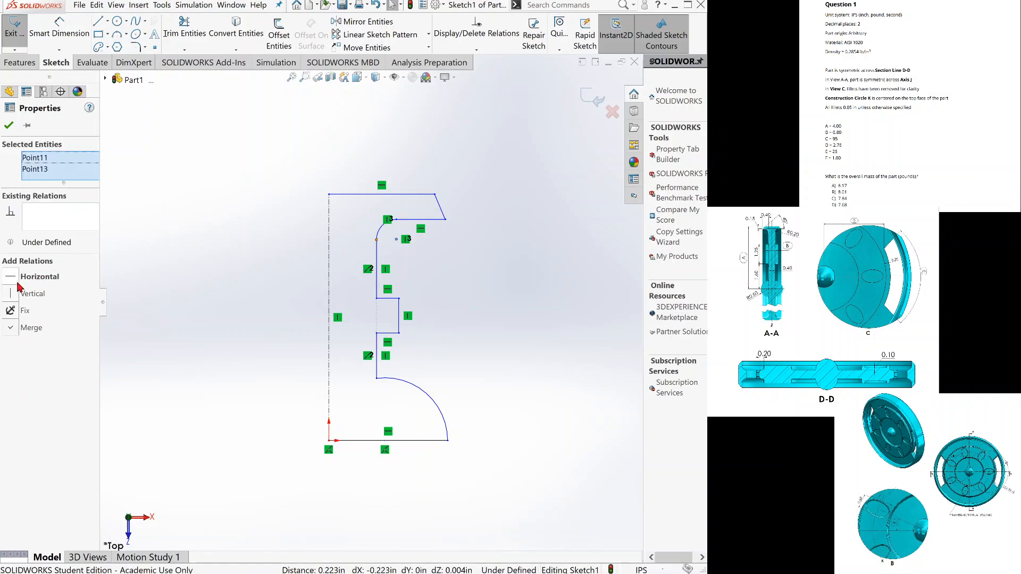
{"action": "left_click", "coordinate": [18, 282]}
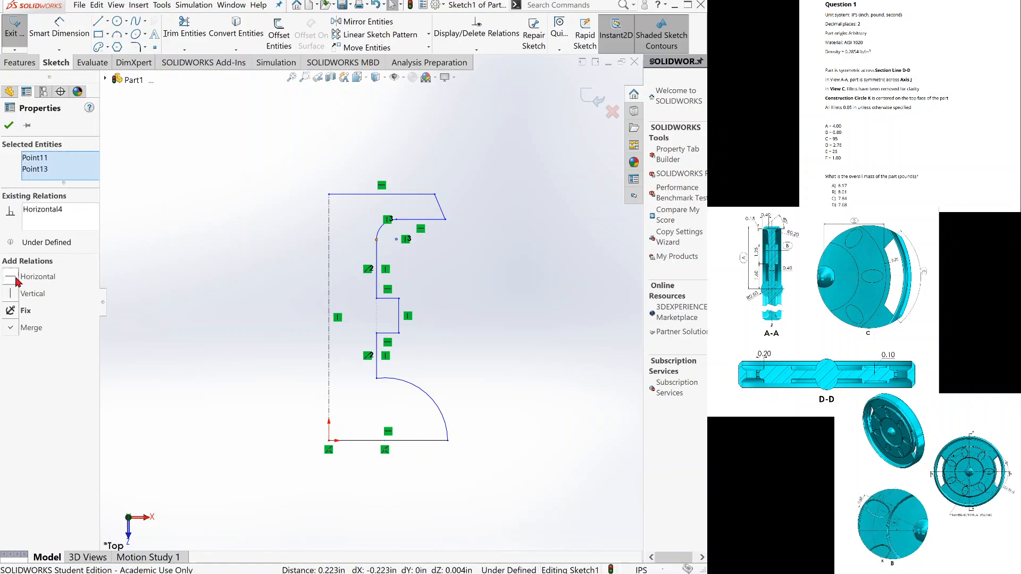
{"action": "left_click", "coordinate": [8, 126]}
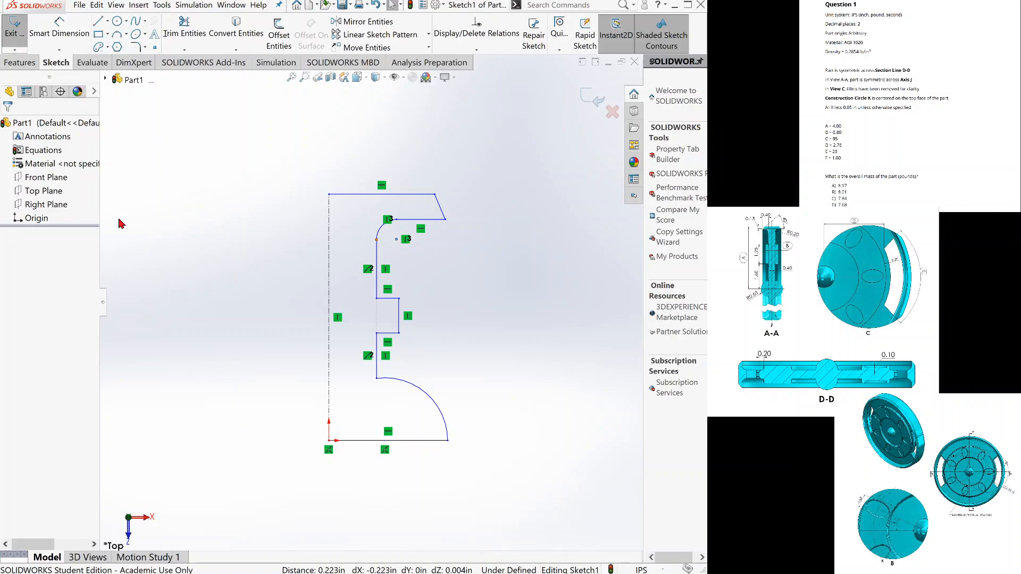
Dimension the vertical distance between the profile's bottom and top horizontal lines as 4.00 in, entered as an equation.
{"action": "left_click", "coordinate": [66, 31]}
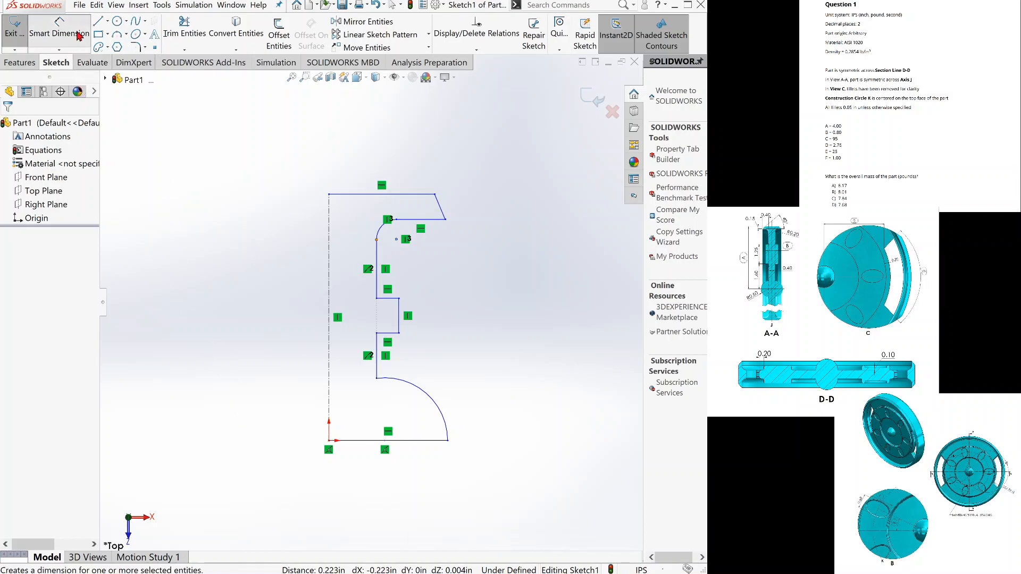
{"action": "left_click", "coordinate": [356, 195]}
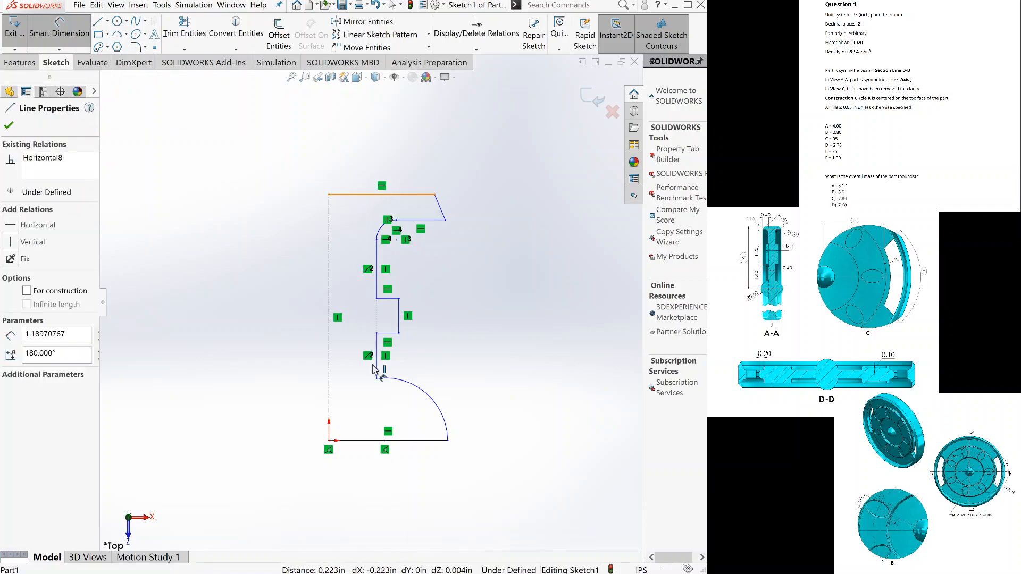
{"action": "left_click", "coordinate": [366, 442]}
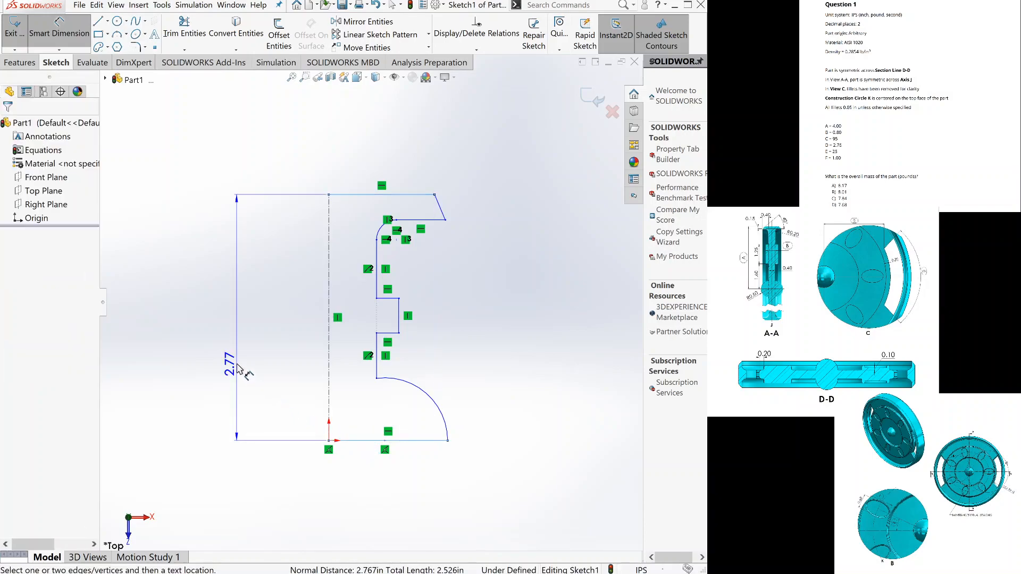
{"action": "left_click", "coordinate": [238, 372]}
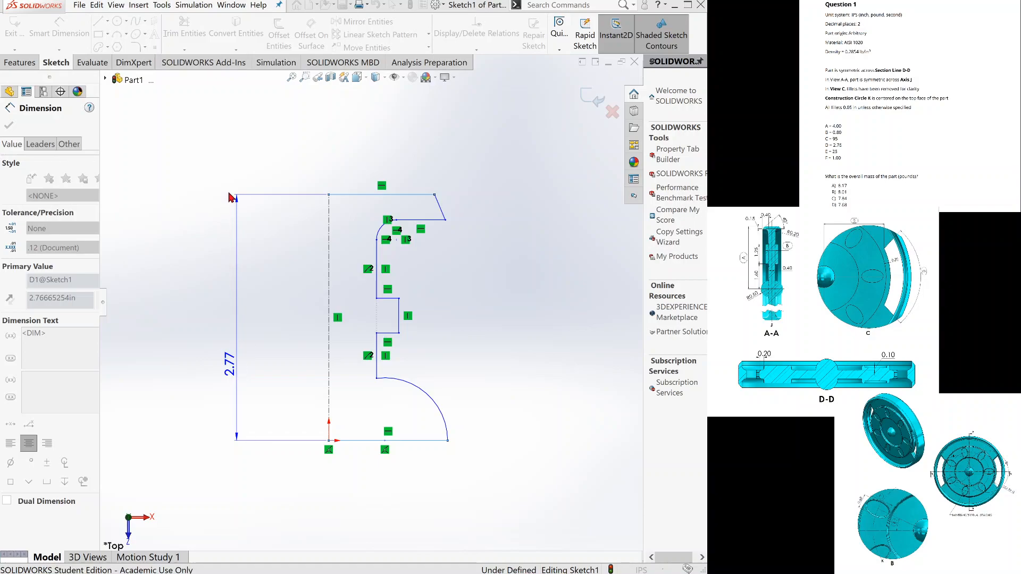
{"action": "left_click", "coordinate": [180, 382]}
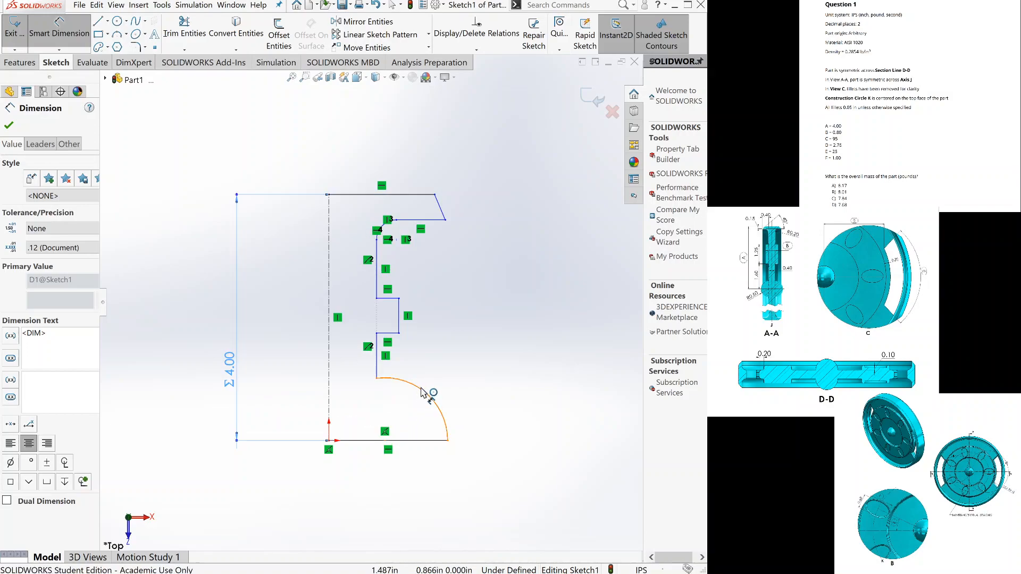
Dimension the large lower arc's radius as 0.50 in and the vertical line above it as 0.20 in from the centerline.
{"action": "left_click", "coordinate": [477, 400]}
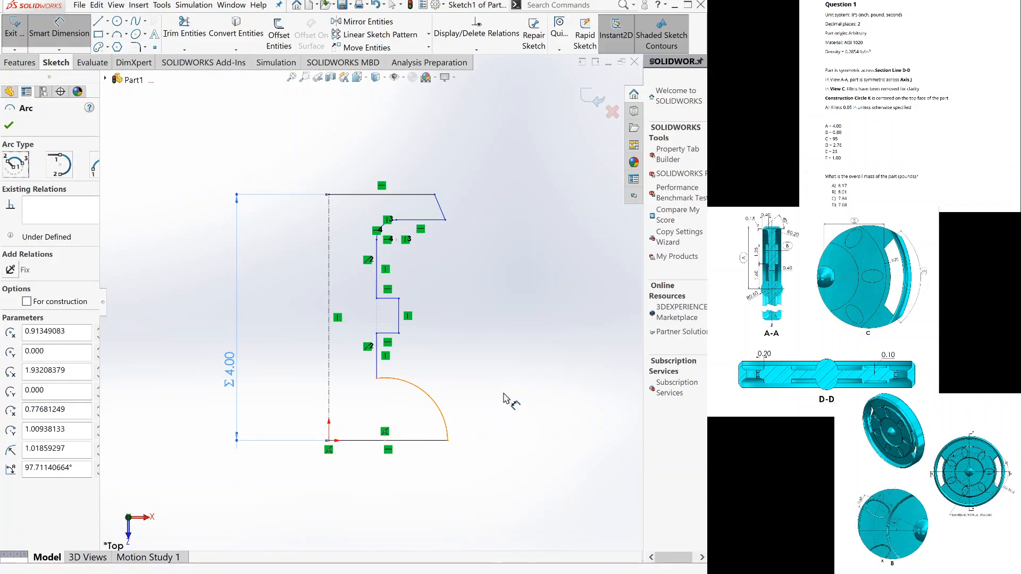
{"action": "left_click", "coordinate": [504, 399]}
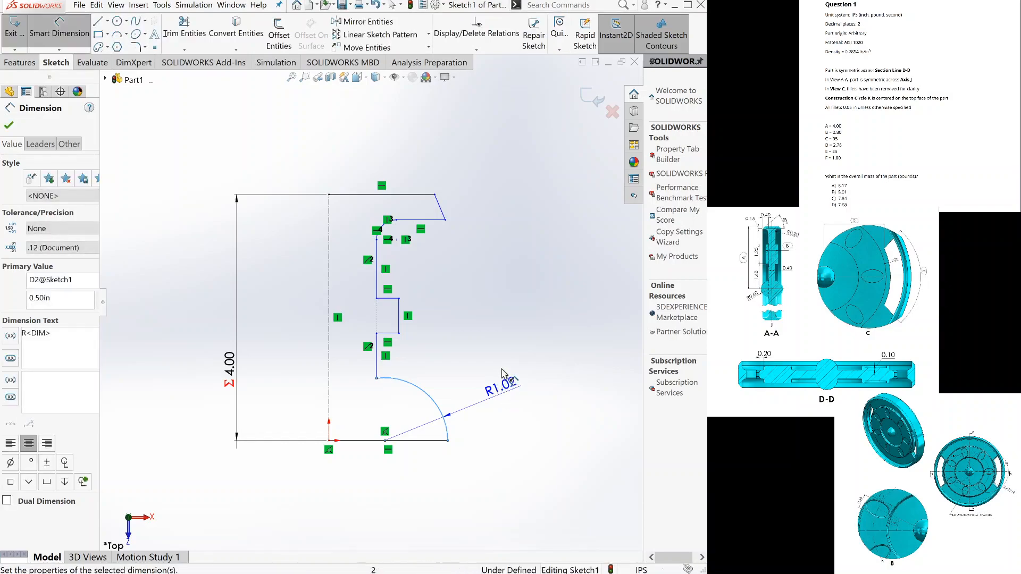
{"action": "left_click", "coordinate": [380, 393]}
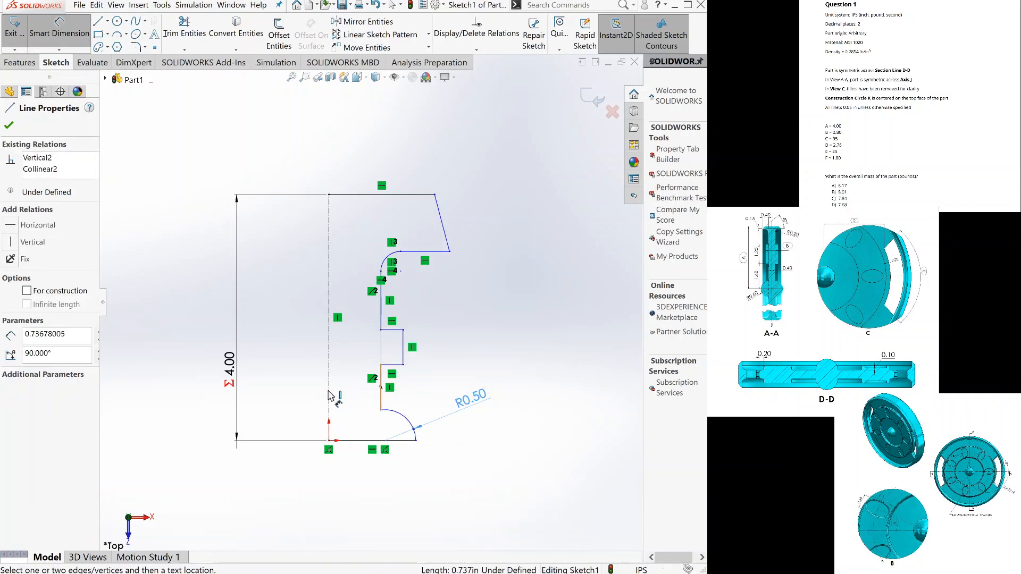
{"action": "left_click", "coordinate": [328, 396]}
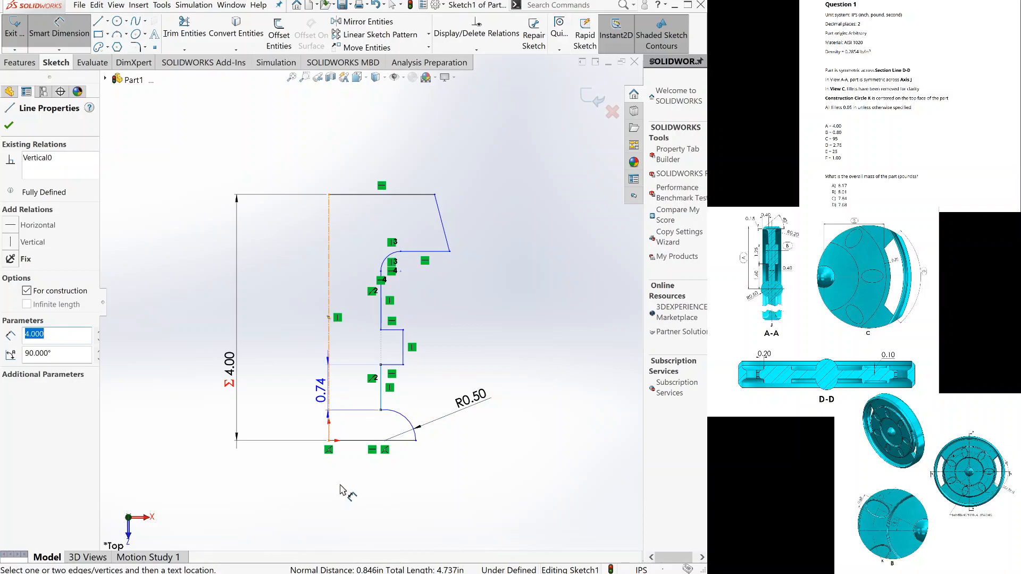
{"action": "key", "text": "Escape"}
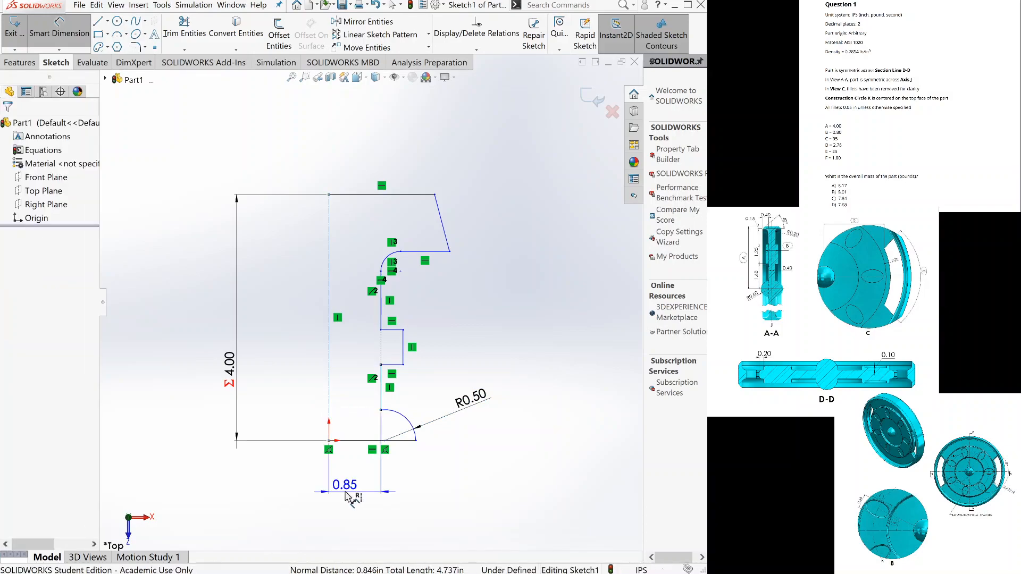
{"action": "left_click", "coordinate": [347, 497]}
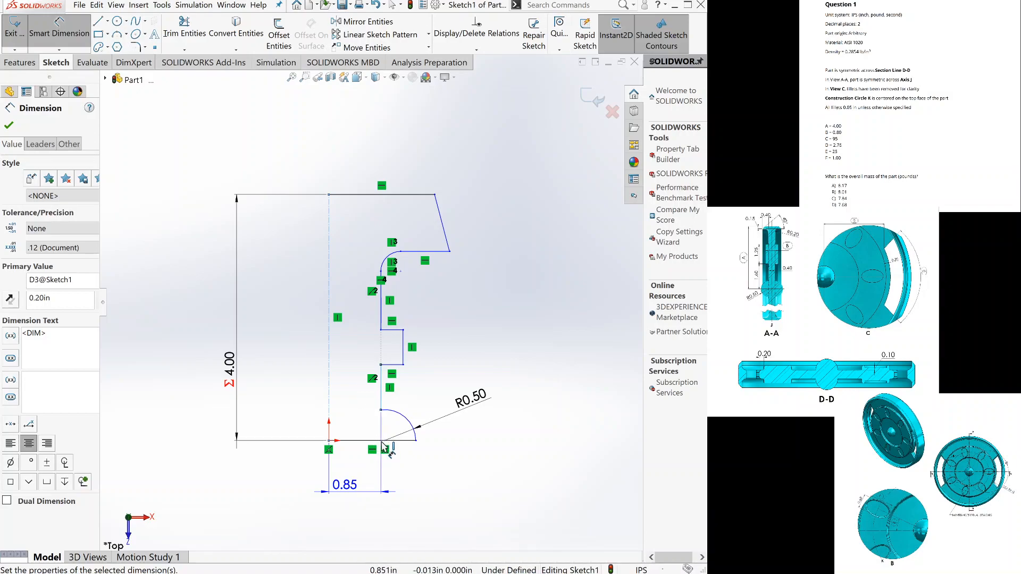
Dimension the length of the profile's bottom horizontal line as 0.70 in.
{"action": "left_click", "coordinate": [384, 445]}
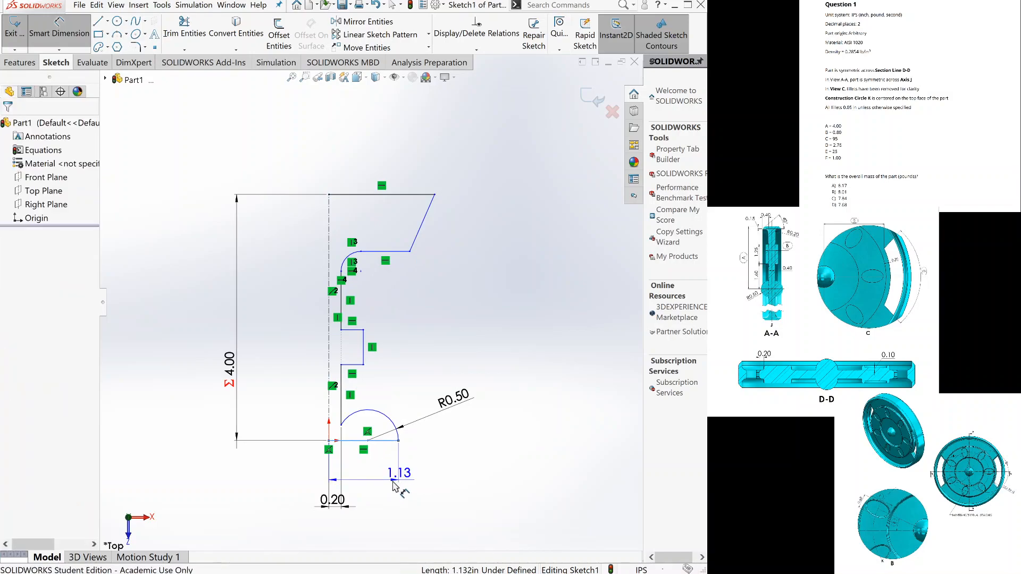
{"action": "left_click", "coordinate": [394, 487]}
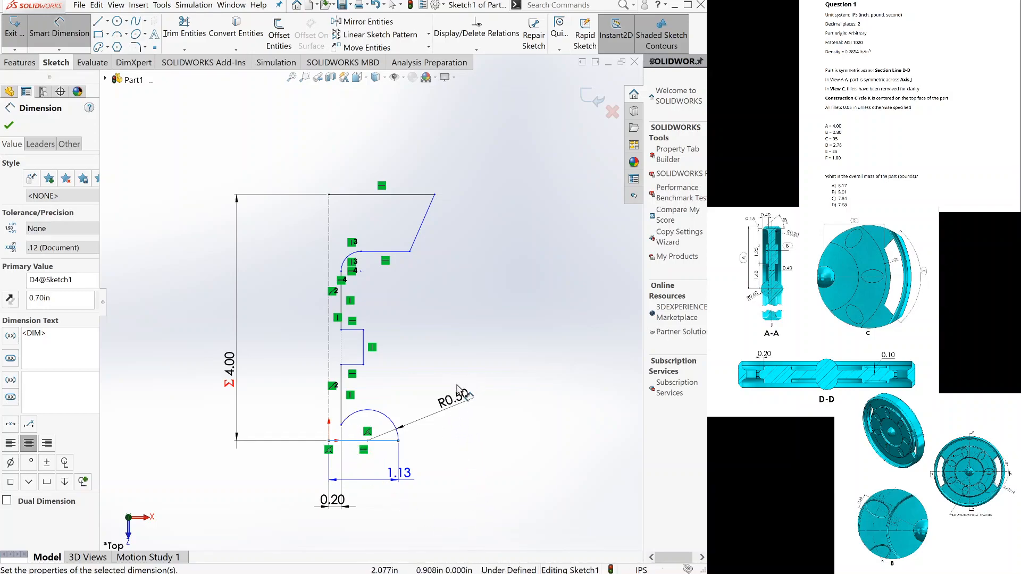
{"action": "key", "text": "Return"}
Dimension the vertical distance from the bottom line to the notch's lower horizontal line as 1.60 in.
{"action": "left_click", "coordinate": [363, 431]}
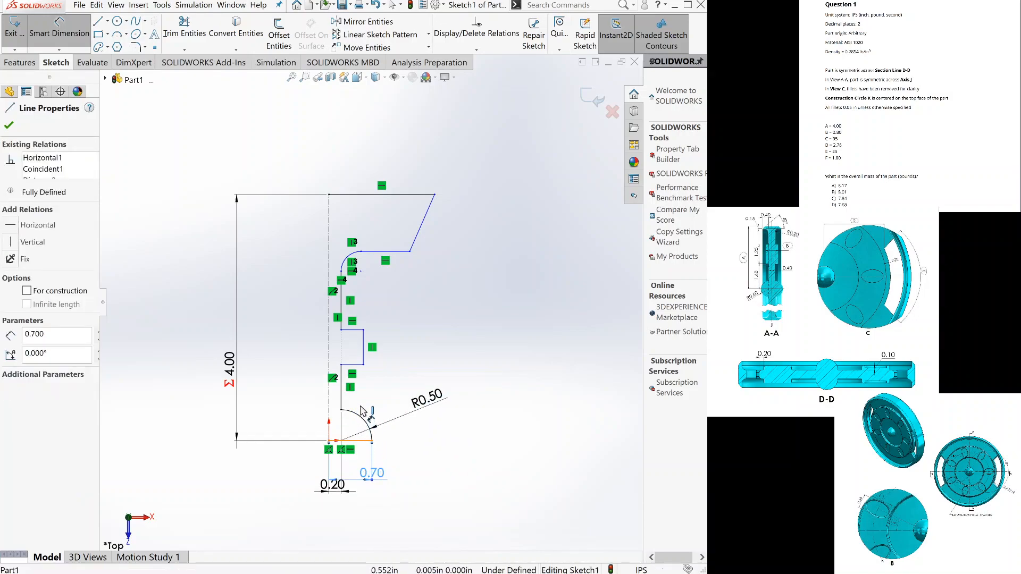
{"action": "left_click", "coordinate": [354, 366]}
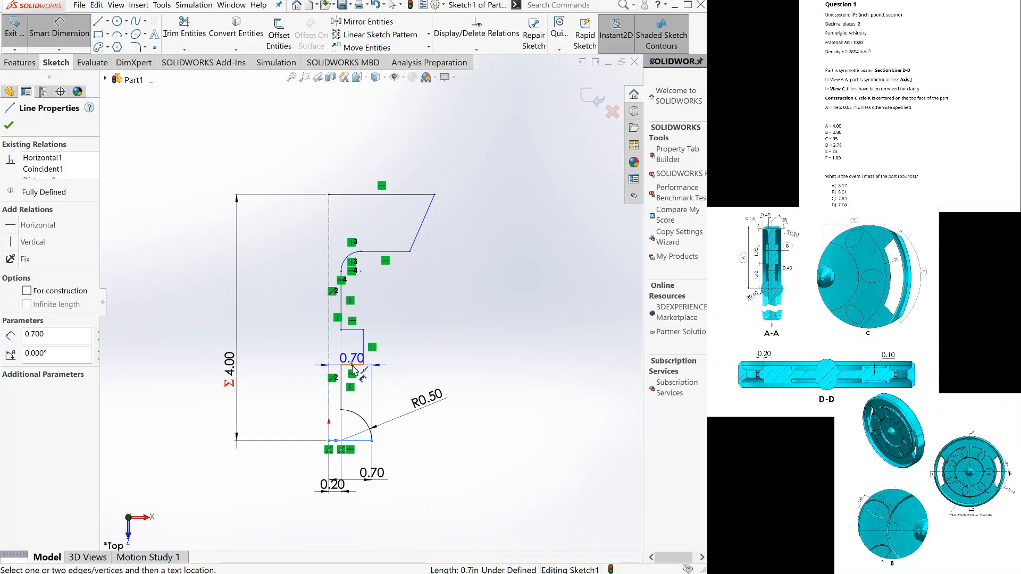
{"action": "left_click", "coordinate": [463, 391]}
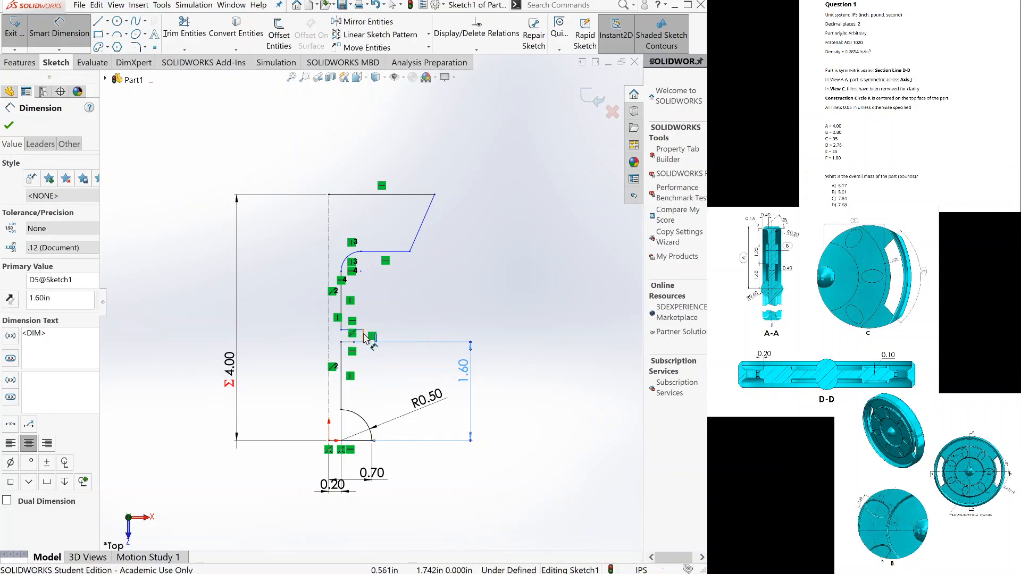
Dimension the notch's outer vertical line as 1.25 in long and leave the Smart Dimension command.
{"action": "left_click", "coordinate": [364, 334]}
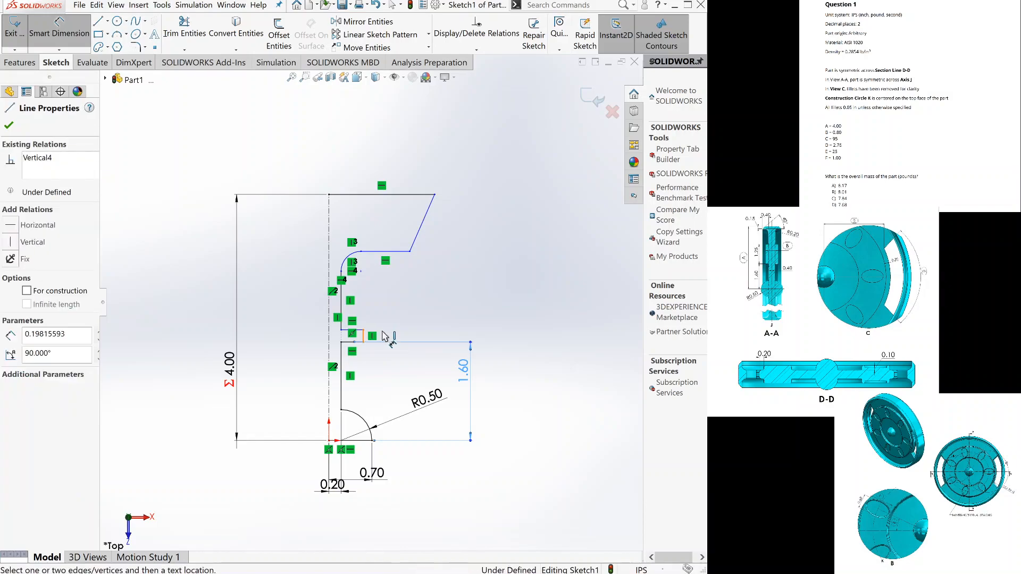
{"action": "left_click", "coordinate": [494, 339]}
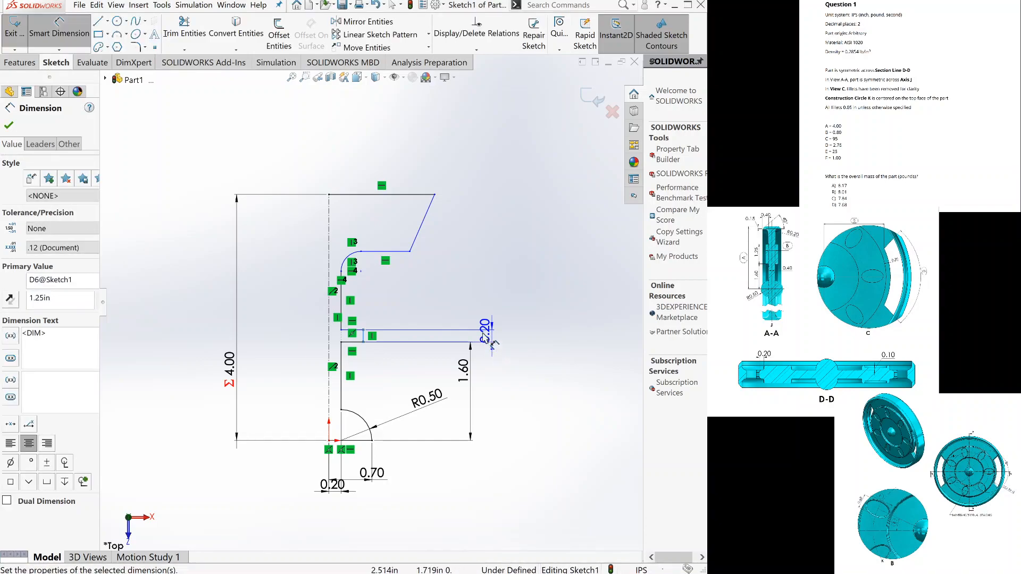
{"action": "left_click", "coordinate": [82, 42]}
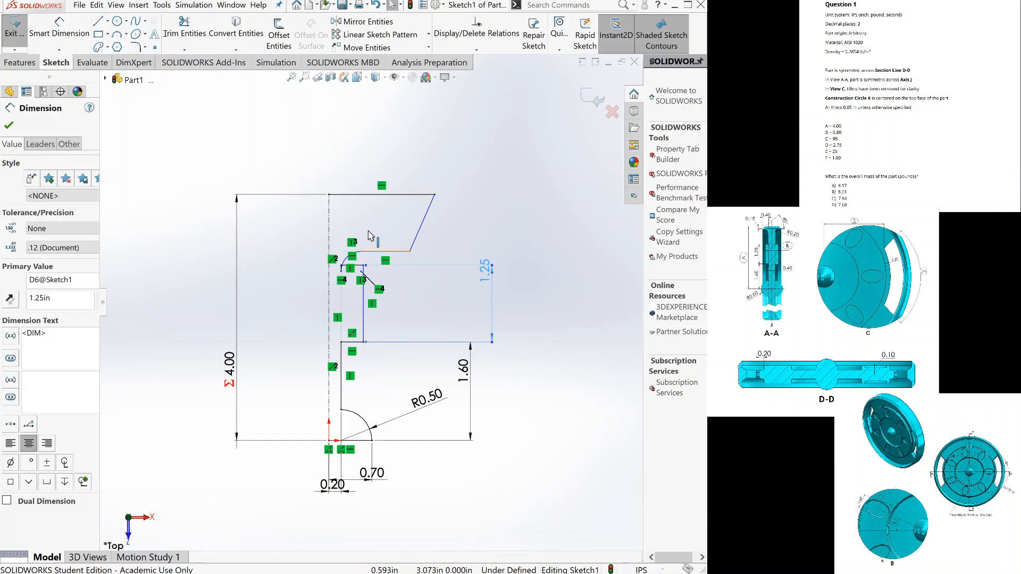
Move the rim's lower horizontal line up above the notch, and move the top line's outer corner inward to about X 1.16 in.
{"action": "left_click", "coordinate": [370, 235]}
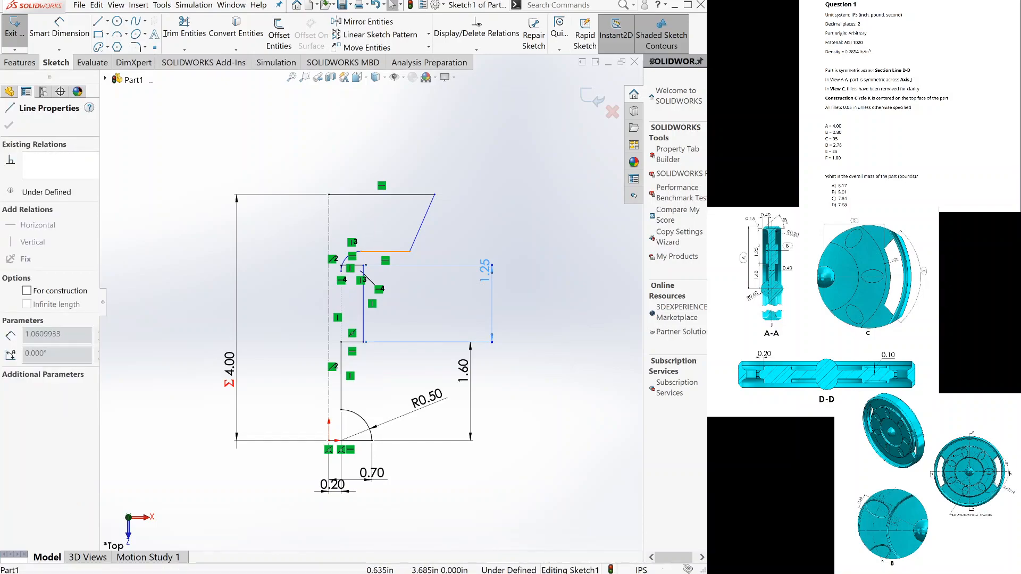
{"action": "left_click", "coordinate": [514, 267]}
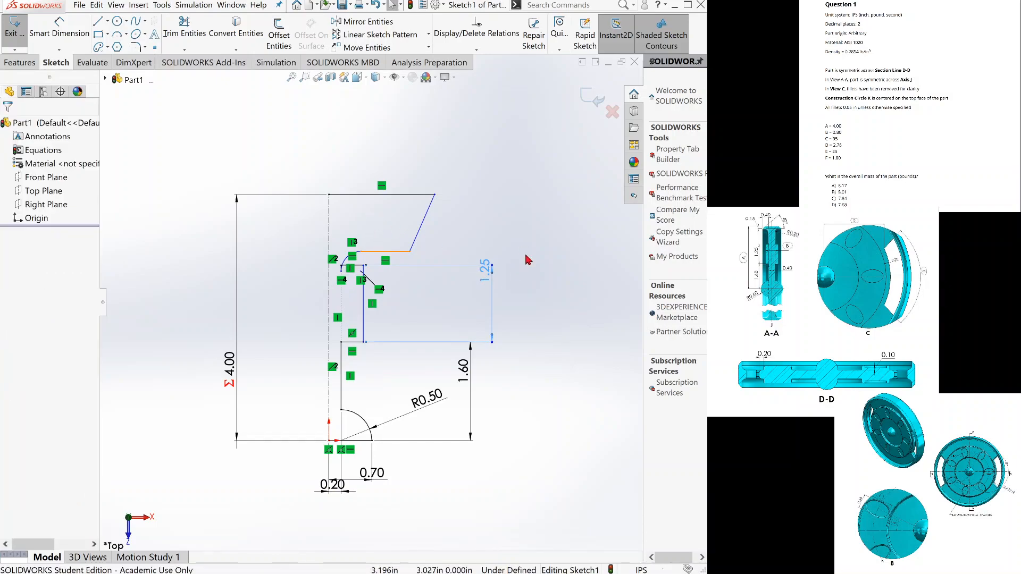
{"action": "left_click", "coordinate": [435, 195]}
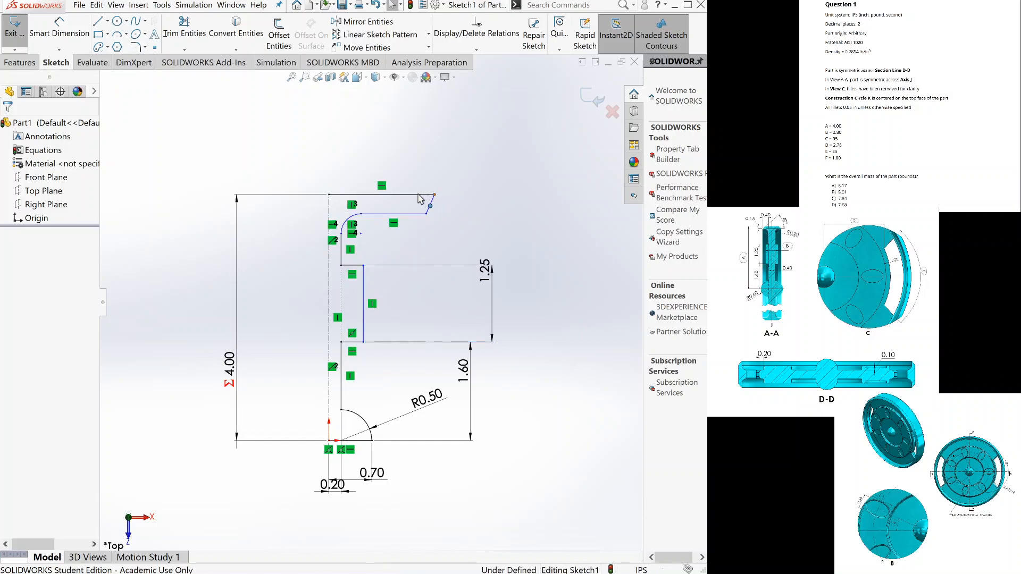
{"action": "left_click_drag", "start_coordinate": [400, 198], "coordinate": [401, 199]}
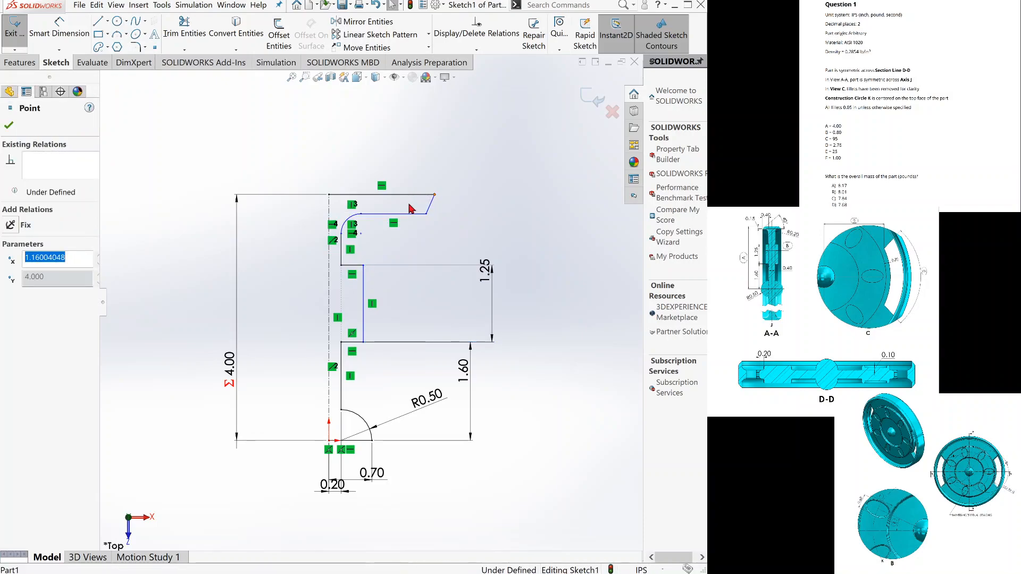
{"action": "left_click", "coordinate": [444, 228]}
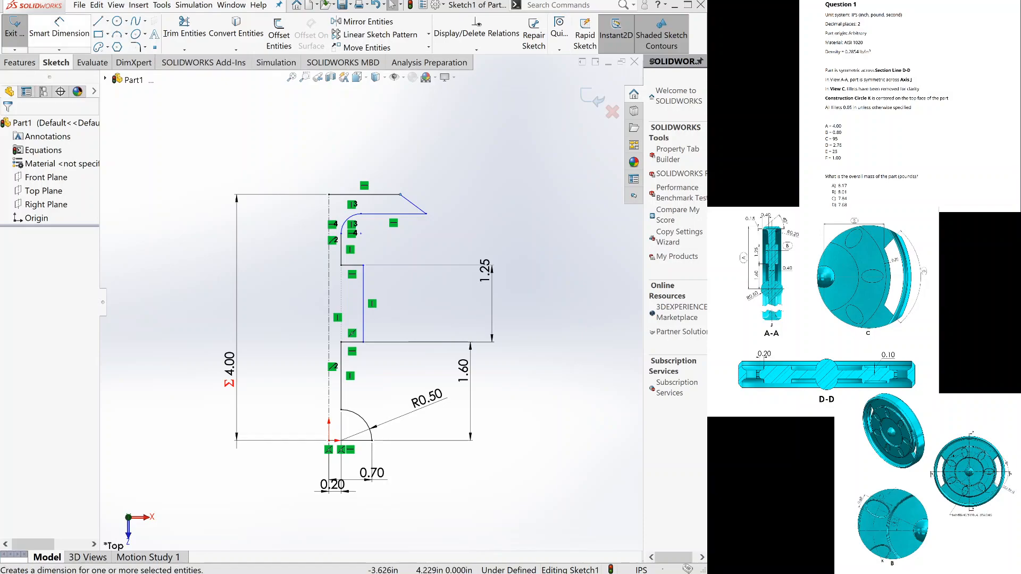
Dimension the notch's outer vertical line about the centerline with a doubled distance of 0.40 in, entered as an equation, and place the text outside the profile.
{"action": "left_click", "coordinate": [64, 27]}
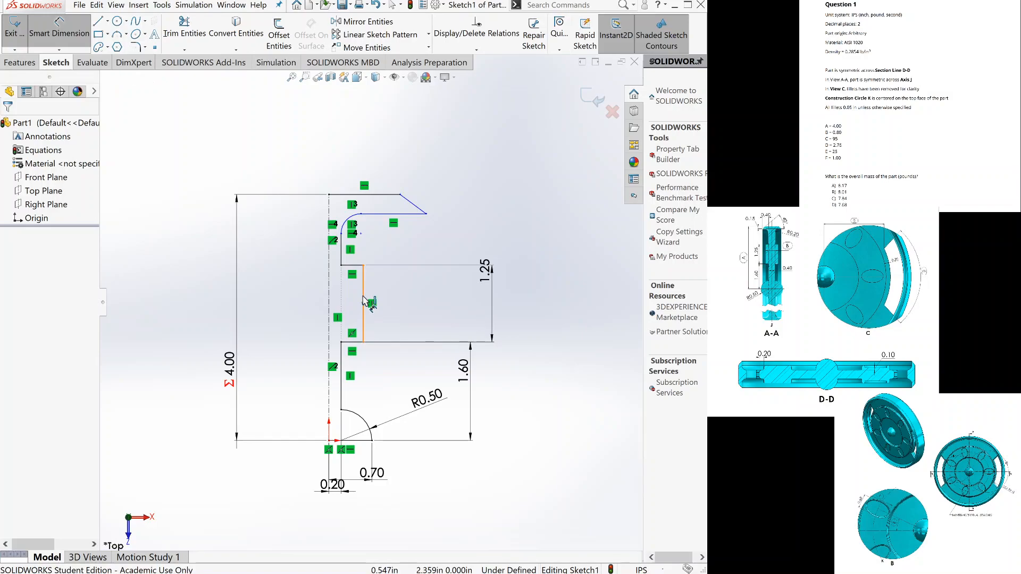
{"action": "left_click", "coordinate": [364, 300]}
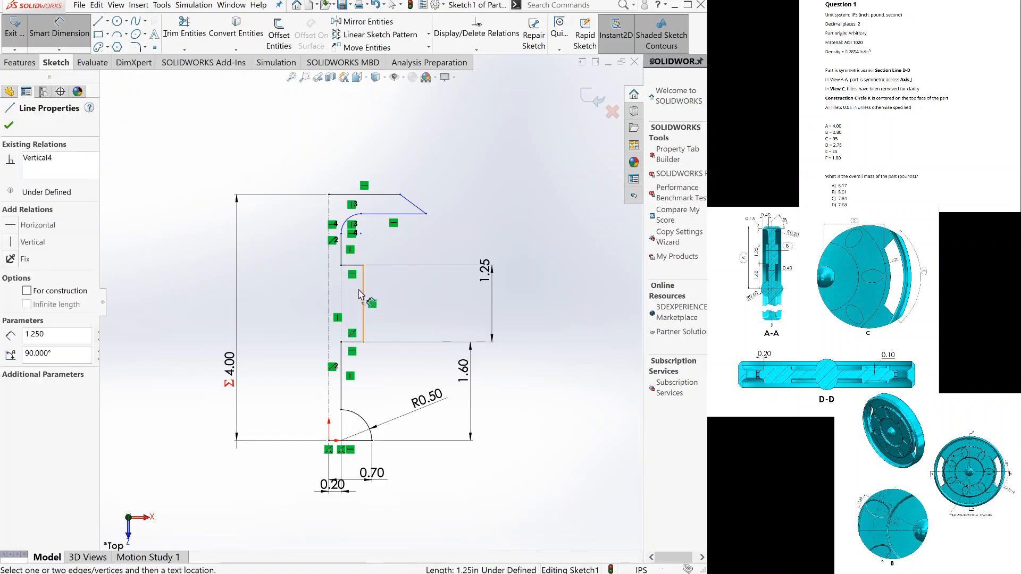
{"action": "left_click", "coordinate": [329, 295]}
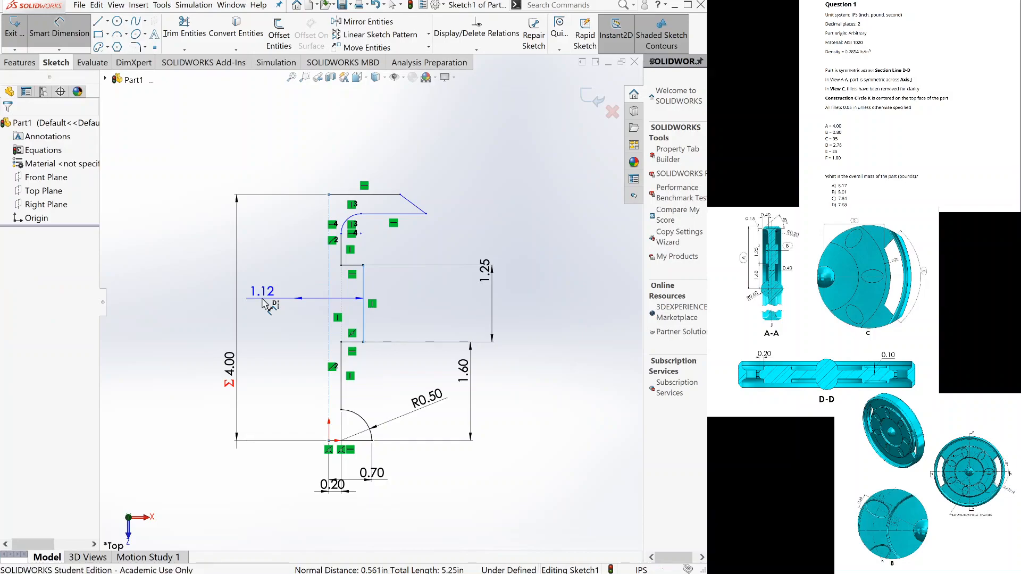
{"action": "left_click", "coordinate": [264, 303]}
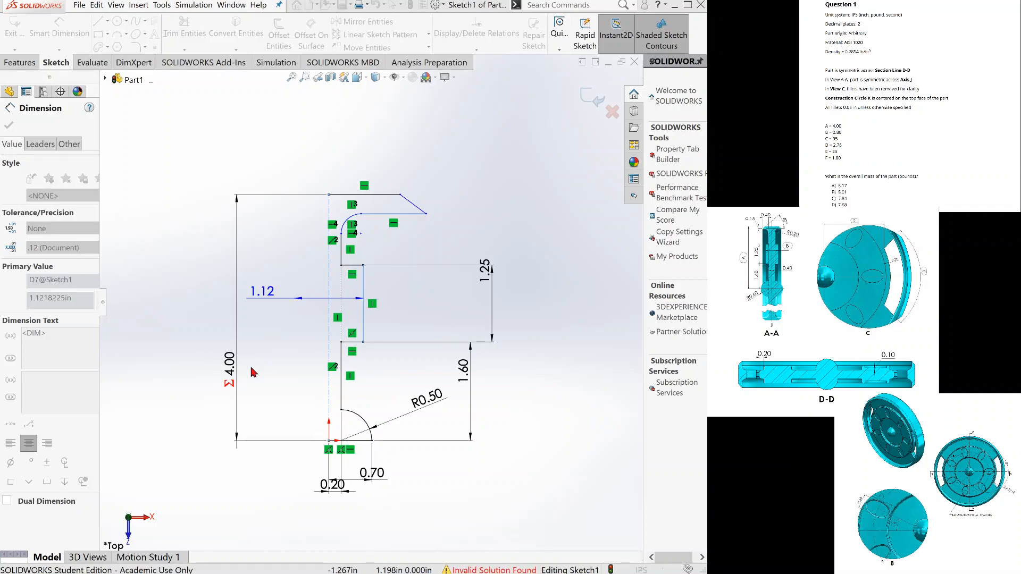
{"action": "key", "text": "Return"}
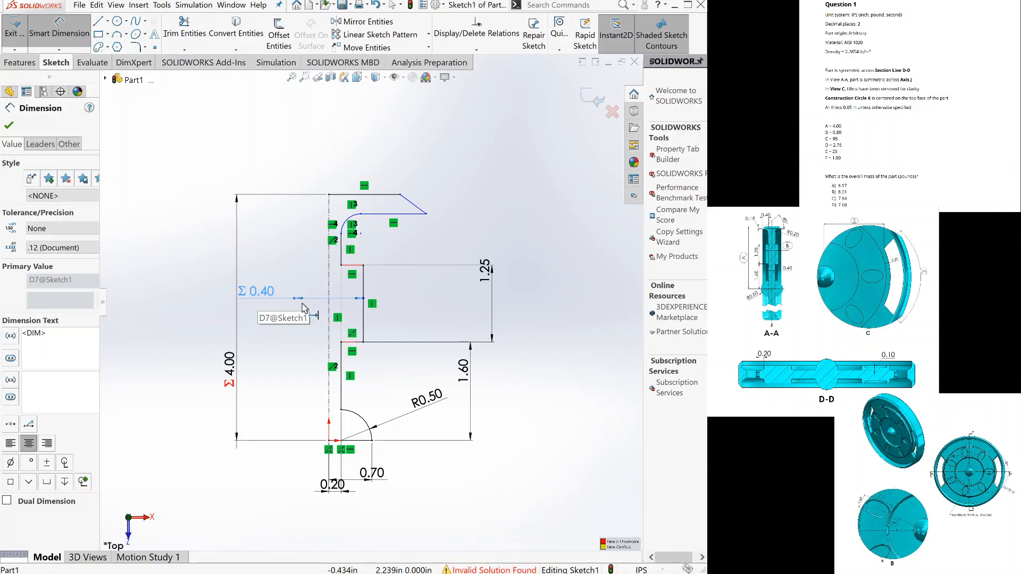
{"action": "left_click", "coordinate": [295, 303]}
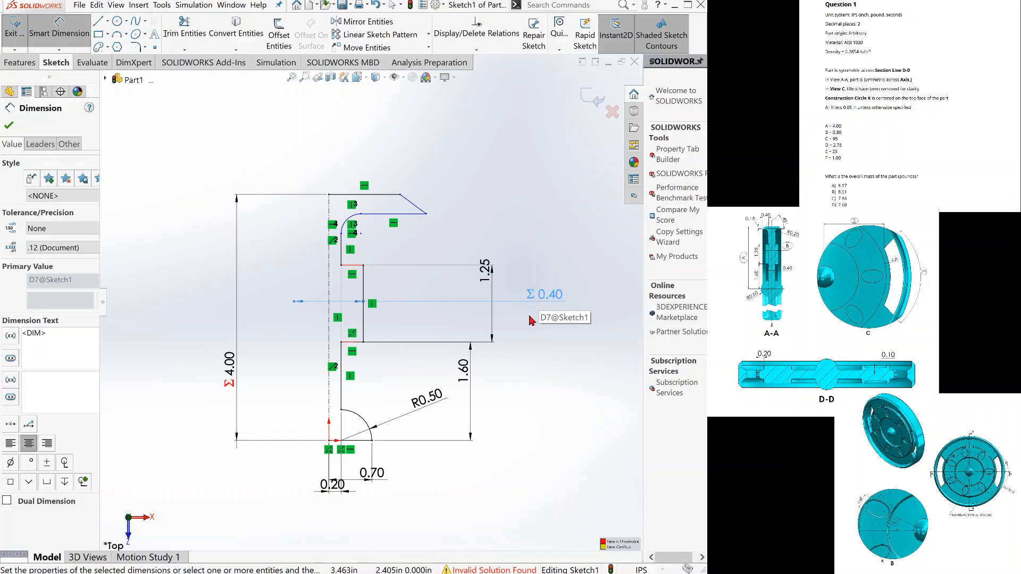
{"action": "key", "text": "Escape"}
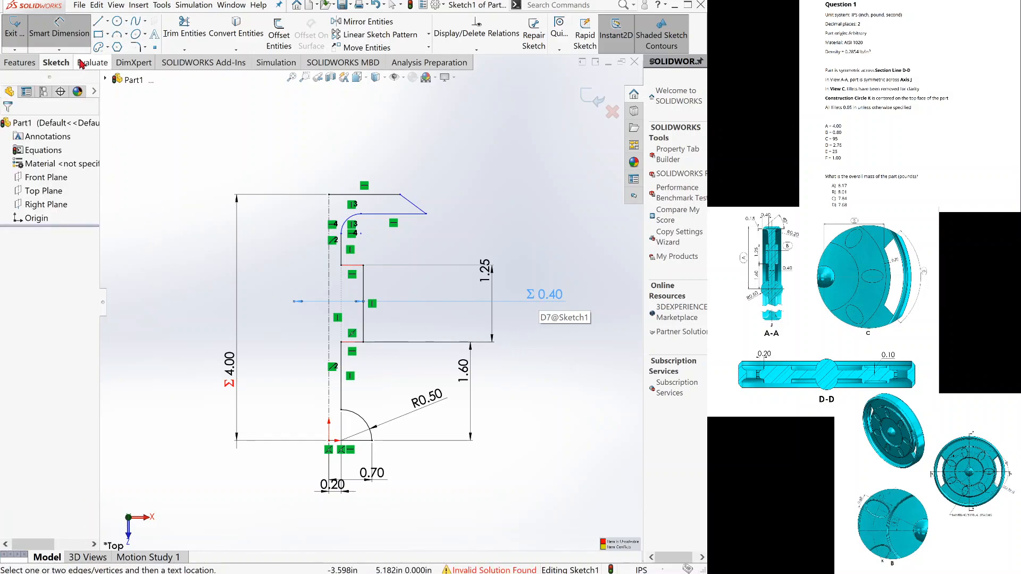
Delete the doubled 0.40 in equation dimension between the centerline and the notch's outer vertical line.
{"action": "key", "text": "Escape"}
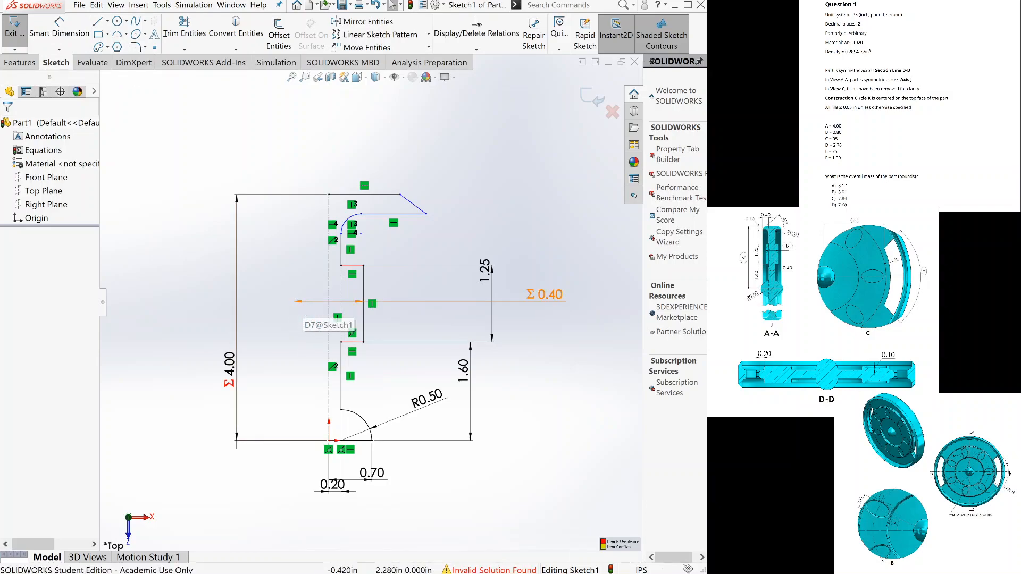
{"action": "left_click", "coordinate": [319, 301]}
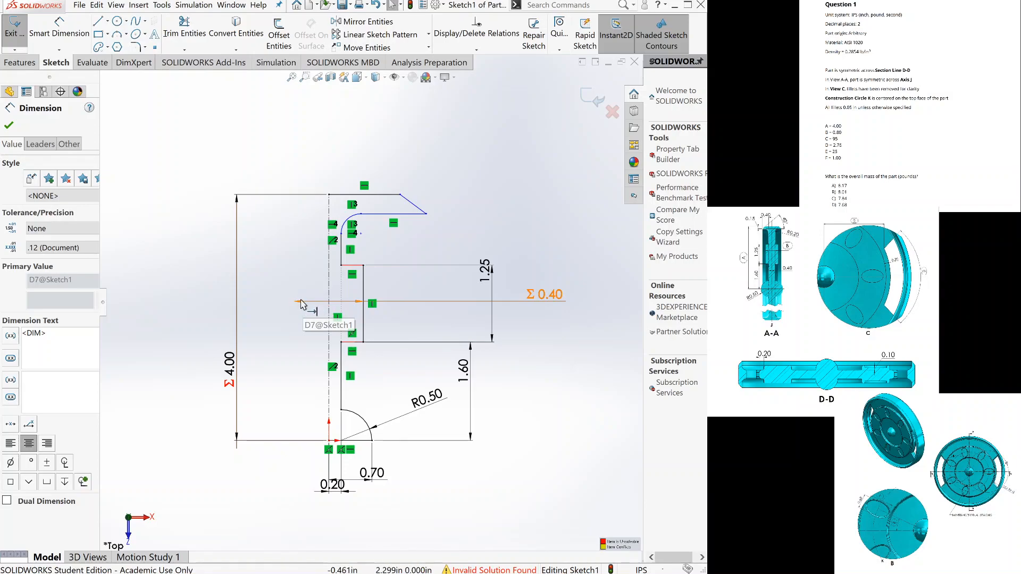
{"action": "left_click_drag", "start_coordinate": [299, 307], "coordinate": [301, 304]}
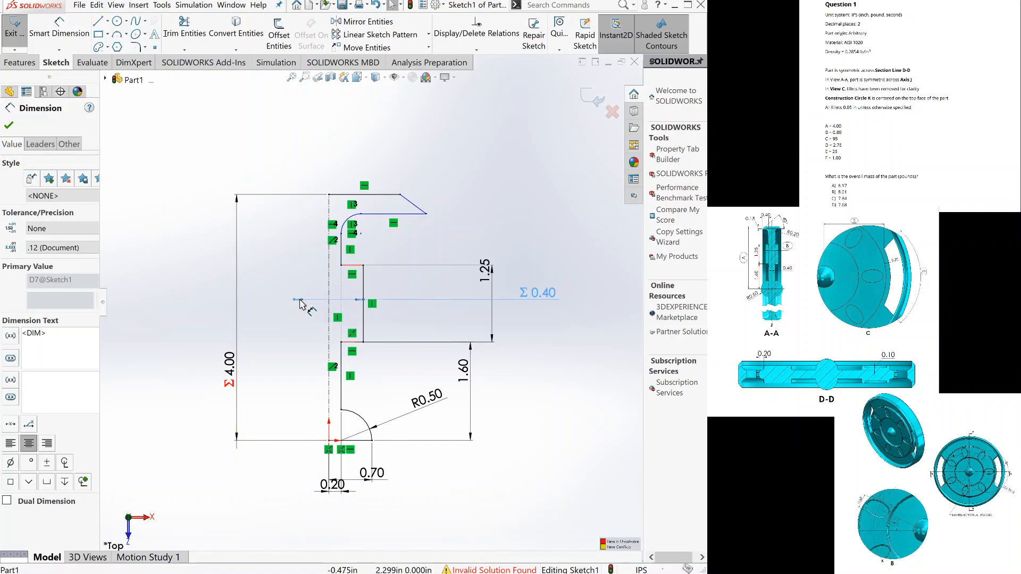
{"action": "key", "text": "Delete"}
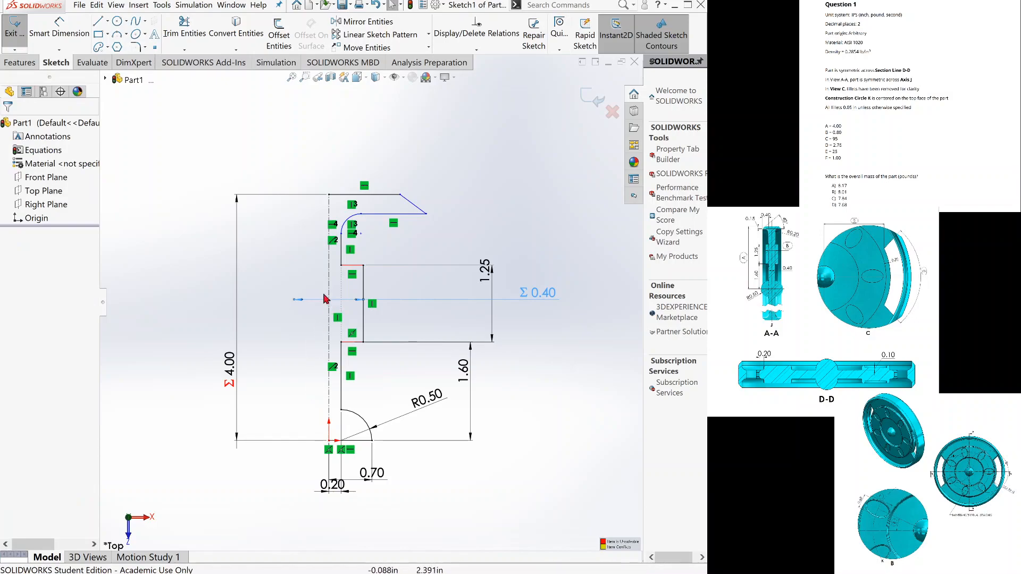
Dimension the distance from the centerline to the notch's outer vertical line as 0.40 in, entered as an equation, with its text outside the profile.
{"action": "left_click", "coordinate": [72, 38]}
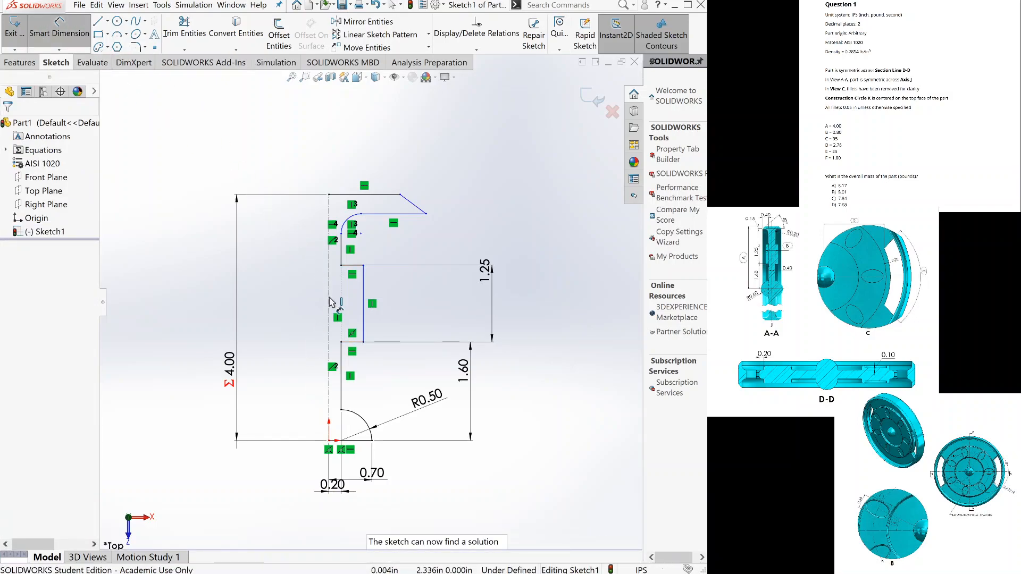
{"action": "left_click", "coordinate": [330, 300]}
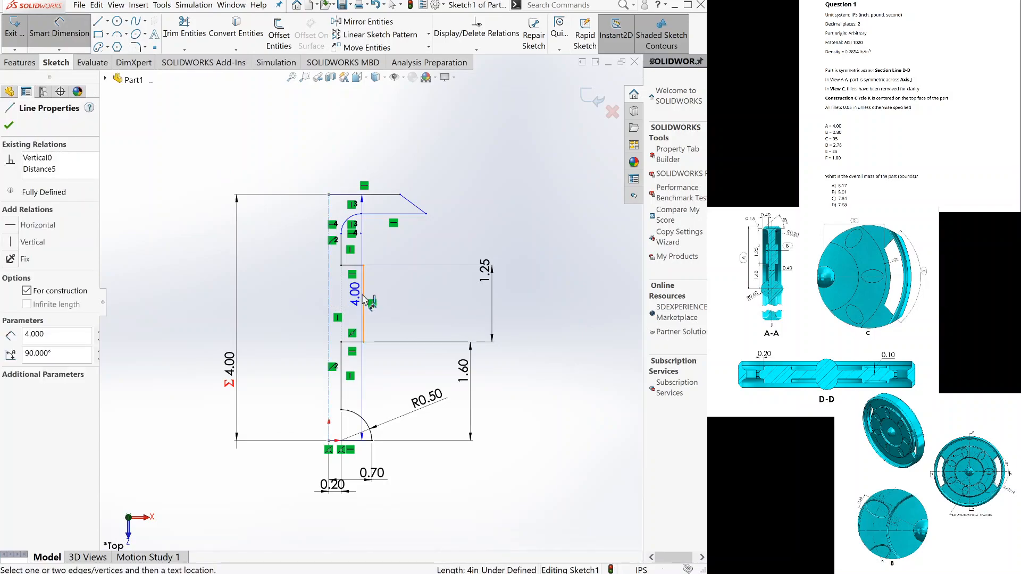
{"action": "left_click", "coordinate": [364, 301]}
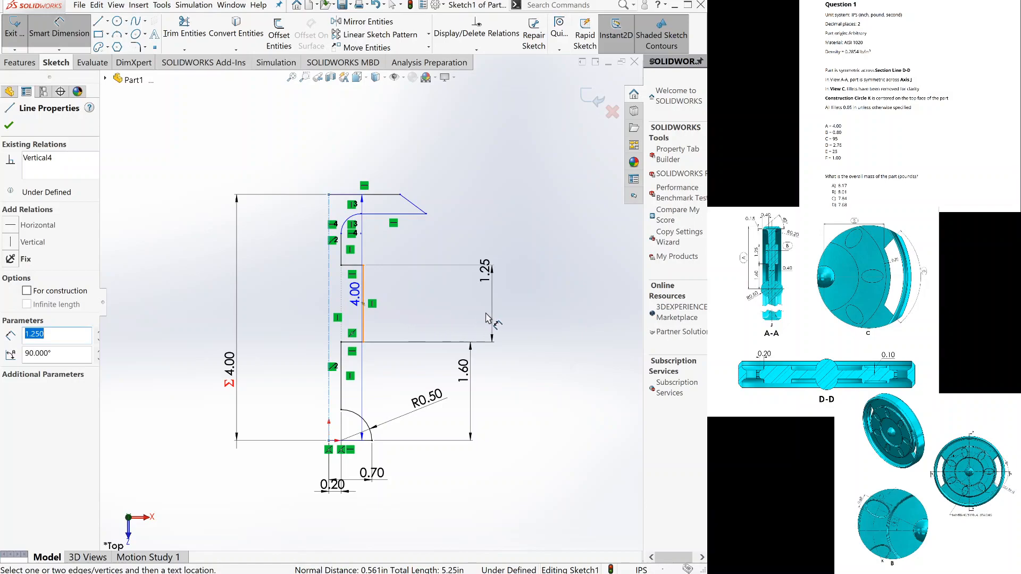
{"action": "left_click", "coordinate": [530, 306]}
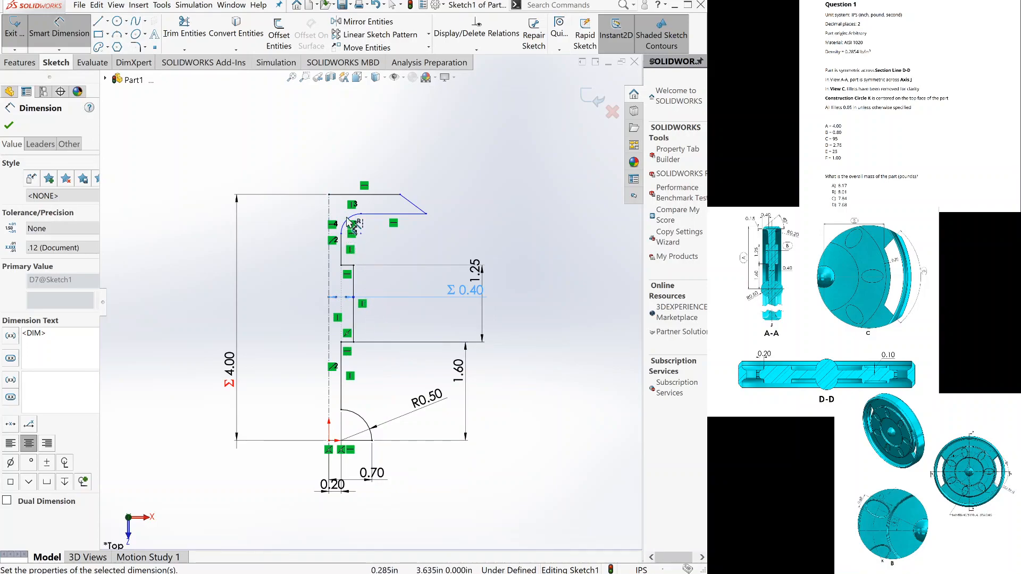
{"action": "key", "text": "Escape"}
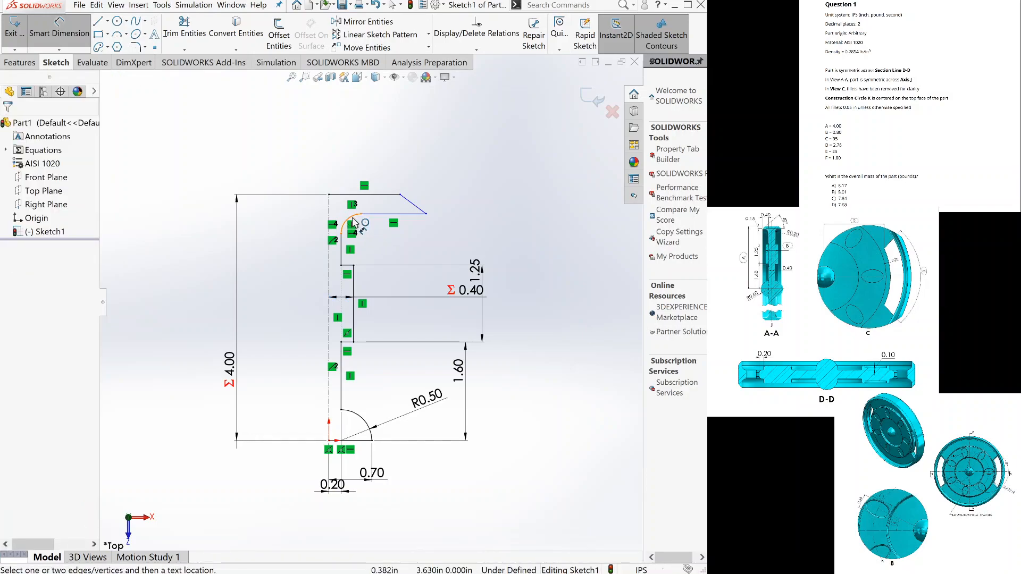
Dimension the rim's arc radius as 0.20 in and the angle between the rim's lower horizontal line and slanted line as 40 degrees.
{"action": "left_click", "coordinate": [352, 219]}
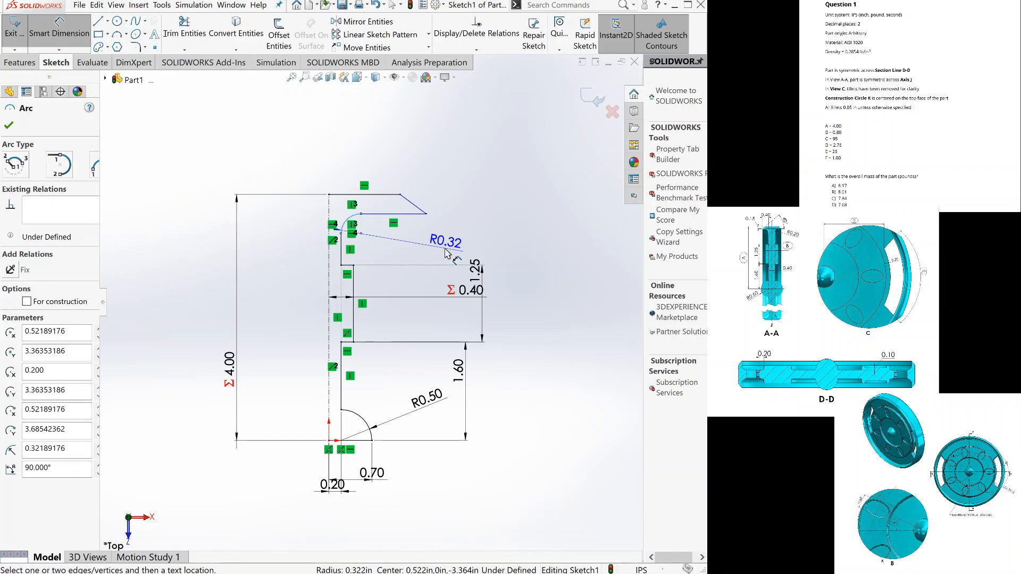
{"action": "left_click", "coordinate": [444, 253]}
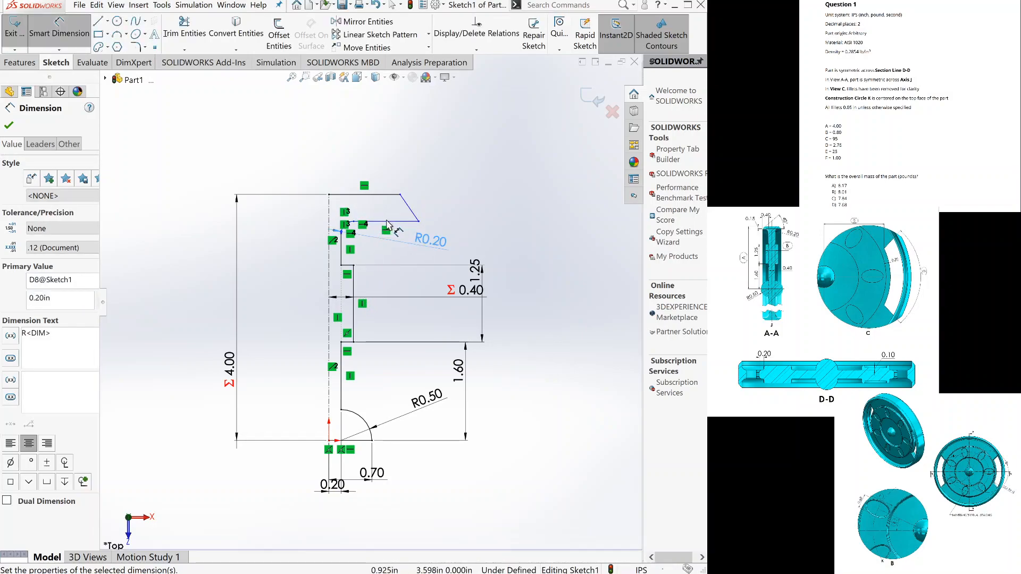
{"action": "left_click", "coordinate": [400, 221]}
{"action": "left_click", "coordinate": [411, 212]}
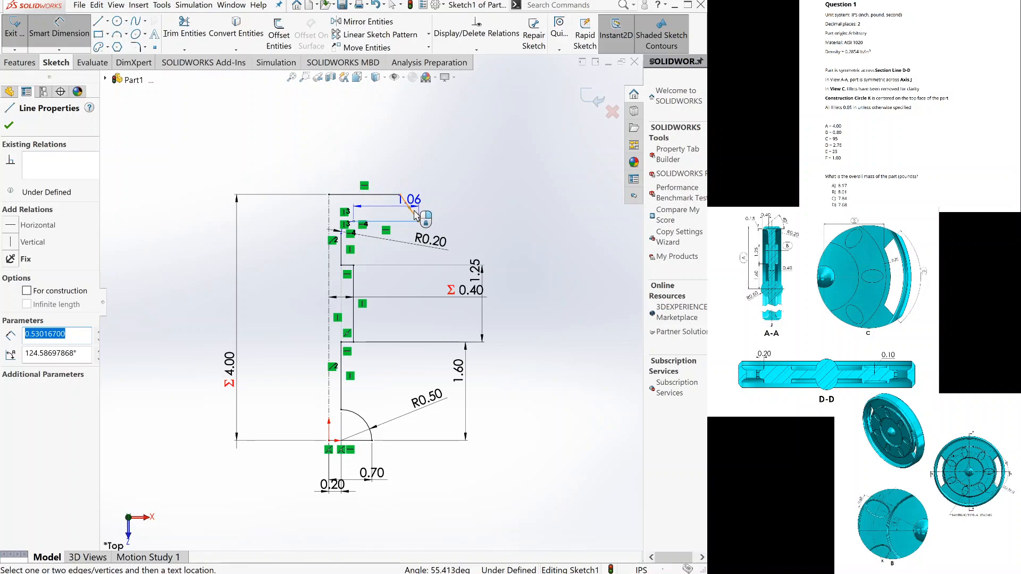
{"action": "left_click", "coordinate": [268, 155]}
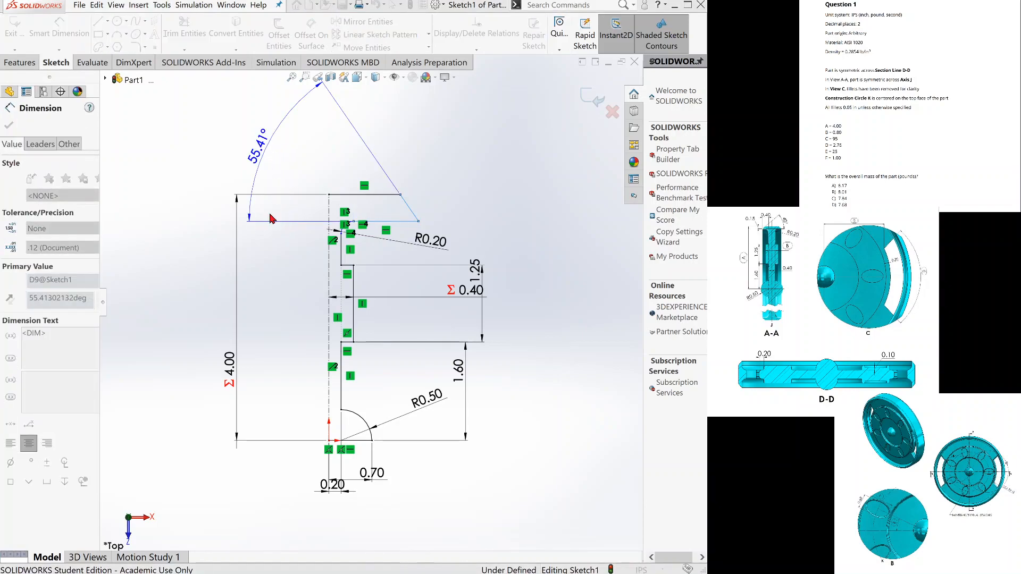
{"action": "type", "text": "40"}
{"action": "key", "text": "Return"}
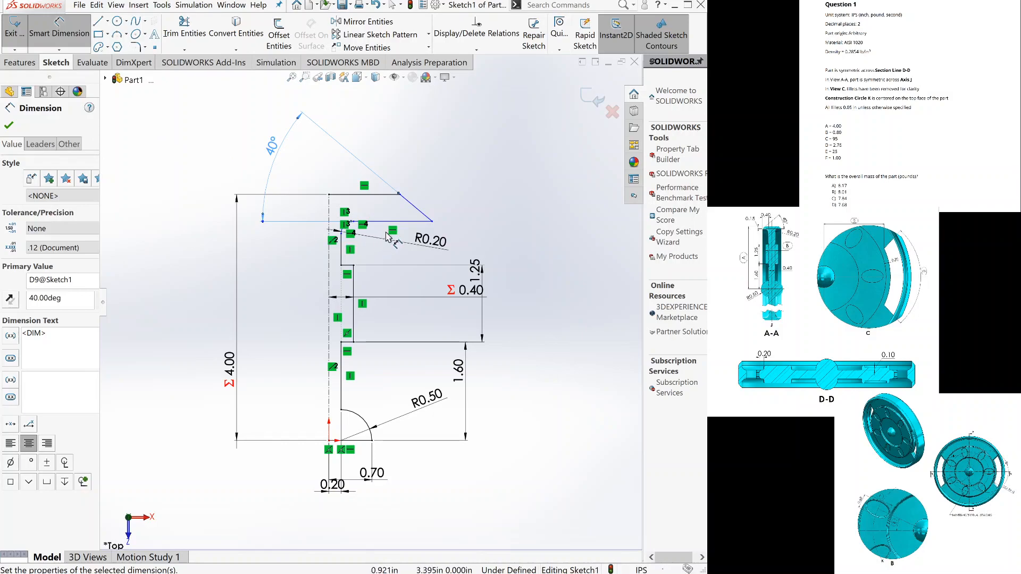
Dimension the horizontal distance from the rim's outer tip to the vertical web line above the notch as 0.40 in.
{"action": "left_click", "coordinate": [433, 224]}
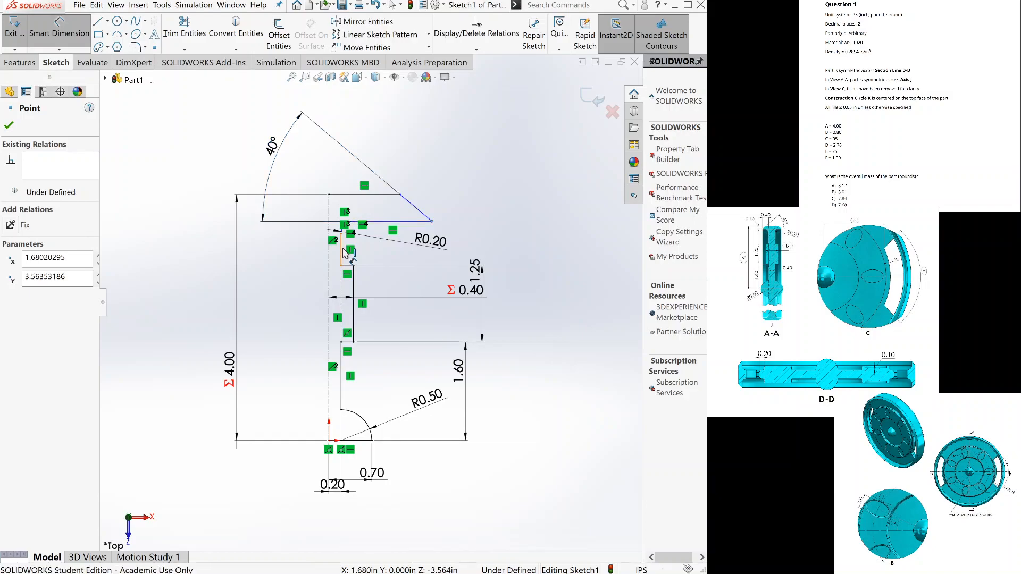
{"action": "left_click", "coordinate": [343, 249]}
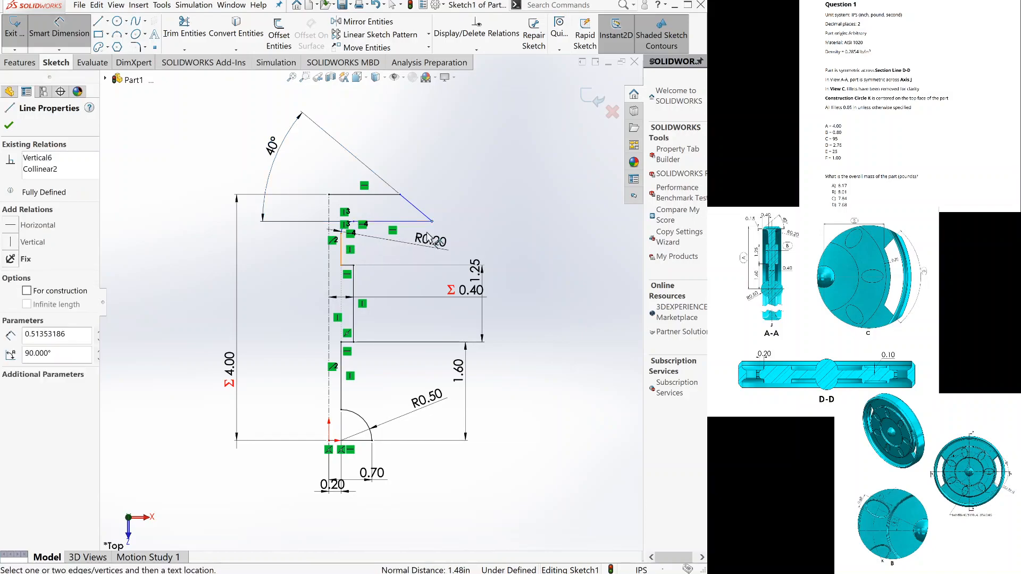
{"action": "left_click", "coordinate": [448, 173]}
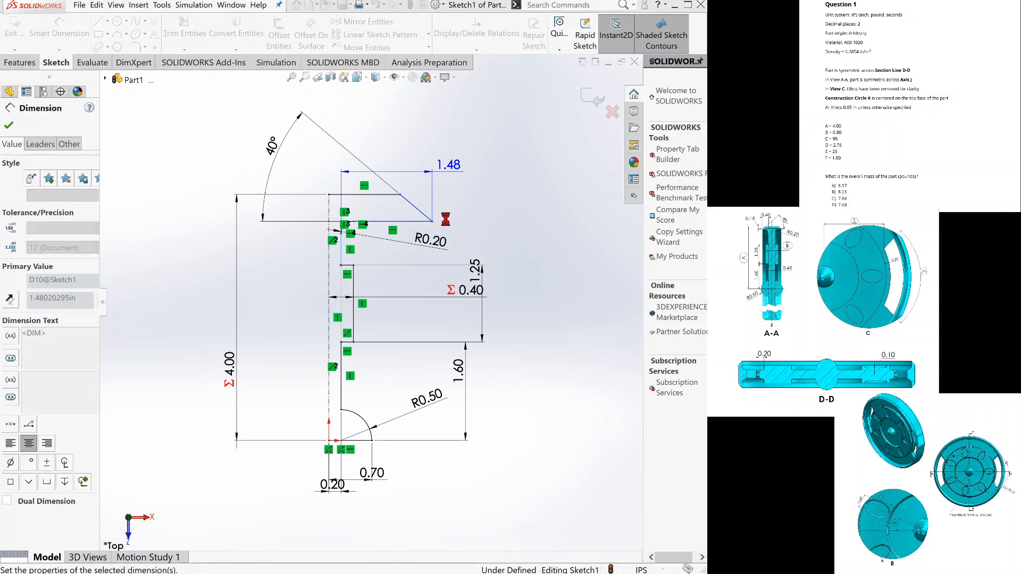
{"action": "key", "text": "Return"}
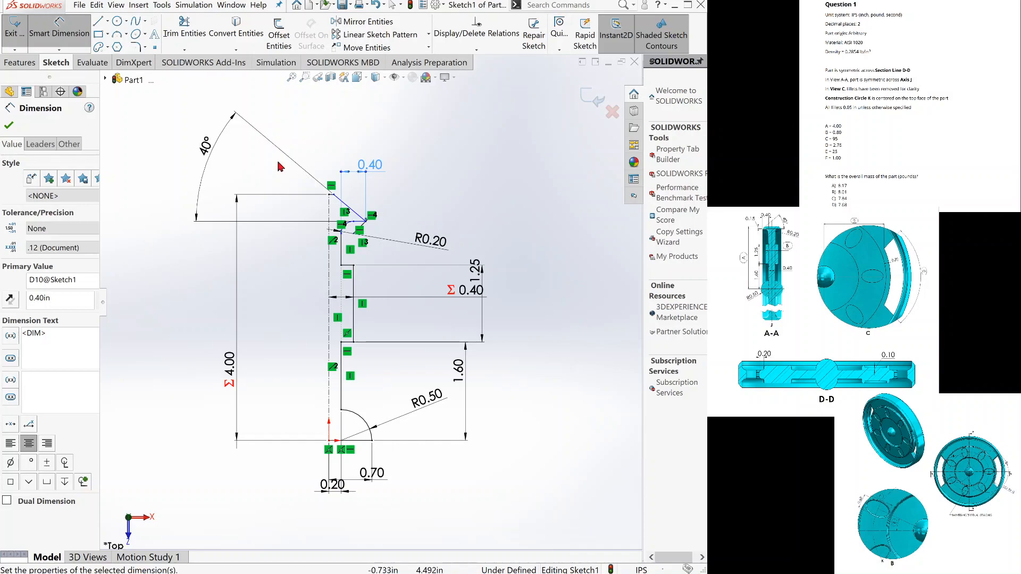
Leave the Smart Dimension command and move the top line's outer endpoint outward to about X 0.45 in.
{"action": "left_click", "coordinate": [59, 27]}
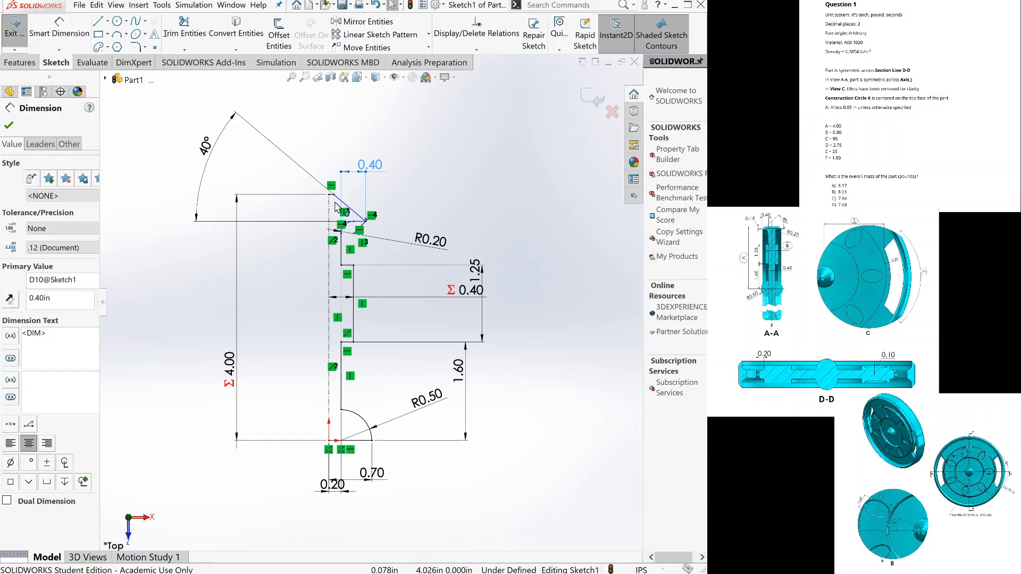
{"action": "left_click", "coordinate": [364, 219]}
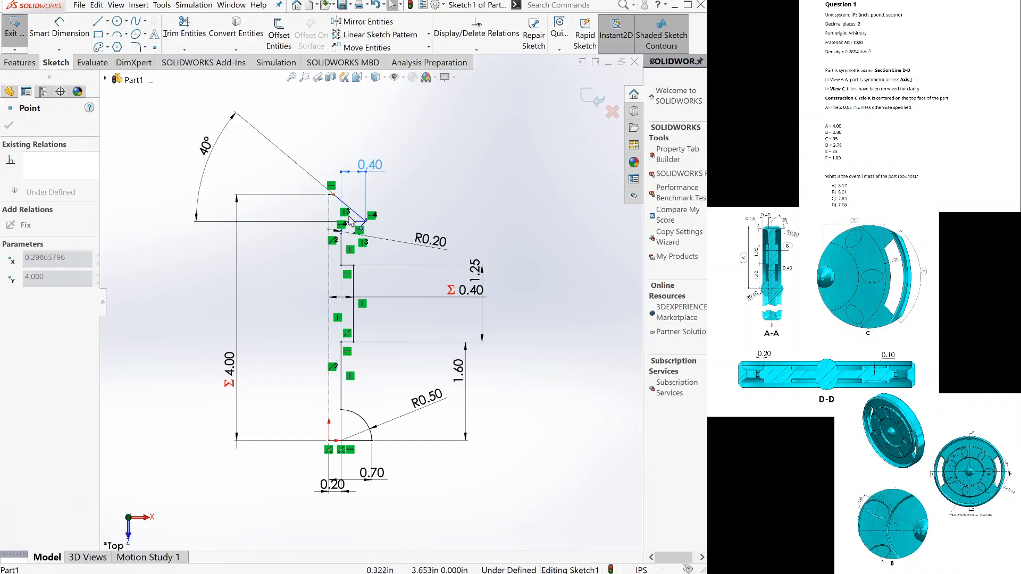
{"action": "left_click_drag", "start_coordinate": [355, 214], "coordinate": [358, 206]}
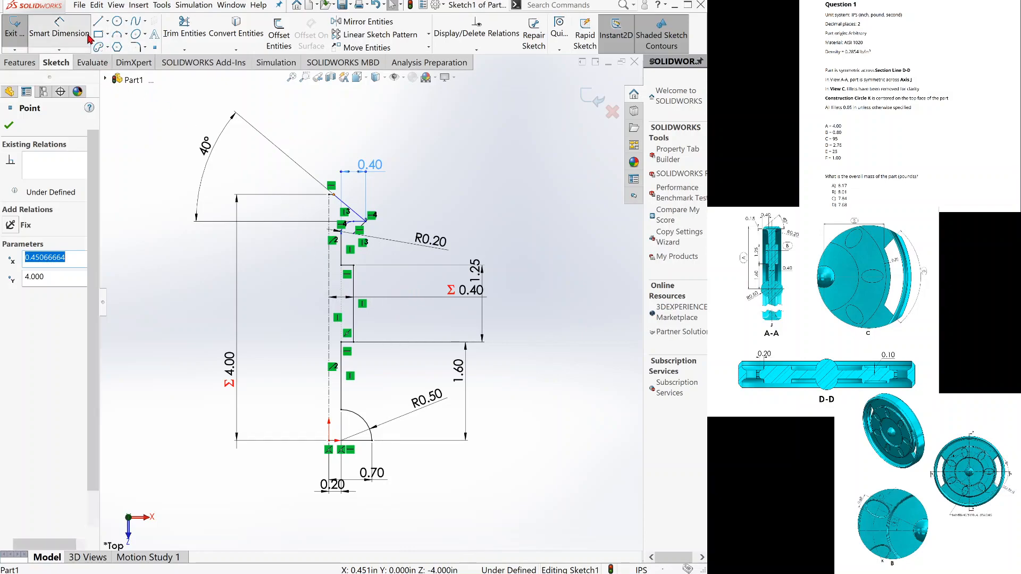
Dimension the vertical distance between the top line and the rim's lower horizontal line as 0.15 in.
{"action": "left_click", "coordinate": [59, 30]}
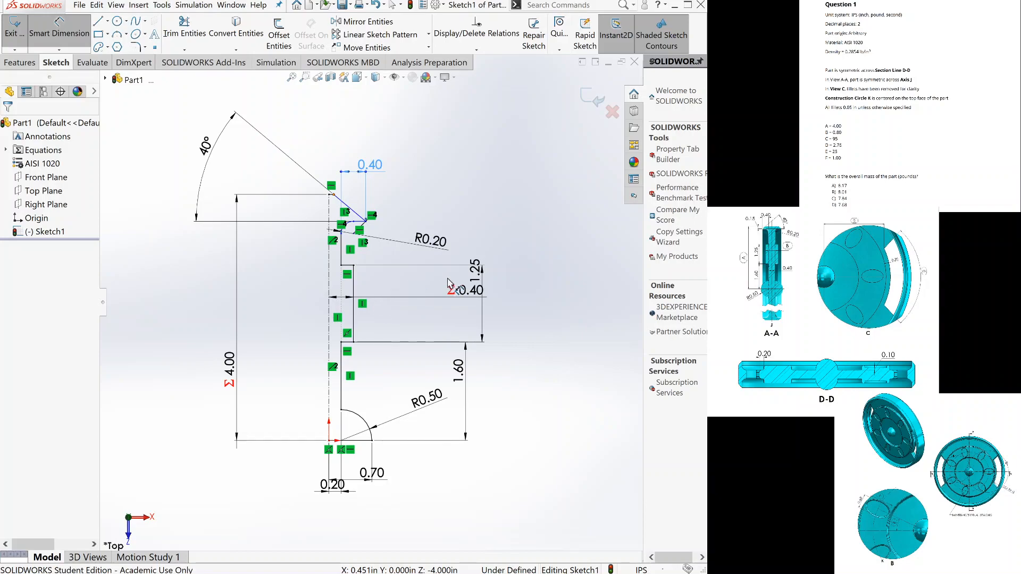
{"action": "scroll", "coordinate": [449, 283], "scroll_direction": "up", "scroll_amount": 3}
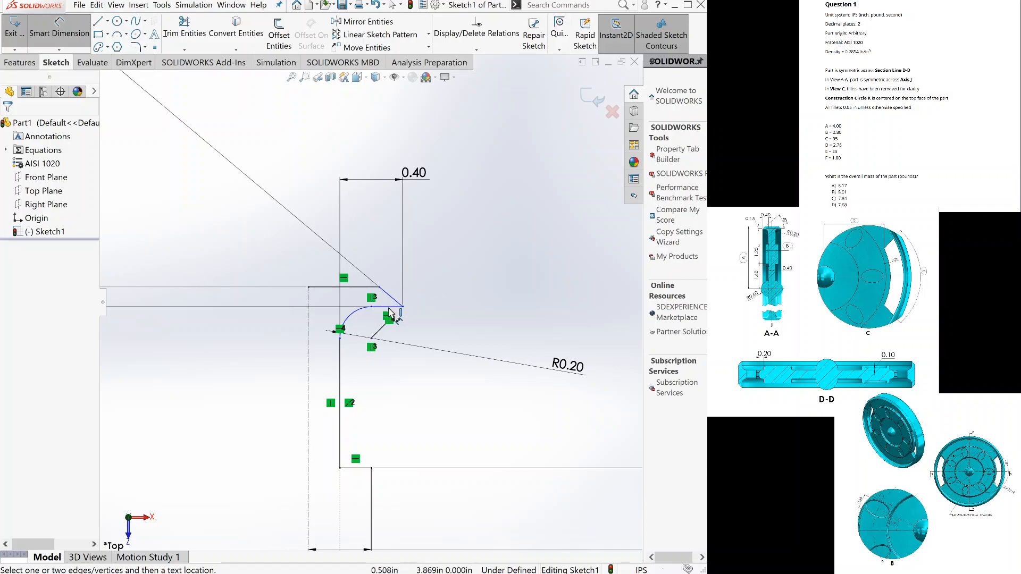
{"action": "left_click", "coordinate": [390, 306]}
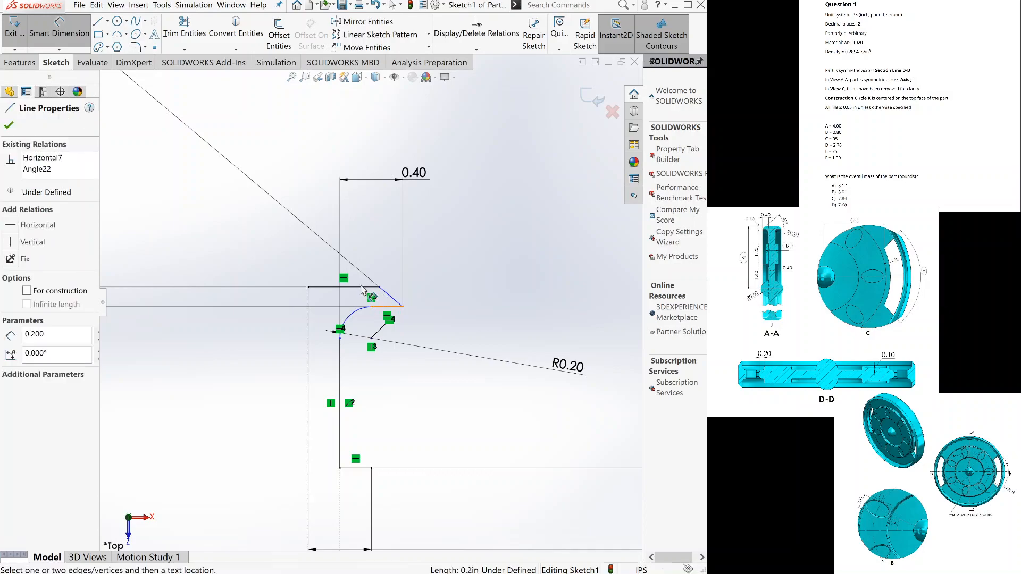
{"action": "left_click", "coordinate": [361, 287]}
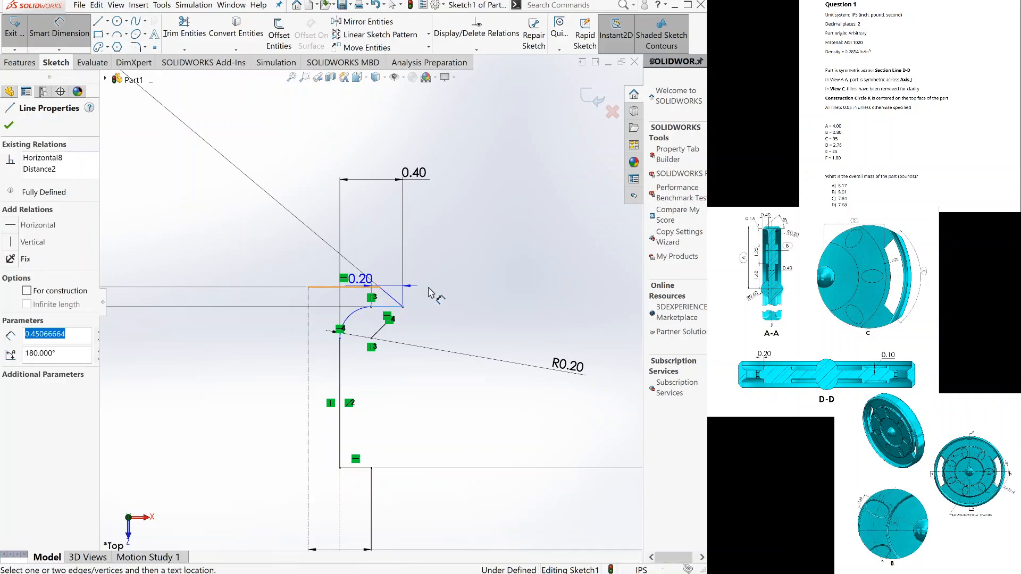
{"action": "left_click", "coordinate": [494, 298]}
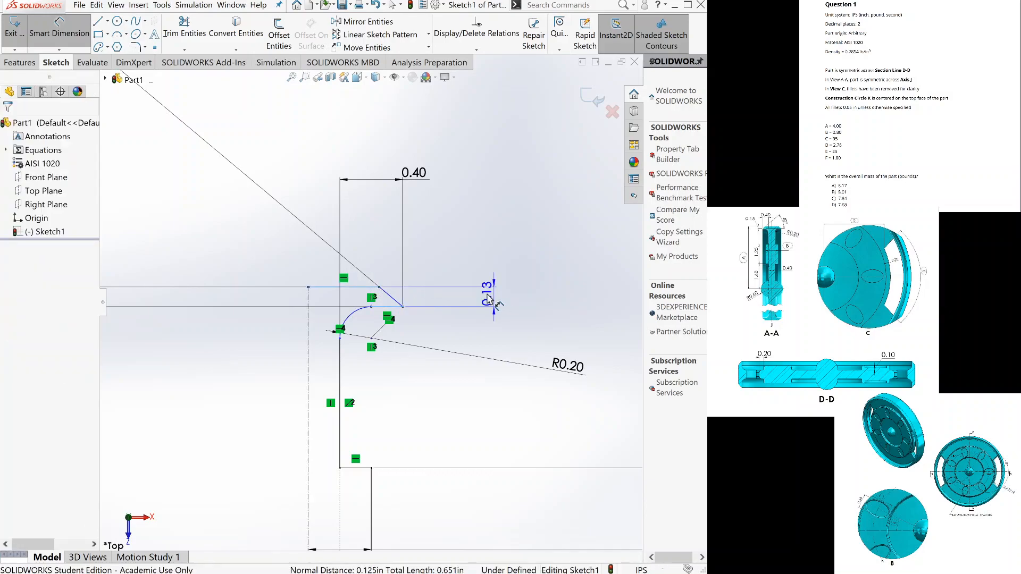
{"action": "left_click", "coordinate": [490, 301]}
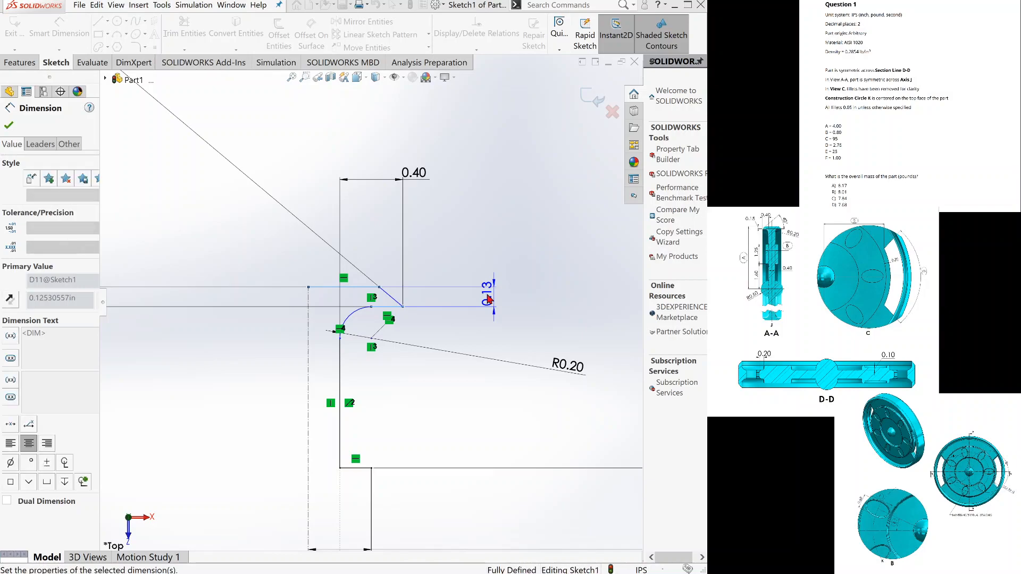
{"action": "type", "text": "0.15"}
{"action": "key", "text": "Return"}
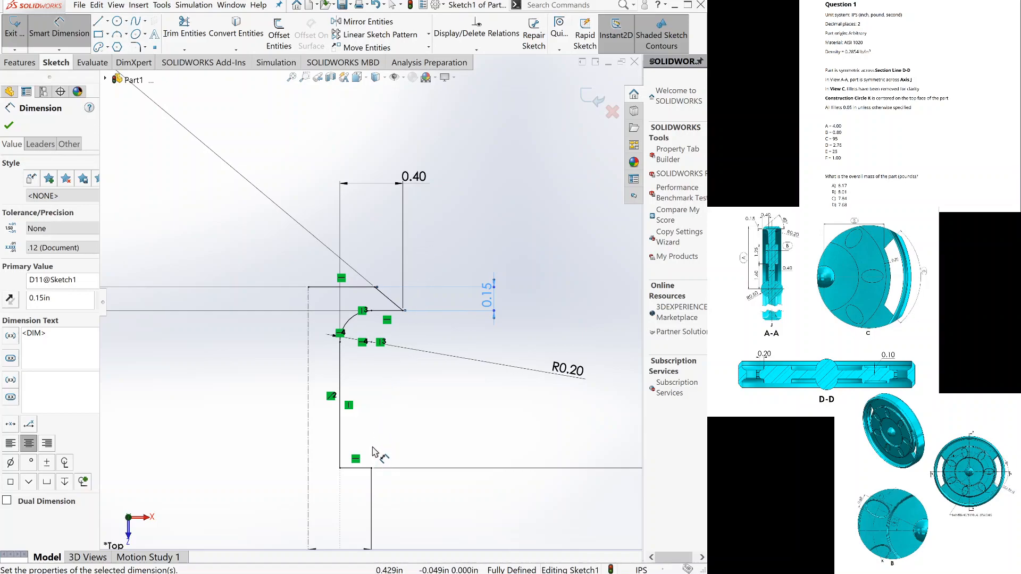
{"action": "key", "text": "Escape"}
{"action": "key", "text": "f"}
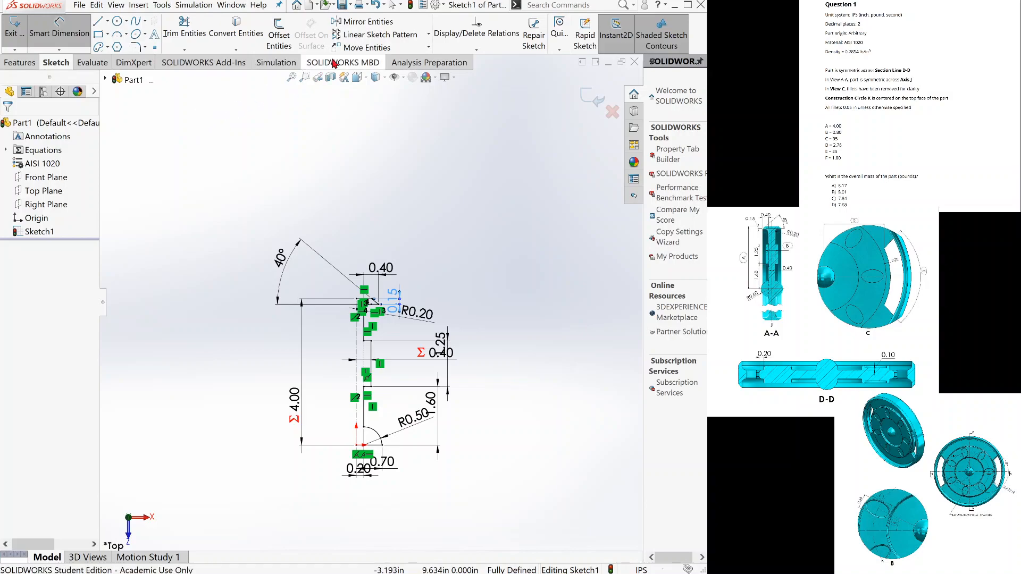
Mirror all the profile's lines and arcs about the vertical centerline with Copy enabled, leaving the centerline out of the mirrored entities.
{"action": "left_click", "coordinate": [355, 22]}
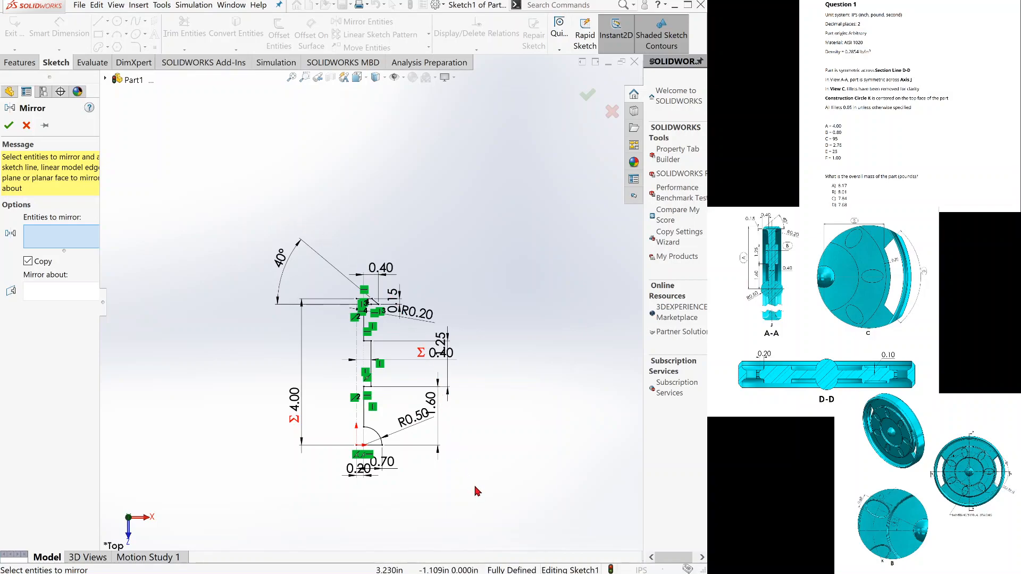
{"action": "key", "text": "ctrl+a"}
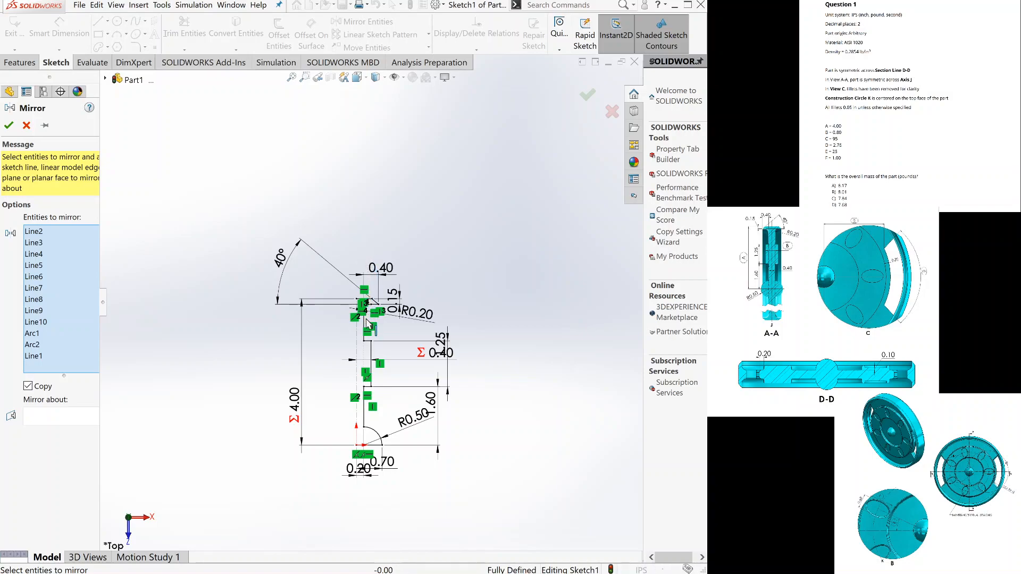
{"action": "scroll", "coordinate": [366, 341], "scroll_direction": "down", "scroll_amount": 3}
{"action": "left_click", "coordinate": [366, 342]}
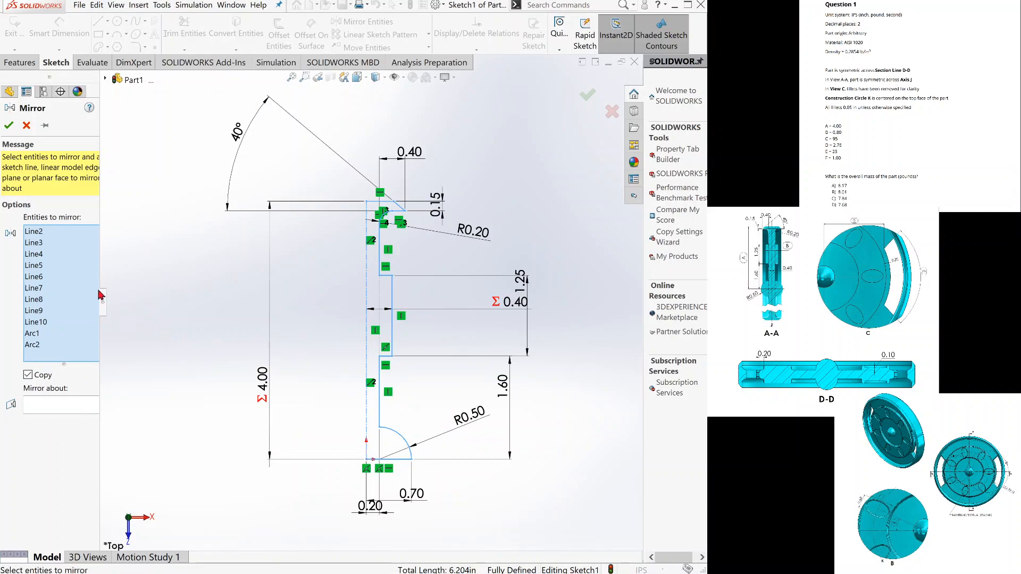
{"action": "left_click", "coordinate": [55, 405]}
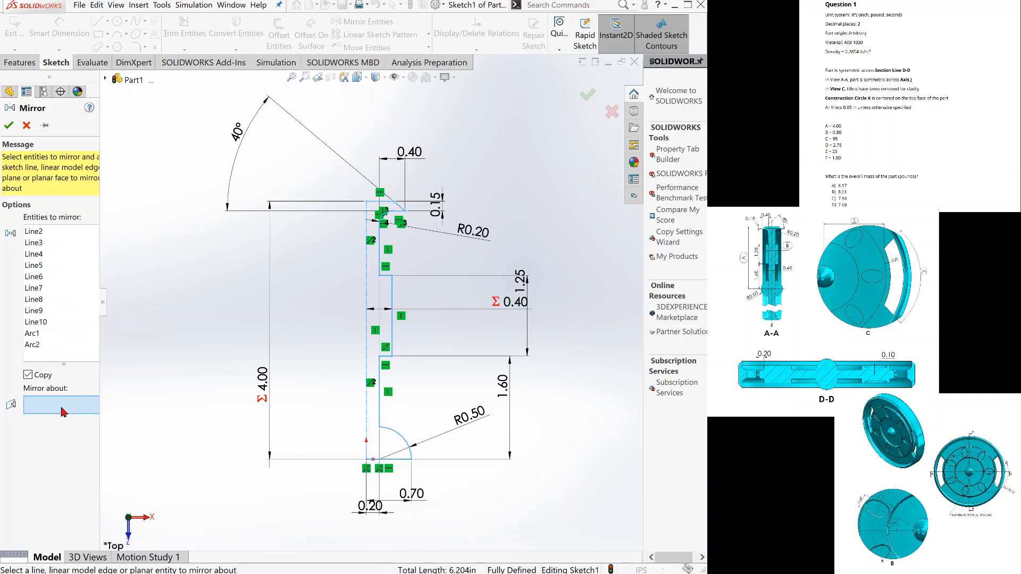
{"action": "left_click", "coordinate": [366, 327]}
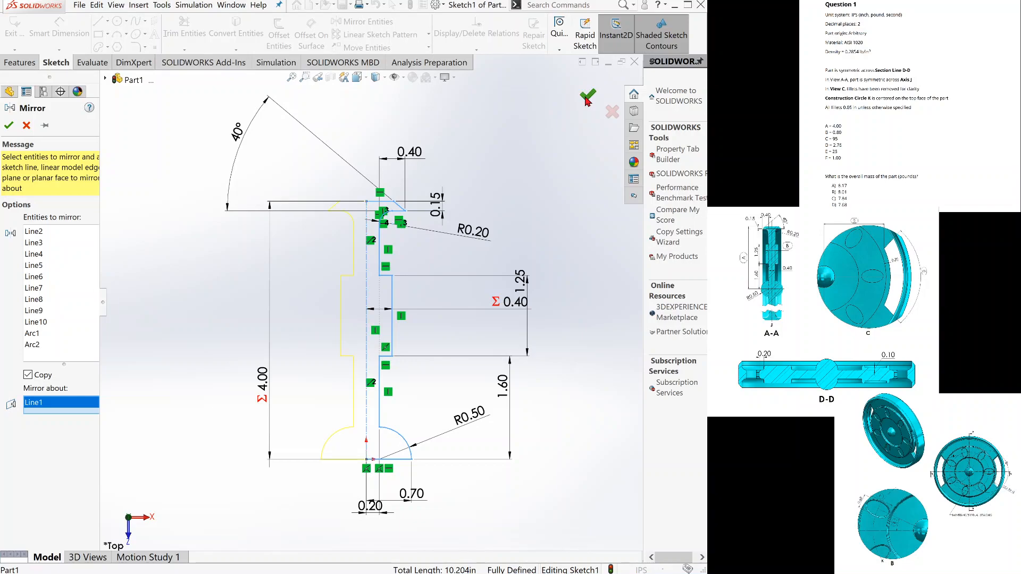
{"action": "left_click", "coordinate": [585, 100]}
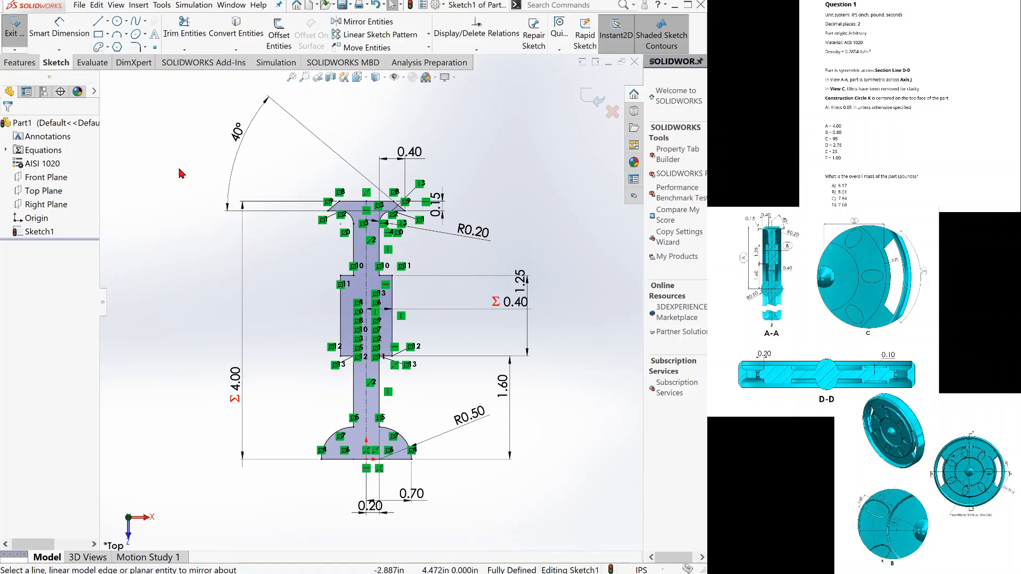
Revolve the mirrored profile 360° about its 1.4 in horizontal base line, replacing the preselected centerline as the axis.
{"action": "left_click", "coordinate": [11, 64]}
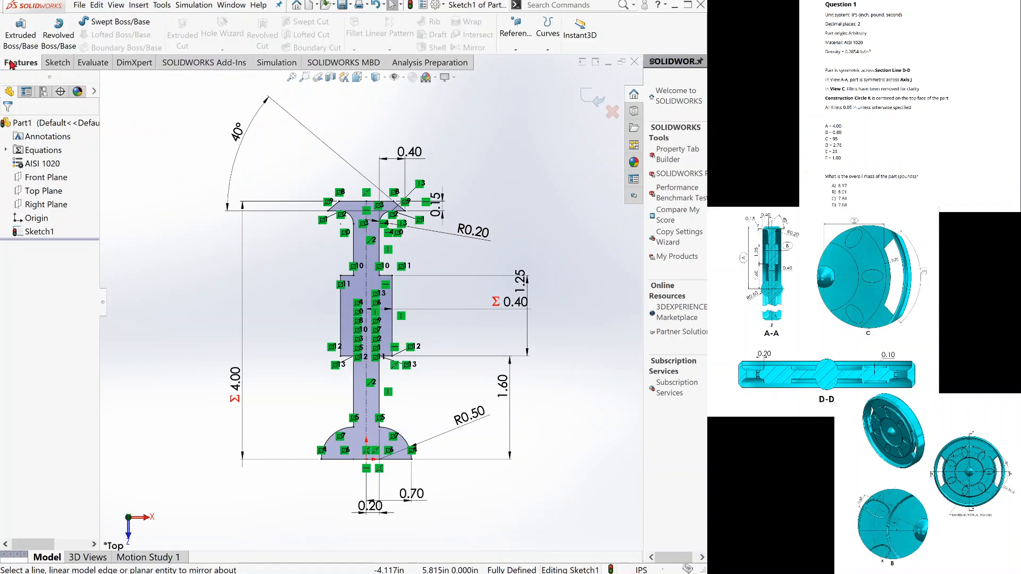
{"action": "left_click", "coordinate": [72, 38]}
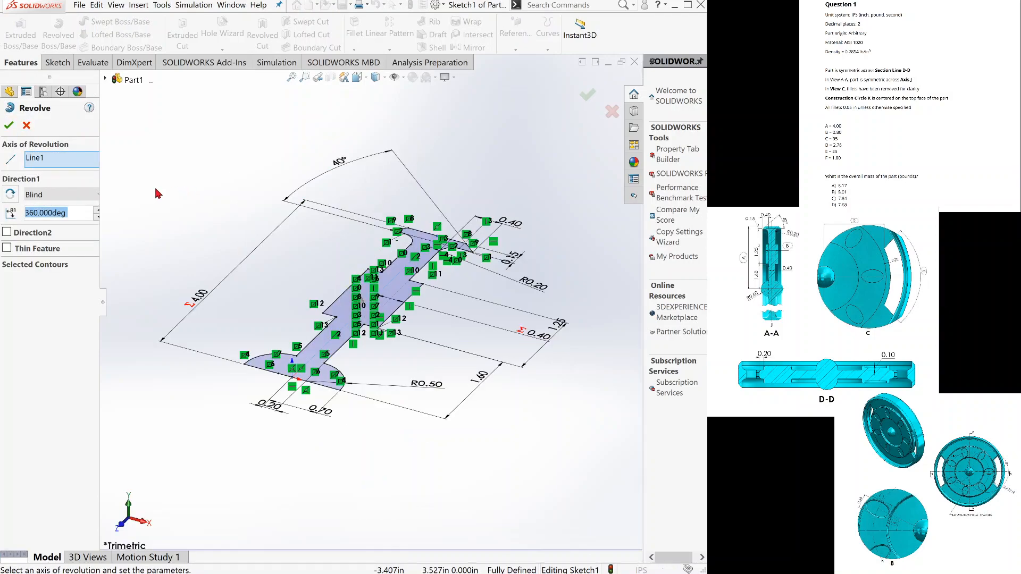
{"action": "left_click", "coordinate": [66, 161]}
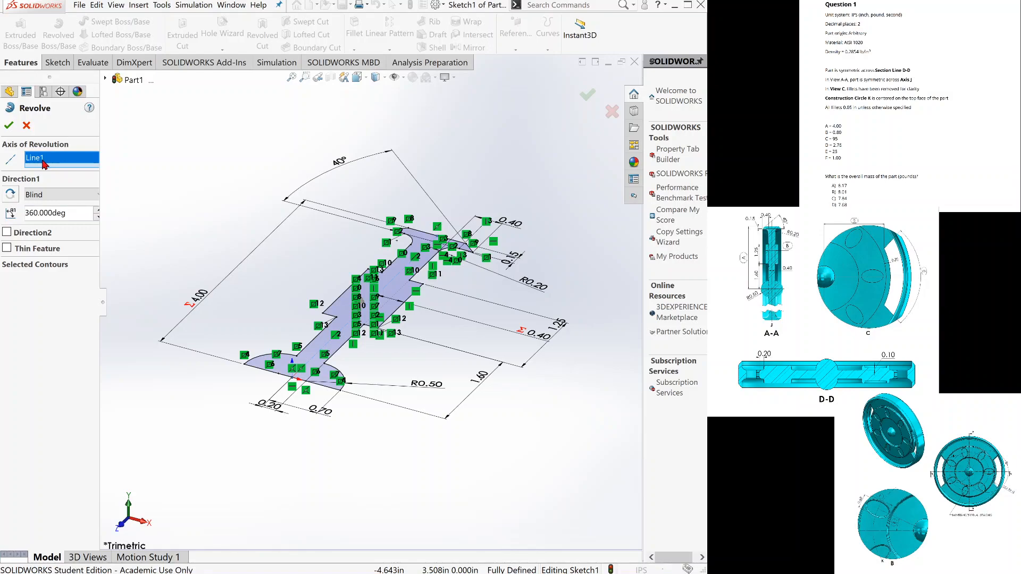
{"action": "key", "text": "Delete"}
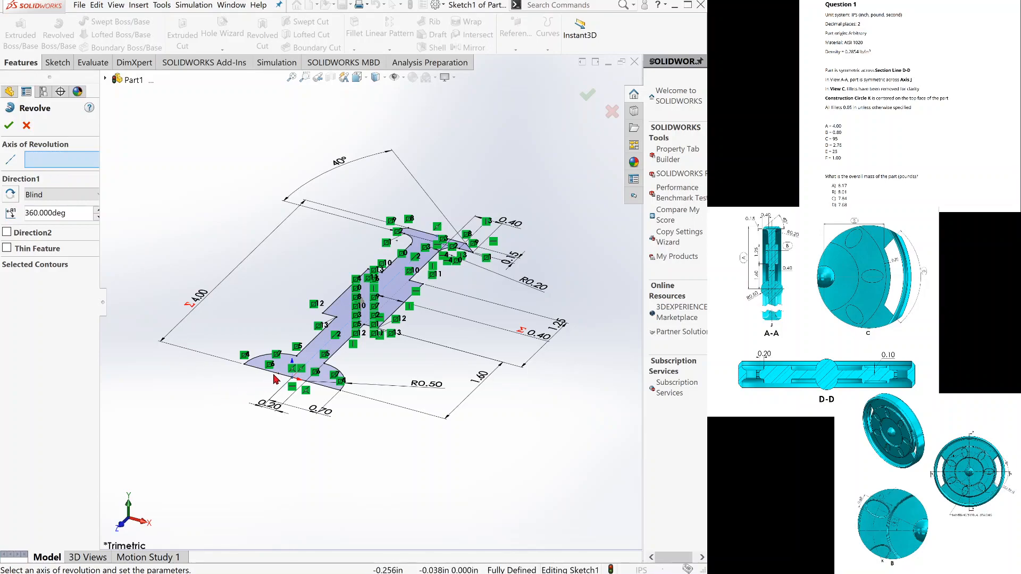
{"action": "left_click", "coordinate": [318, 385]}
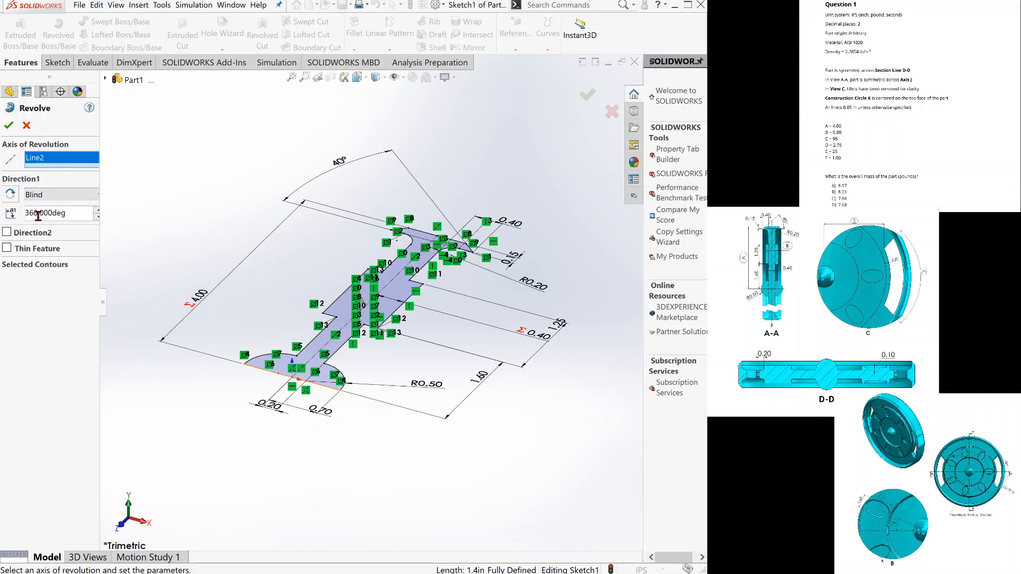
{"action": "left_click", "coordinate": [9, 126]}
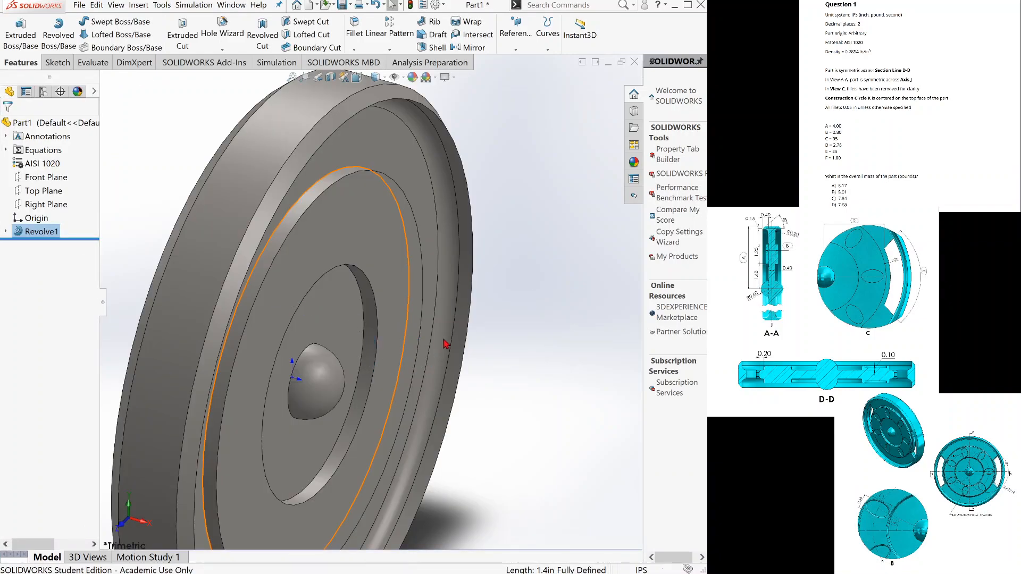
{"action": "scroll", "coordinate": [449, 336], "scroll_direction": "up", "scroll_amount": 4}
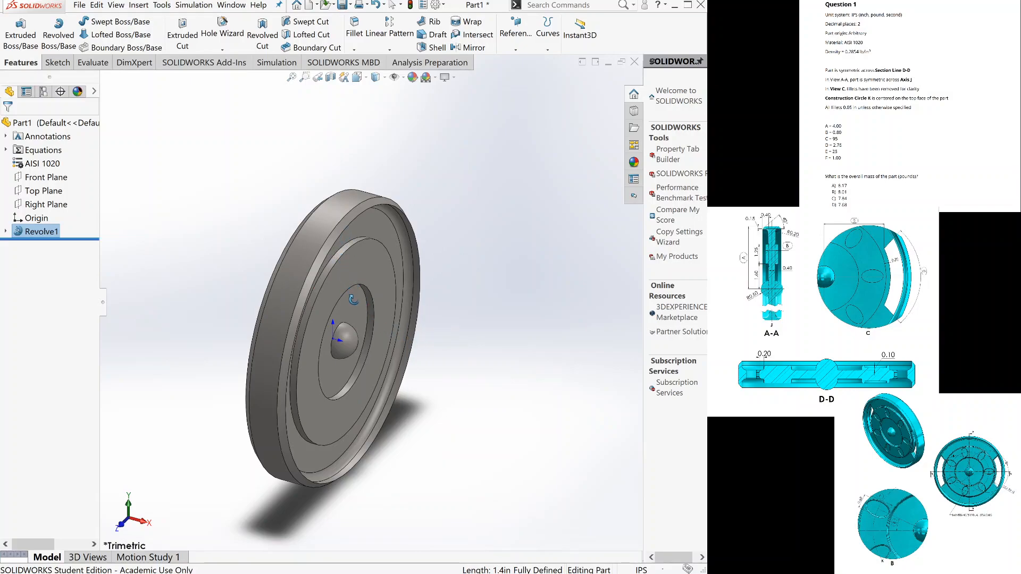
Orient the disc to the Right view and open a sketch on the recessed web face just inside the rim.
{"action": "key", "text": "Escape"}
{"action": "key", "text": "ctrl+7"}
{"action": "key", "text": "space"}
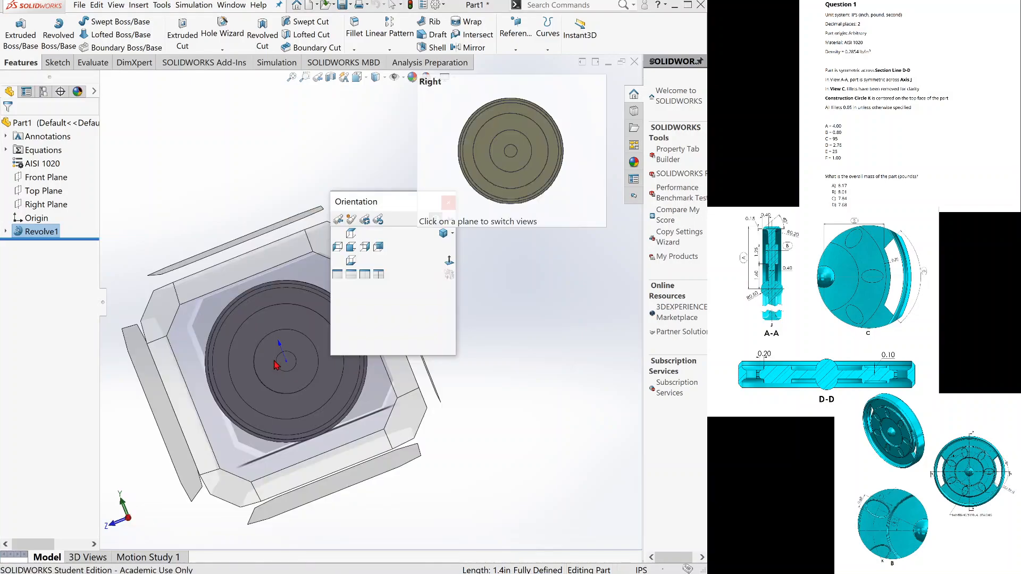
{"action": "left_click", "coordinate": [273, 359]}
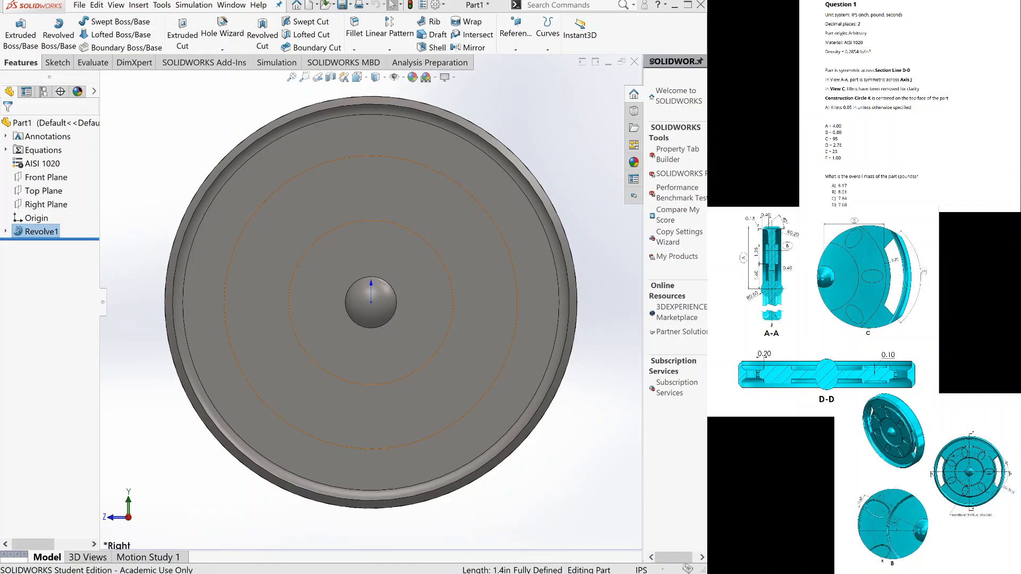
{"action": "left_click", "coordinate": [57, 62]}
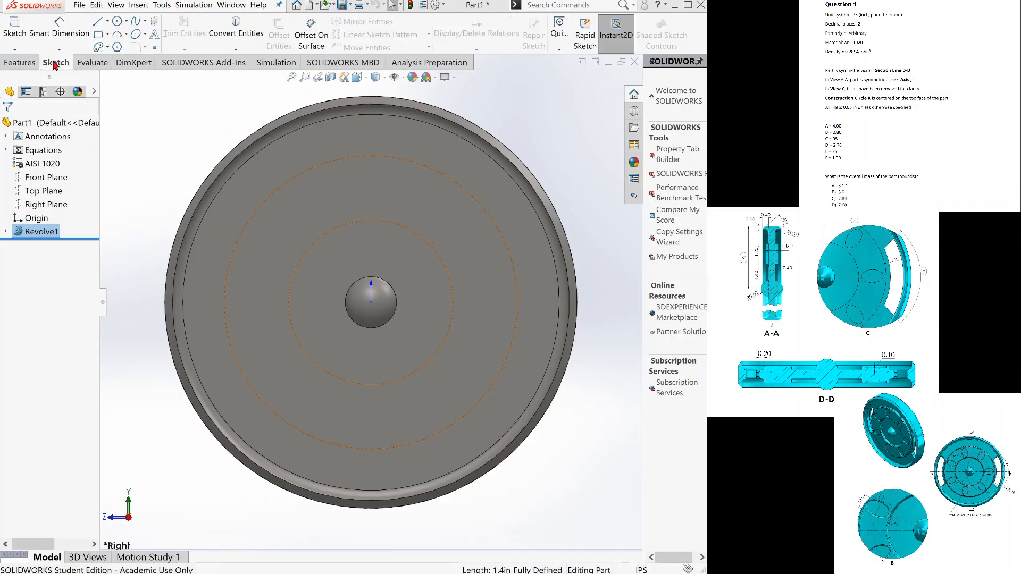
{"action": "left_click", "coordinate": [22, 36]}
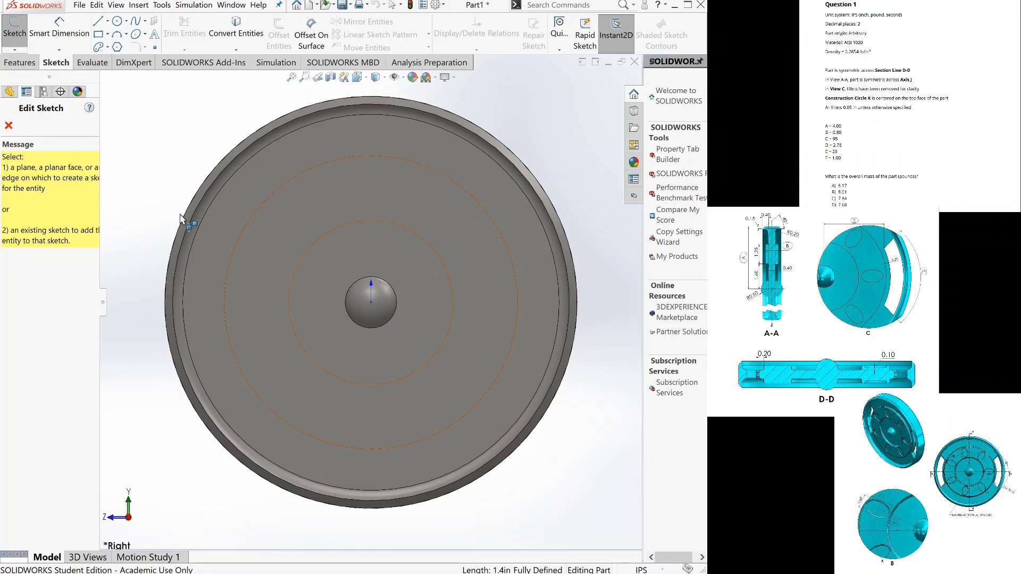
{"action": "left_click", "coordinate": [218, 244]}
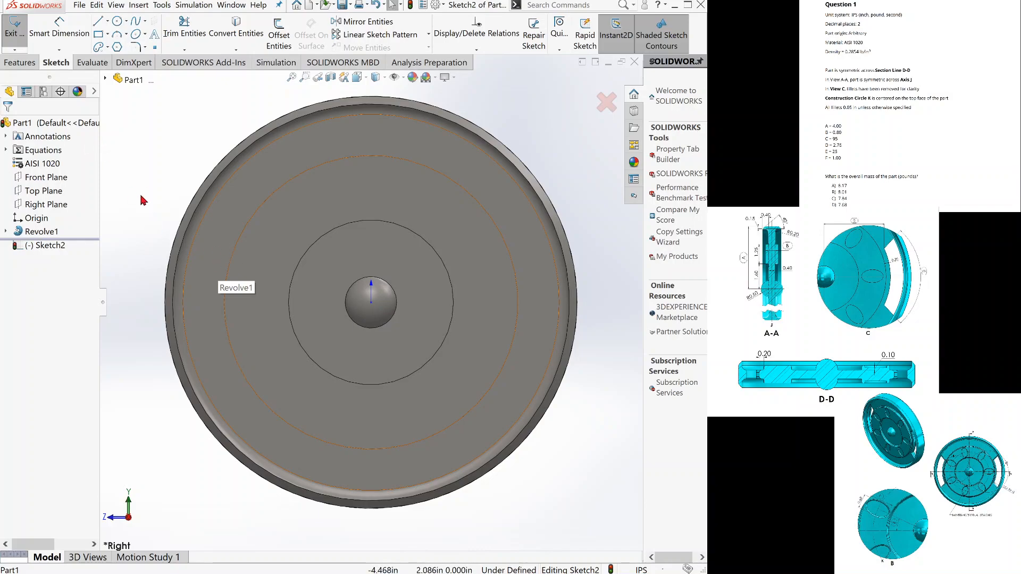
Convert the recessed web face's outer circular edge into a sketch circle.
{"action": "left_click", "coordinate": [237, 26]}
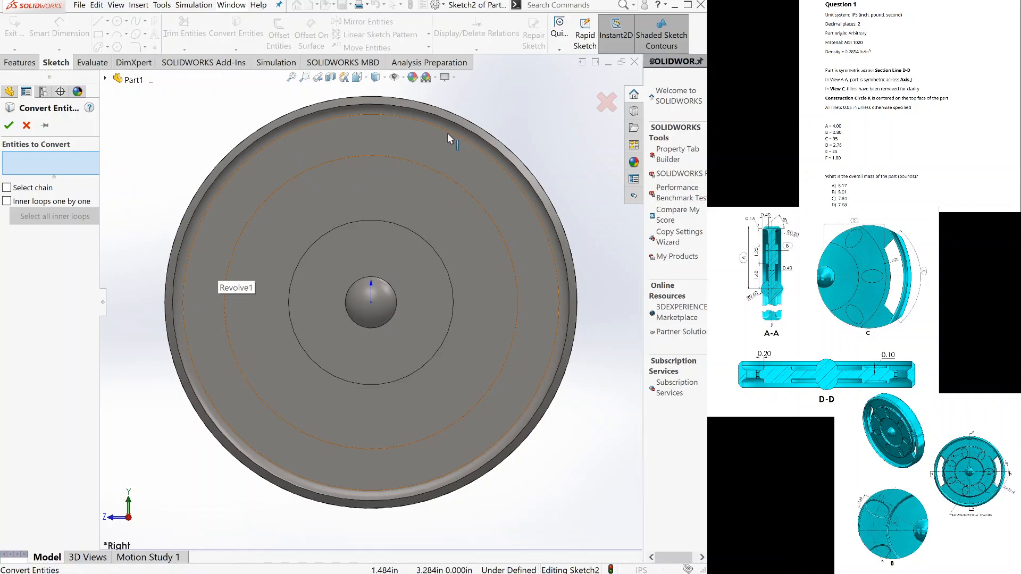
{"action": "left_click", "coordinate": [473, 145]}
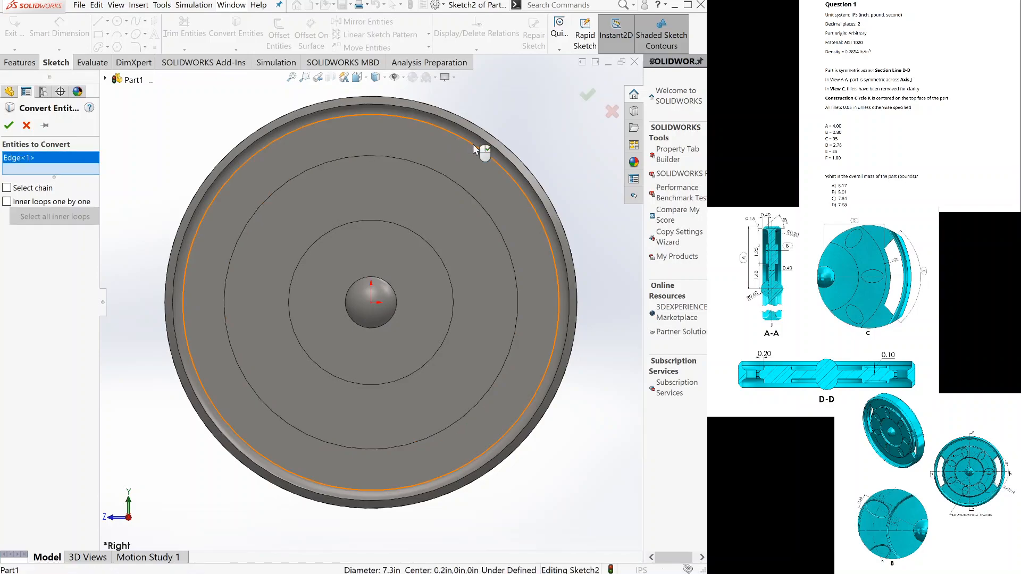
{"action": "left_click", "coordinate": [9, 127]}
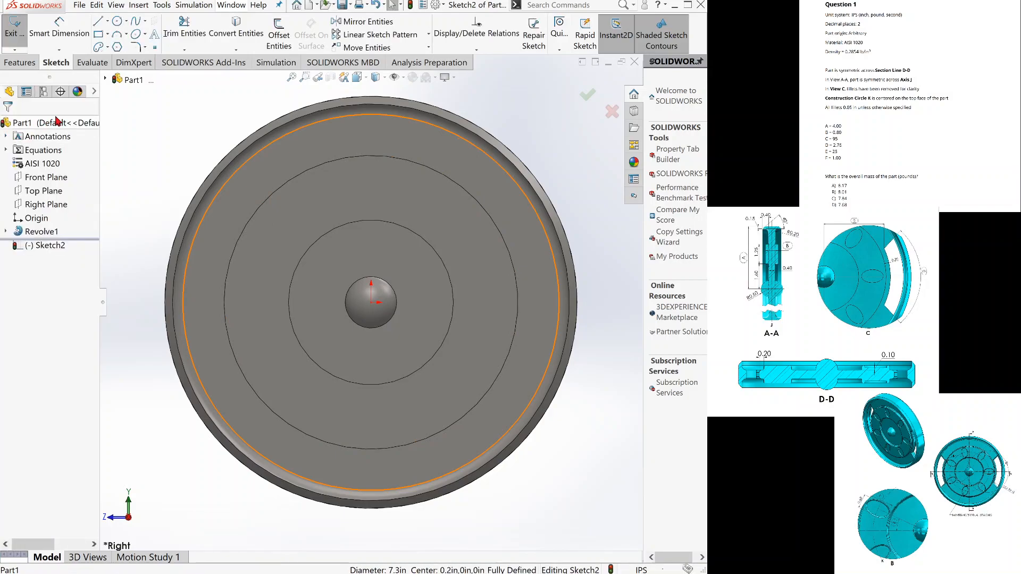
Offset the raised ring's outer circular edge outward by 0.2 in.
{"action": "left_click", "coordinate": [275, 45]}
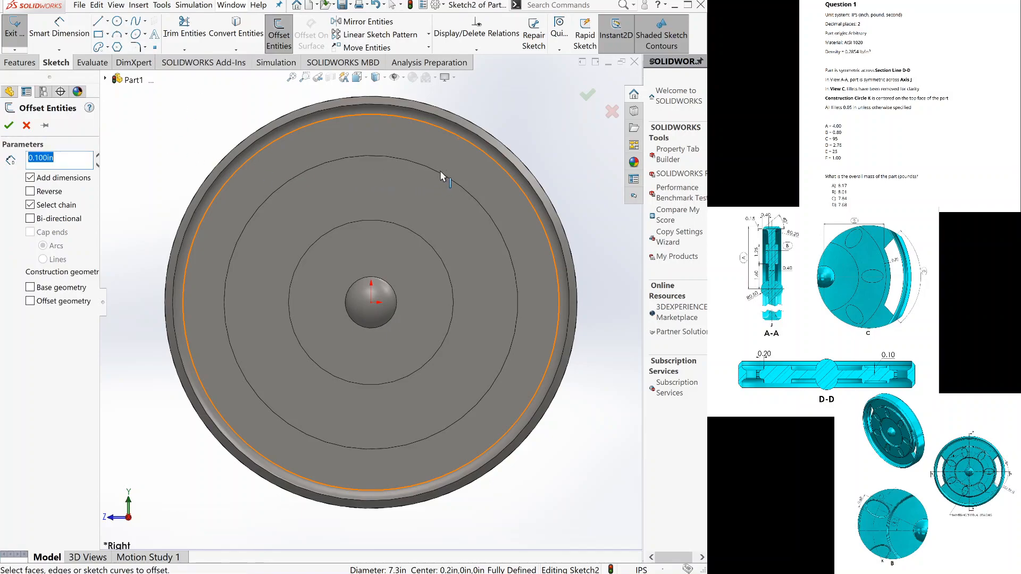
{"action": "left_click", "coordinate": [464, 190]}
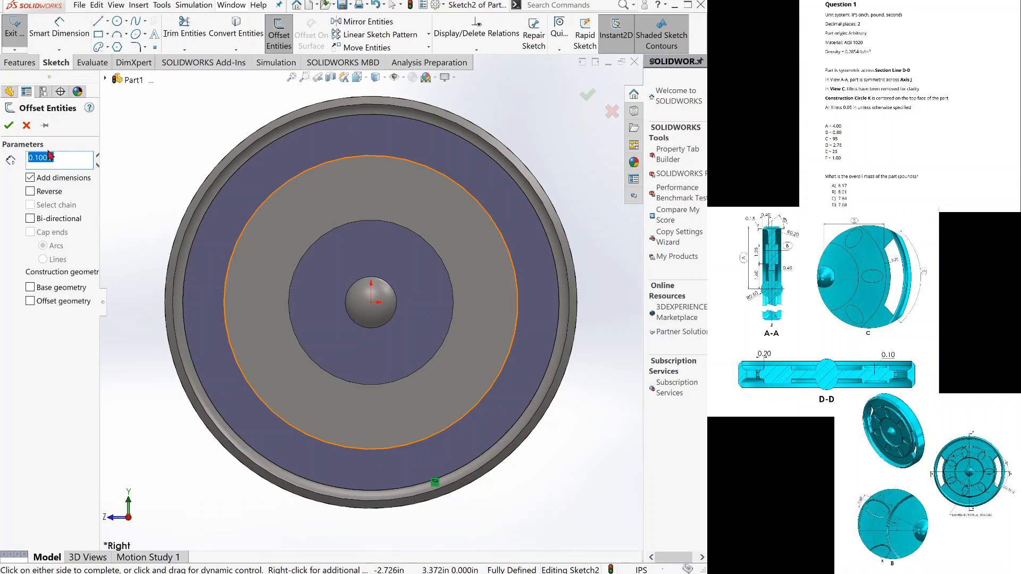
{"action": "type", "text": ".2"}
{"action": "key", "text": "Return"}
{"action": "left_click", "coordinate": [8, 126]}
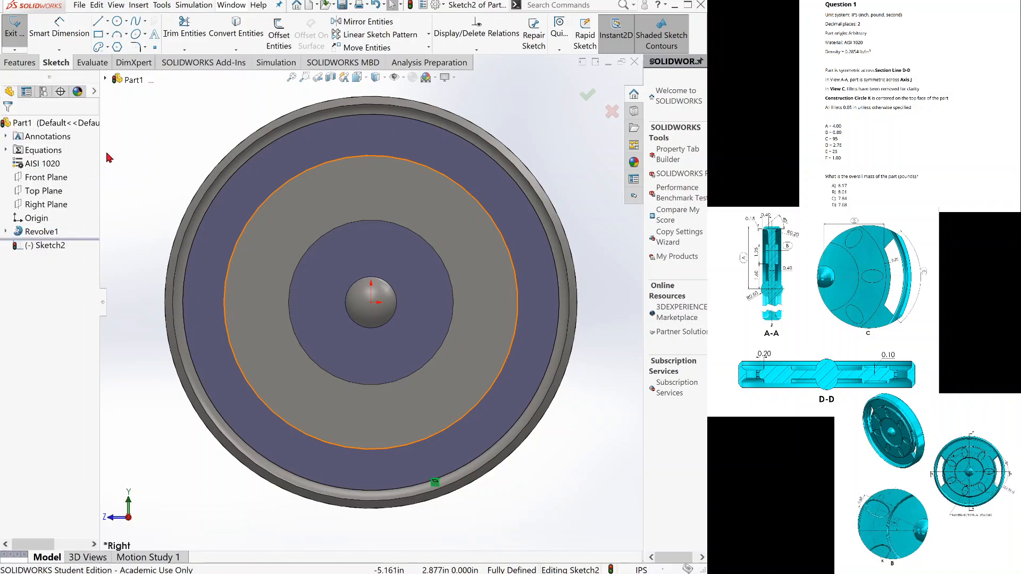
Sketch a vertical line about 2.0 in long from the offset circle up to the converted circle, above the horizontal centre level.
{"action": "left_click", "coordinate": [100, 24]}
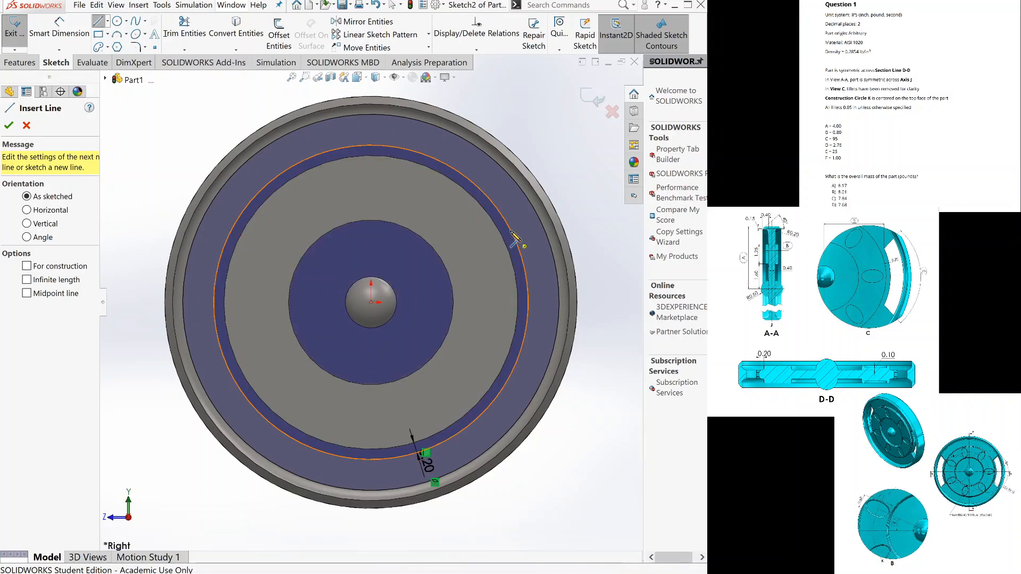
{"action": "left_click", "coordinate": [511, 232]}
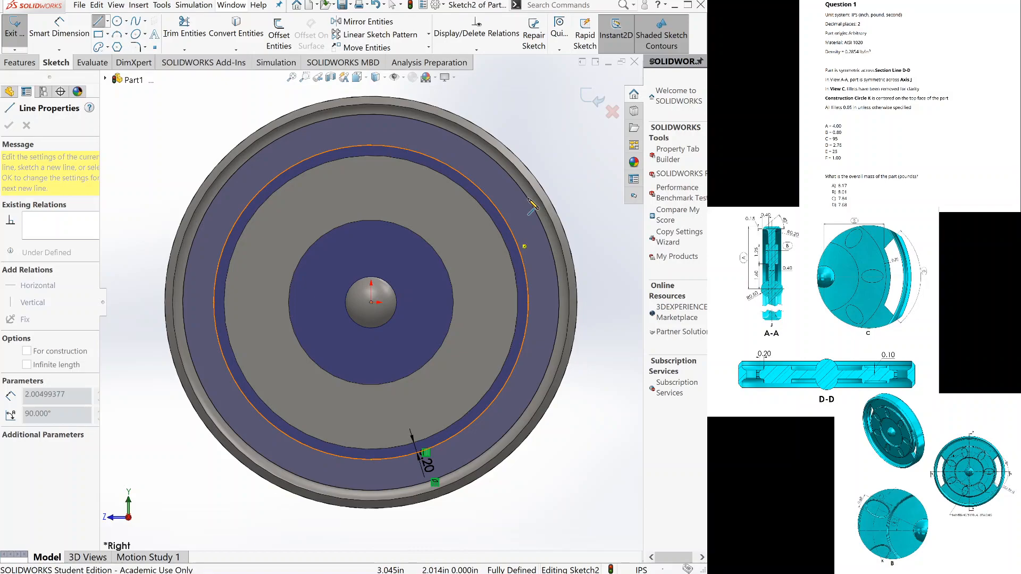
{"action": "left_click", "coordinate": [532, 204]}
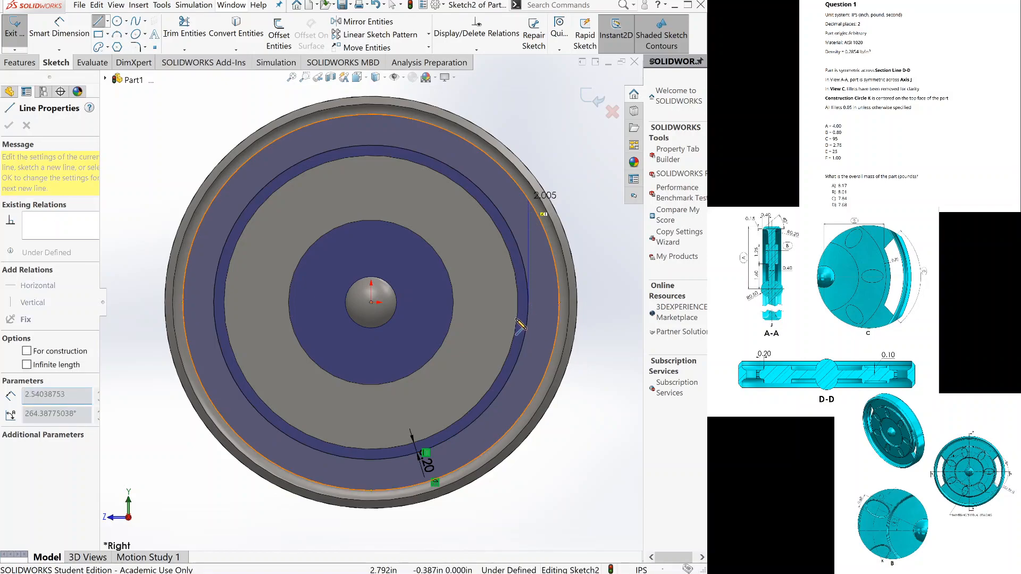
{"action": "key", "text": "Escape"}
{"action": "key", "text": "Escape"}
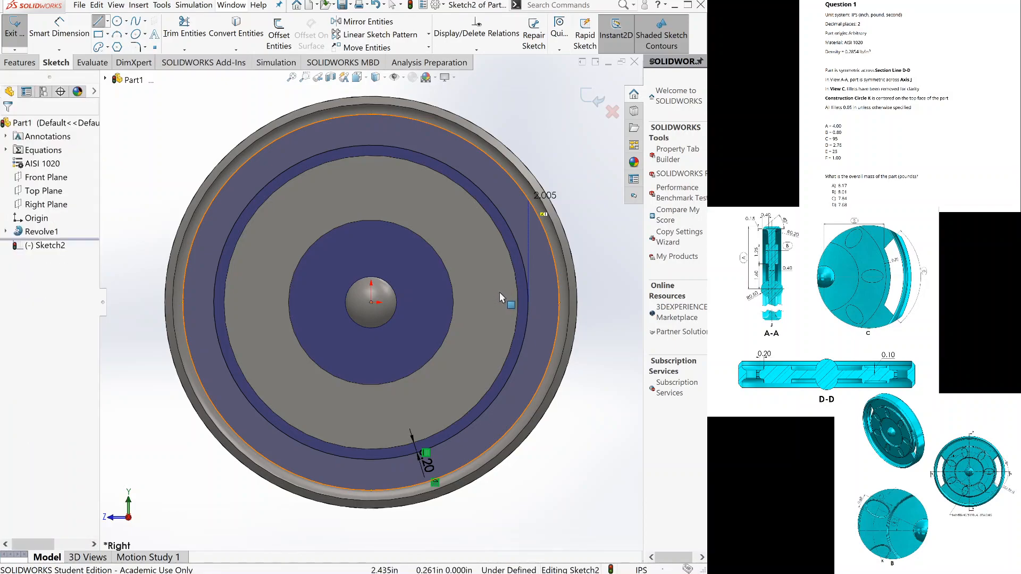
Delete the line's tangent relation and move its inner endpoint up along the offset circle, making the line about 0.74 in long.
{"action": "left_click", "coordinate": [521, 309]}
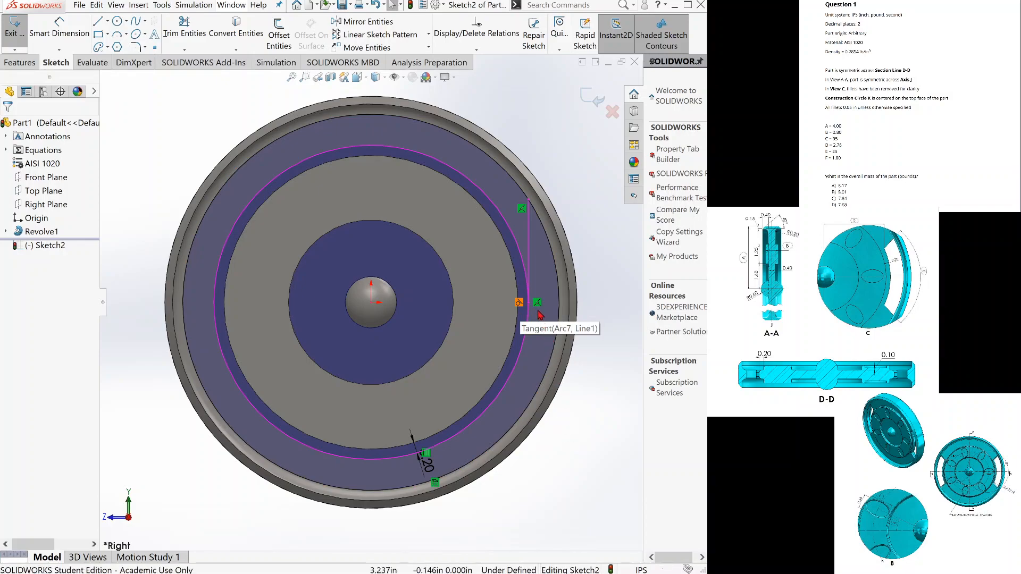
{"action": "key", "text": "Escape"}
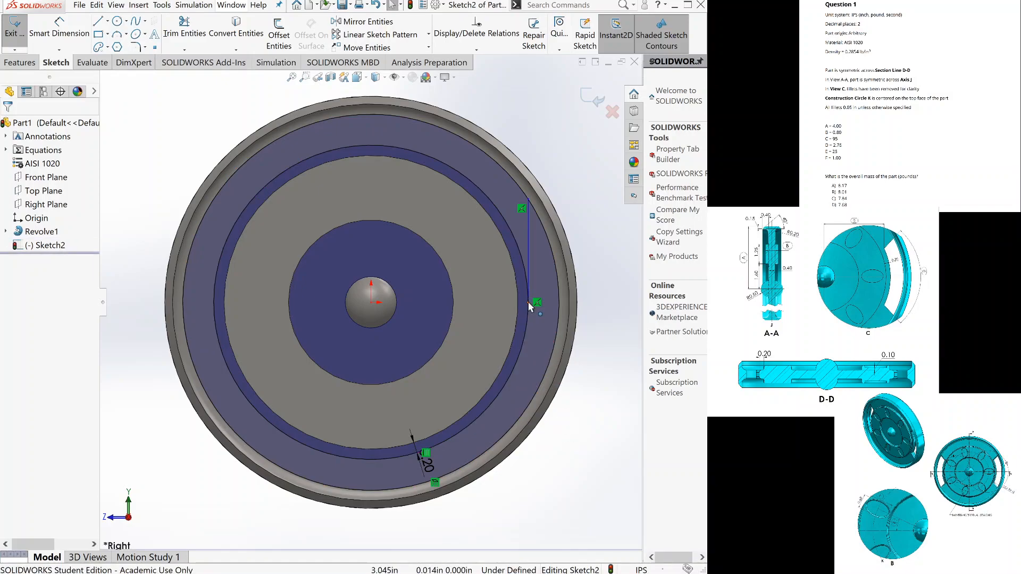
{"action": "left_click", "coordinate": [529, 301]}
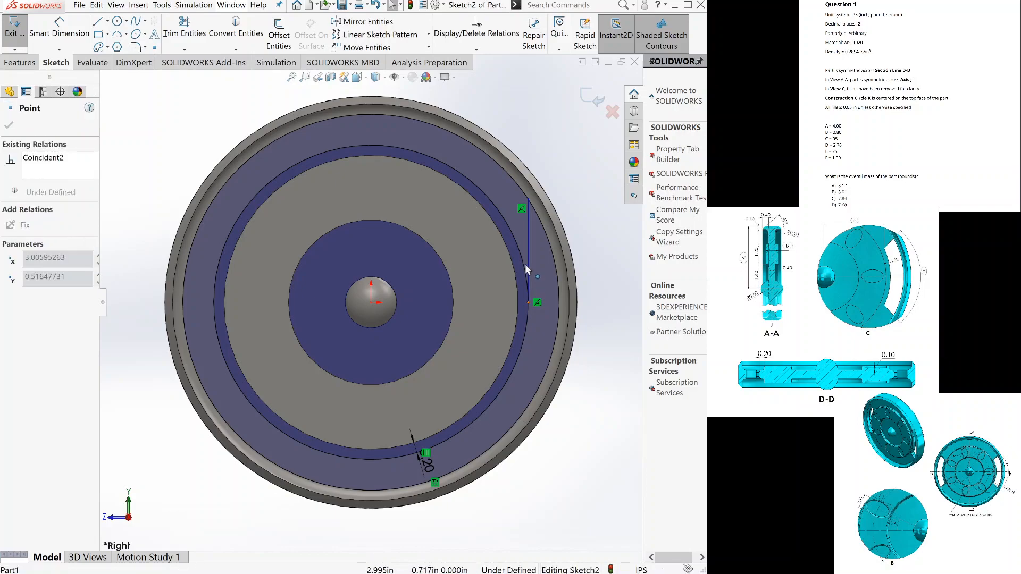
{"action": "left_click_drag", "start_coordinate": [518, 243], "coordinate": [516, 232]}
{"action": "left_click", "coordinate": [610, 250]}
{"action": "key", "text": "ctrl+z"}
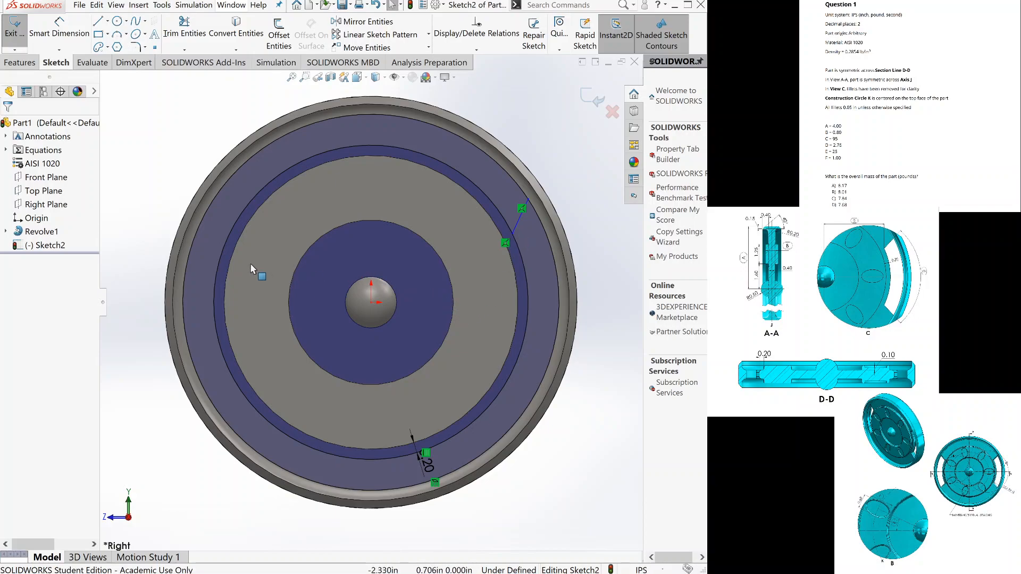
Sketch a second slanted line about 0.64 in long between the two circles, below the horizontal centre level.
{"action": "left_click", "coordinate": [101, 21]}
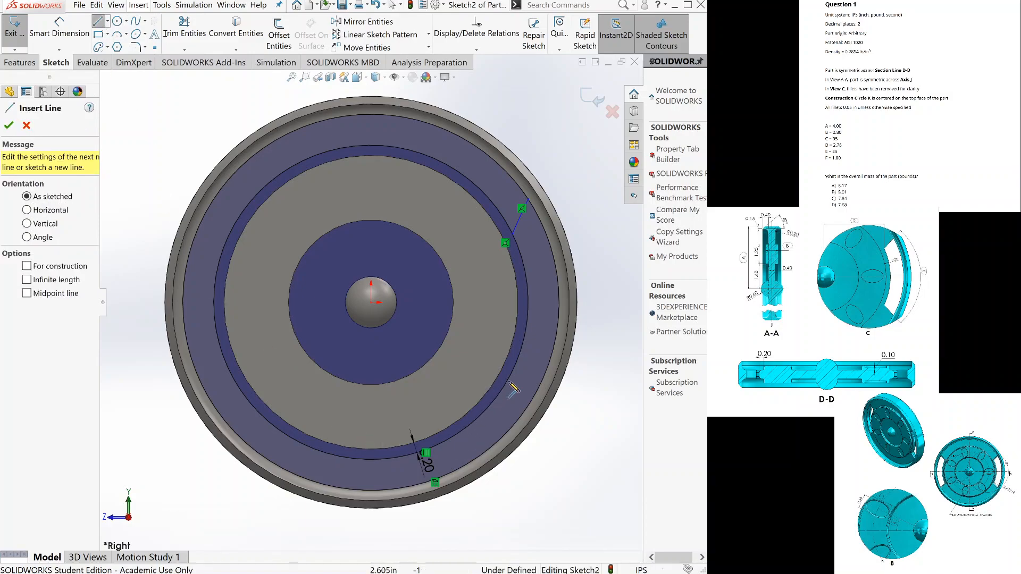
{"action": "key", "text": "Escape"}
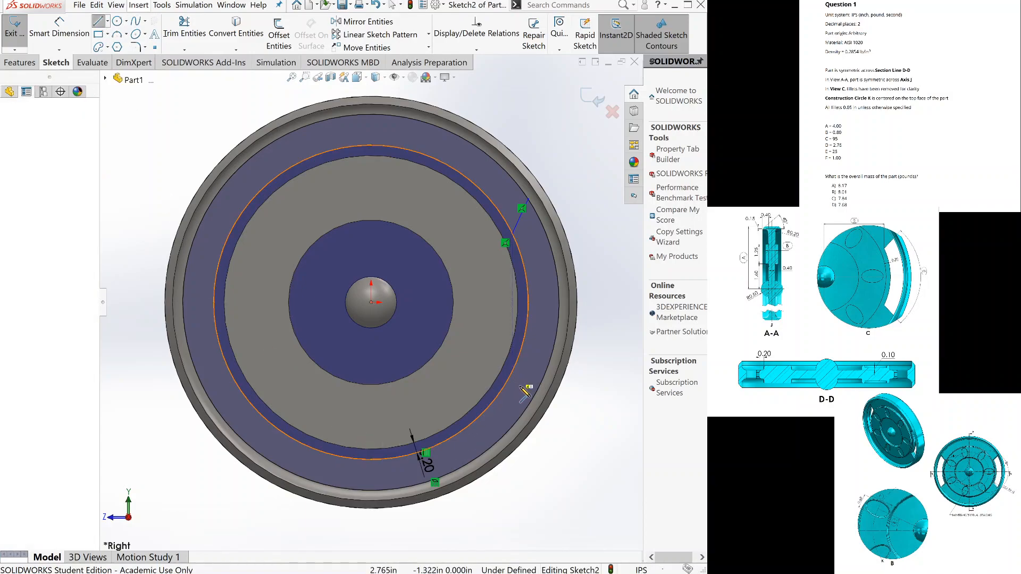
{"action": "left_click", "coordinate": [526, 393]}
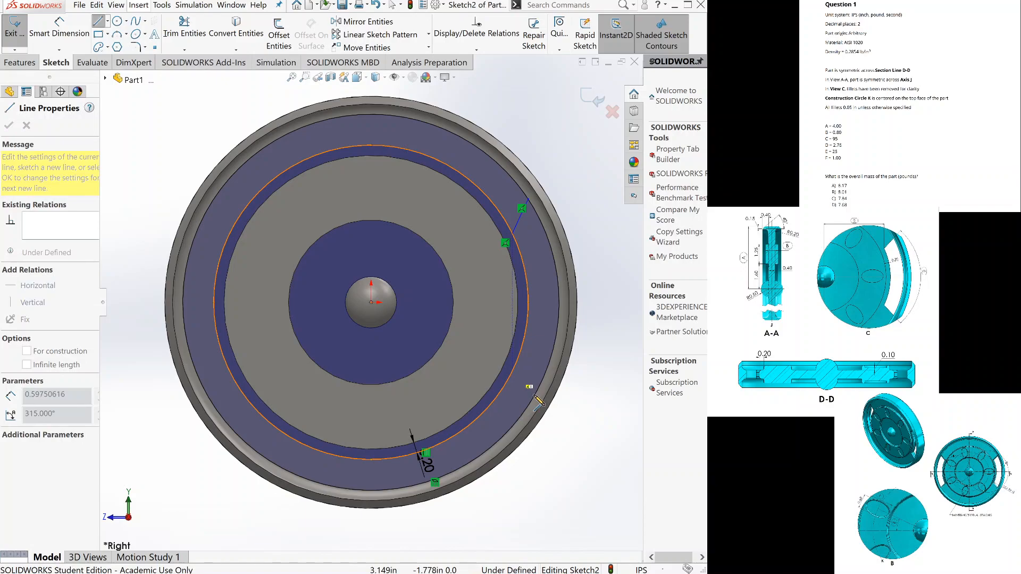
{"action": "left_click", "coordinate": [535, 397]}
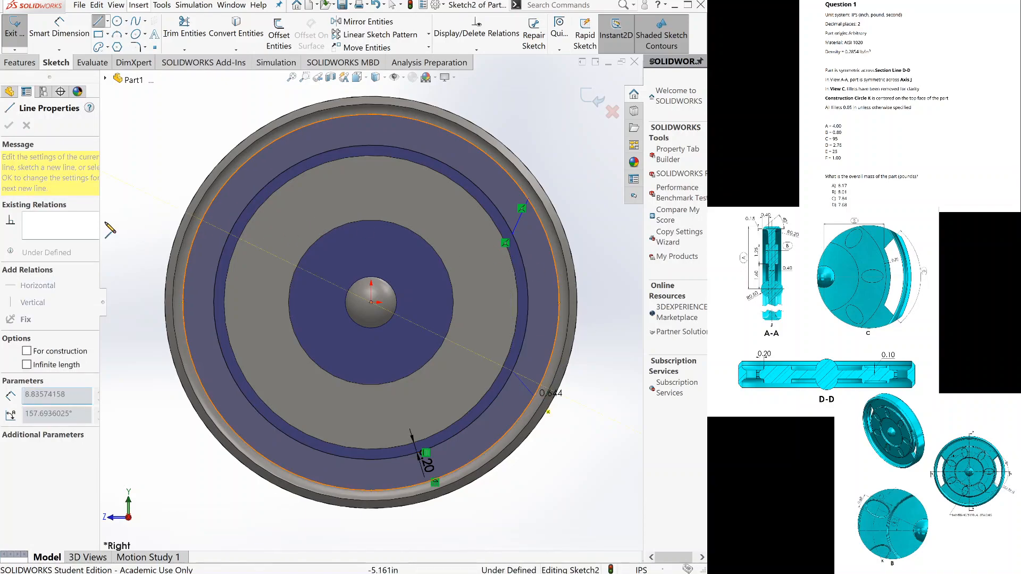
{"action": "key", "text": "Escape"}
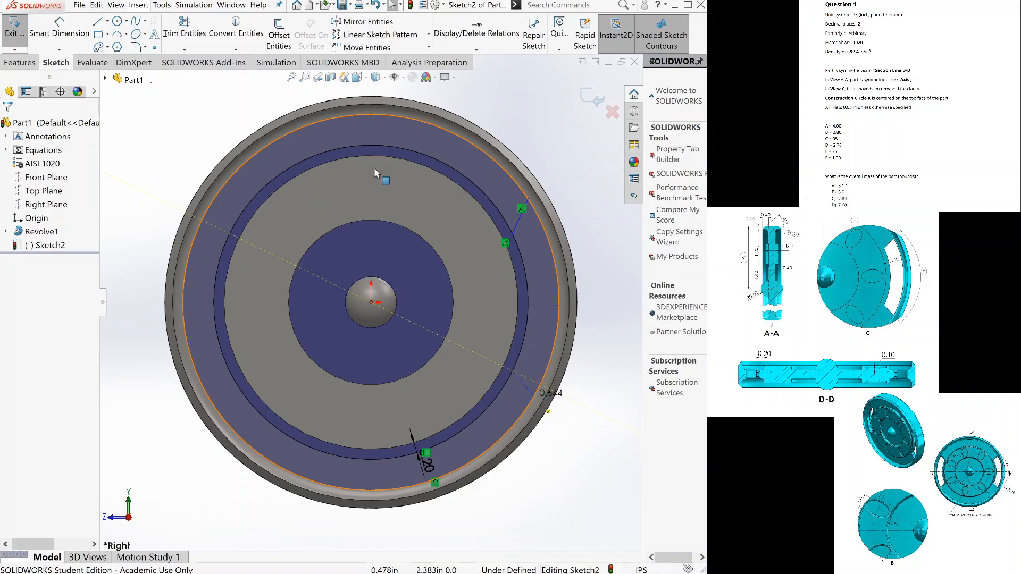
Power trim both circles outside the two short lines, leaving a closed curved slot profile.
{"action": "left_click", "coordinate": [183, 42]}
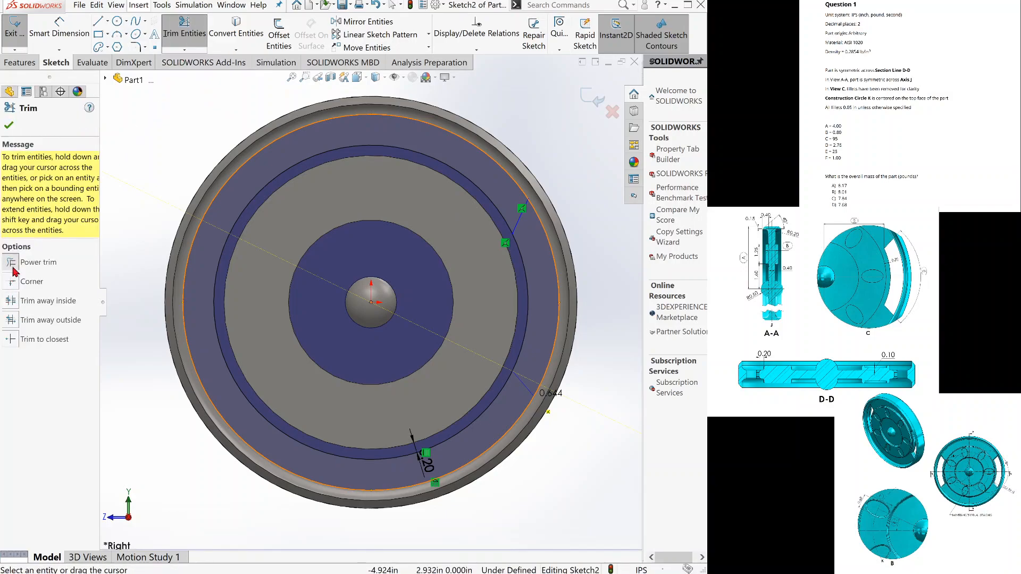
{"action": "left_click", "coordinate": [11, 263]}
{"action": "left_click_drag", "start_coordinate": [230, 134], "coordinate": [253, 150]}
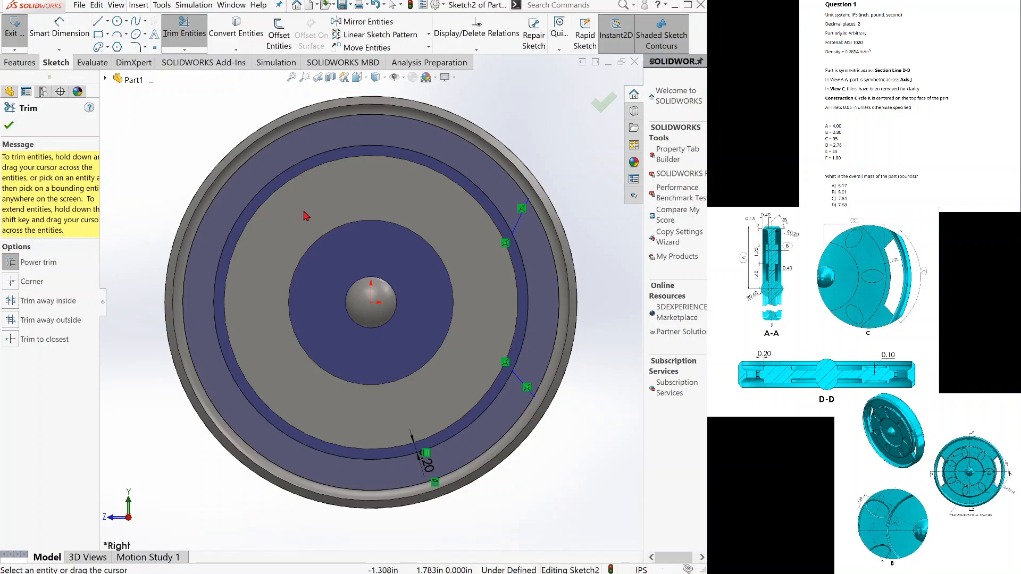
{"action": "left_click", "coordinate": [9, 124]}
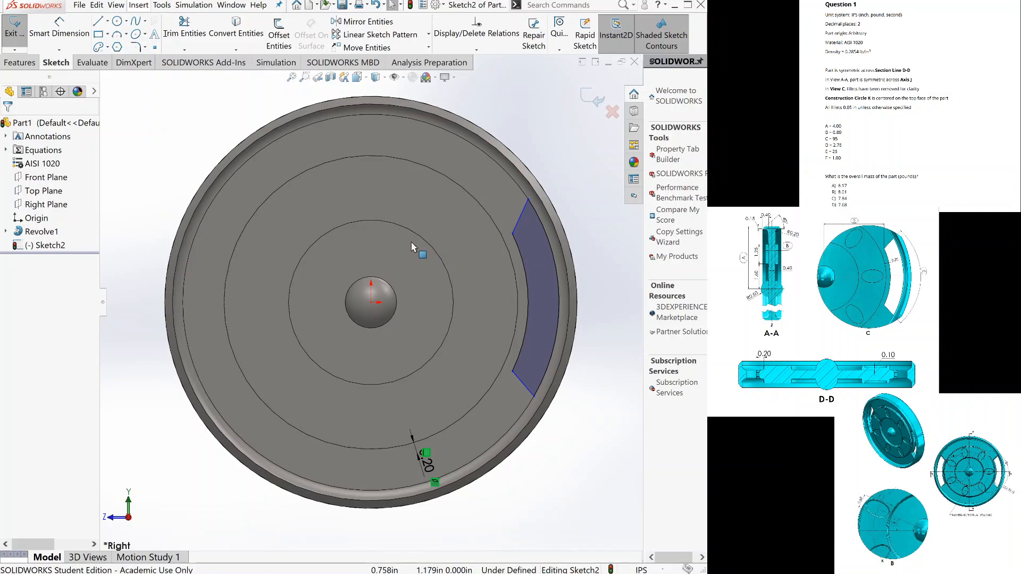
Add an Equal relation between the slot profile's two slanted end lines.
{"action": "left_click", "coordinate": [529, 392]}
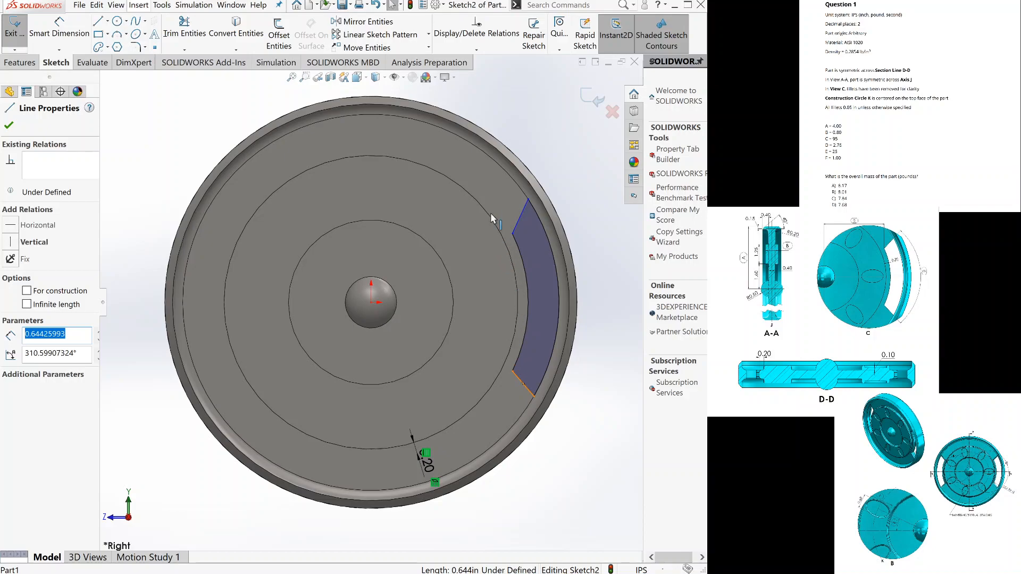
{"action": "left_click", "coordinate": [520, 217]}
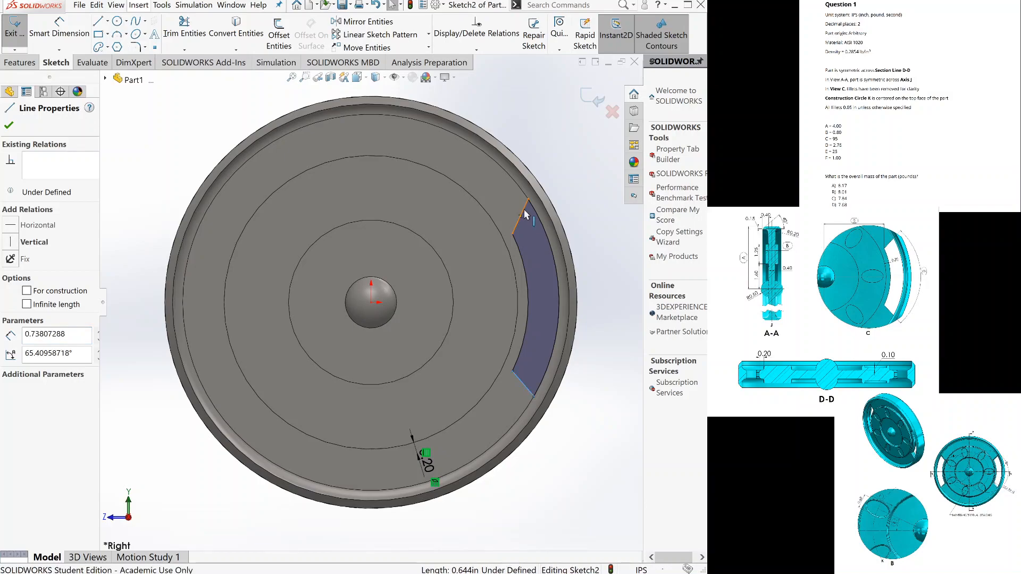
{"action": "left_click", "coordinate": [519, 216], "text": "ctrl"}
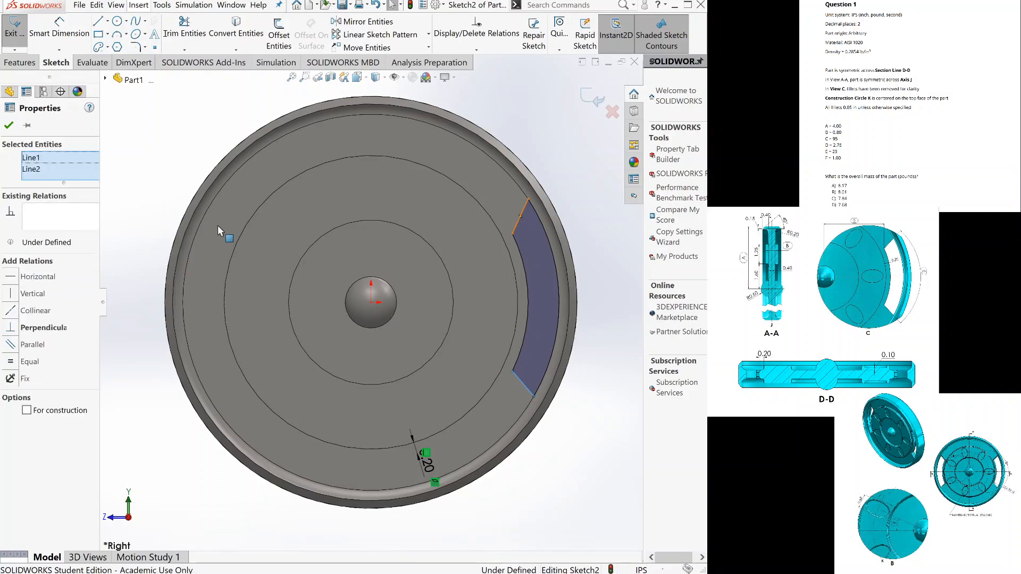
{"action": "left_click", "coordinate": [12, 363]}
{"action": "left_click", "coordinate": [9, 126]}
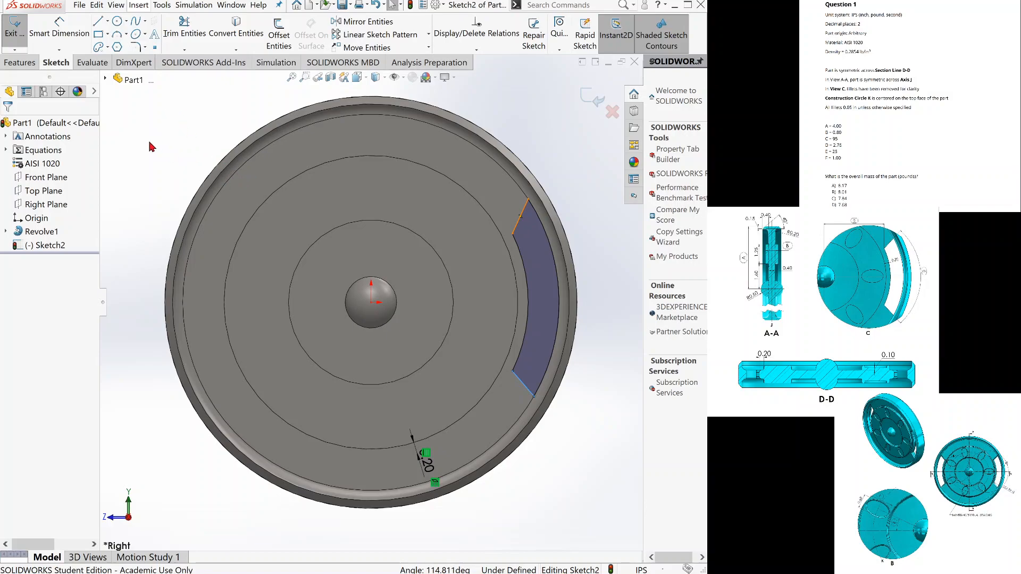
Begin a construction centerline from the sketch origin at the hub's centre.
{"action": "left_click", "coordinate": [108, 22]}
{"action": "left_click", "coordinate": [109, 53]}
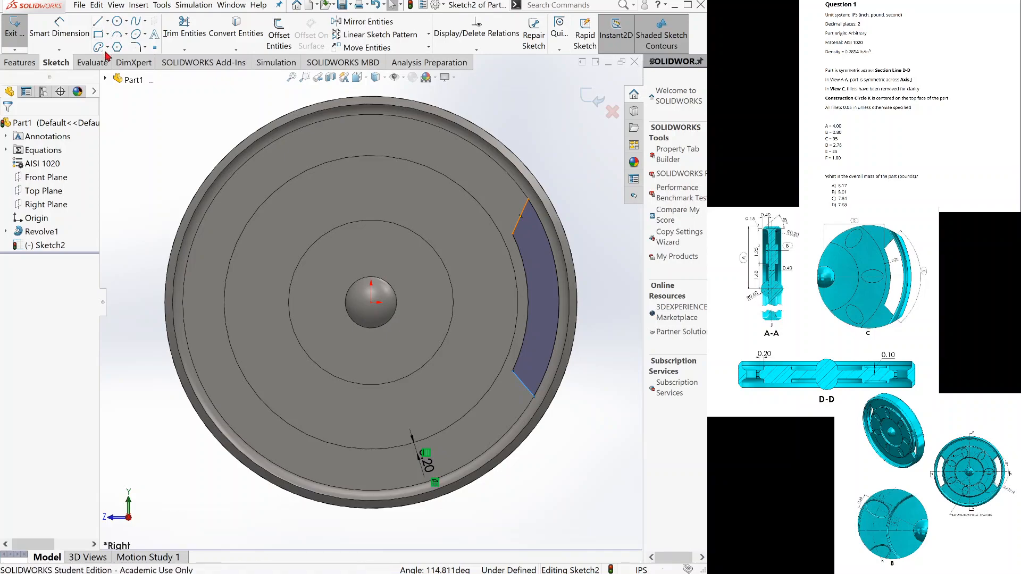
{"action": "scroll", "coordinate": [375, 305], "scroll_direction": "up", "scroll_amount": 1}
{"action": "left_click", "coordinate": [372, 303]}
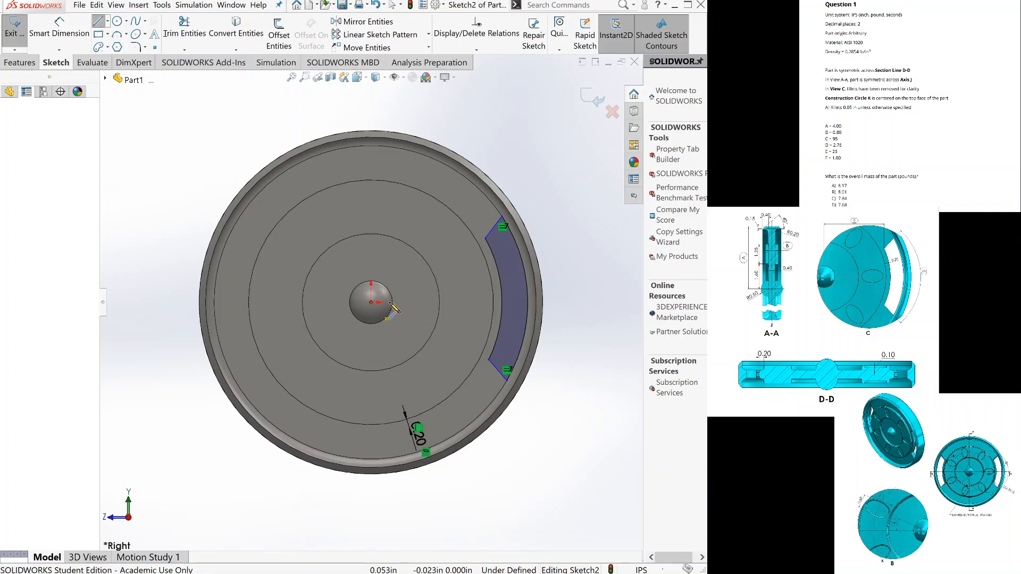
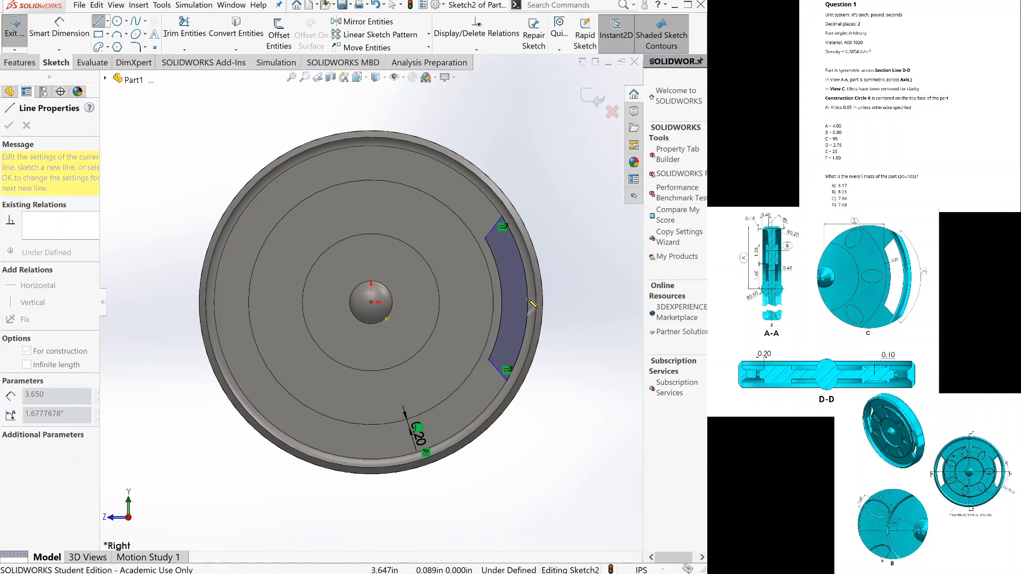
Finish the construction centerline about 3.65 in long at the slot's outer arc and make it horizontal.
{"action": "left_click", "coordinate": [529, 301]}
{"action": "key", "text": "Escape"}
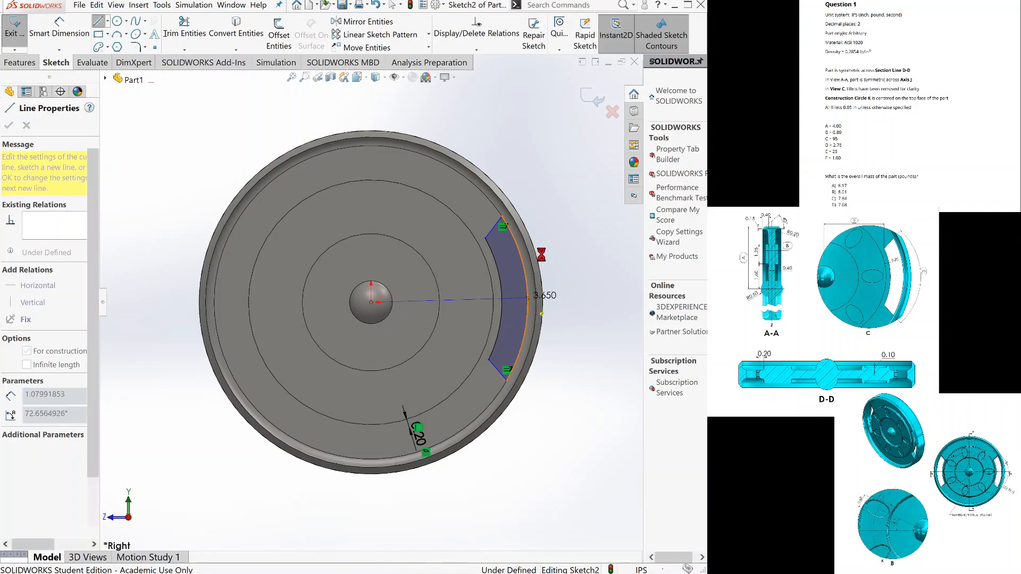
{"action": "left_click", "coordinate": [453, 301]}
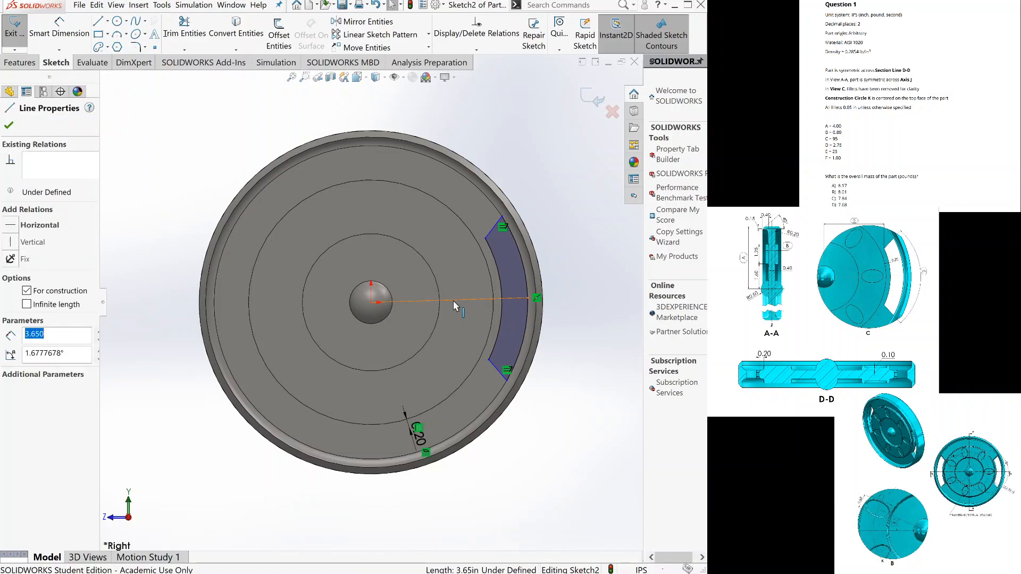
{"action": "left_click", "coordinate": [13, 228]}
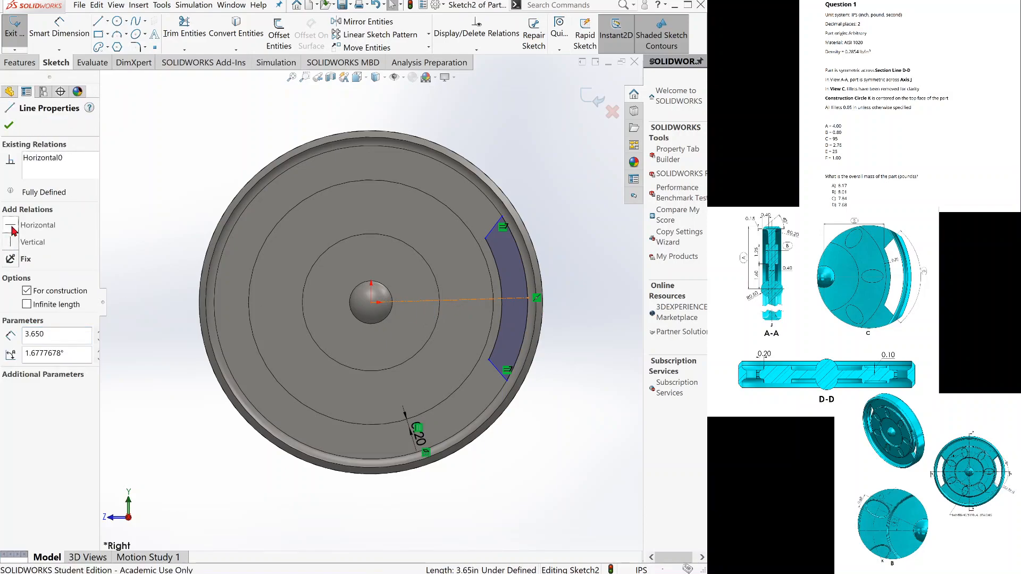
{"action": "left_click", "coordinate": [8, 125]}
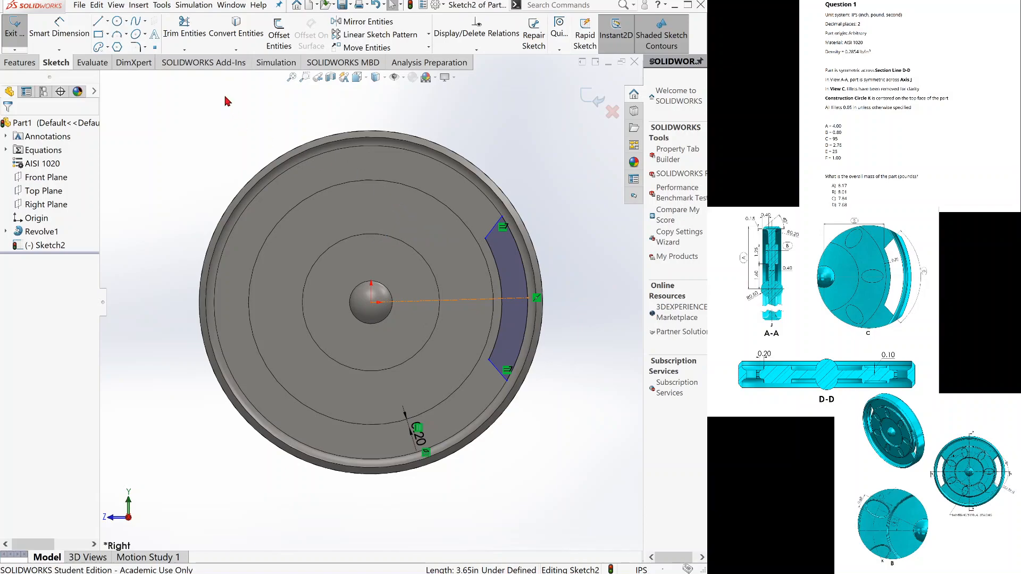
Dimension the horizontal distance from the origin to the slot's upper inner corner with an equation-linked value of 2.76 in.
{"action": "left_click", "coordinate": [59, 27]}
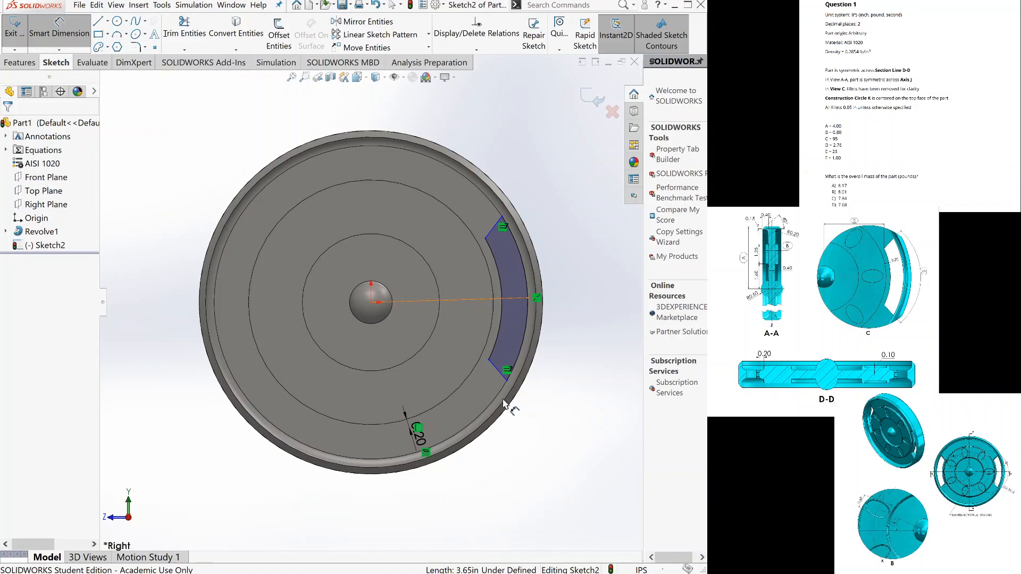
{"action": "left_click", "coordinate": [372, 303]}
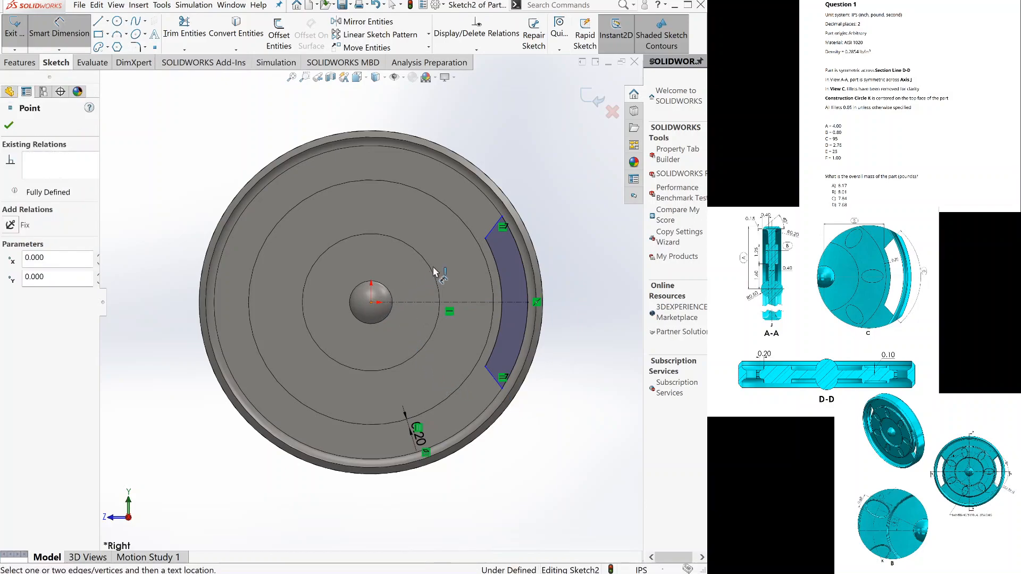
{"action": "left_click", "coordinate": [485, 240]}
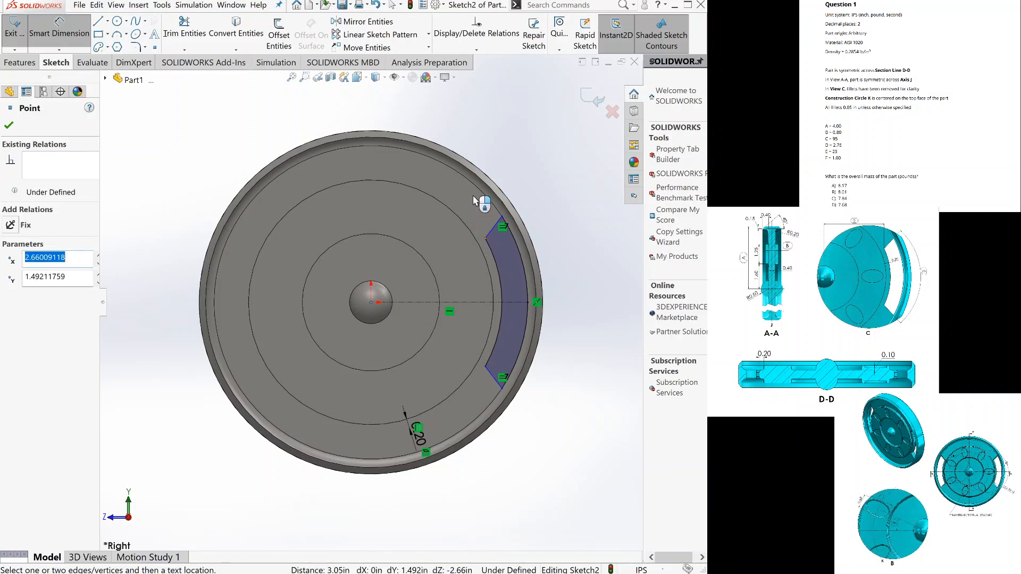
{"action": "left_click", "coordinate": [481, 123]}
{"action": "left_click", "coordinate": [479, 120]}
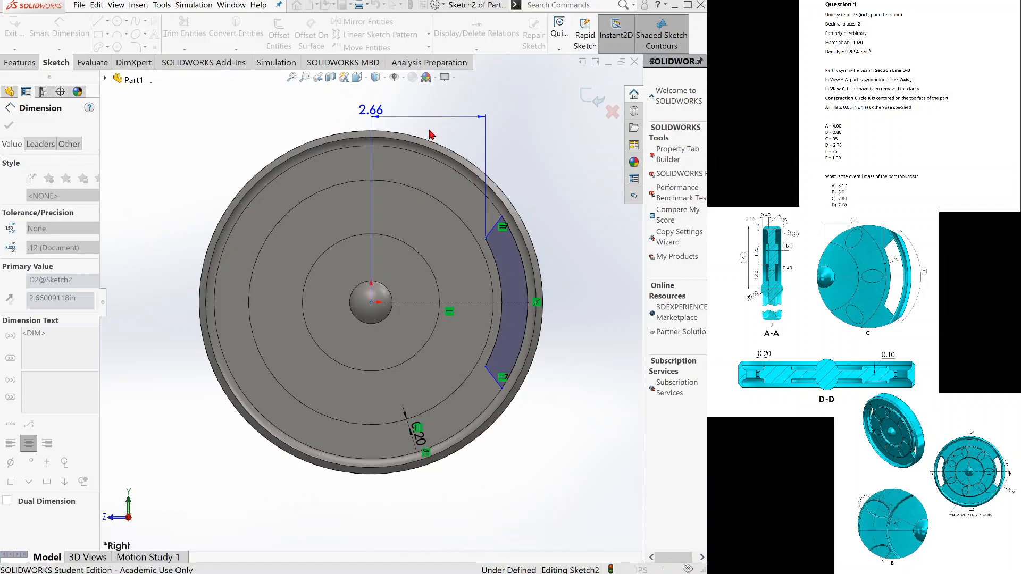
{"action": "left_click", "coordinate": [436, 154]}
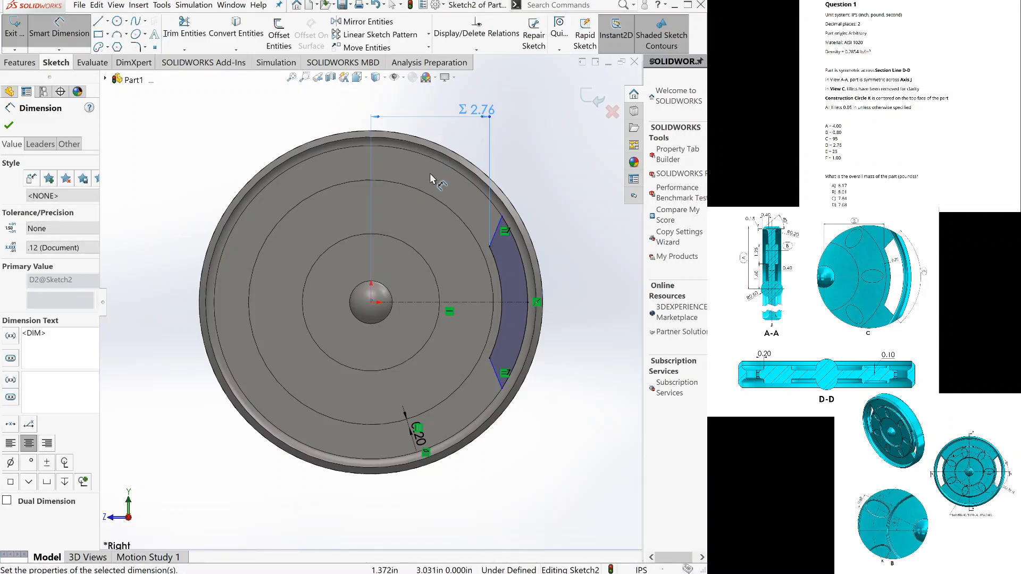
Dimension the angle between the slot's two slanted end lines with an equation-linked value of 95°.
{"action": "left_click", "coordinate": [496, 236]}
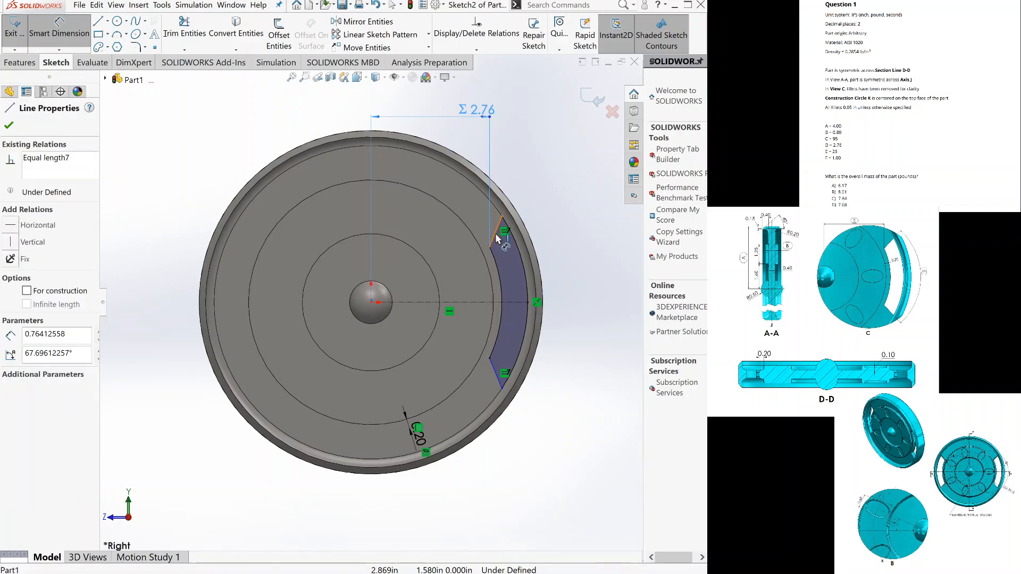
{"action": "left_click", "coordinate": [493, 367]}
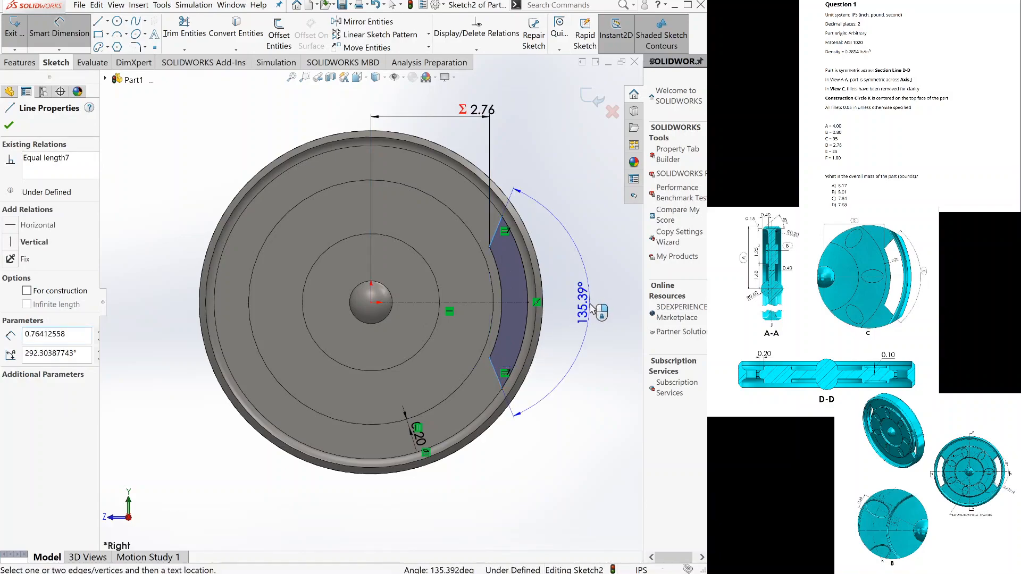
{"action": "left_click", "coordinate": [591, 307]}
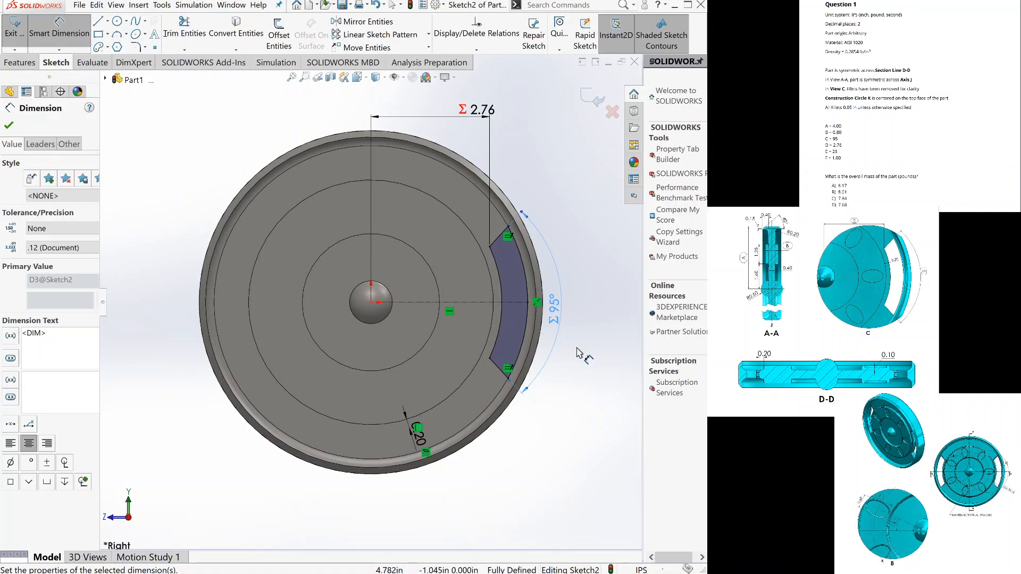
Cut the closed curved slot profile out of the disc with an Extruded Cut set to Through All.
{"action": "left_click", "coordinate": [19, 63]}
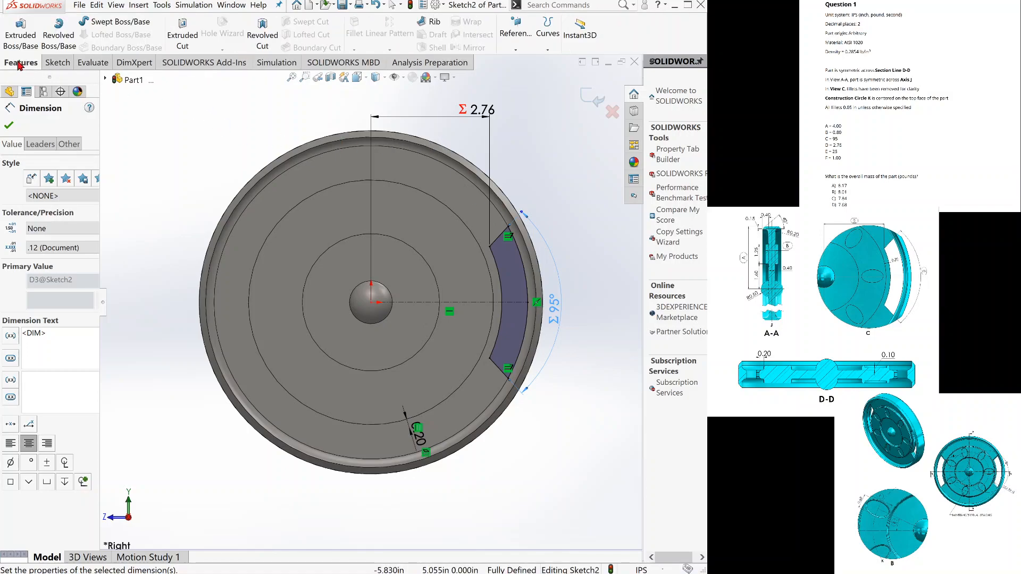
{"action": "left_click", "coordinate": [193, 35]}
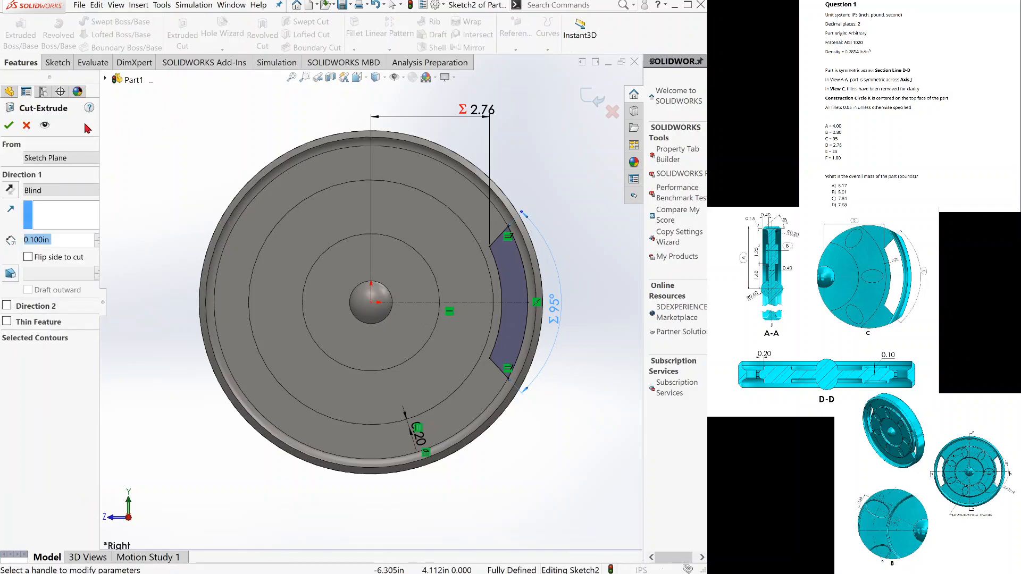
{"action": "scroll", "coordinate": [44, 187], "scroll_direction": "down", "scroll_amount": 1}
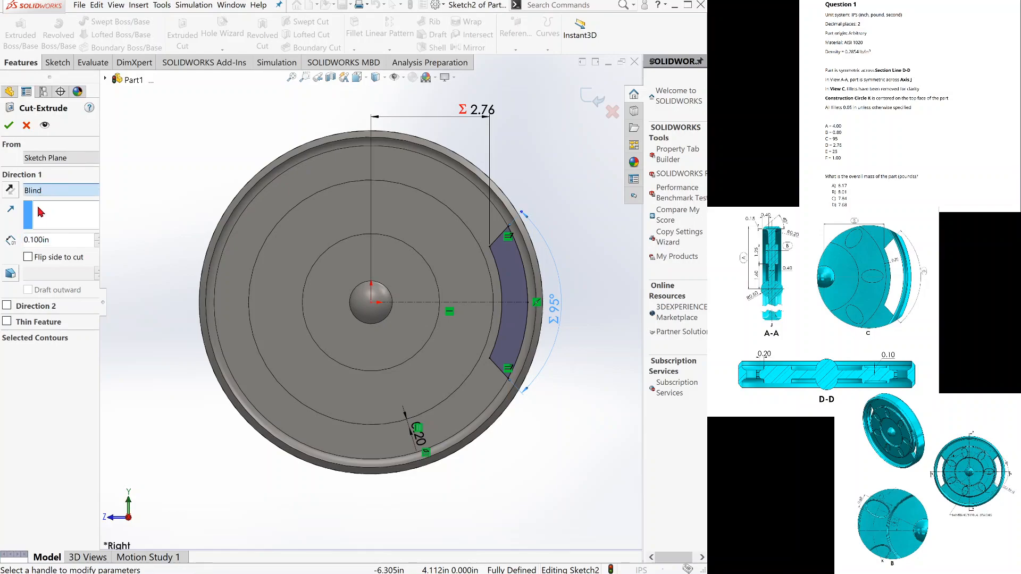
{"action": "left_click", "coordinate": [8, 125]}
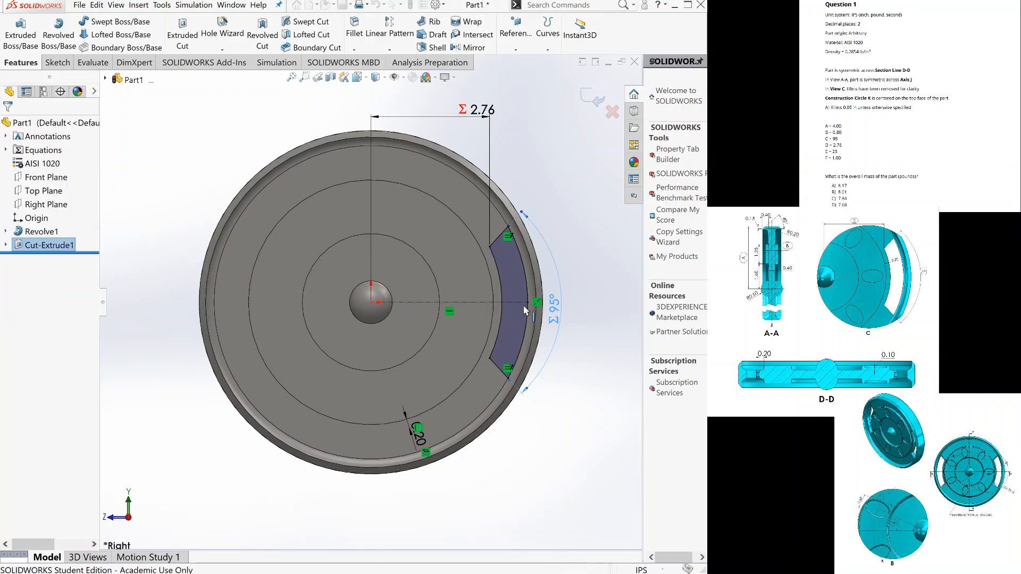
{"action": "left_click", "coordinate": [566, 298]}
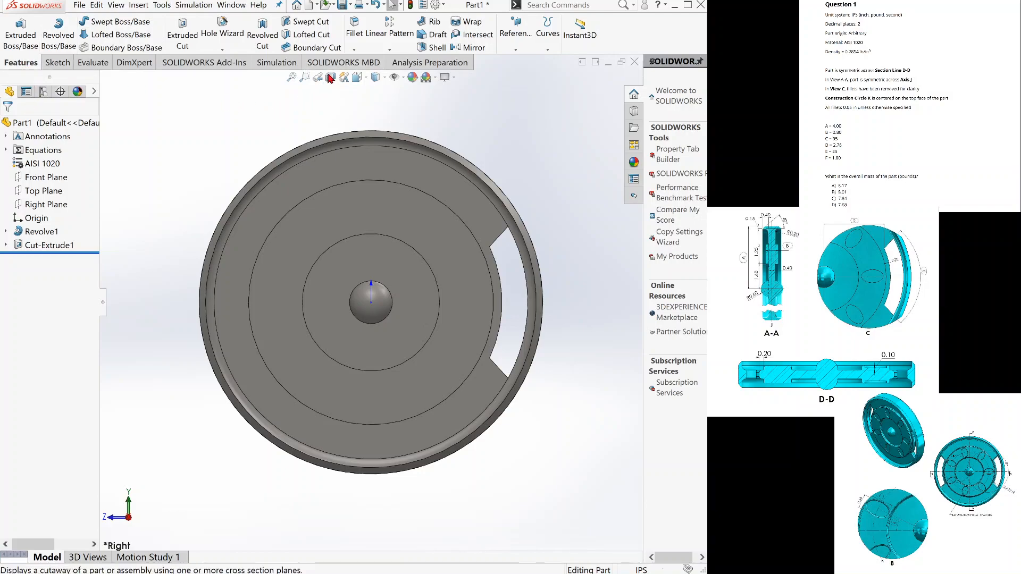
Circular-pattern the slot cut around the disc's circular edge with 2 equally spaced instances over 360°.
{"action": "left_click", "coordinate": [383, 76]}
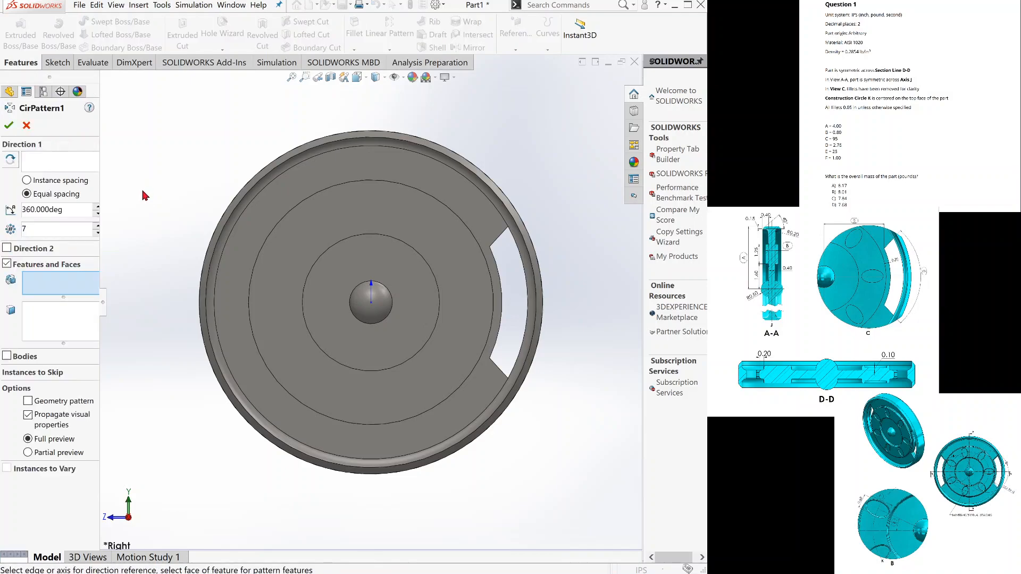
{"action": "left_click", "coordinate": [54, 165]}
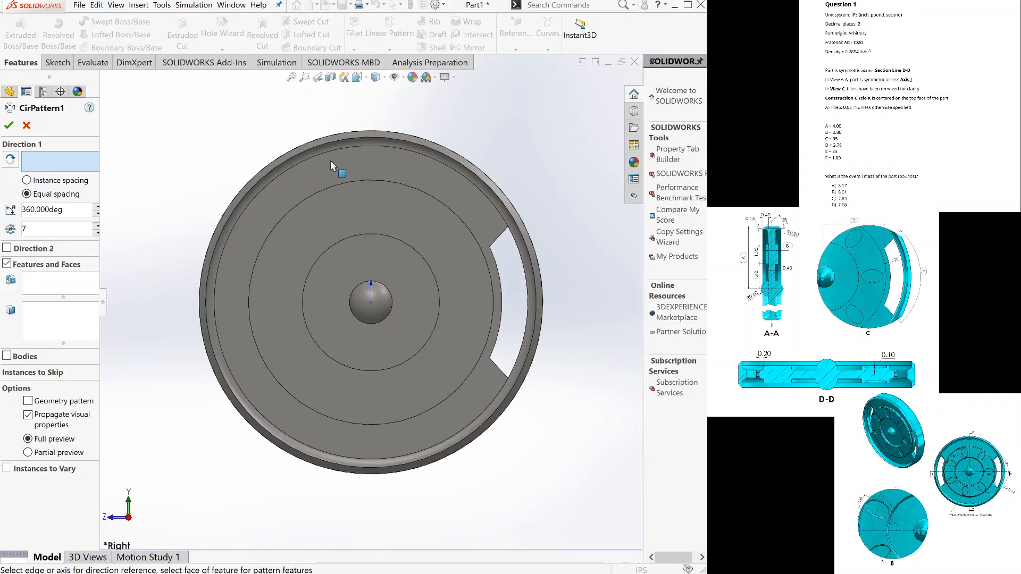
{"action": "left_click", "coordinate": [358, 150]}
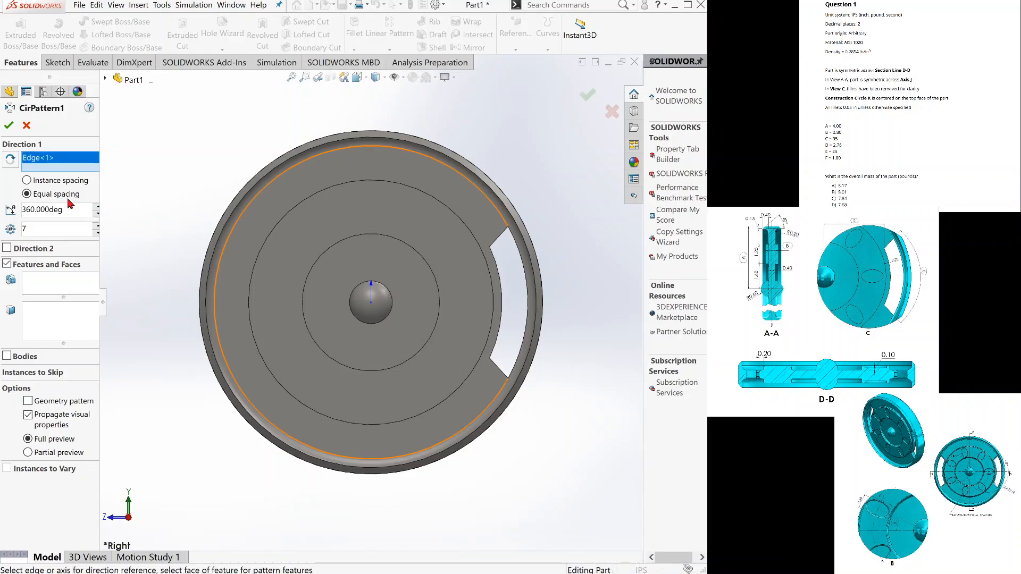
{"action": "left_click", "coordinate": [51, 227]}
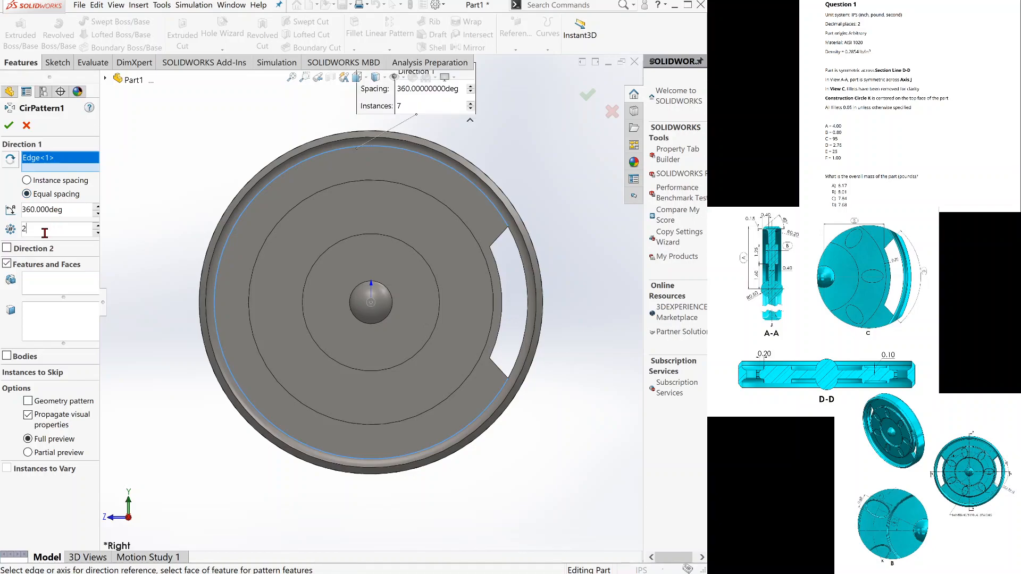
{"action": "double_click", "coordinate": [46, 234]}
{"action": "left_click", "coordinate": [49, 286]}
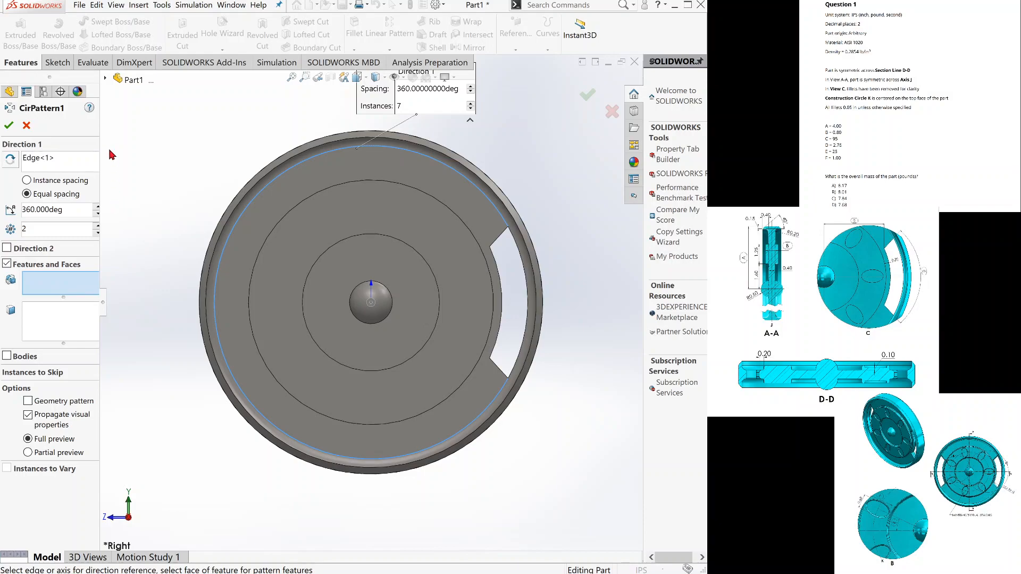
{"action": "left_click", "coordinate": [108, 81]}
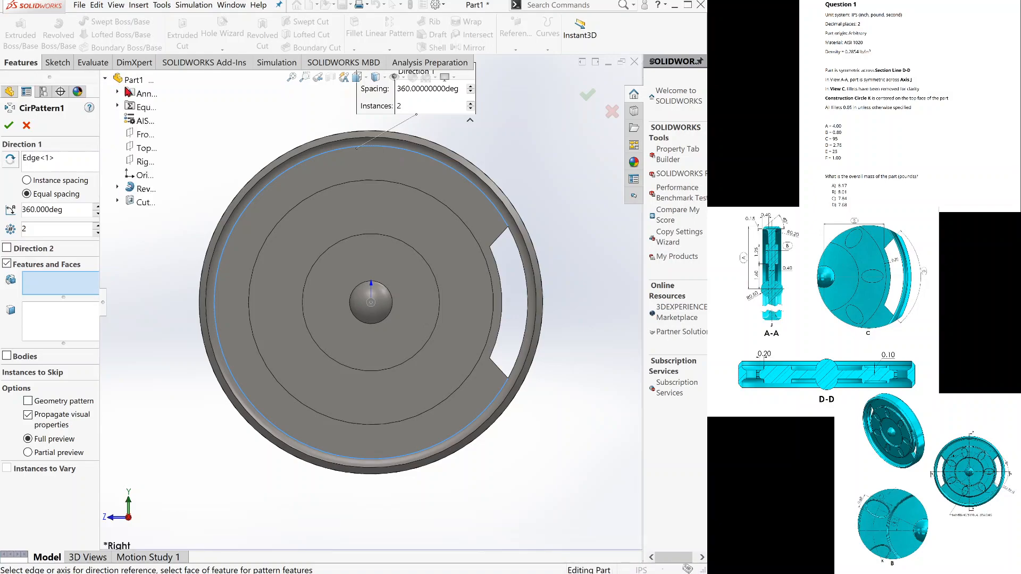
{"action": "left_click", "coordinate": [143, 203]}
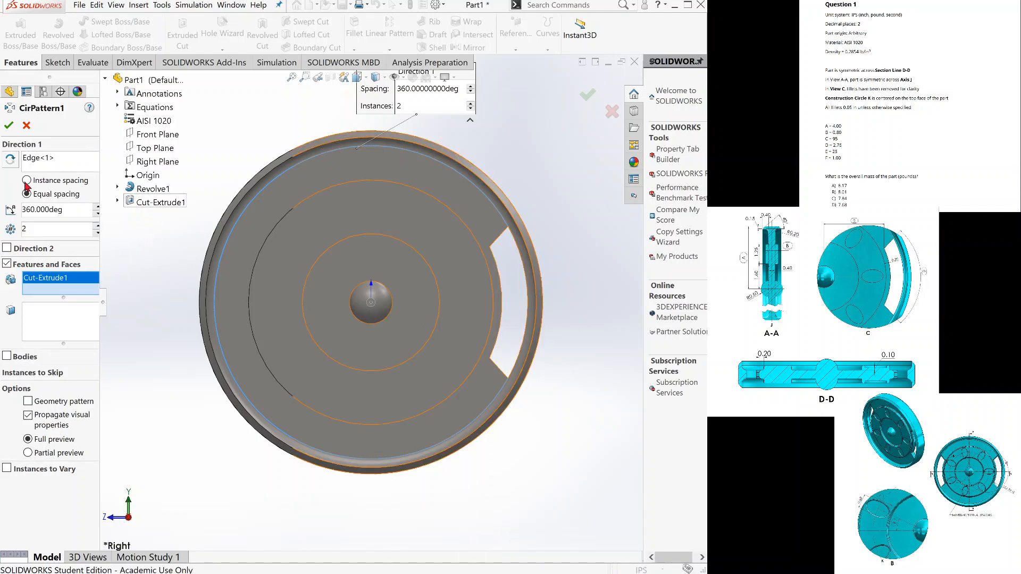
{"action": "left_click", "coordinate": [10, 126]}
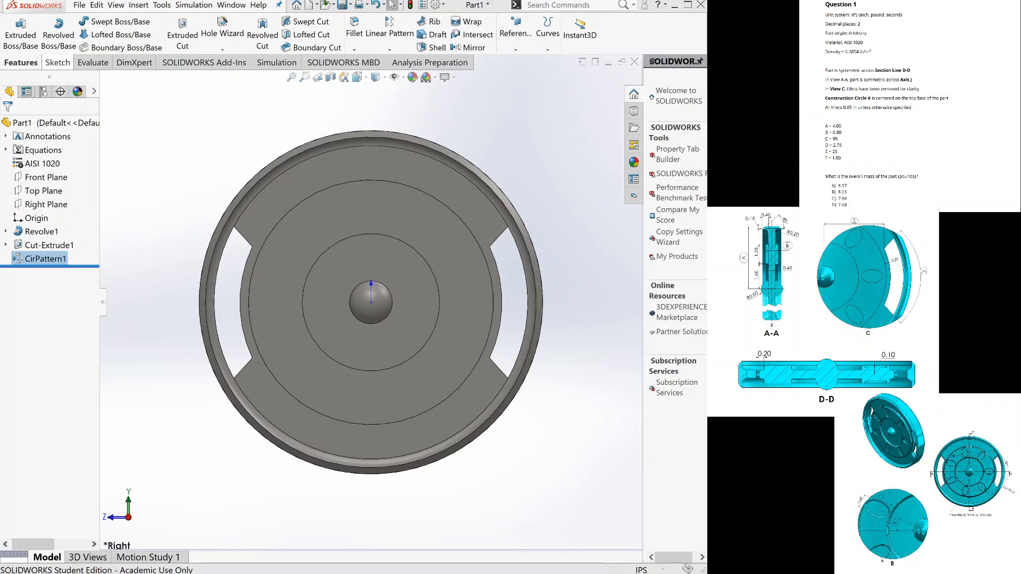
Start a sketch on the annular face around the hub and draw a horizontal 2.85 in construction line from the origin to its outer edge.
{"action": "left_click", "coordinate": [56, 62]}
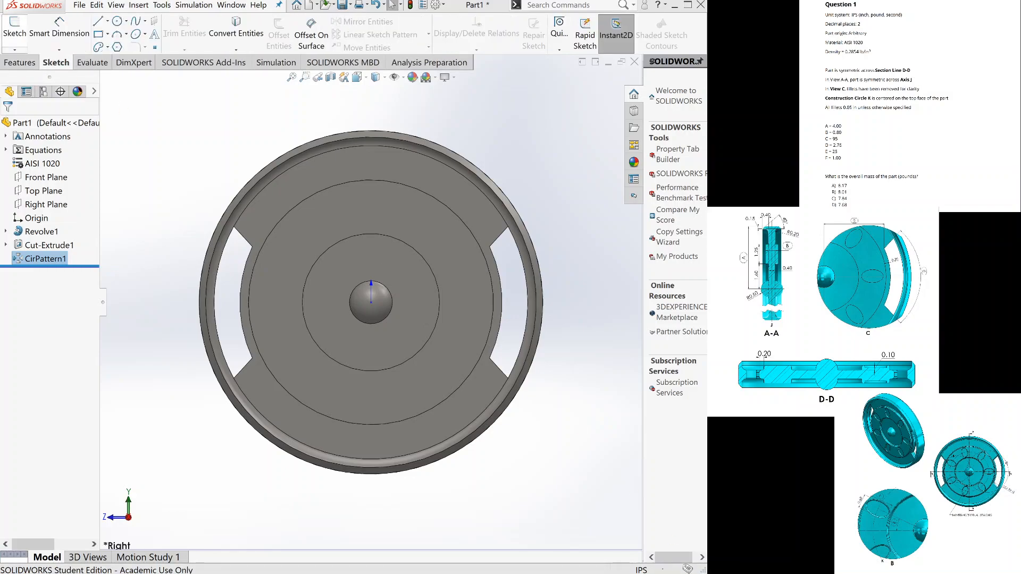
{"action": "left_click", "coordinate": [15, 26]}
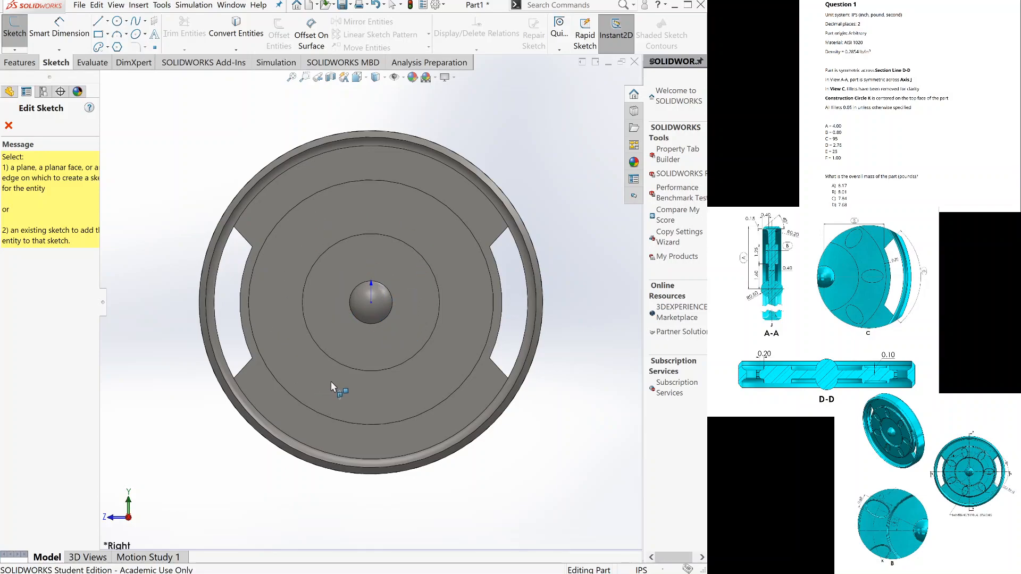
{"action": "left_click", "coordinate": [462, 286]}
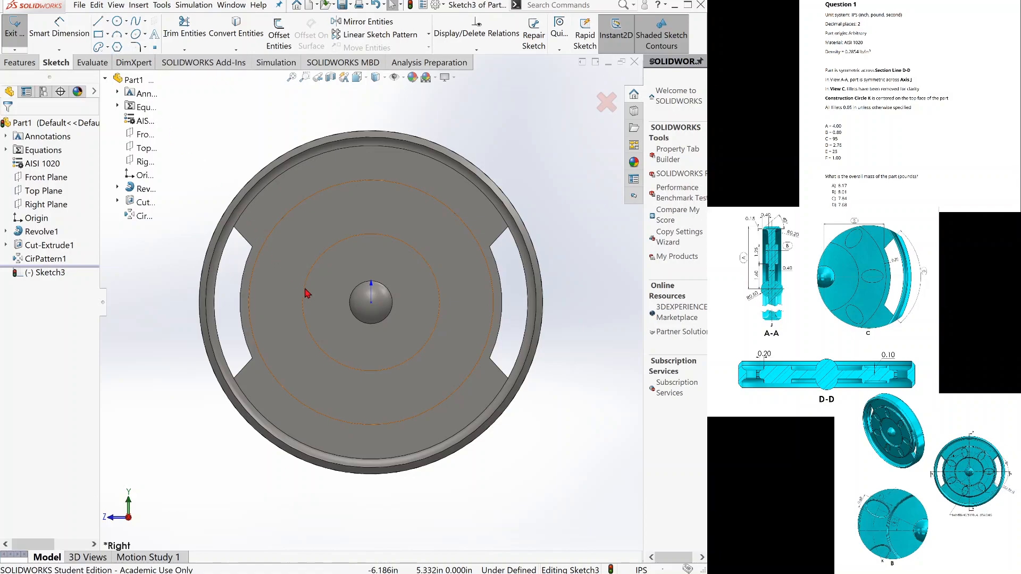
{"action": "key", "text": "l"}
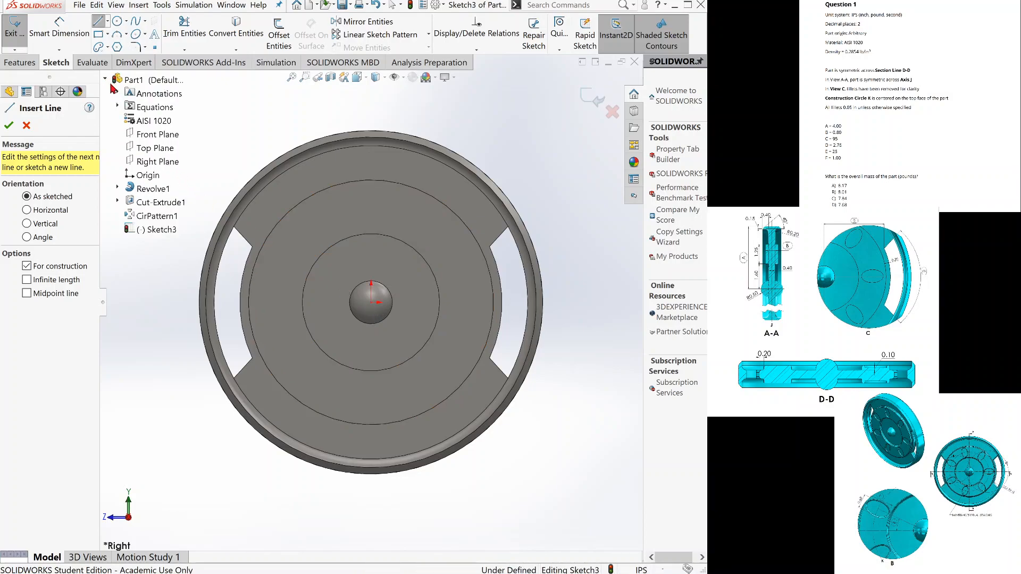
{"action": "left_click", "coordinate": [371, 302]}
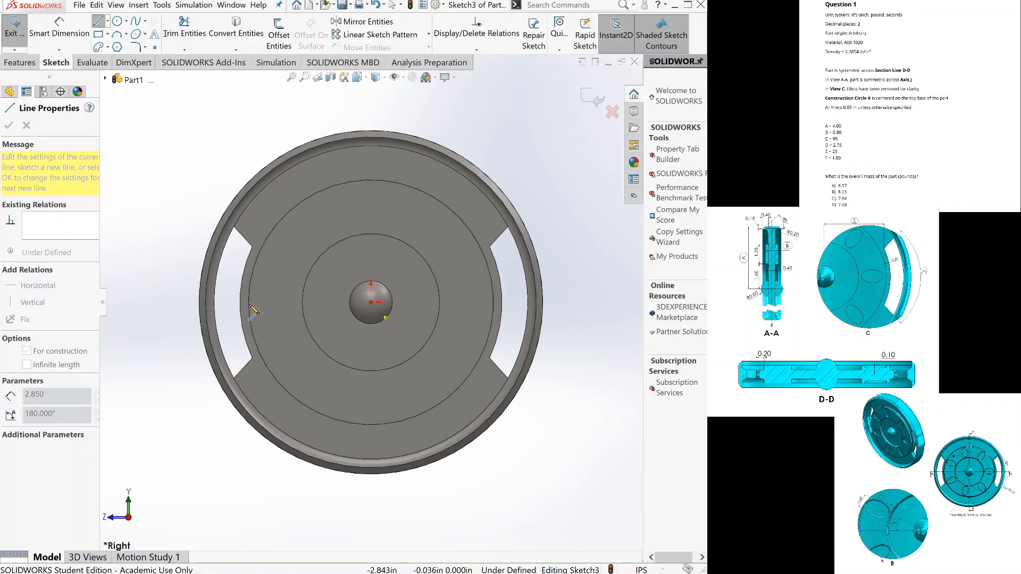
{"action": "left_click", "coordinate": [251, 304]}
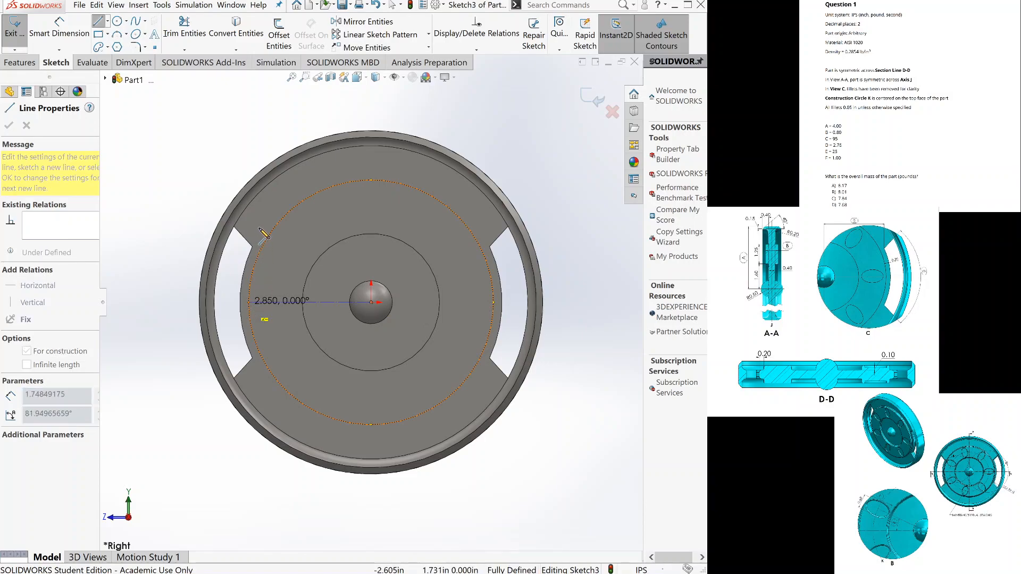
{"action": "key", "text": "Escape"}
{"action": "key", "text": "Escape"}
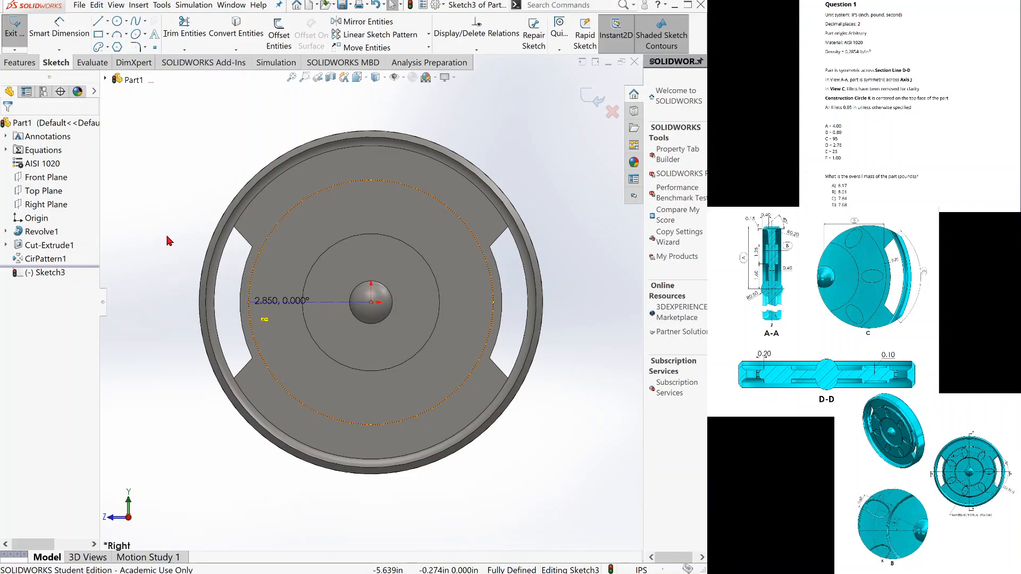
Sketch a slanted construction line about 1.97 in long from the origin, above the horizontal construction line.
{"action": "left_click", "coordinate": [171, 265]}
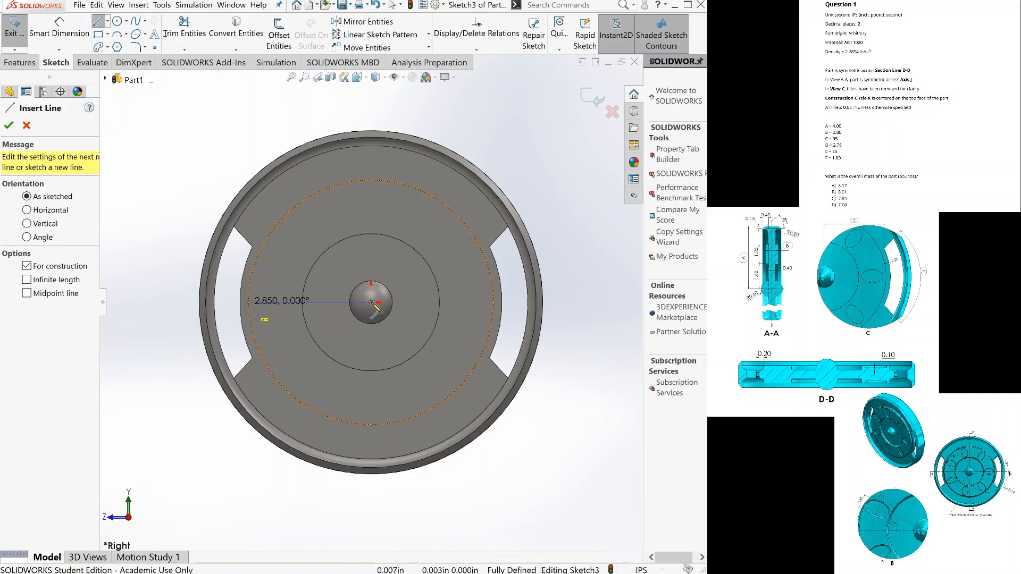
{"action": "left_click", "coordinate": [371, 303]}
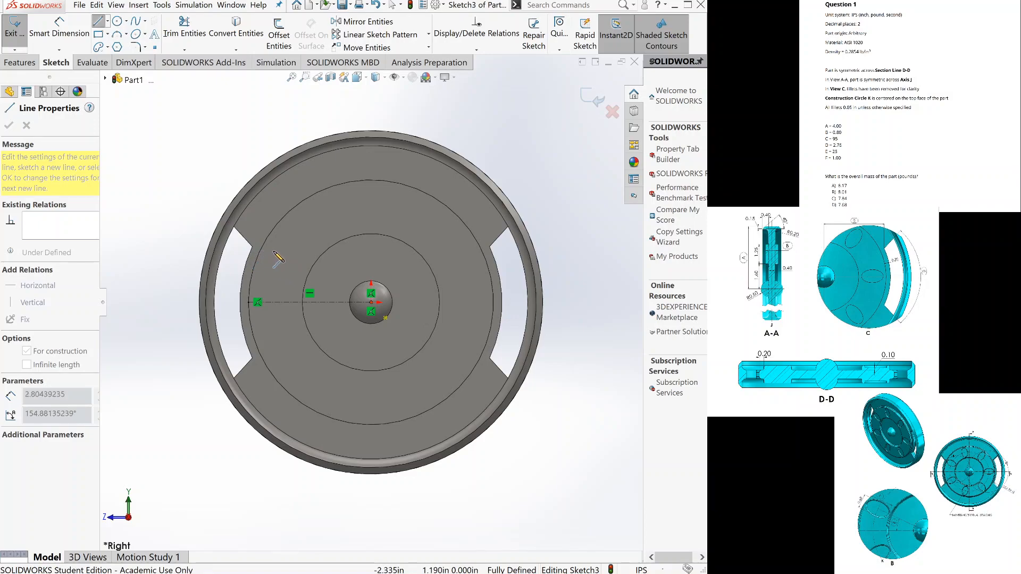
{"action": "left_click", "coordinate": [305, 263]}
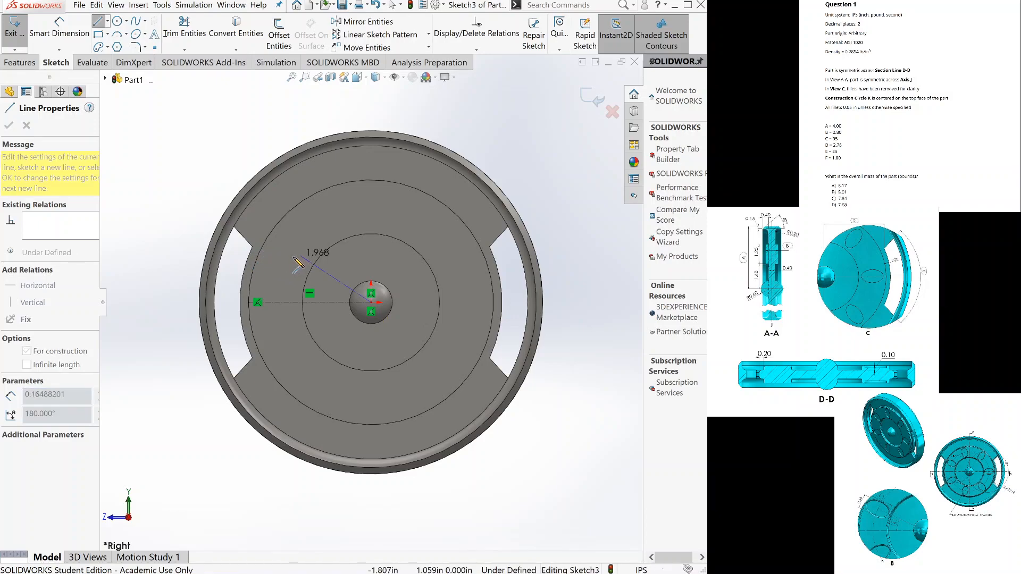
Finish the slanted line and offset the inner circular edge around the hub outward by 0.625 in as construction geometry.
{"action": "double_click", "coordinate": [285, 261]}
{"action": "key", "text": "Escape"}
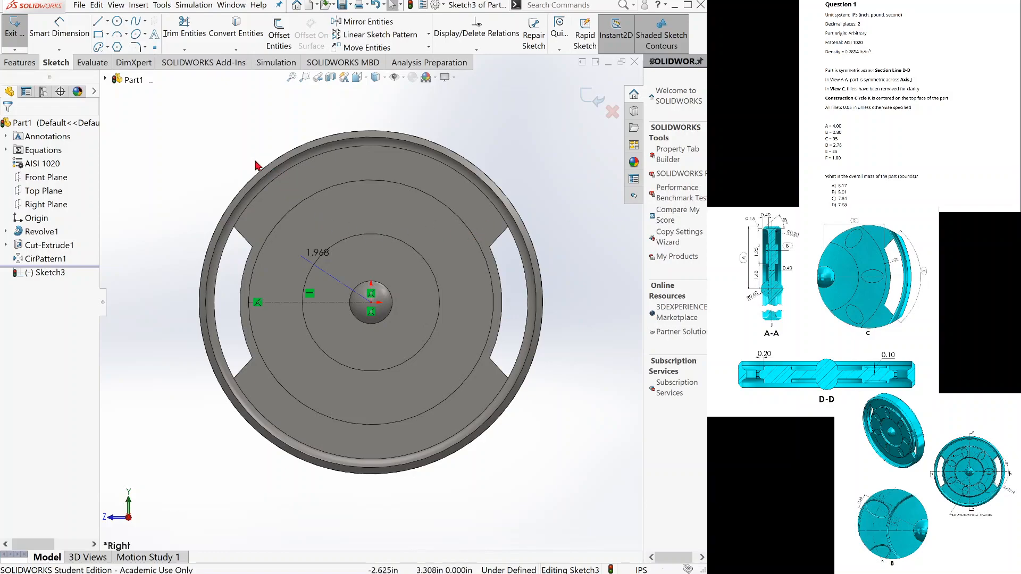
{"action": "left_click", "coordinate": [278, 33]}
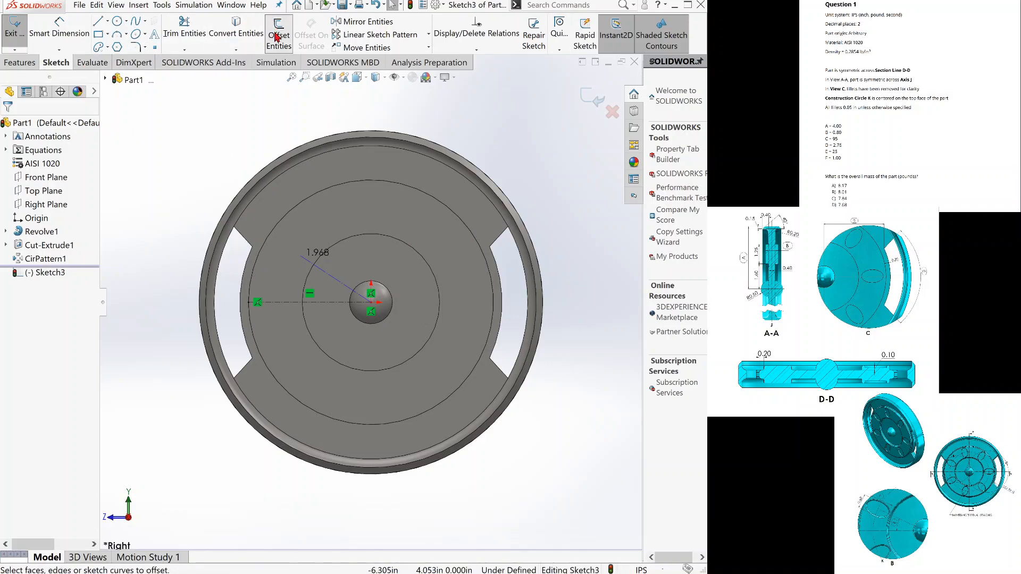
{"action": "left_click", "coordinate": [358, 233]}
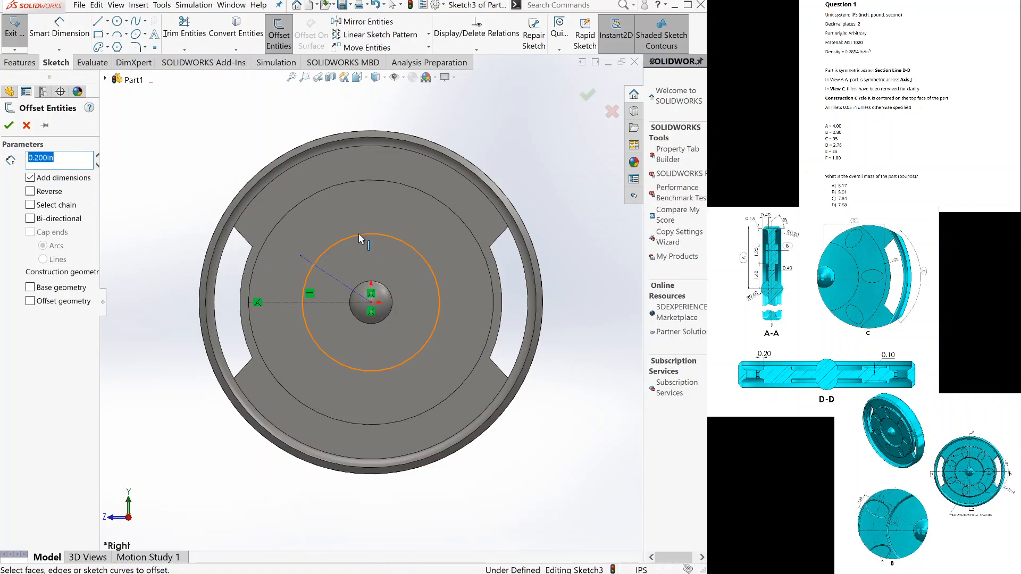
{"action": "left_click", "coordinate": [57, 161]}
{"action": "double_click", "coordinate": [56, 161]}
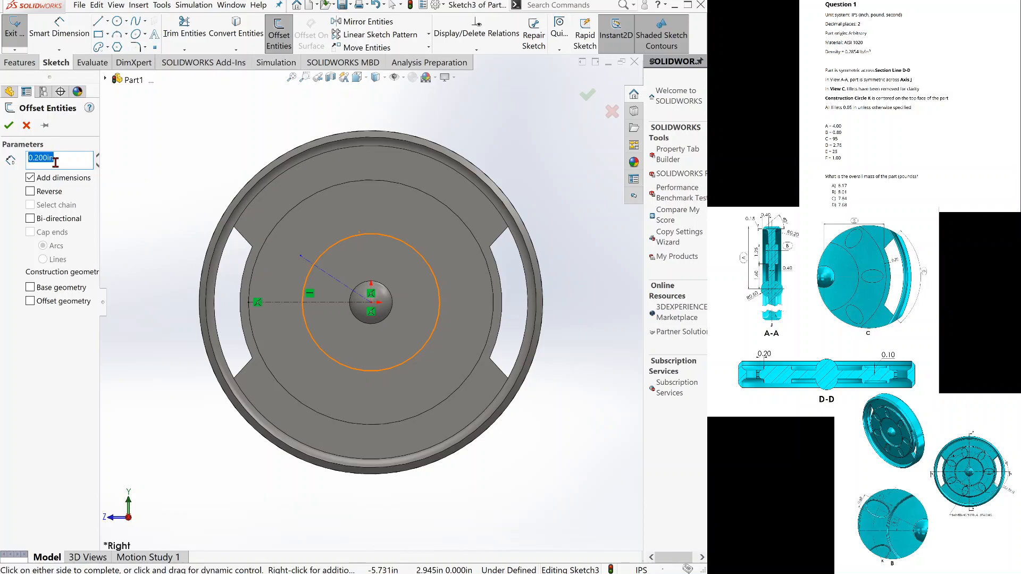
{"action": "type", "text": "0"}
{"action": "key", "text": "Return"}
{"action": "left_click_drag", "start_coordinate": [106, 301], "coordinate": [118, 305]}
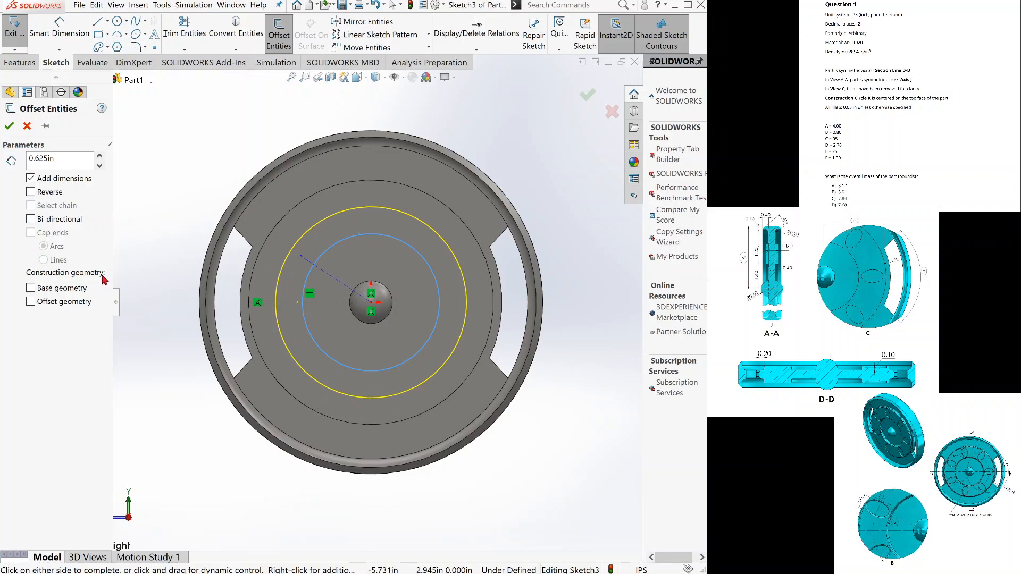
{"action": "left_click", "coordinate": [32, 304]}
{"action": "left_click", "coordinate": [8, 127]}
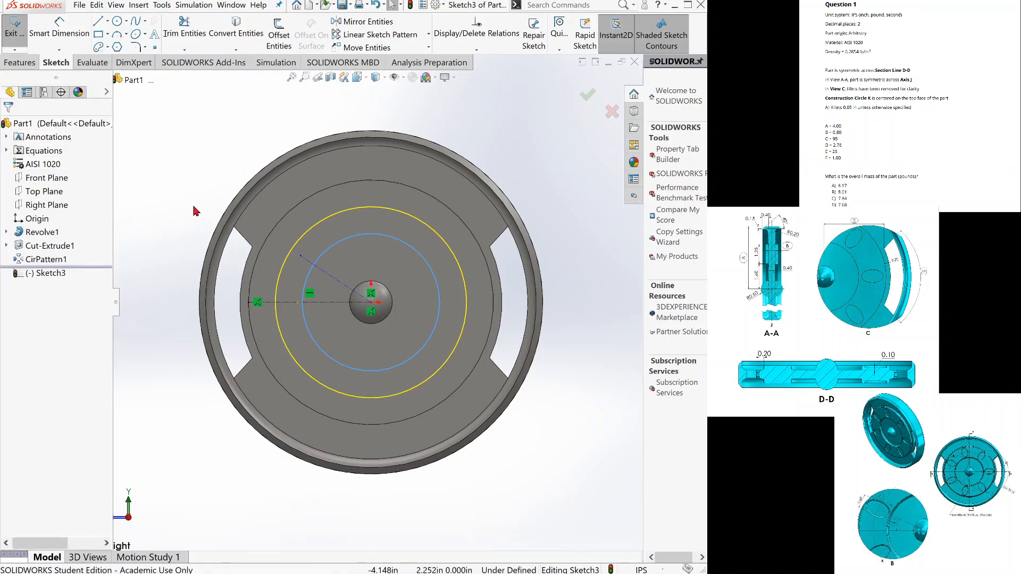
Move the free endpoint of the slanted construction line onto the offset construction circle so it is coincident.
{"action": "left_click", "coordinate": [301, 259]}
{"action": "left_click", "coordinate": [297, 255]}
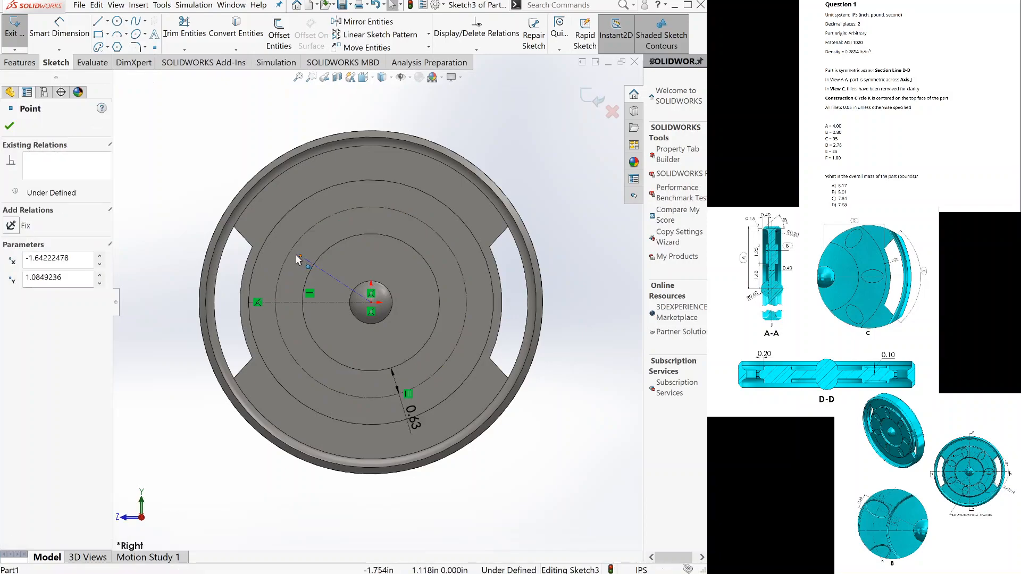
{"action": "left_click_drag", "start_coordinate": [294, 254], "coordinate": [288, 256]}
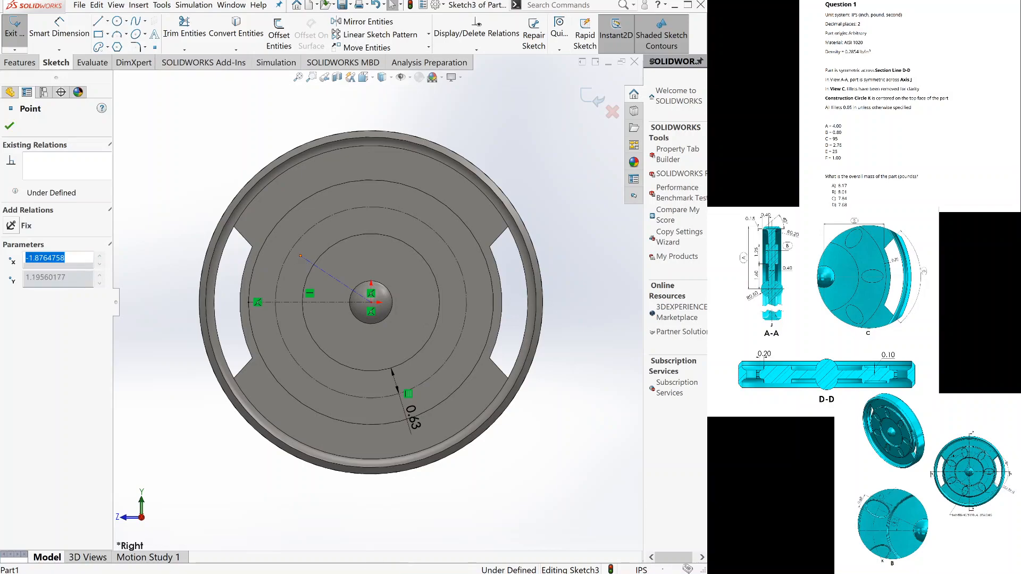
{"action": "left_click", "coordinate": [594, 206]}
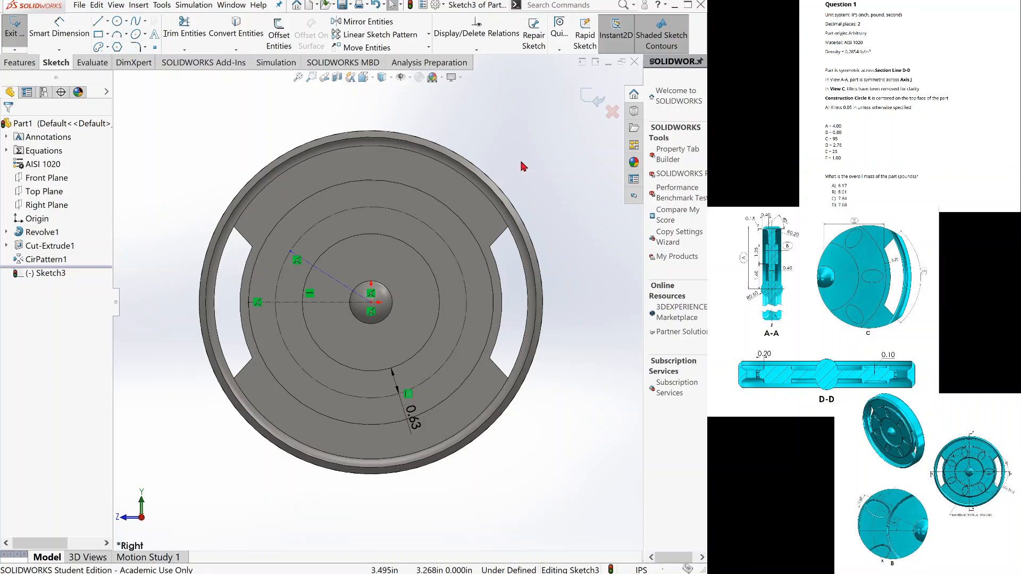
Sketch an ellipse centred on the slanted line's outer endpoint, with radii of about 0.48 in and 0.31 in.
{"action": "left_click", "coordinate": [136, 36]}
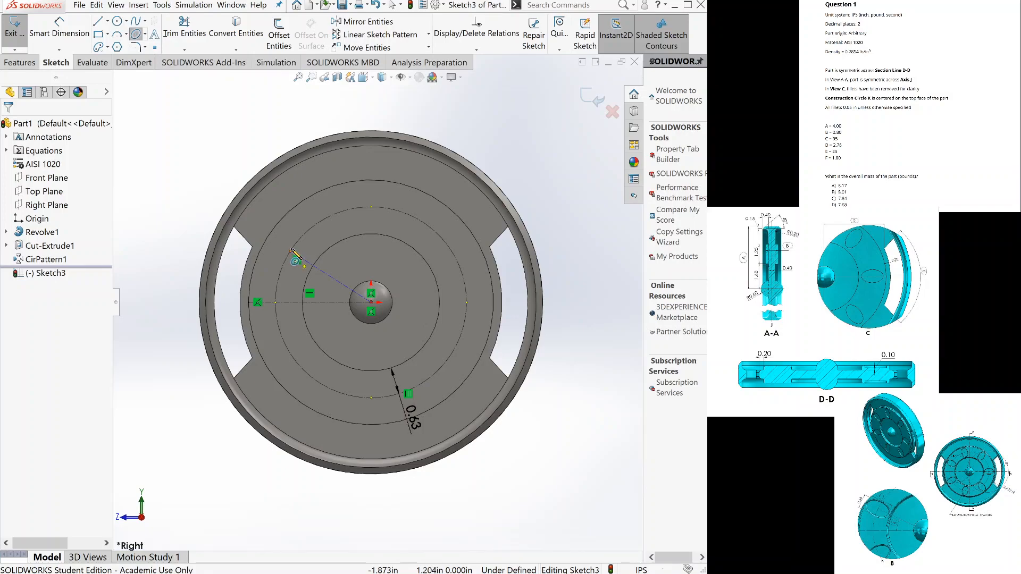
{"action": "left_click", "coordinate": [296, 257]}
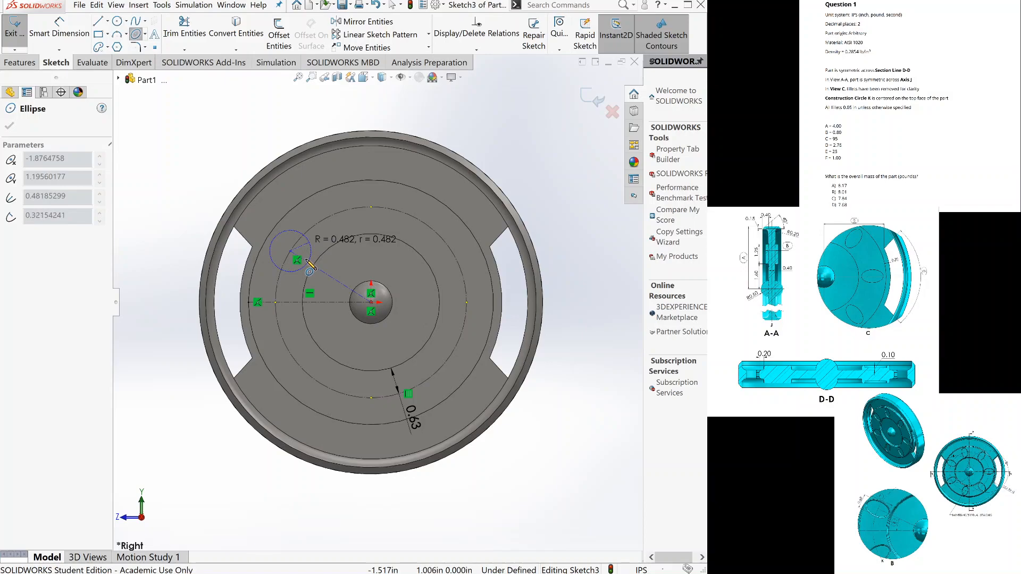
{"action": "left_click", "coordinate": [308, 262]}
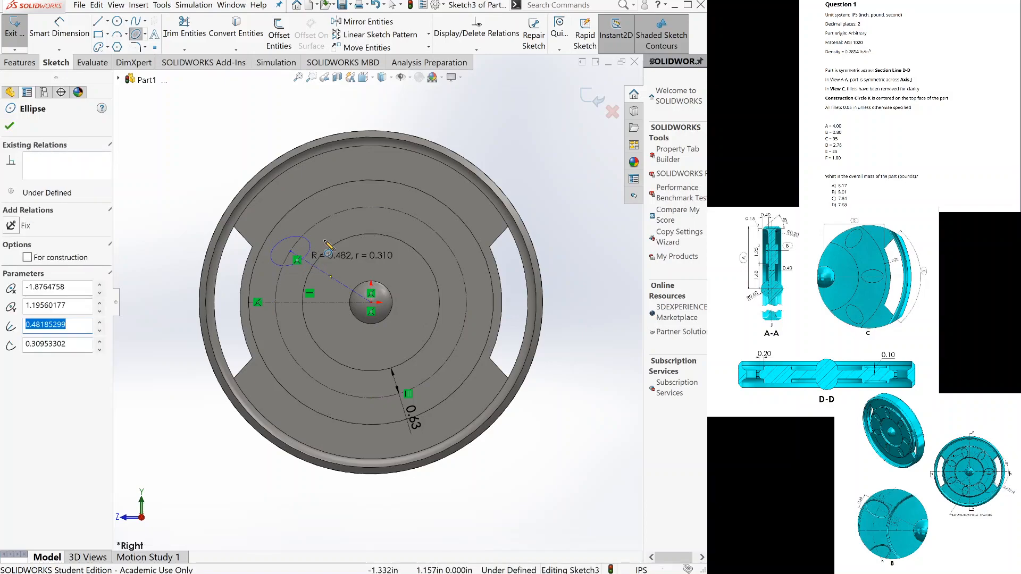
{"action": "key", "text": "Escape"}
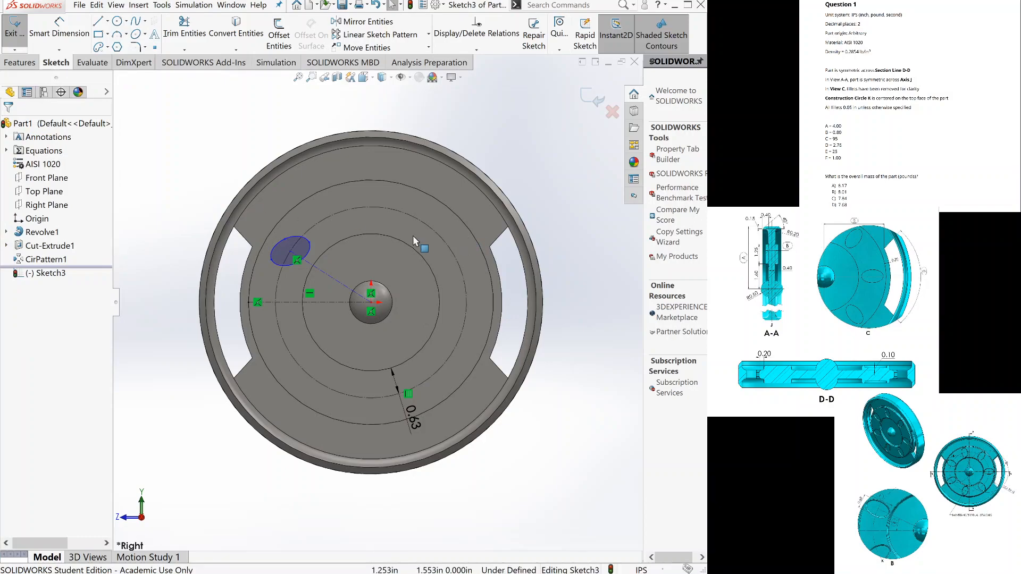
Make the ellipse's major-axis point coincident with the slanted construction line so the ellipse aligns with it.
{"action": "scroll", "coordinate": [349, 275], "scroll_direction": "down", "scroll_amount": 3}
{"action": "left_click", "coordinate": [348, 274]}
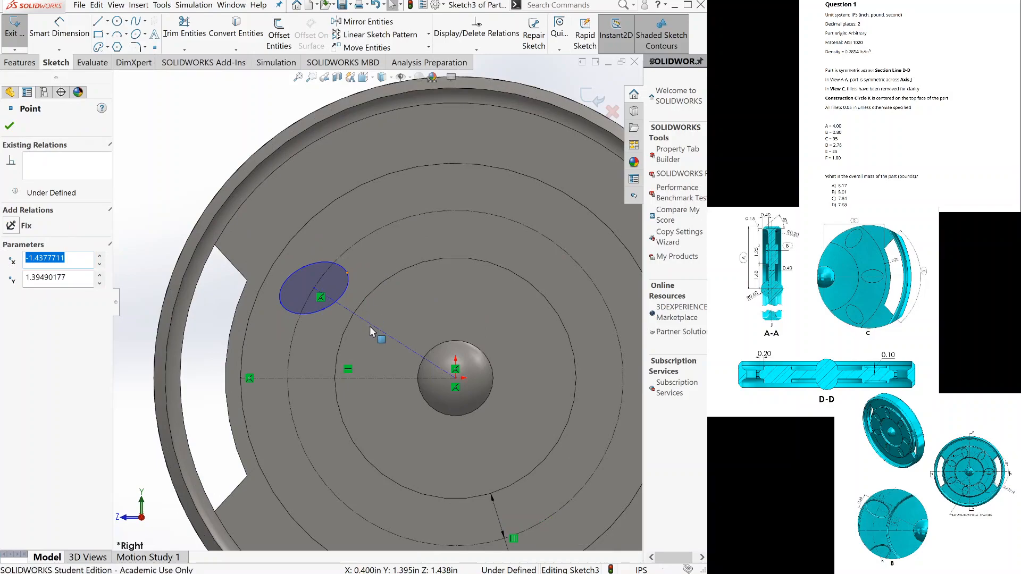
{"action": "left_click", "coordinate": [407, 348]}
{"action": "left_click", "coordinate": [407, 349], "text": "ctrl"}
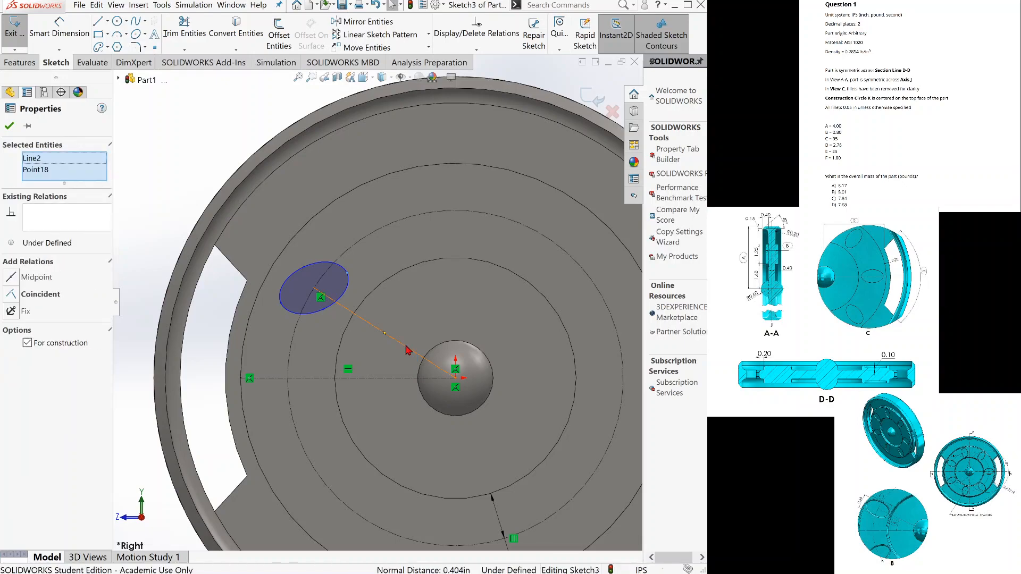
{"action": "left_click", "coordinate": [12, 295]}
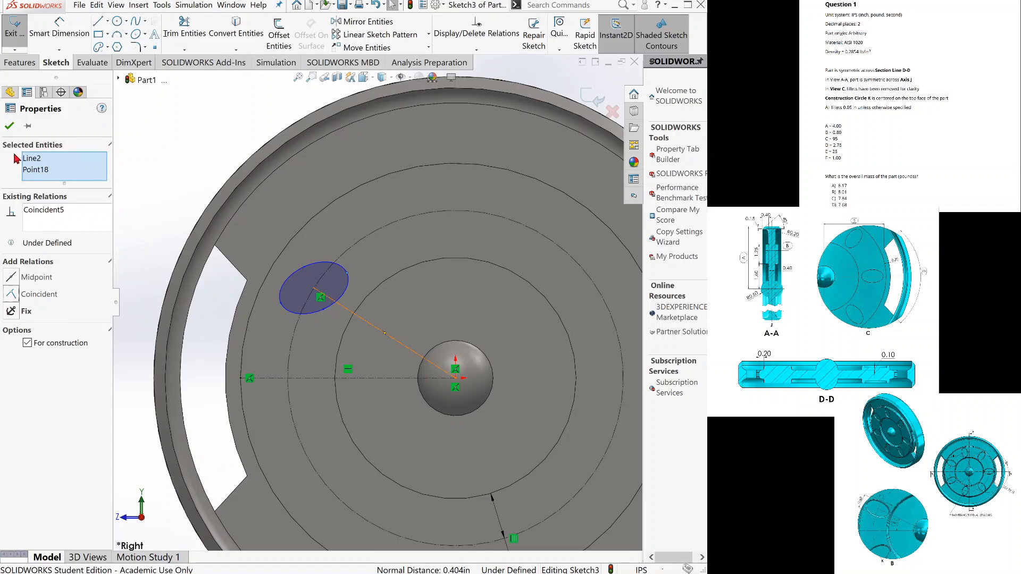
{"action": "left_click", "coordinate": [9, 126]}
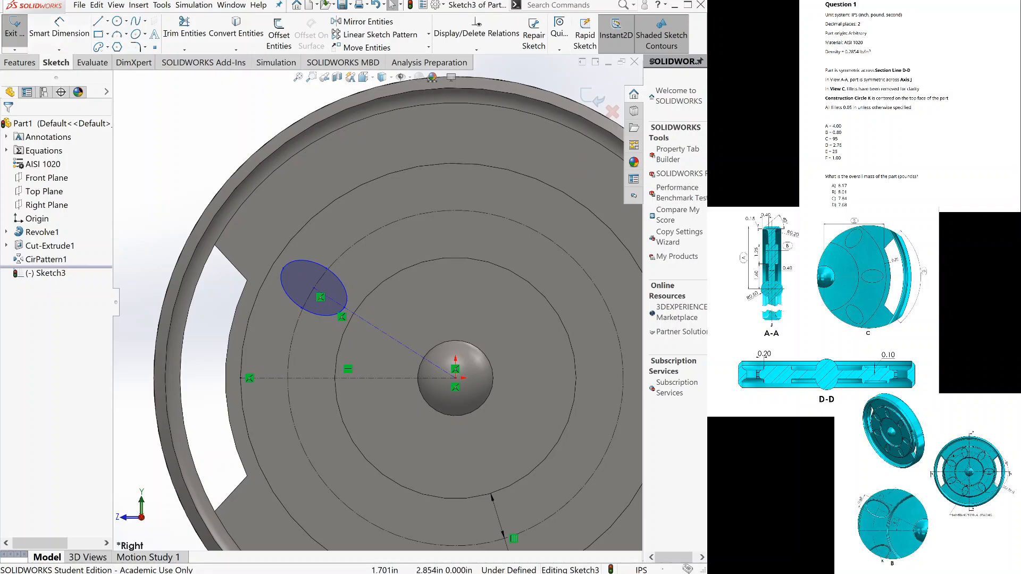
Dimension the ellipse's minor axis between its two side points to 0.60 in.
{"action": "left_click", "coordinate": [64, 33]}
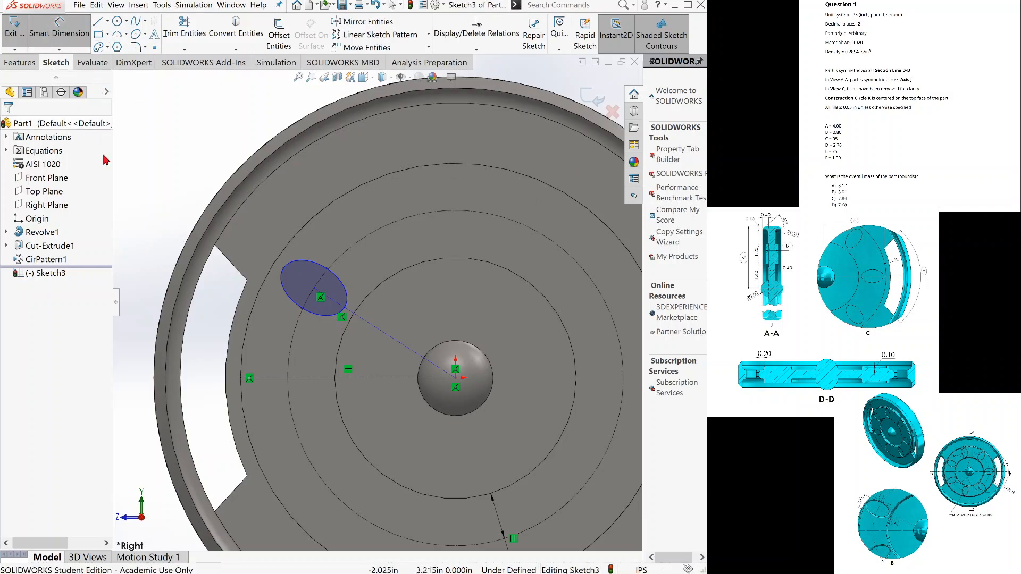
{"action": "left_click", "coordinate": [302, 309]}
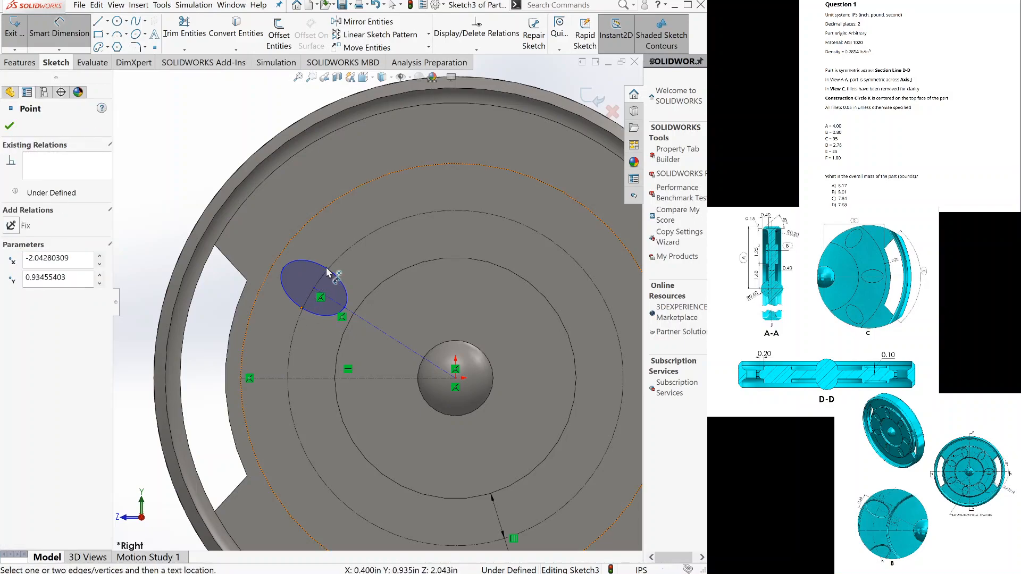
{"action": "left_click", "coordinate": [326, 272]}
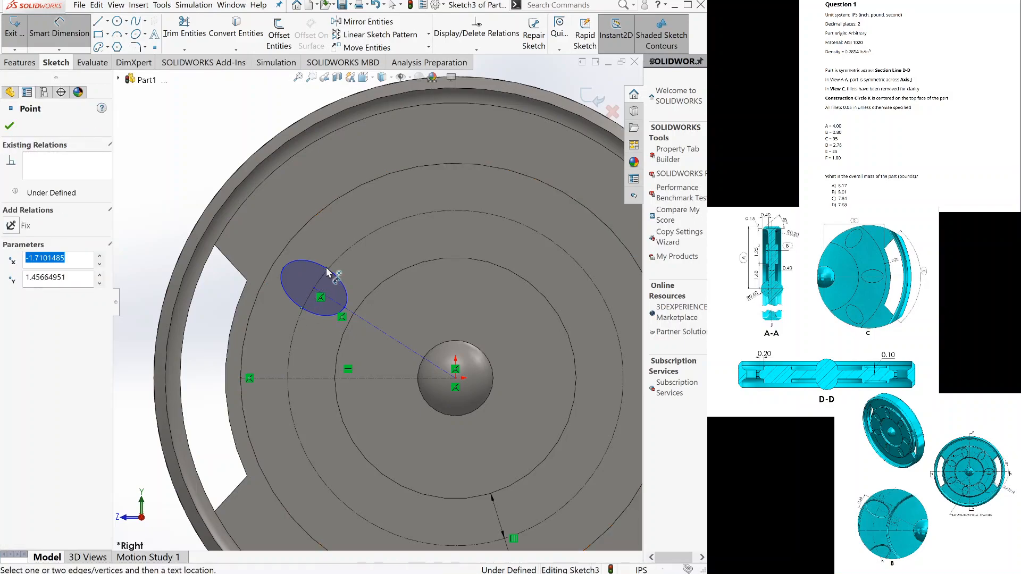
{"action": "left_click", "coordinate": [260, 236]}
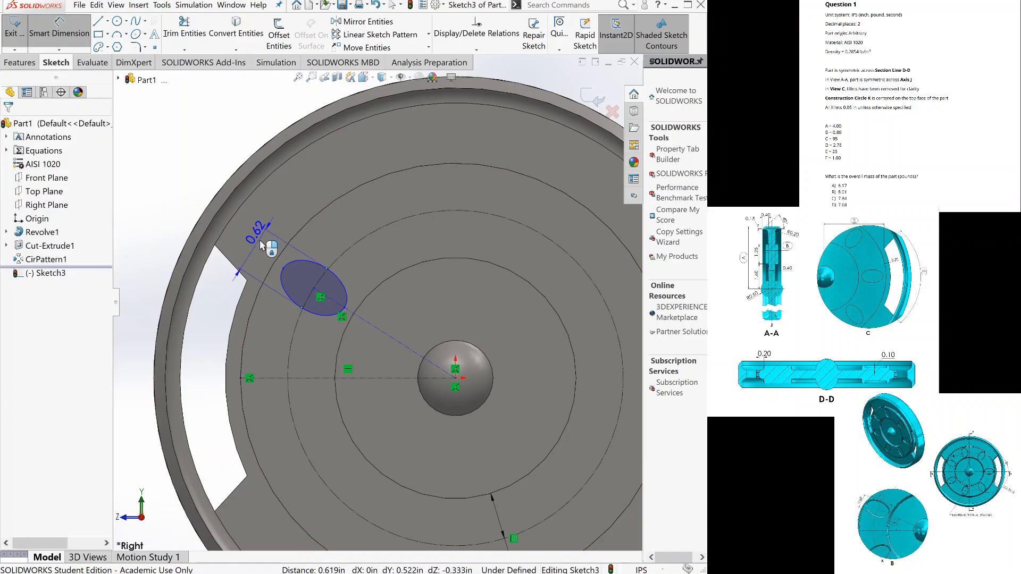
{"action": "left_click", "coordinate": [260, 242]}
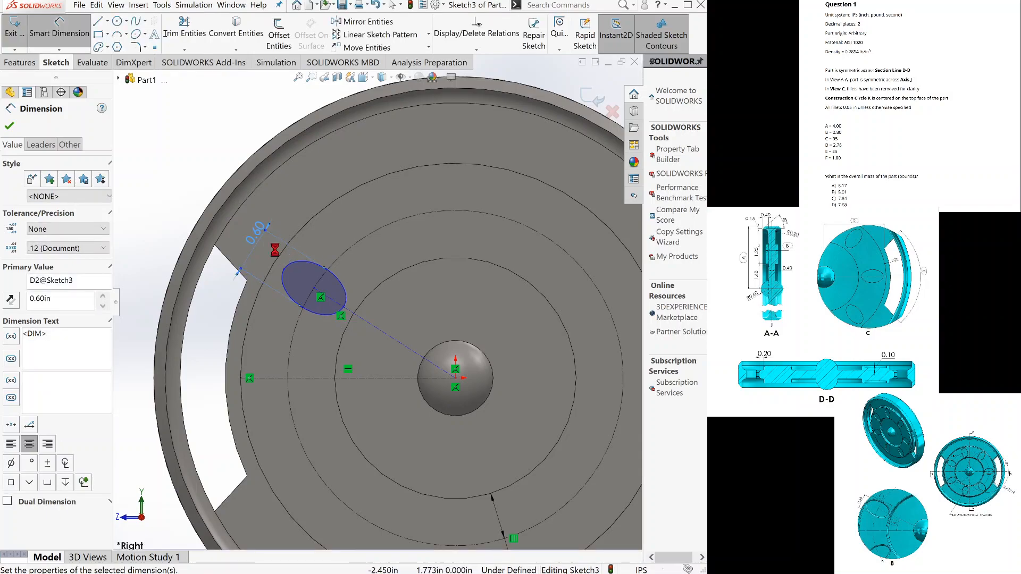
Dimension the ellipse's major axis between its end points to an equation-driven 1.00 in.
{"action": "left_click", "coordinate": [285, 274]}
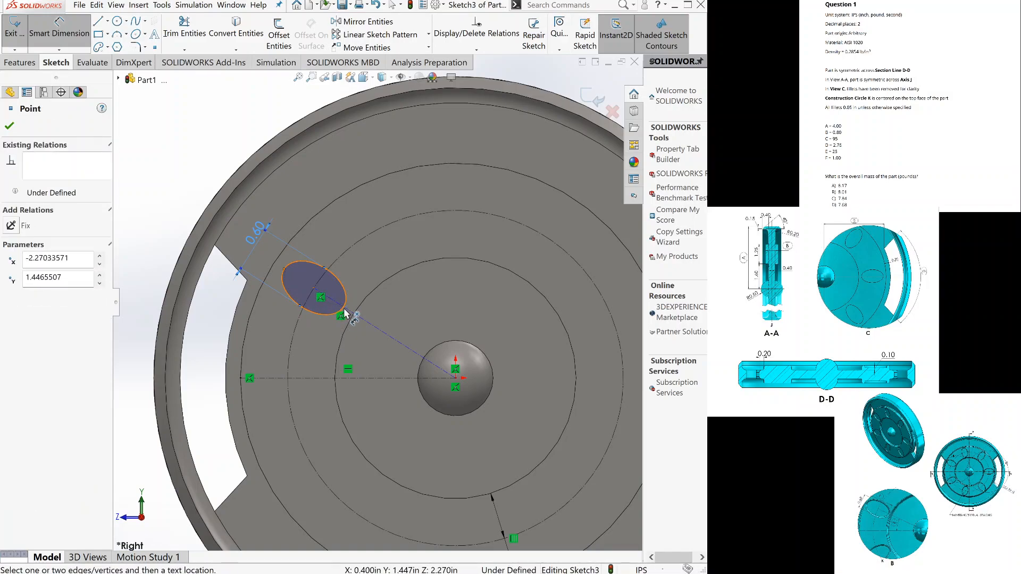
{"action": "left_click", "coordinate": [342, 315]}
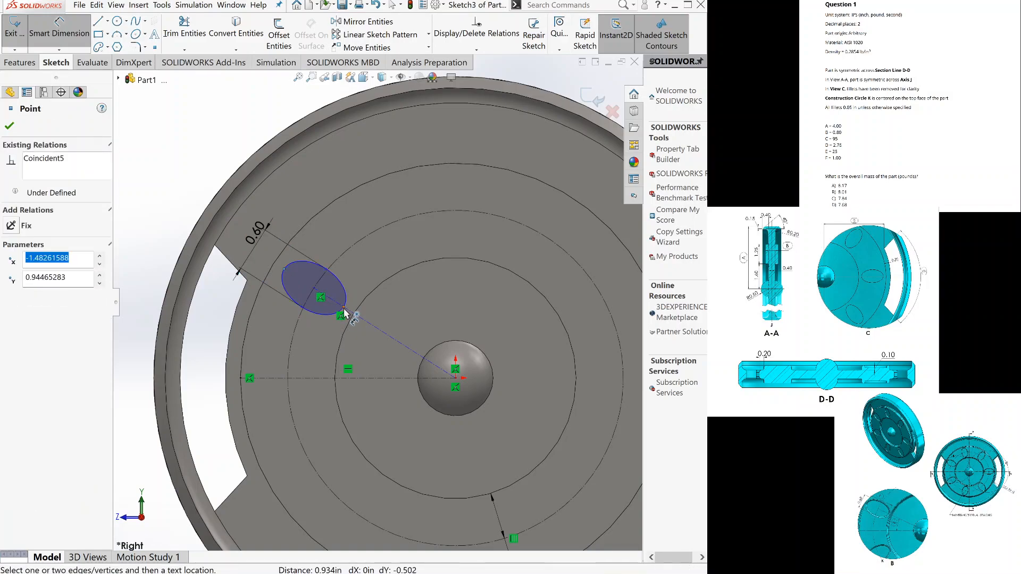
{"action": "left_click", "coordinate": [360, 236]}
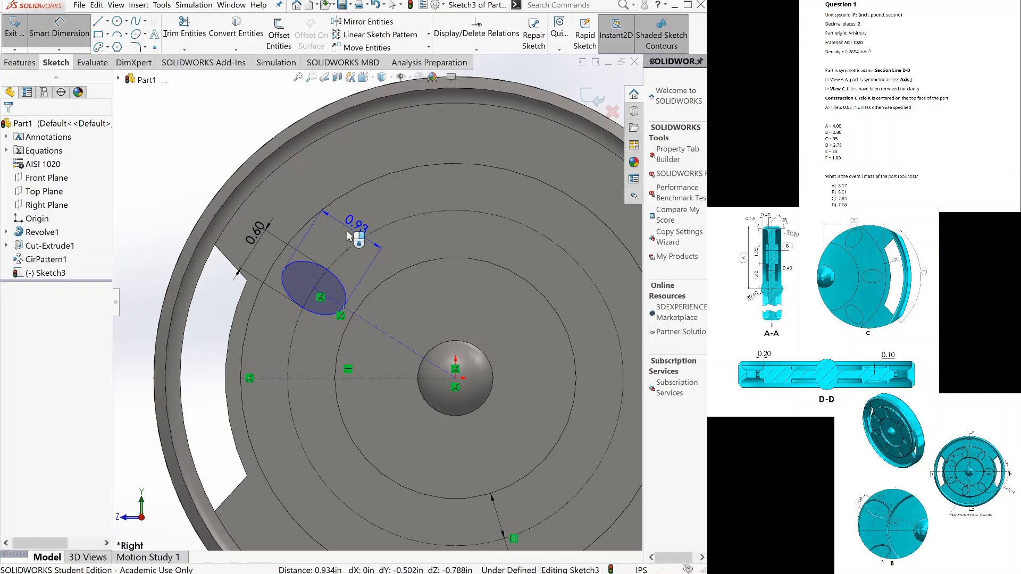
{"action": "left_click", "coordinate": [348, 236]}
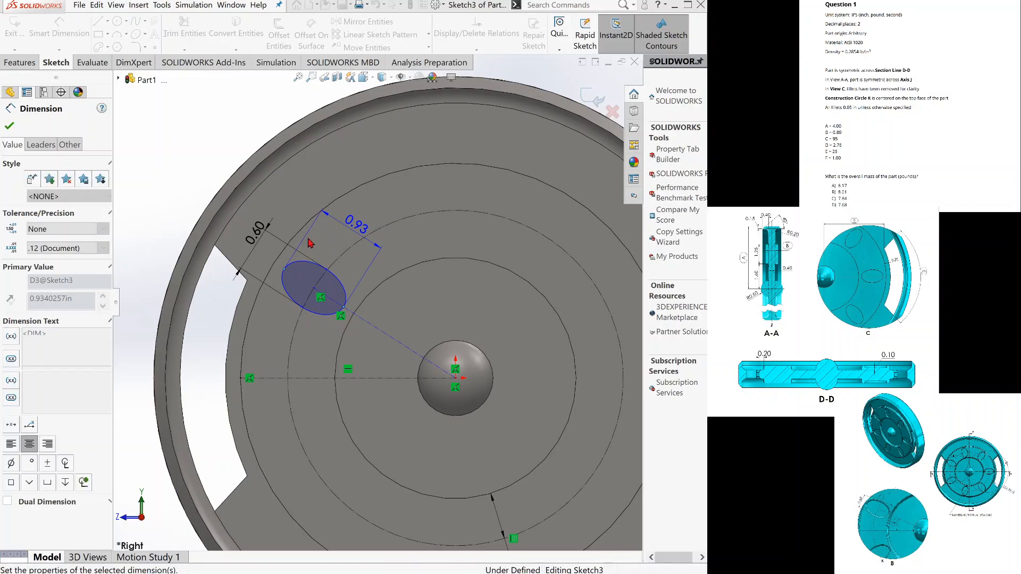
{"action": "left_click", "coordinate": [207, 181]}
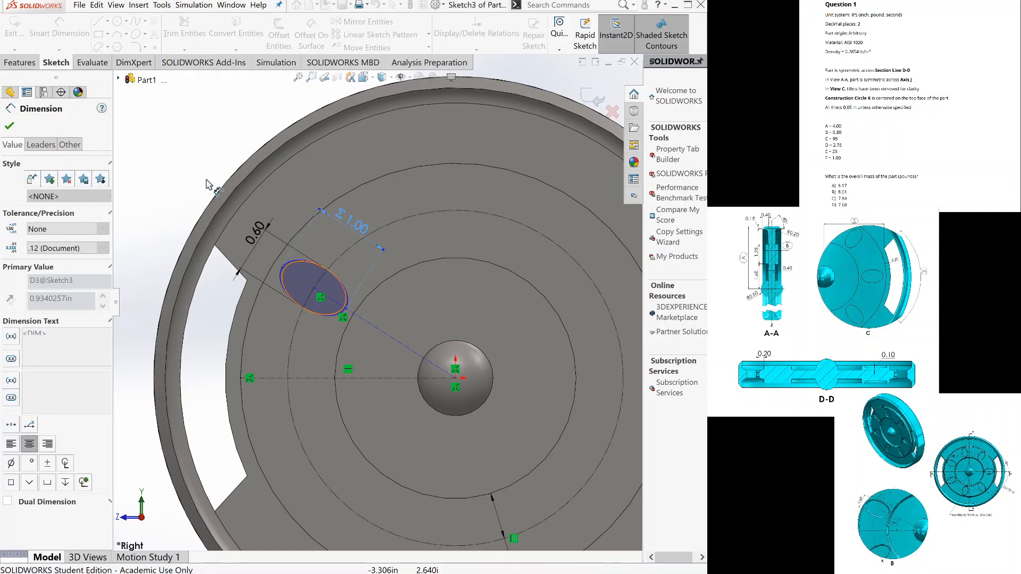
{"action": "left_click", "coordinate": [207, 184]}
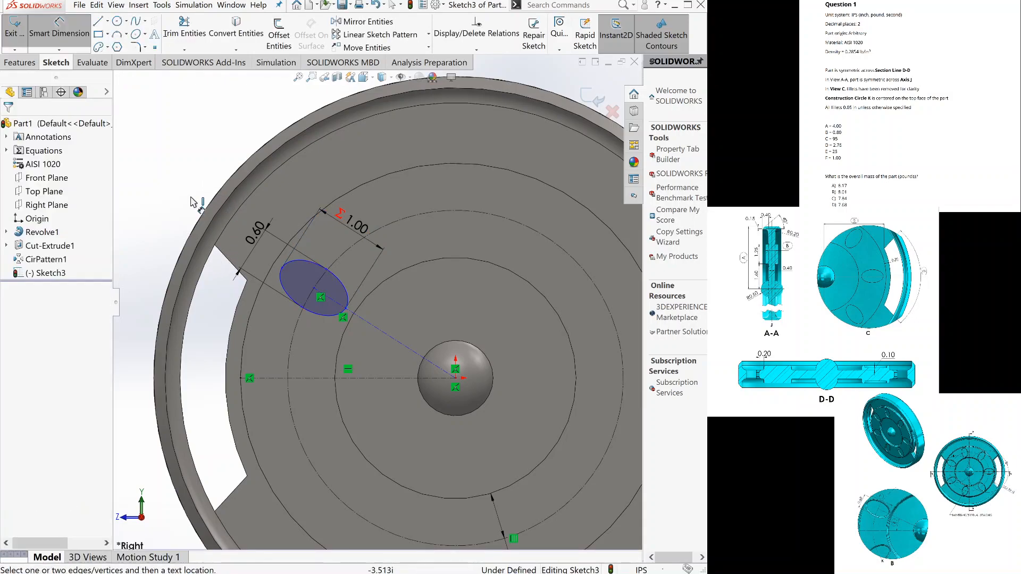
Dimension the angle between the horizontal and slanted construction lines to an equation-driven 25°.
{"action": "left_click", "coordinate": [391, 378]}
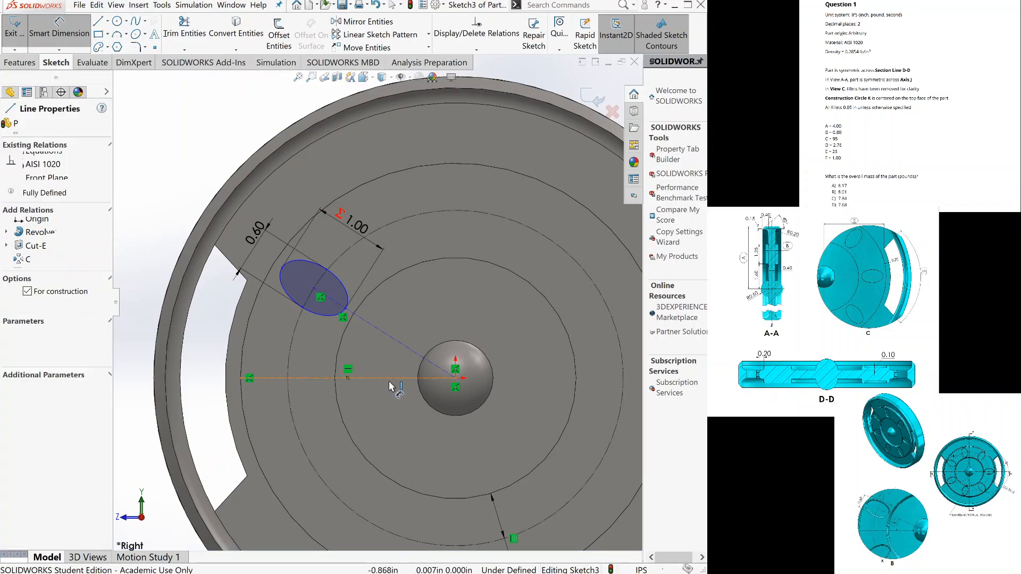
{"action": "left_click", "coordinate": [410, 352]}
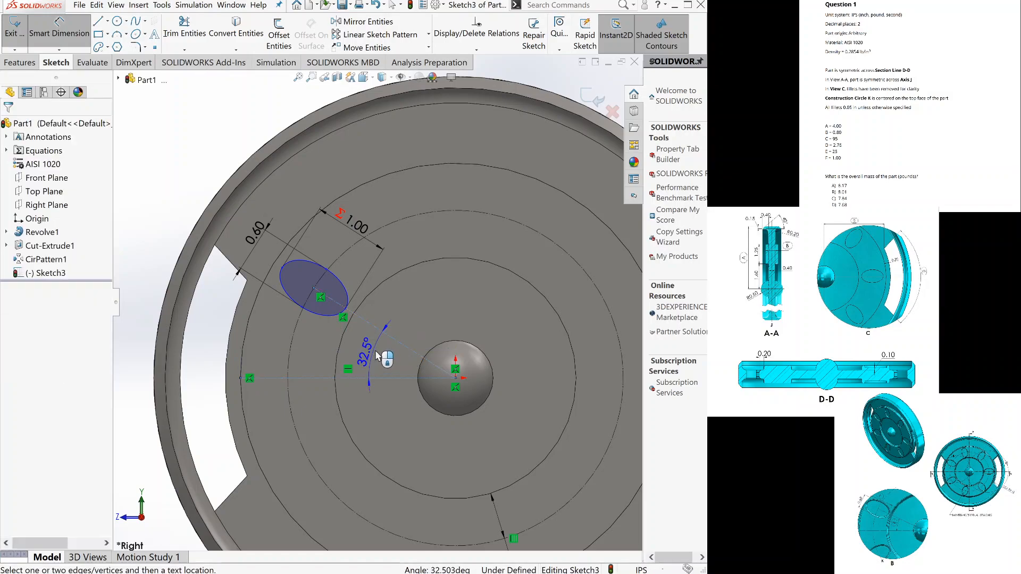
{"action": "left_click", "coordinate": [374, 356]}
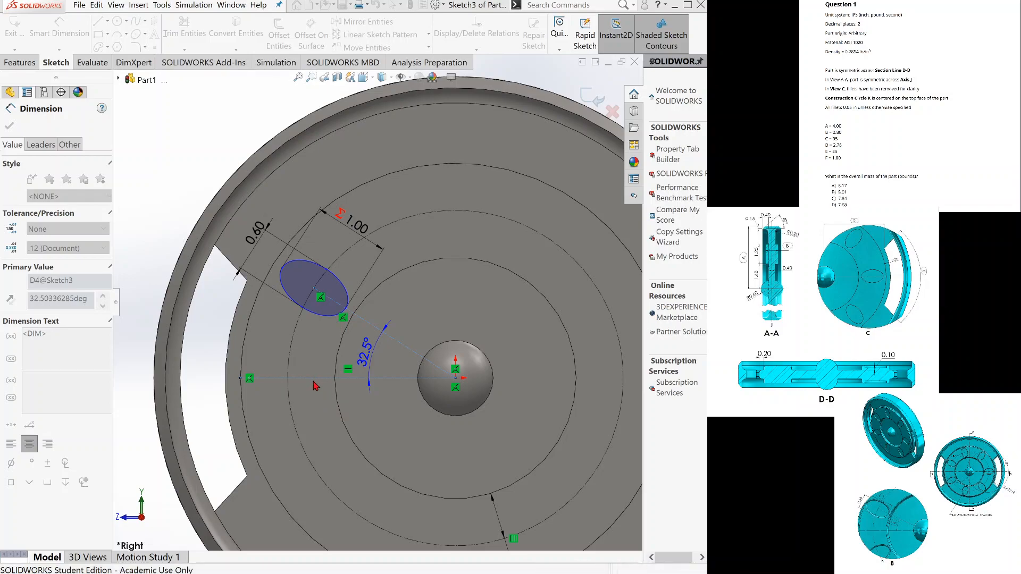
{"action": "left_click", "coordinate": [245, 334]}
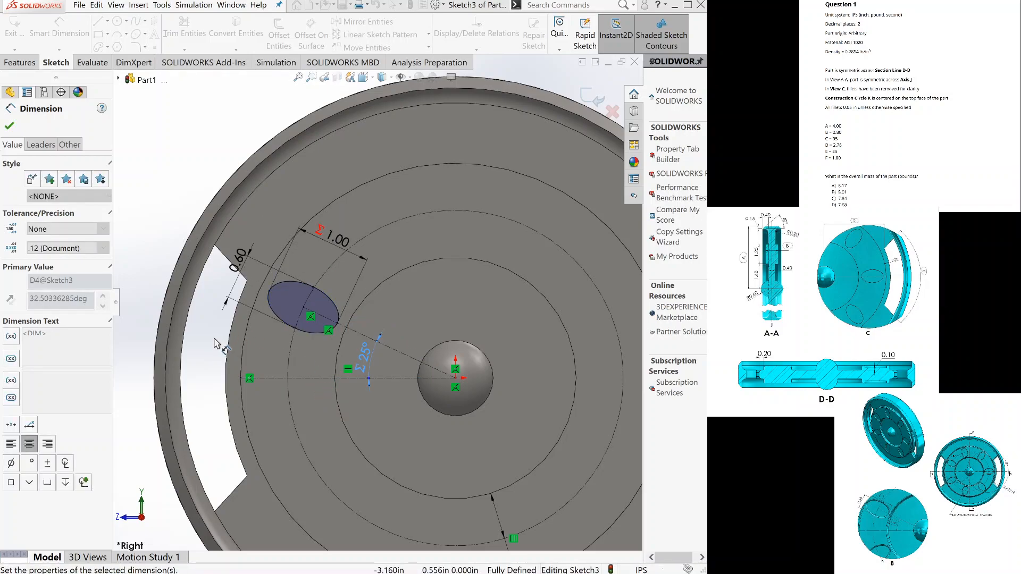
{"action": "left_click", "coordinate": [218, 340]}
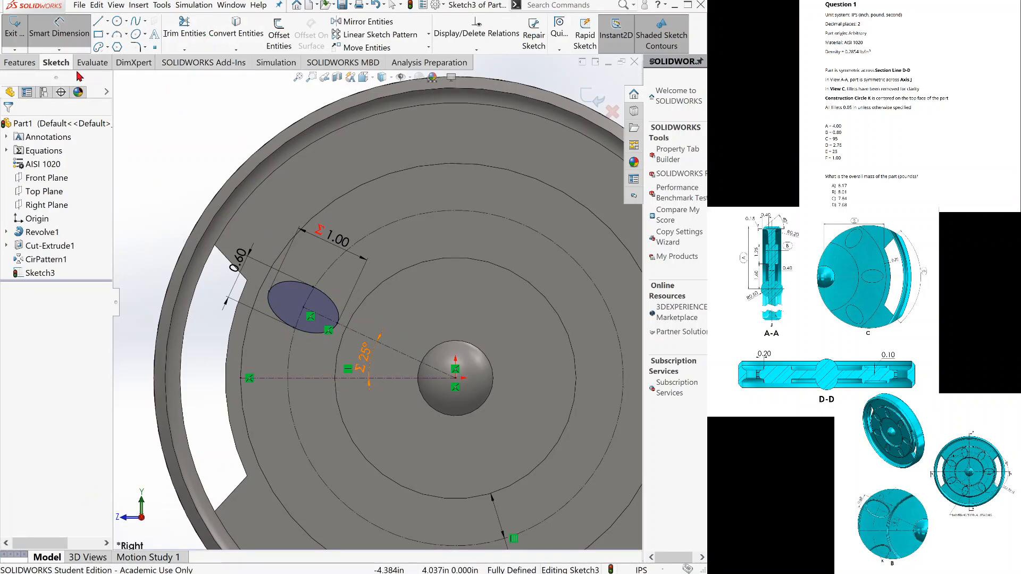
Cut the ellipse into the annular face with a Blind Extruded Cut 0.100 in deep.
{"action": "left_click", "coordinate": [32, 66]}
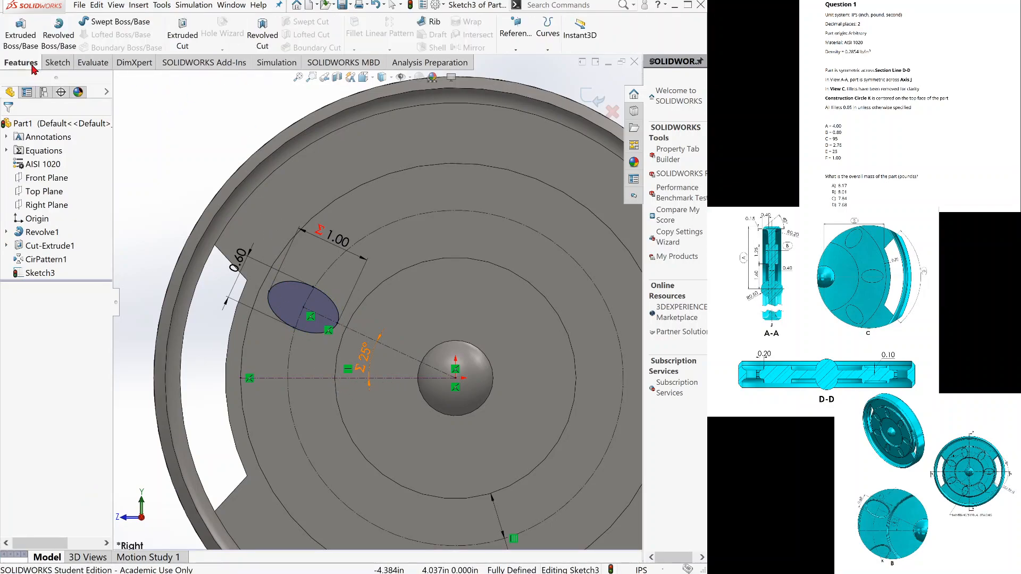
{"action": "left_click", "coordinate": [189, 33]}
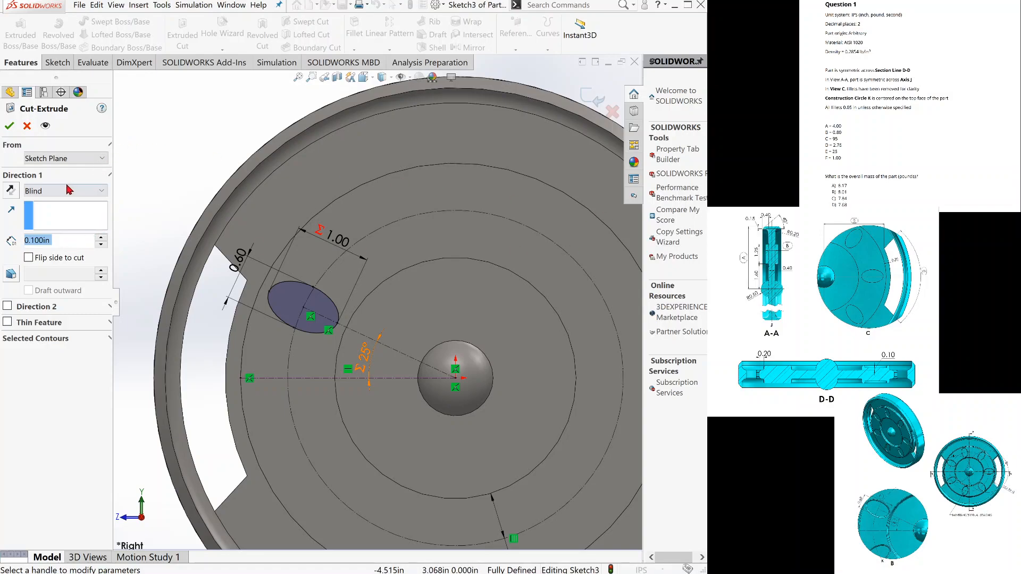
{"action": "left_click", "coordinate": [9, 128]}
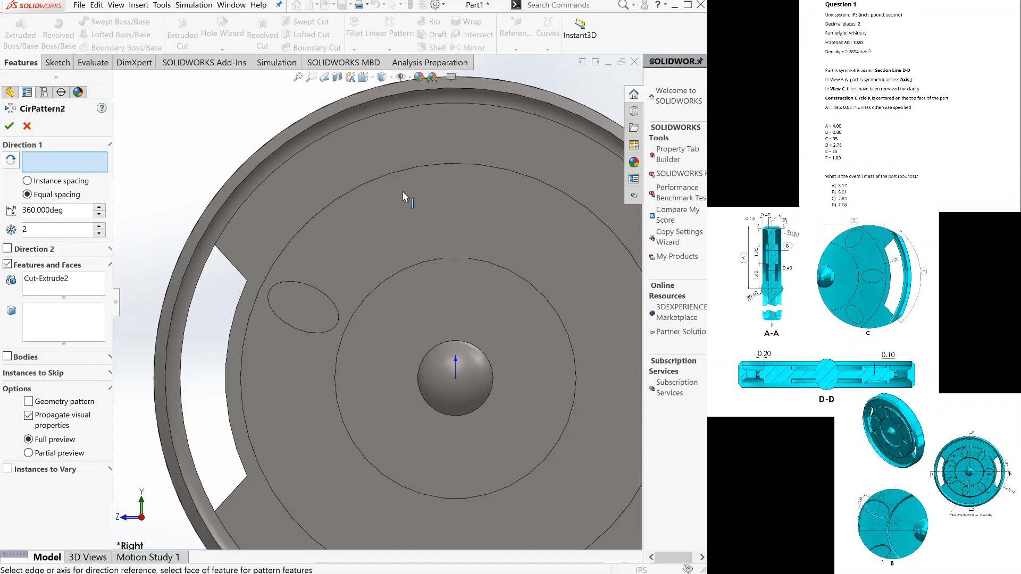
Circular-pattern the elliptical cut around the face's circular edge with 7 equally spaced instances over 360°.
{"action": "key", "text": "f"}
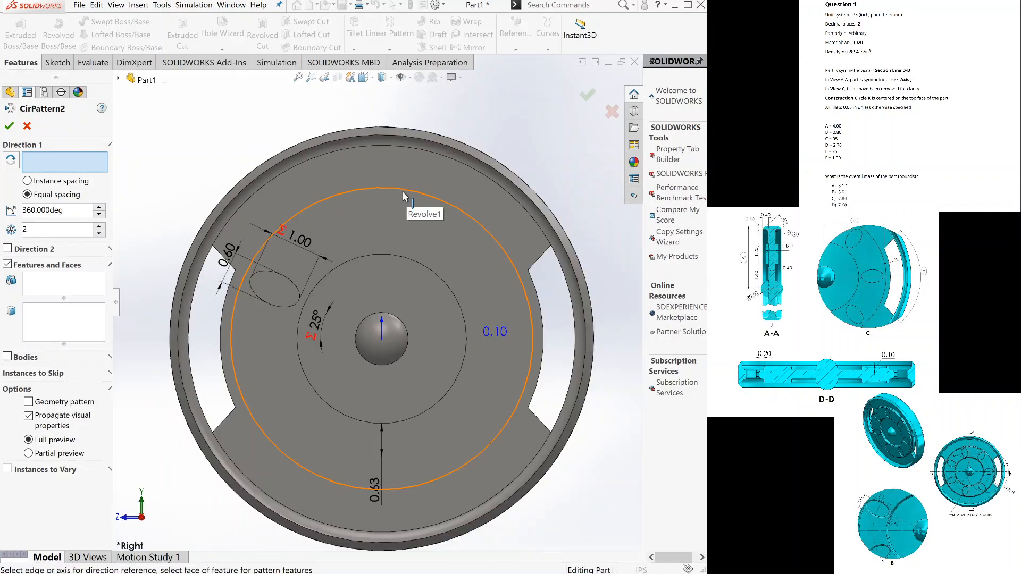
{"action": "left_click", "coordinate": [403, 194]}
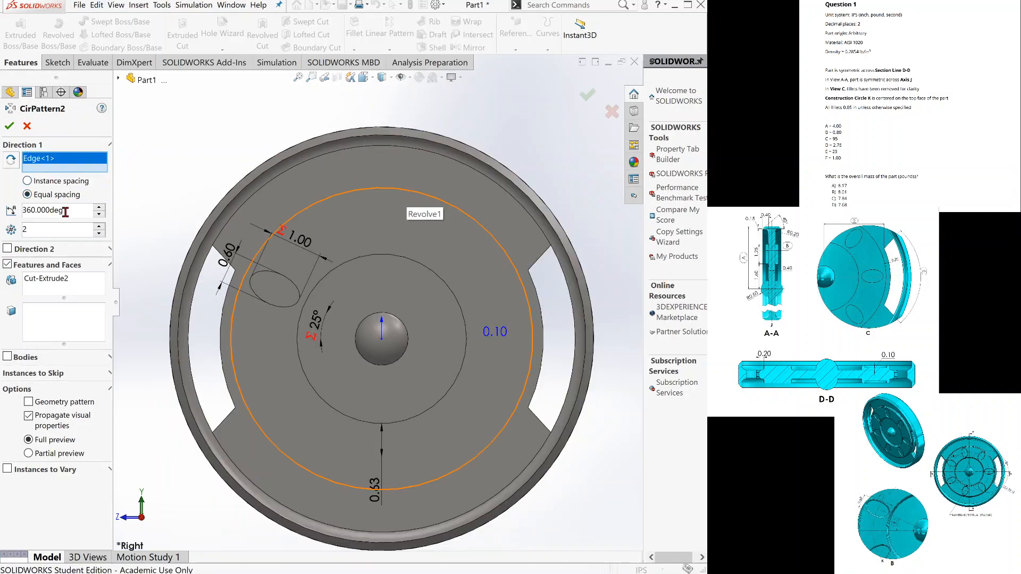
{"action": "left_click", "coordinate": [58, 231]}
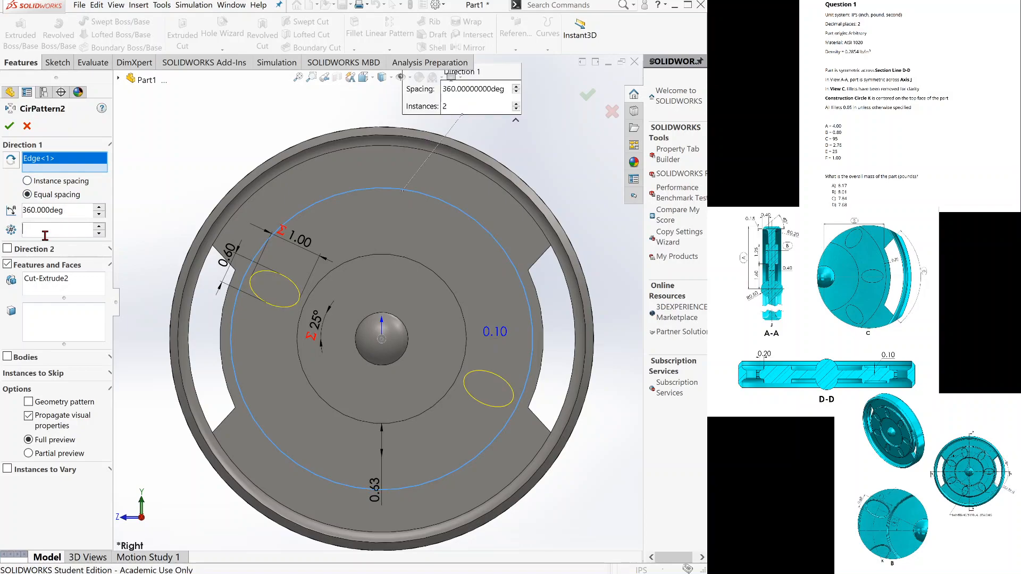
{"action": "double_click", "coordinate": [45, 234]}
{"action": "left_click", "coordinate": [66, 282]}
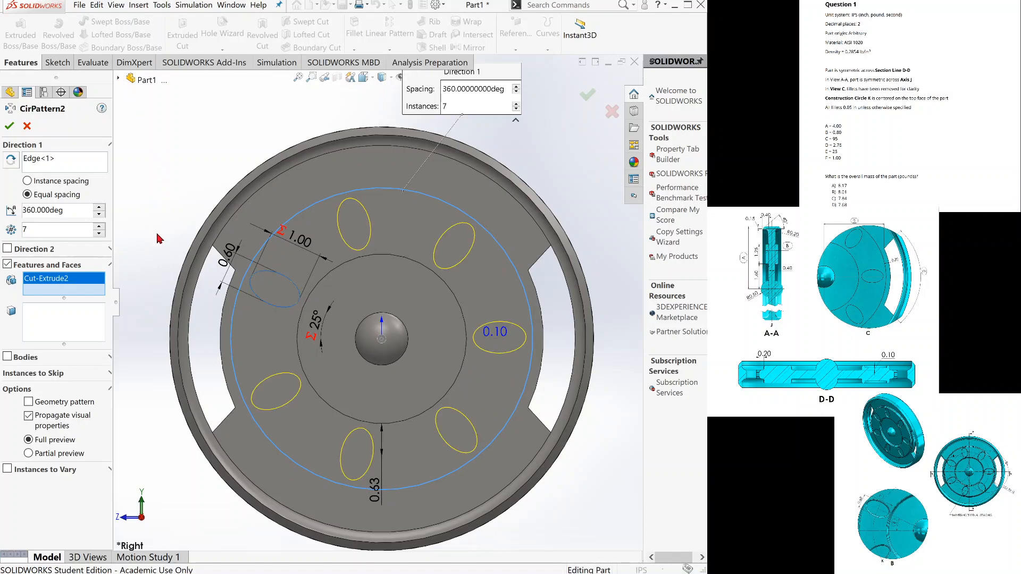
{"action": "left_click", "coordinate": [118, 79]}
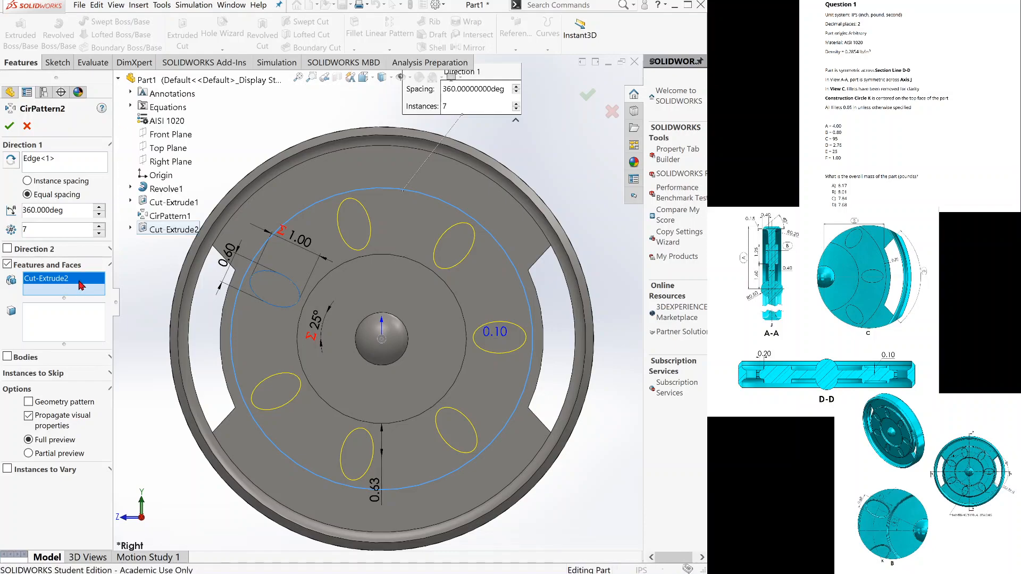
{"action": "left_click", "coordinate": [16, 126]}
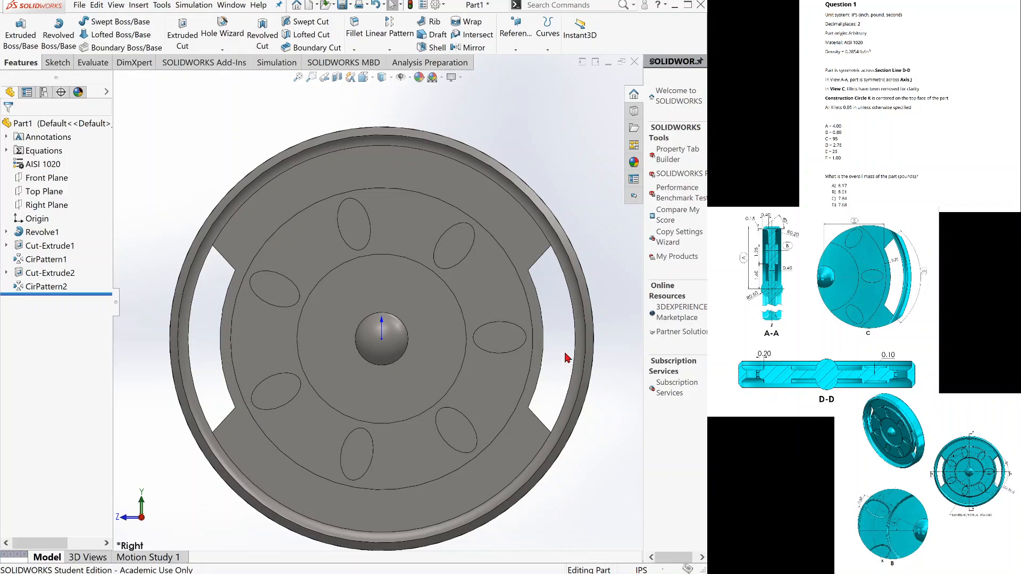
Mirror the circular pattern of elliptical pockets about the Right Plane onto the disc's other face.
{"action": "scroll", "coordinate": [557, 328], "scroll_direction": "up", "scroll_amount": 3}
{"action": "middle_click_drag", "start_coordinate": [557, 327], "coordinate": [493, 311]}
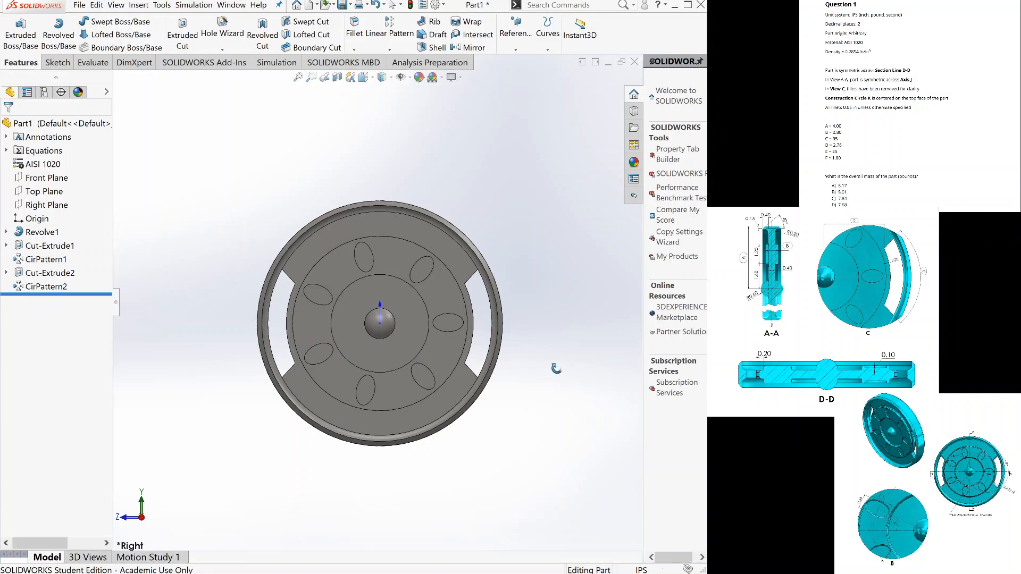
{"action": "middle_click_drag", "start_coordinate": [563, 358], "coordinate": [557, 370]}
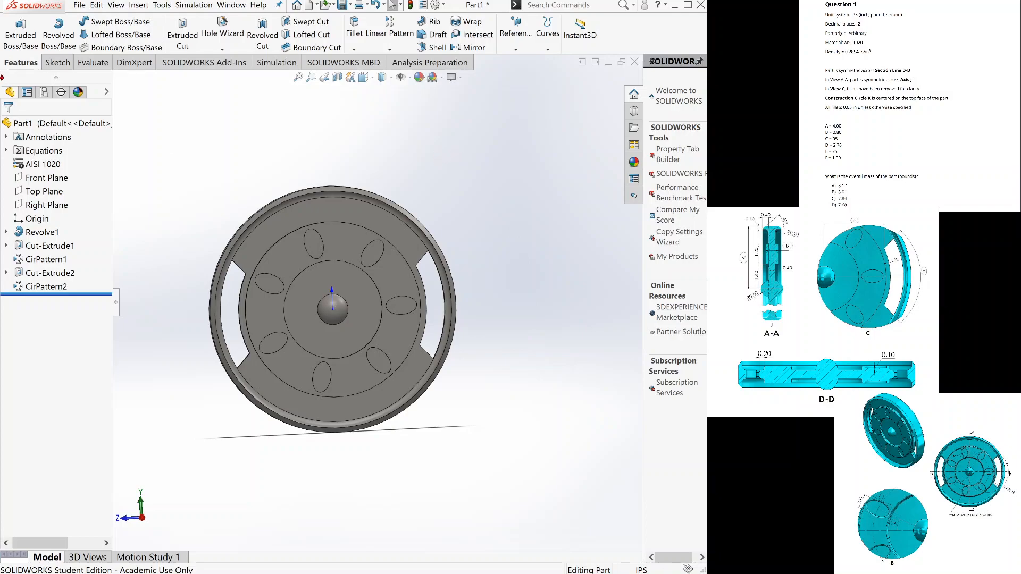
{"action": "left_click", "coordinate": [472, 49]}
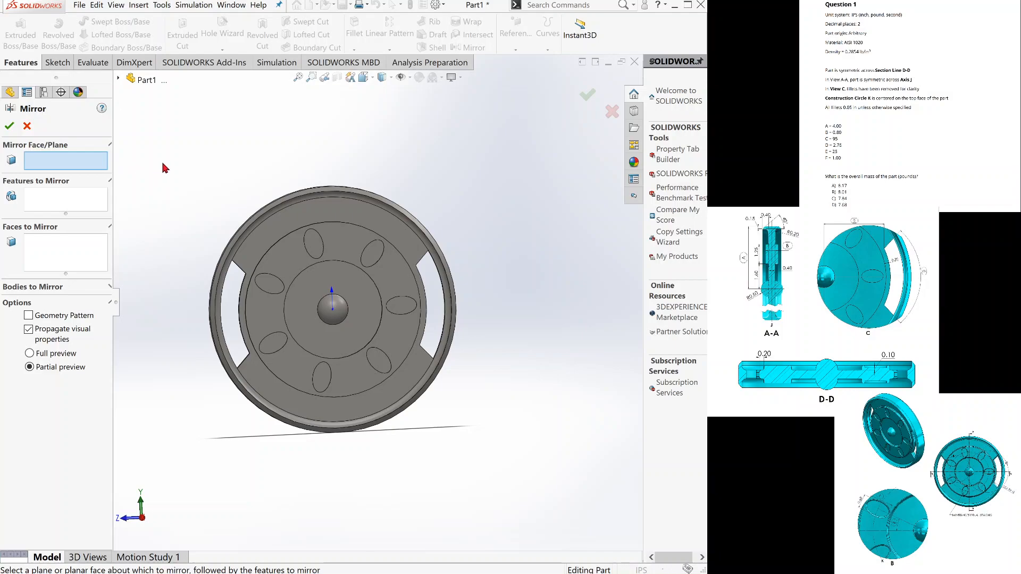
{"action": "key", "text": "c"}
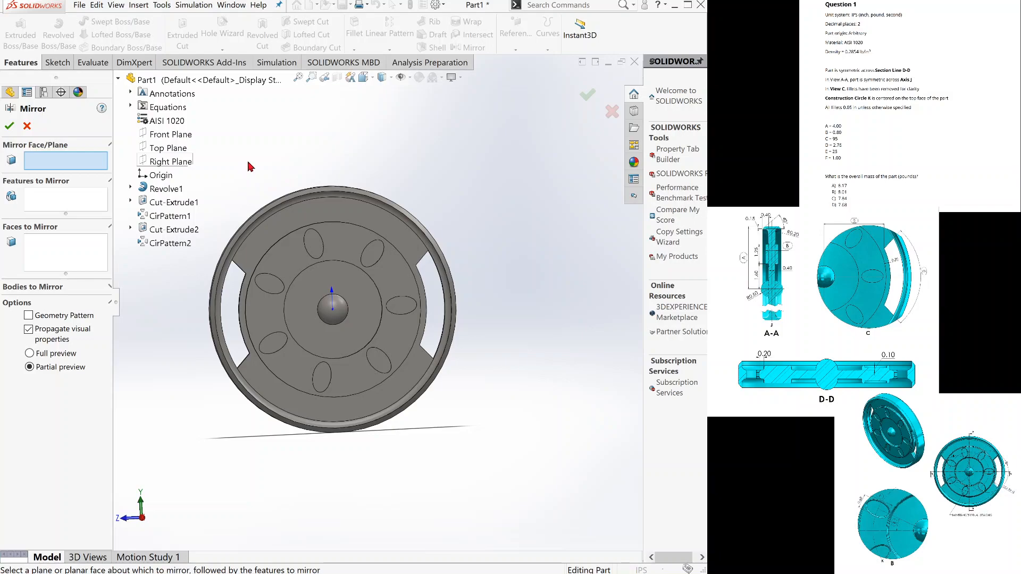
{"action": "key", "text": "ctrl+shift+z"}
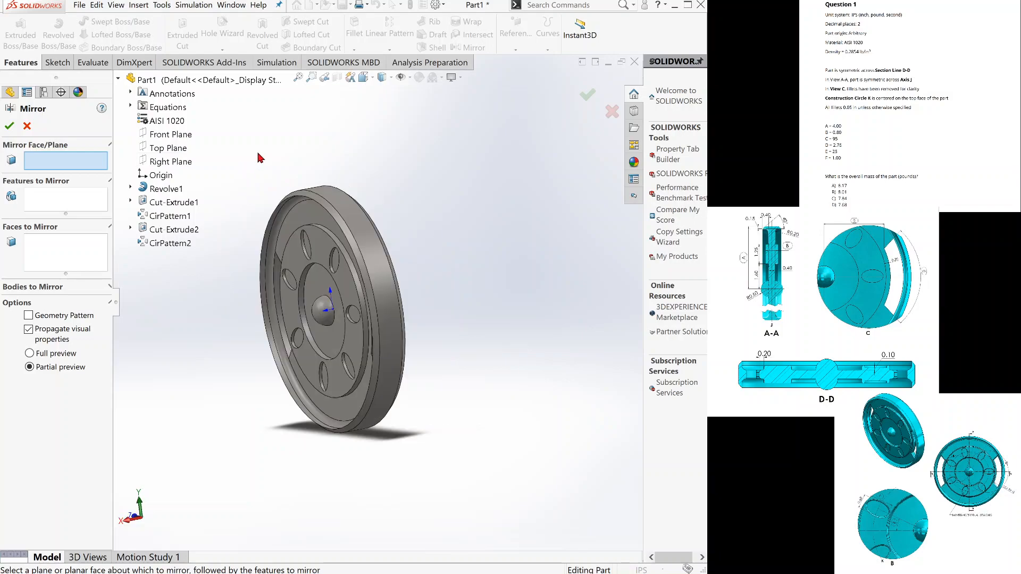
{"action": "left_click", "coordinate": [181, 162]}
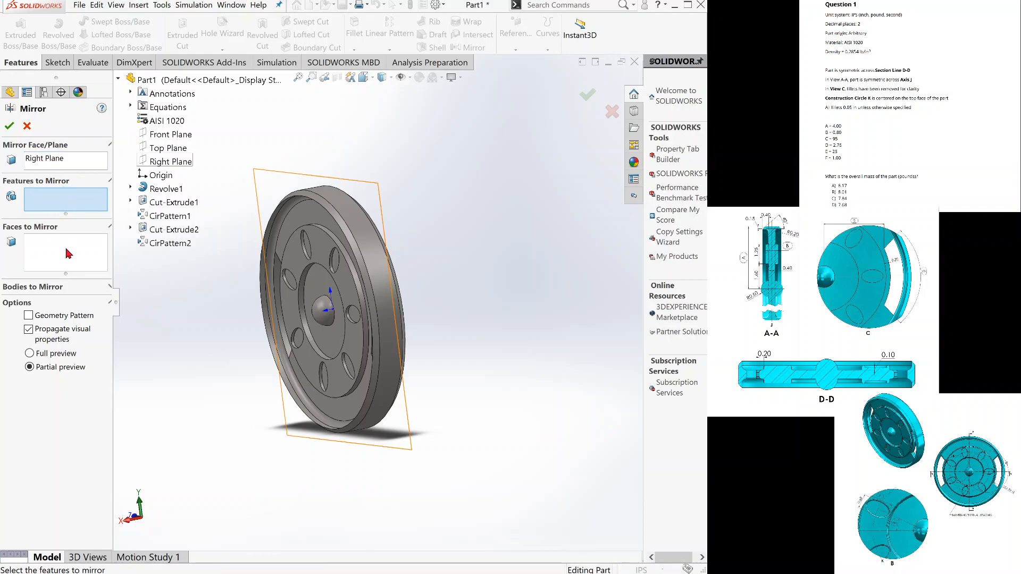
{"action": "left_click", "coordinate": [172, 245]}
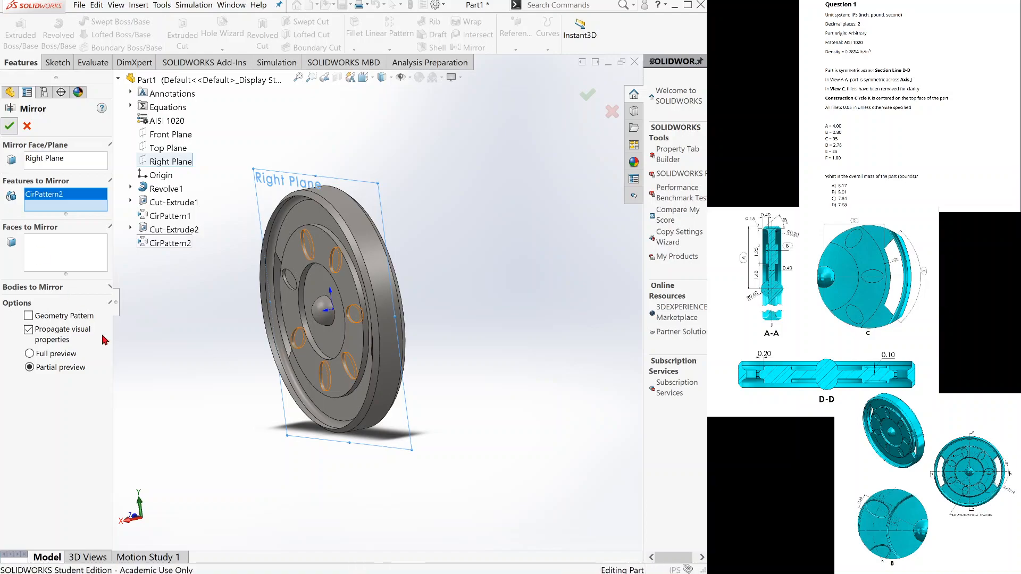
{"action": "key", "text": "Return"}
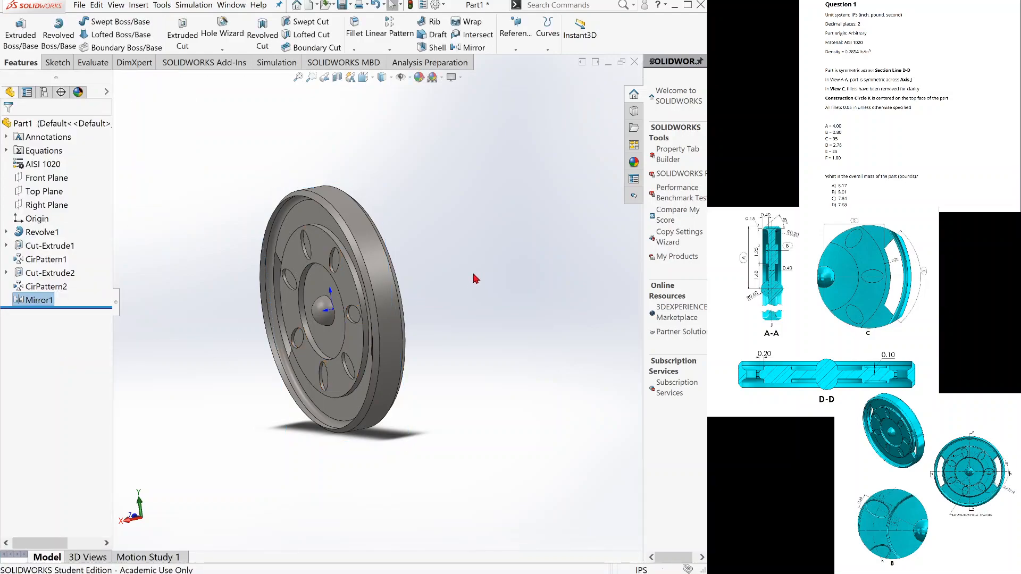
{"action": "scroll", "coordinate": [477, 272], "scroll_direction": "up", "scroll_amount": 1}
{"action": "middle_click_drag", "start_coordinate": [476, 273], "coordinate": [401, 278]}
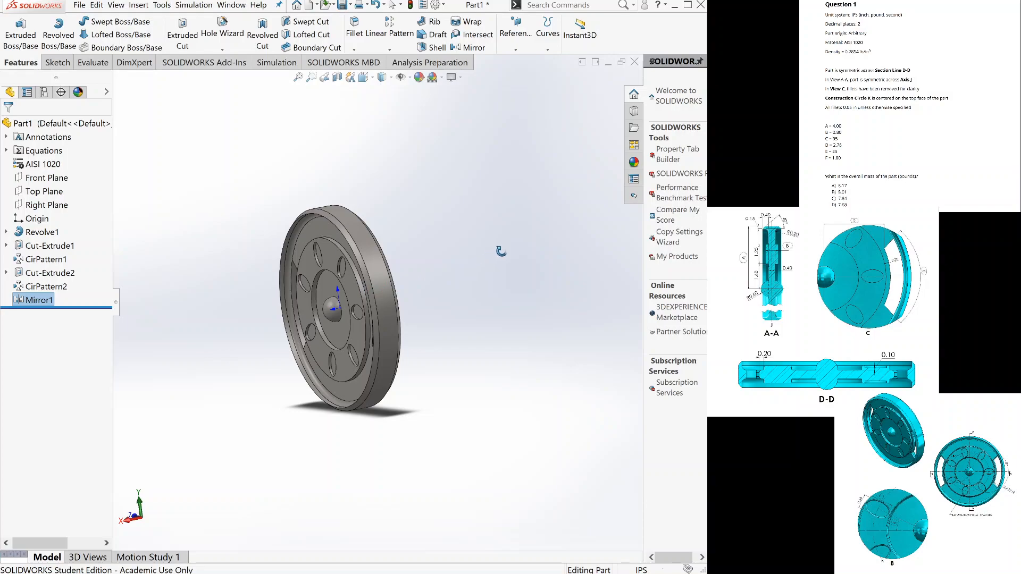
{"action": "key", "text": "Escape"}
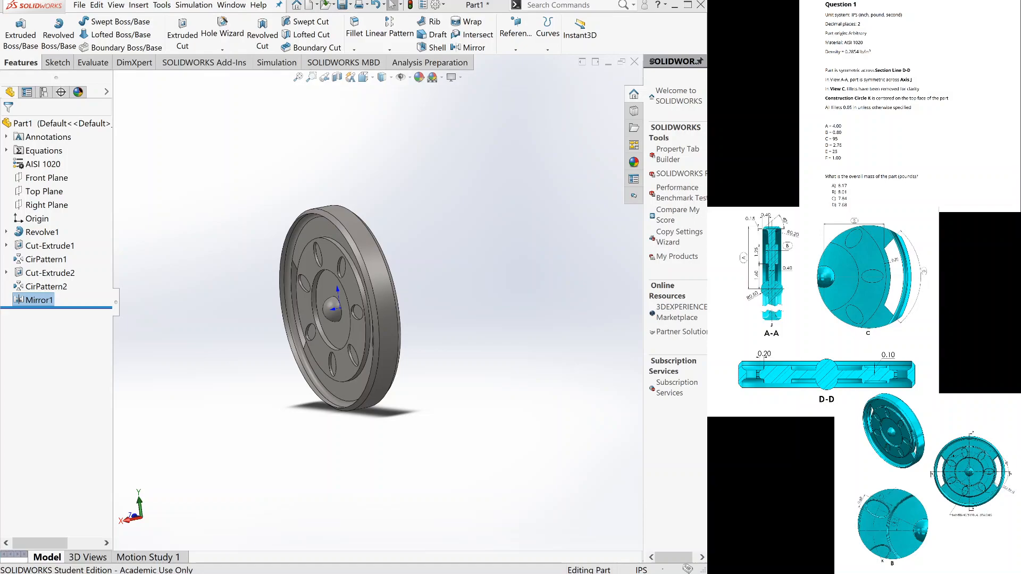
{"action": "key", "text": "Escape"}
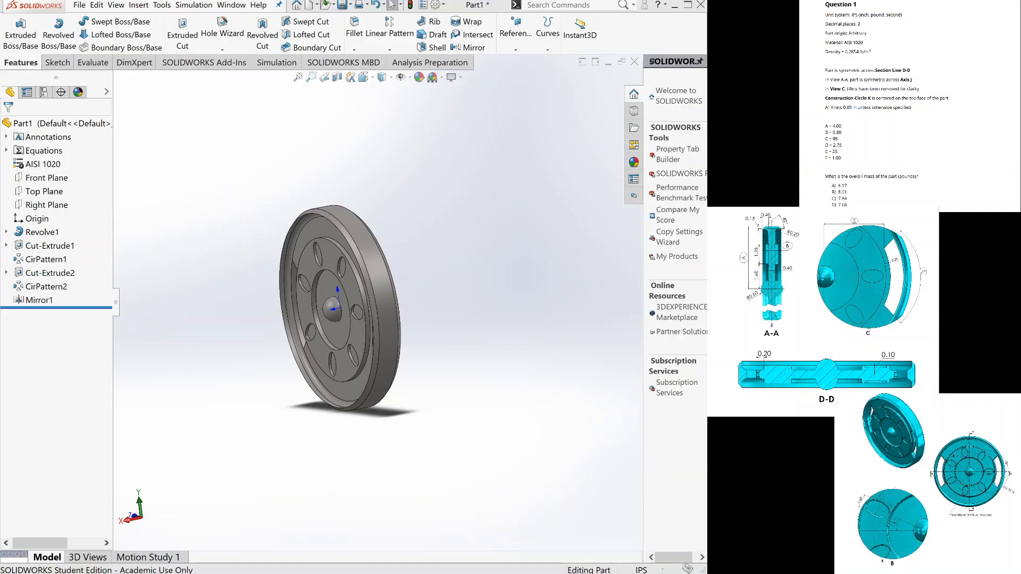
Start a symmetric circular-profile fillet and select the eight edges outlining one rim slot on both faces of the disc.
{"action": "key", "text": "ctrl+4"}
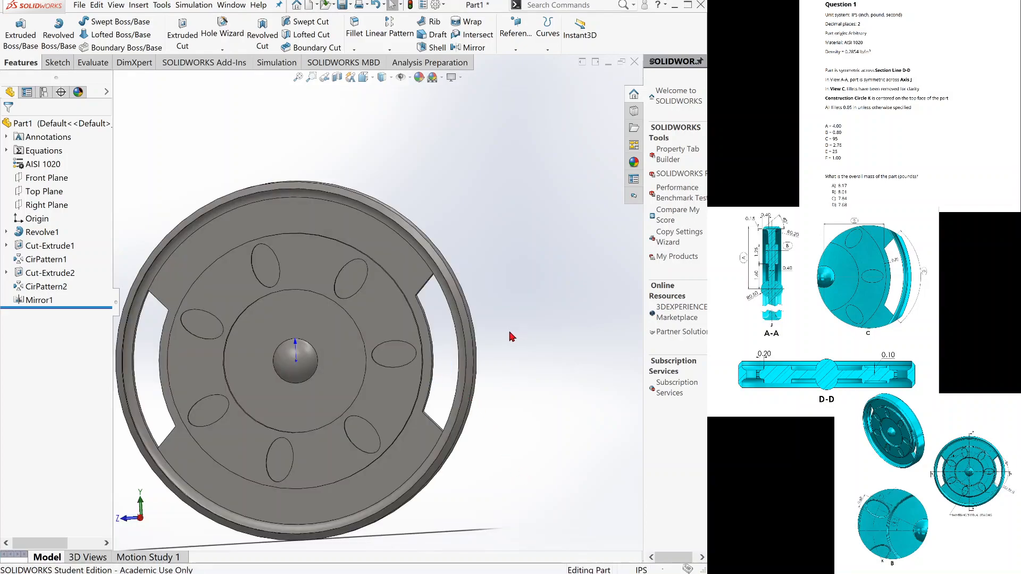
{"action": "middle_click_drag", "start_coordinate": [481, 342], "coordinate": [490, 334]}
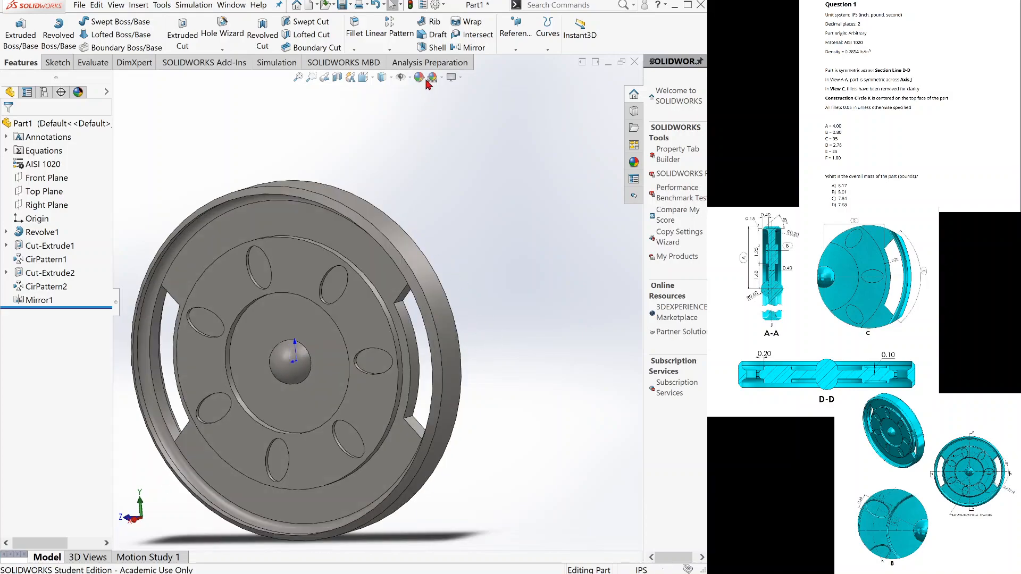
{"action": "left_click", "coordinate": [356, 38]}
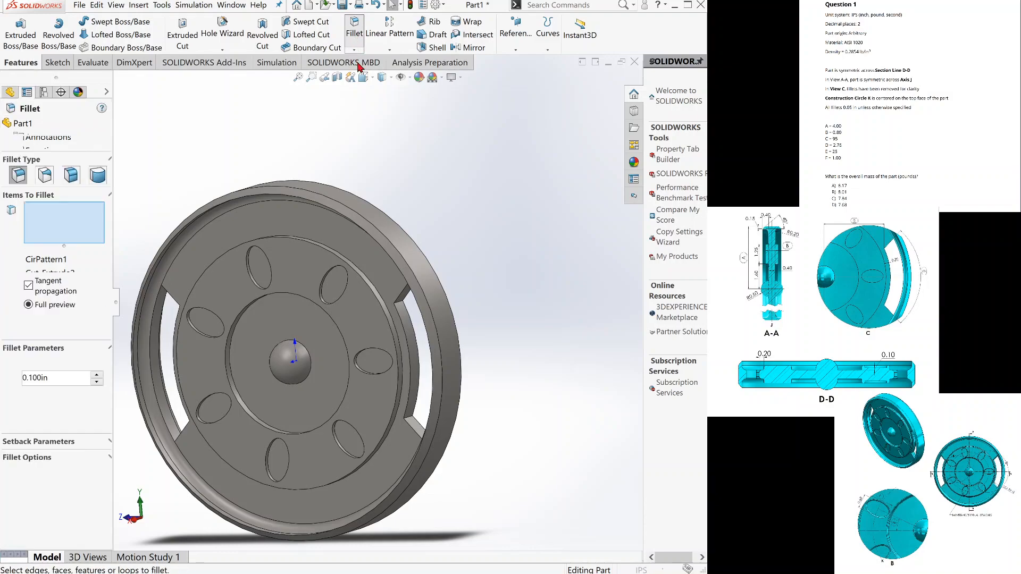
{"action": "left_click", "coordinate": [405, 332]}
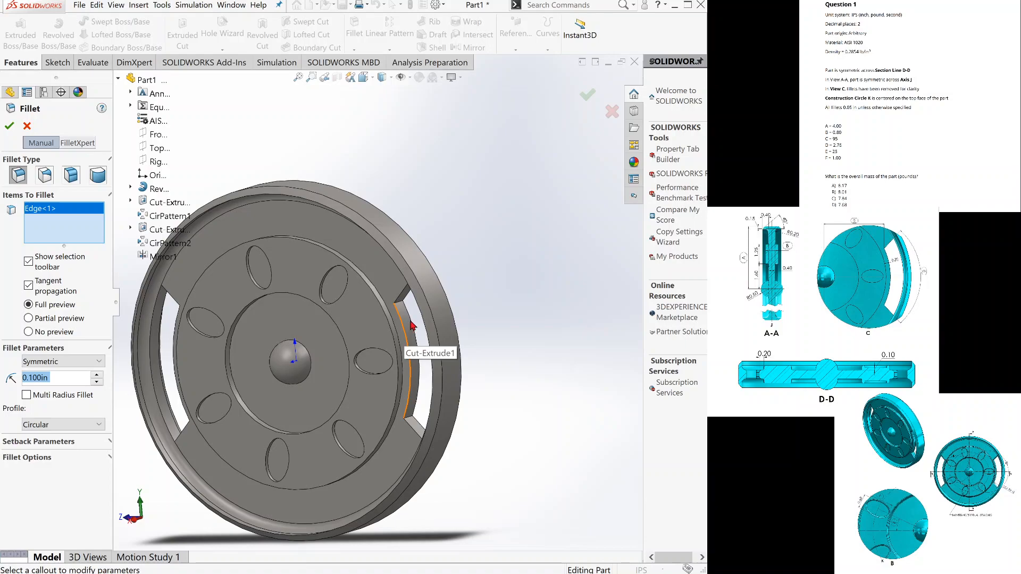
{"action": "left_click", "coordinate": [412, 325]}
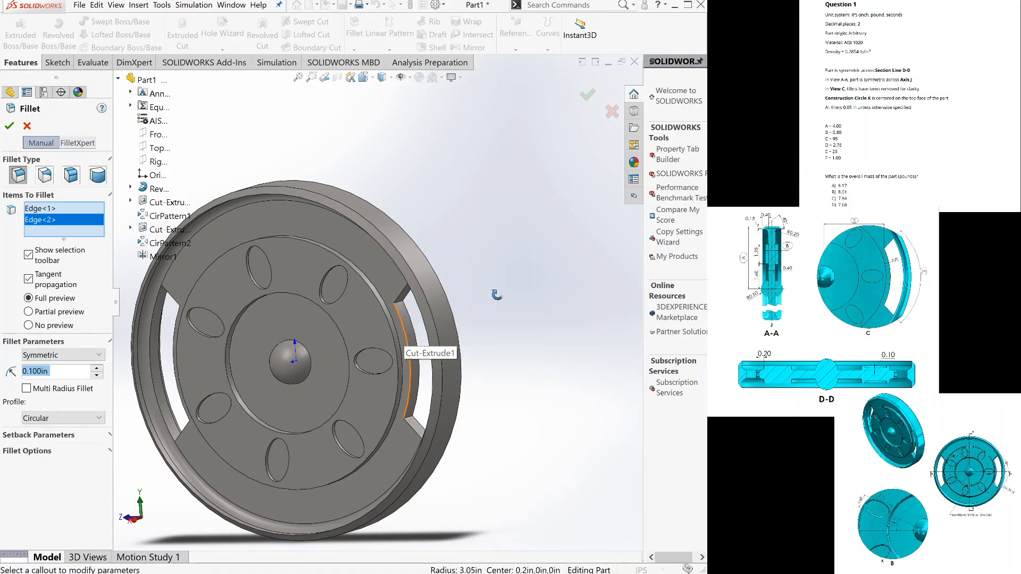
{"action": "left_click", "coordinate": [416, 276]}
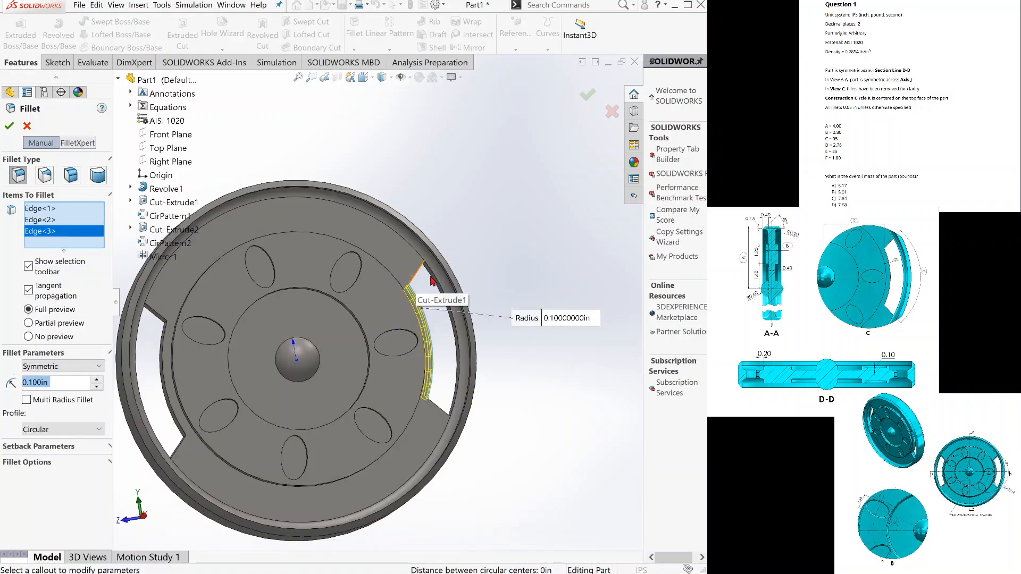
{"action": "left_click", "coordinate": [435, 283]}
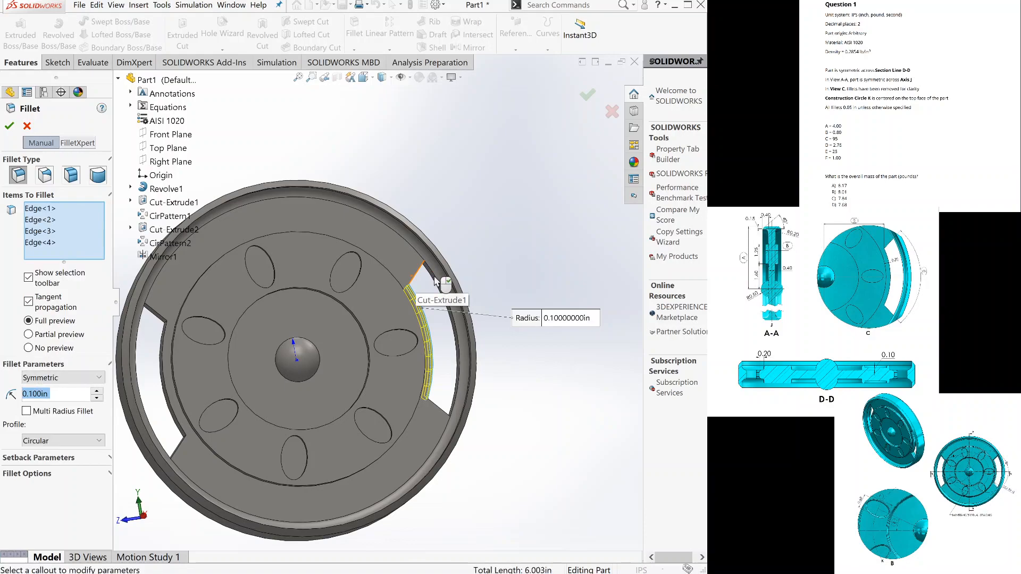
{"action": "left_click", "coordinate": [434, 280]}
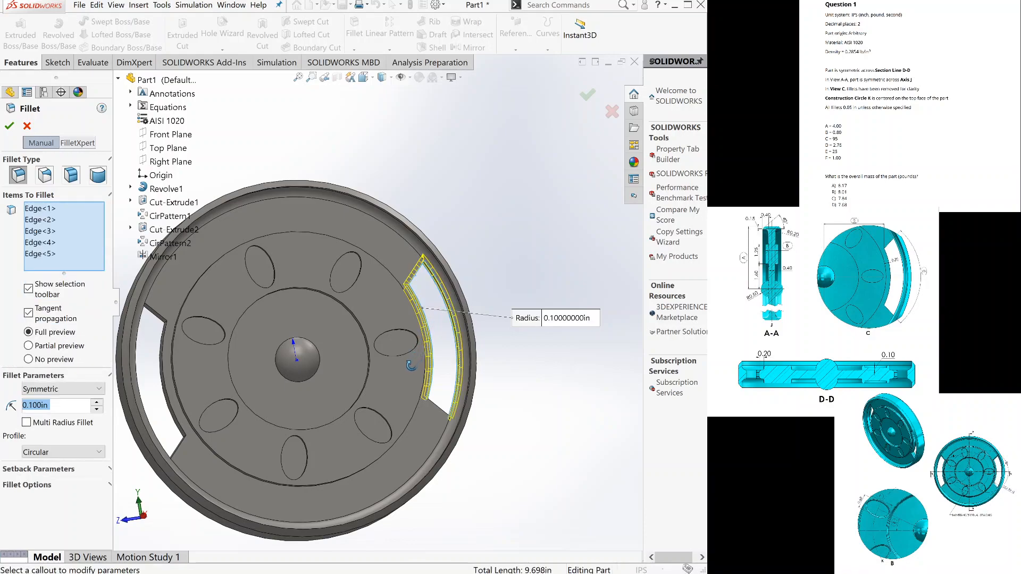
{"action": "left_click", "coordinate": [433, 404]}
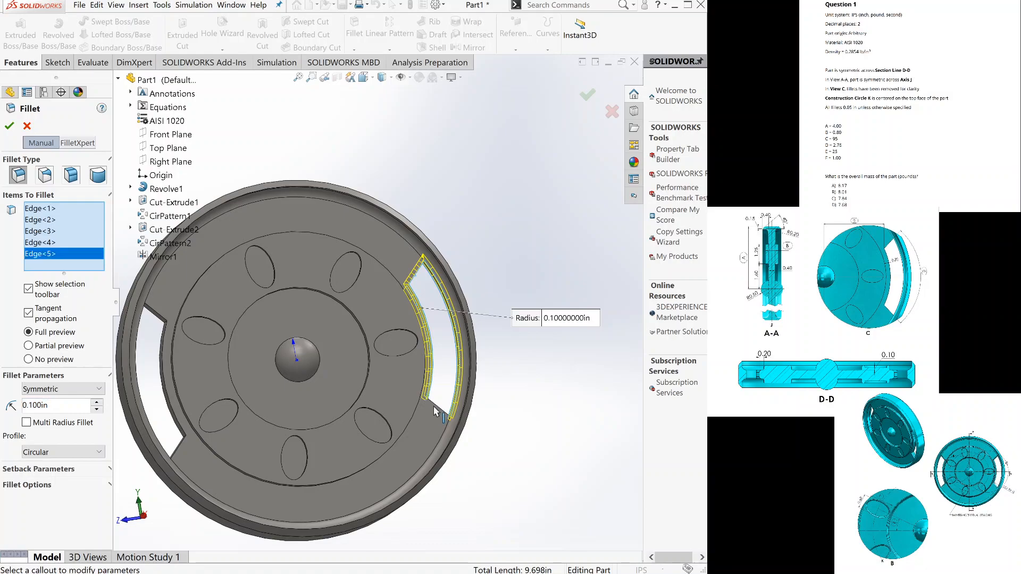
{"action": "middle_click_drag", "start_coordinate": [433, 406], "coordinate": [429, 421]}
{"action": "left_click", "coordinate": [436, 401]}
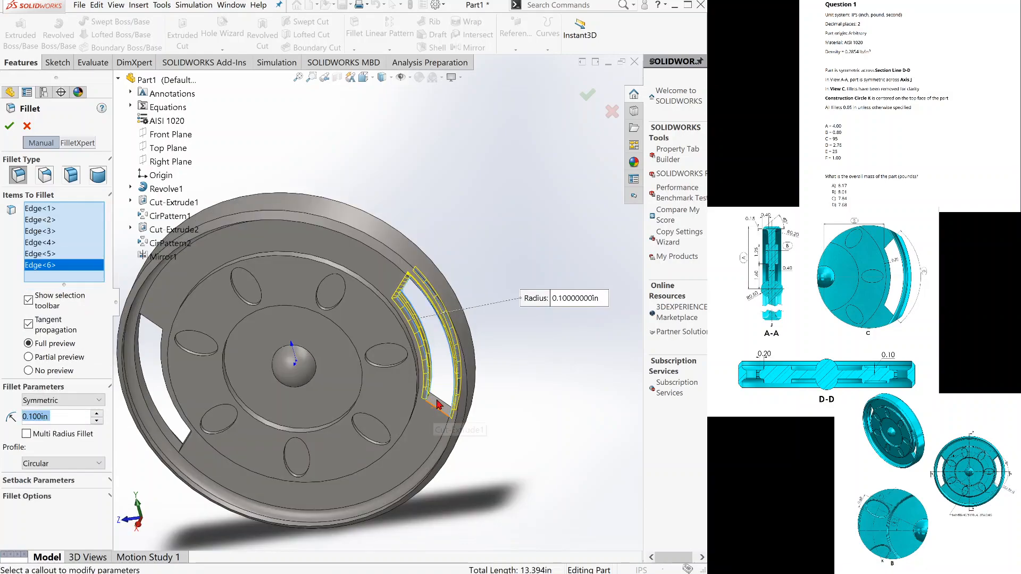
{"action": "left_click", "coordinate": [438, 405]}
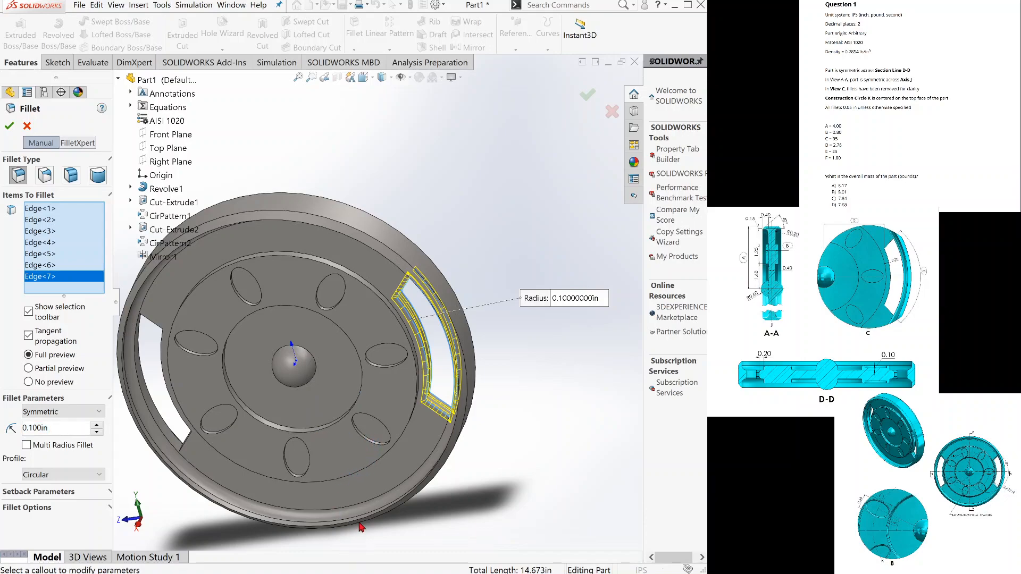
{"action": "key", "text": "ctrl+shift+z"}
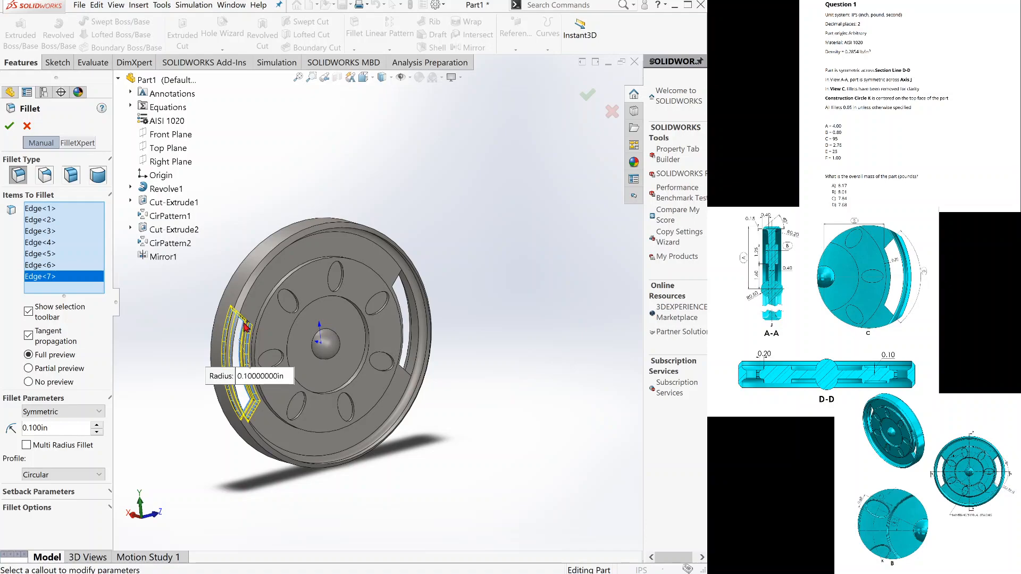
{"action": "left_click", "coordinate": [248, 323]}
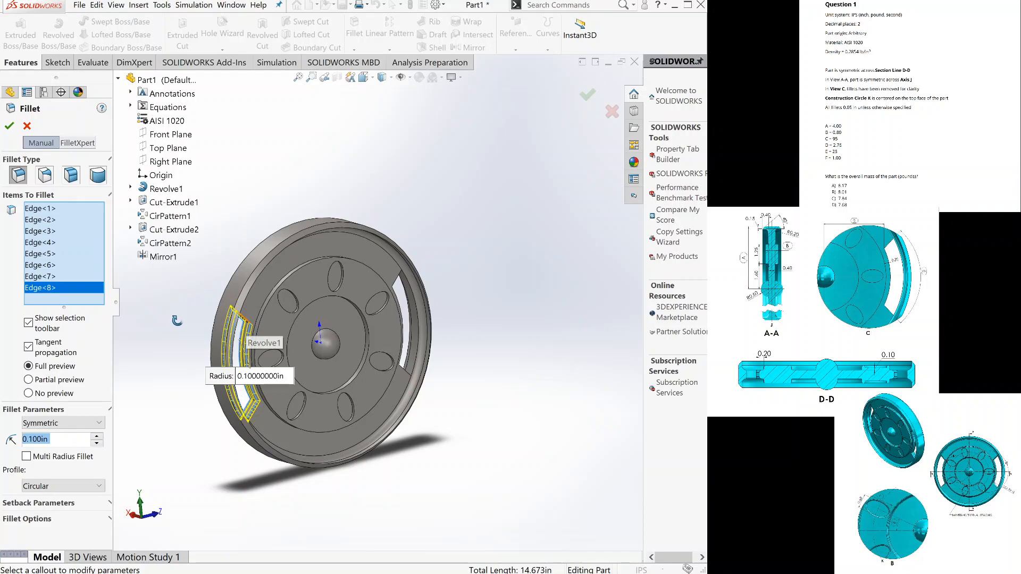
Add the edges outlining the opposite rim slot on both faces of the disc to the fillet selection.
{"action": "middle_click_drag", "start_coordinate": [475, 373], "coordinate": [420, 367]}
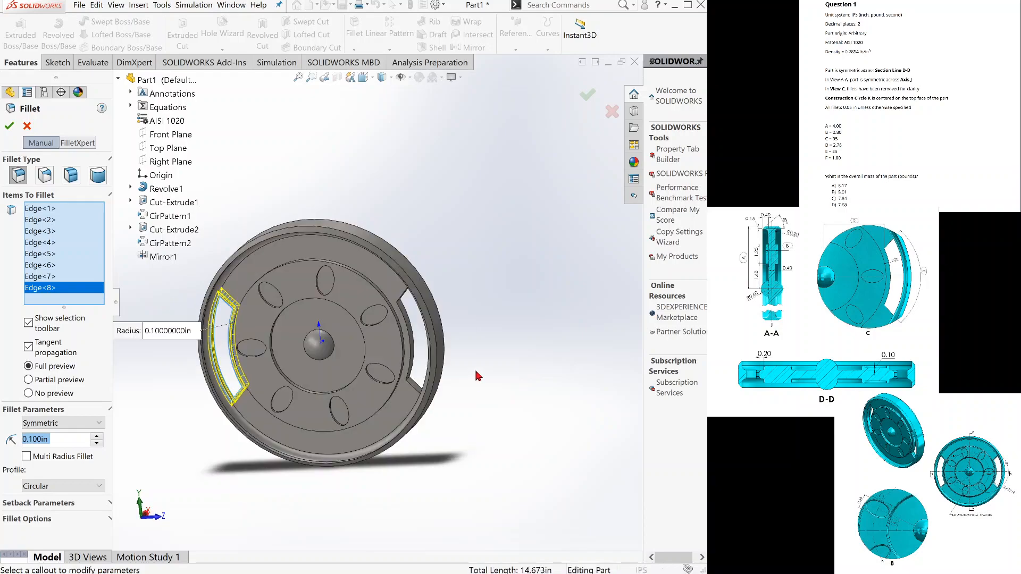
{"action": "left_click", "coordinate": [411, 340]}
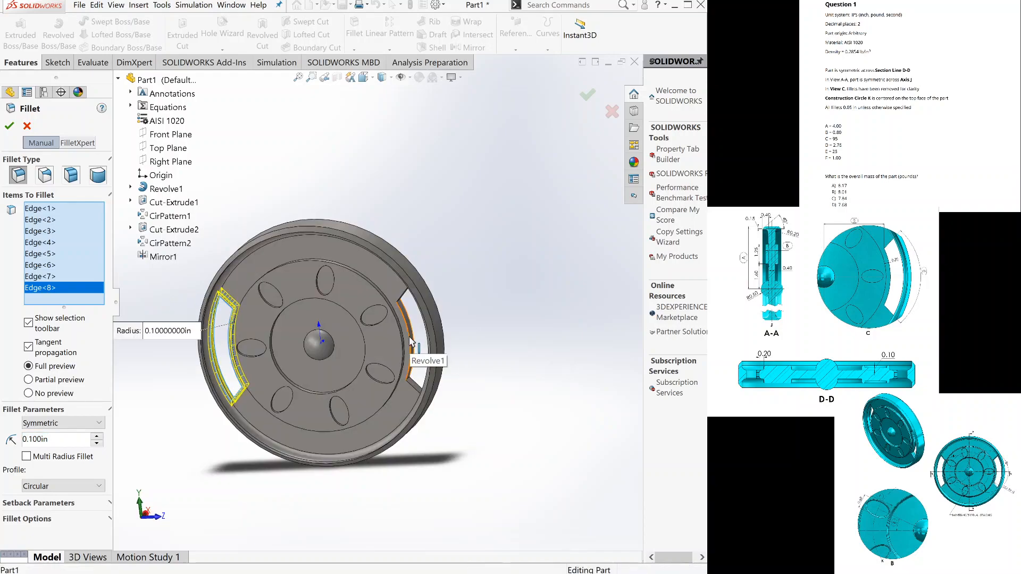
{"action": "left_click", "coordinate": [409, 338]}
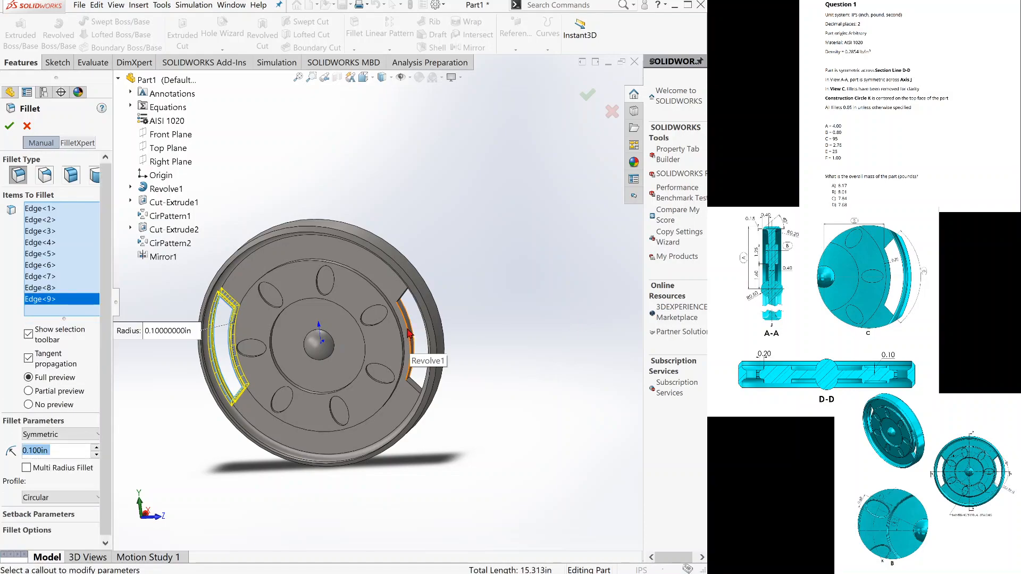
{"action": "left_click", "coordinate": [409, 321]}
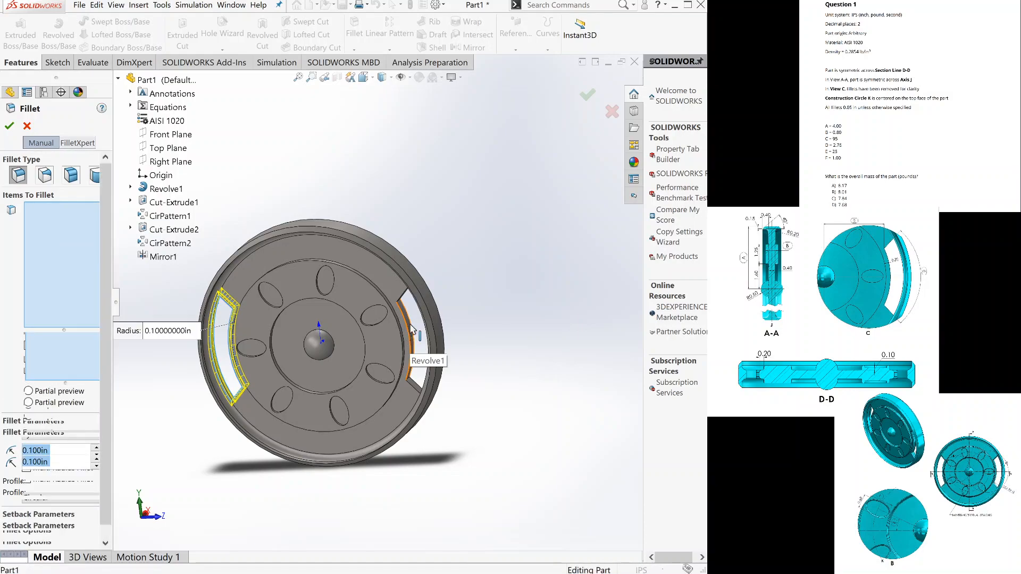
{"action": "left_click", "coordinate": [402, 302]}
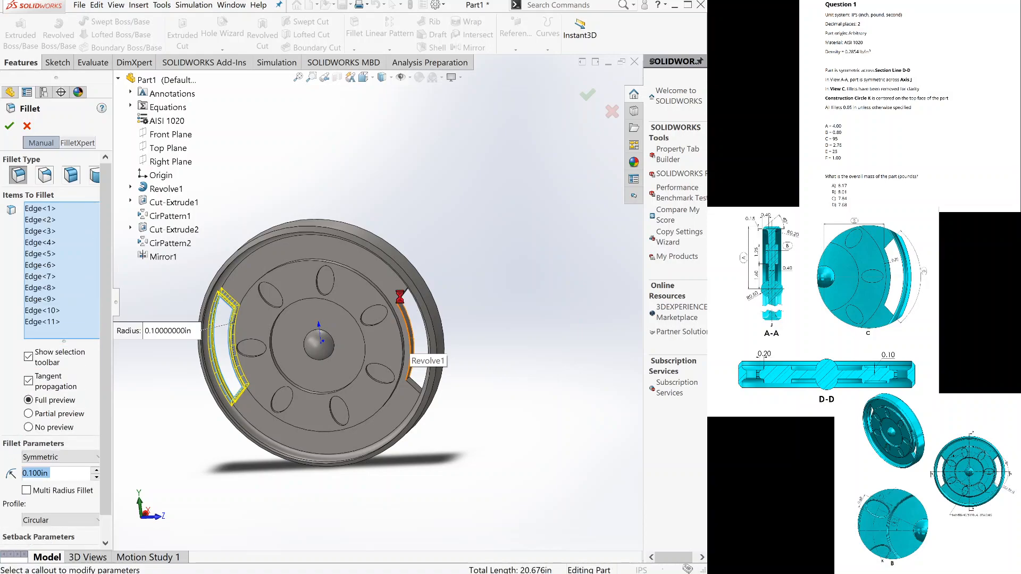
{"action": "left_click", "coordinate": [416, 390]}
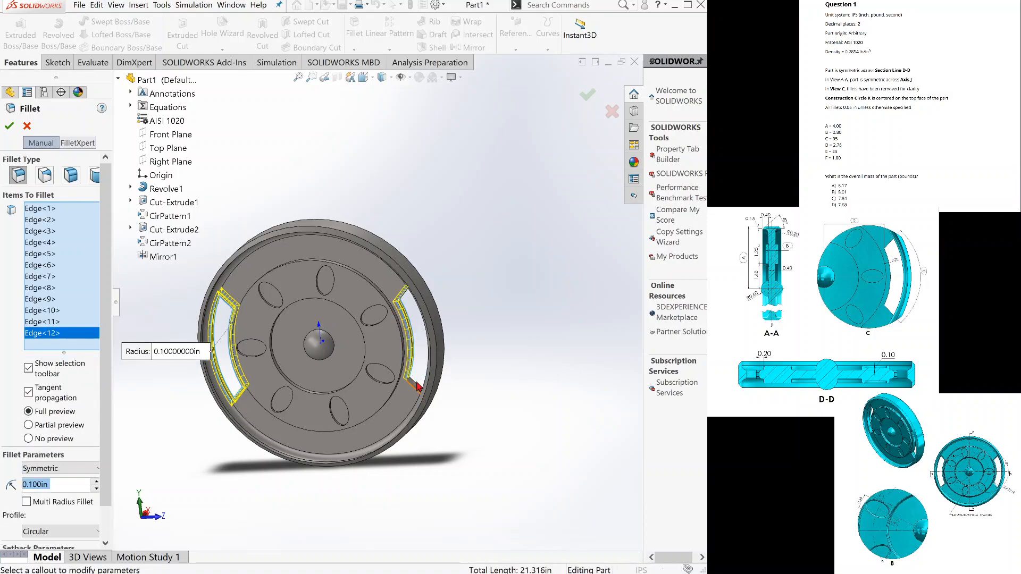
{"action": "left_click", "coordinate": [417, 385]}
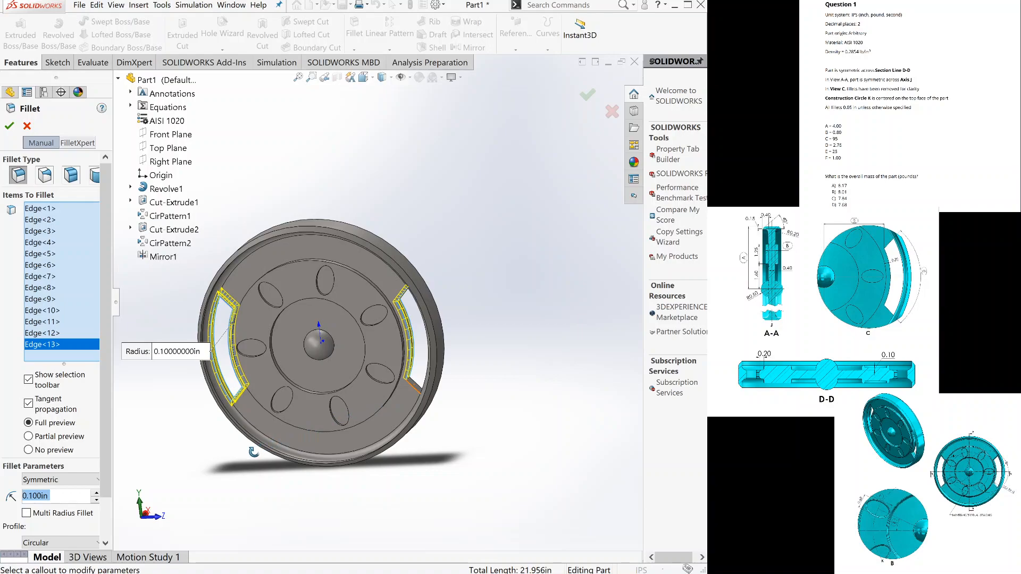
{"action": "left_click", "coordinate": [233, 408]}
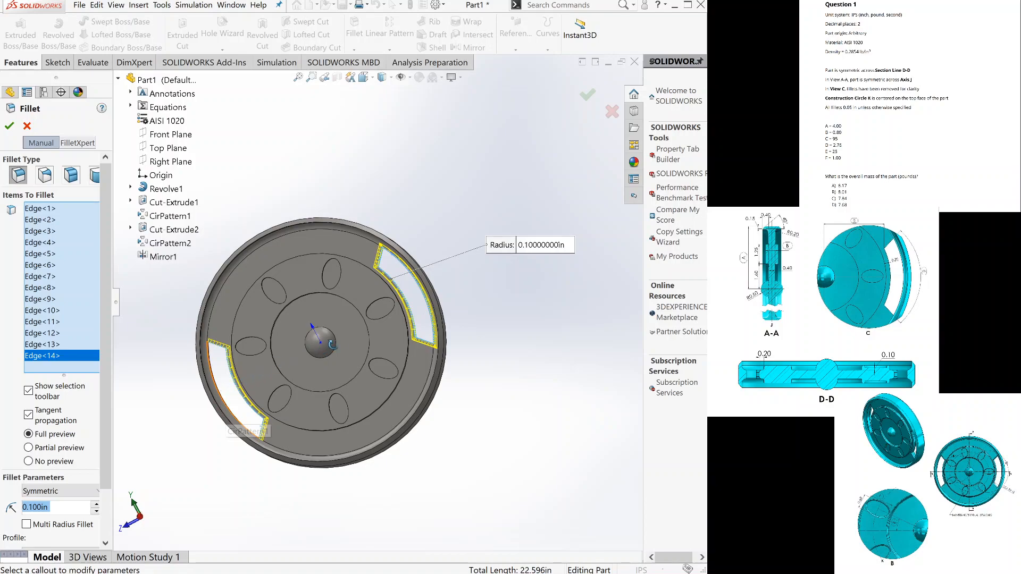
{"action": "middle_click_drag", "start_coordinate": [383, 329], "coordinate": [451, 298]}
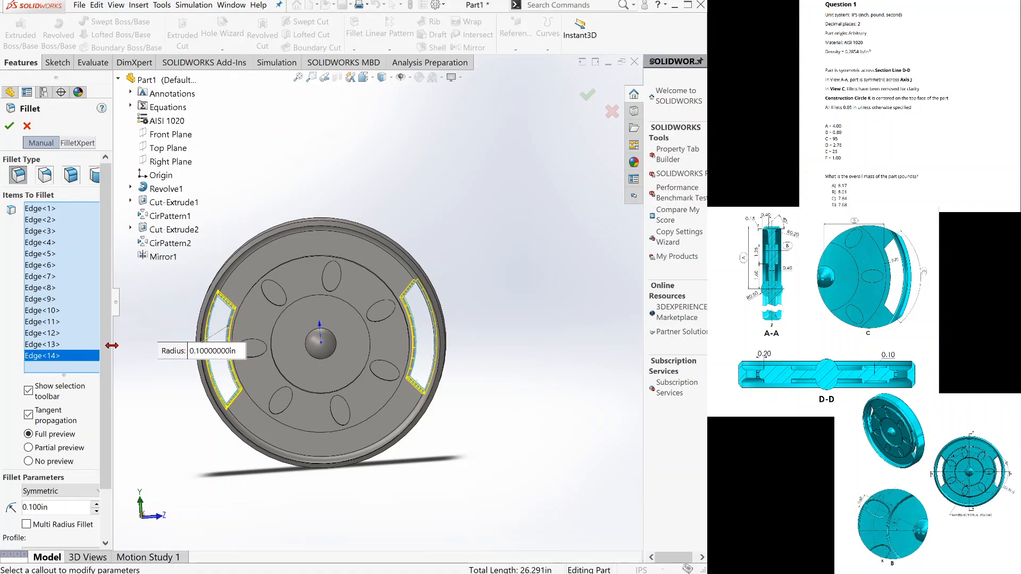
Set the fillet to symmetric with a circular profile and 0.100 in radius, and apply it to both rim slots' edges.
{"action": "scroll", "coordinate": [49, 437], "scroll_direction": "down", "scroll_amount": 3}
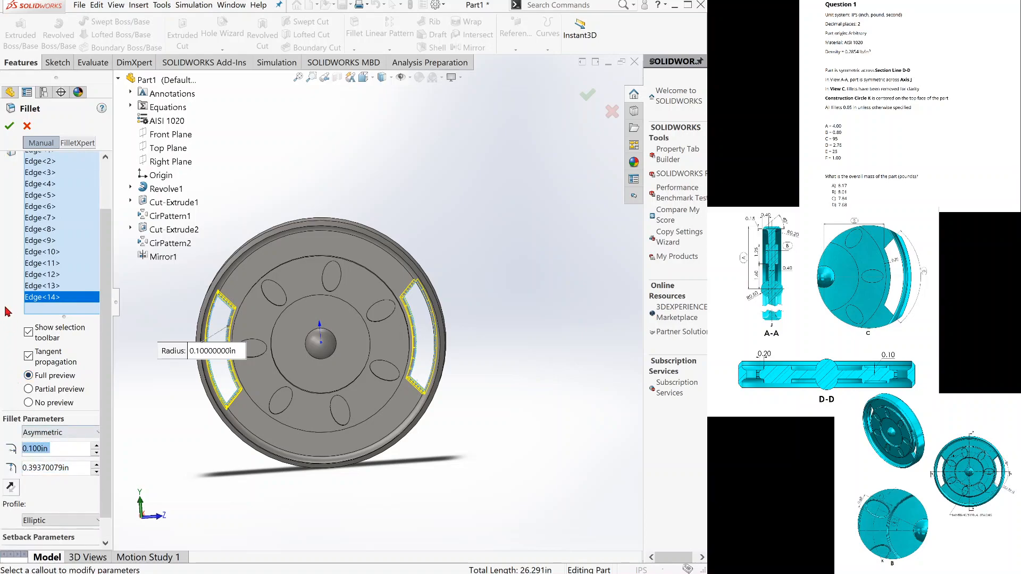
{"action": "left_click", "coordinate": [8, 127]}
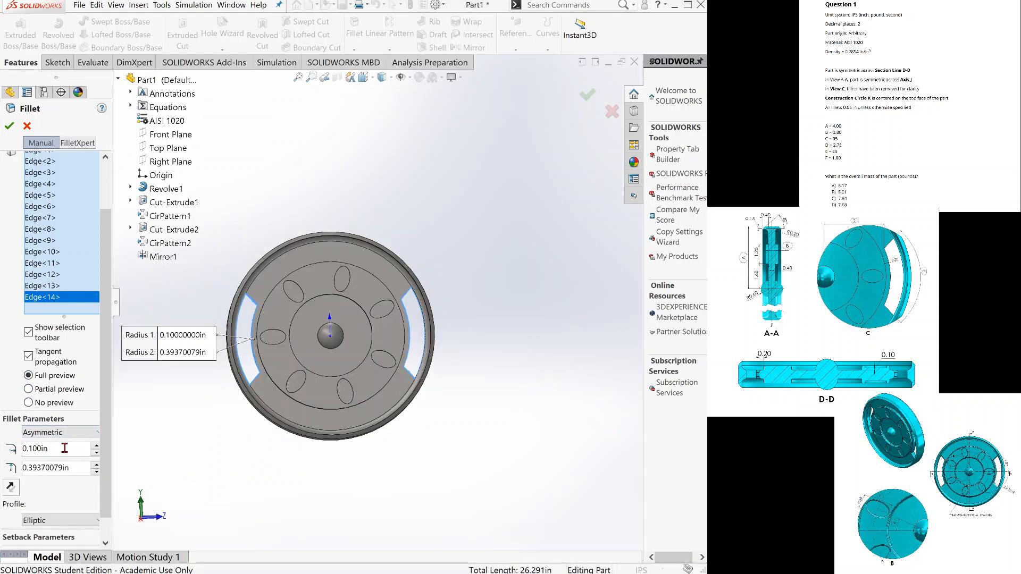
{"action": "left_click", "coordinate": [66, 437]}
{"action": "left_click", "coordinate": [67, 446]}
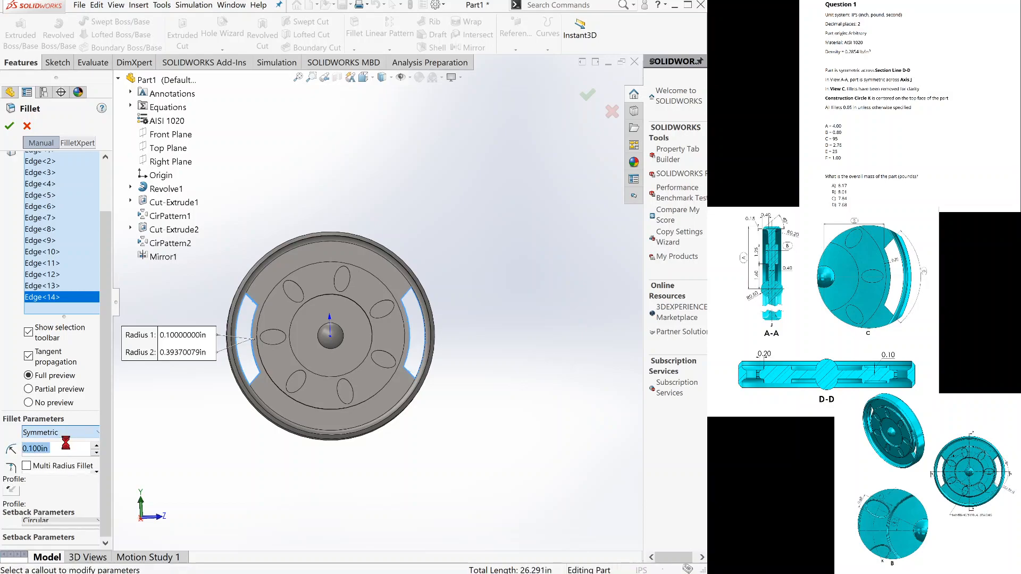
{"action": "left_click", "coordinate": [9, 126]}
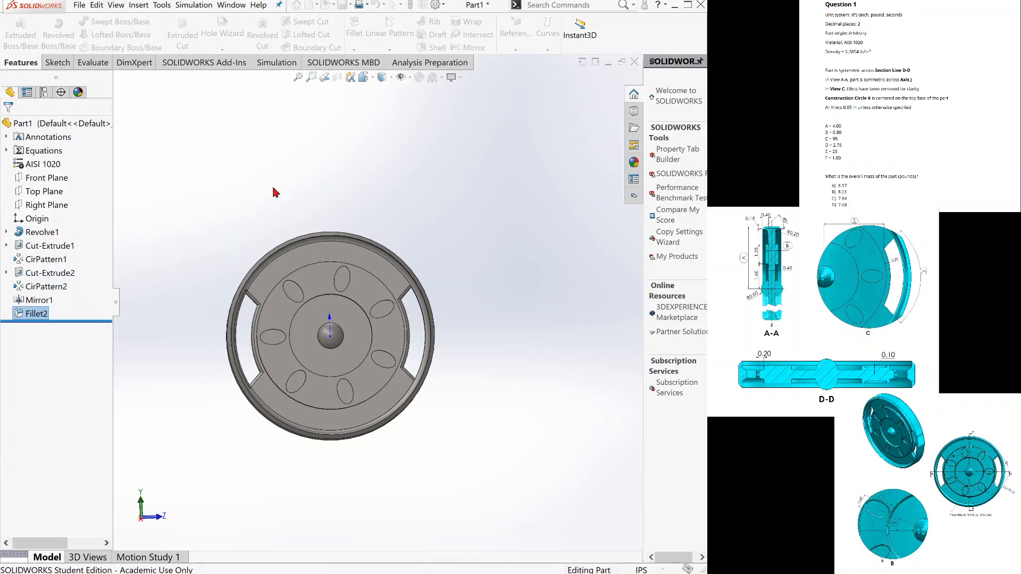
Start another symmetric circular fillet and select the elliptical pocket edges, leaving the rim slot's short end edge out.
{"action": "left_click", "coordinate": [276, 207]}
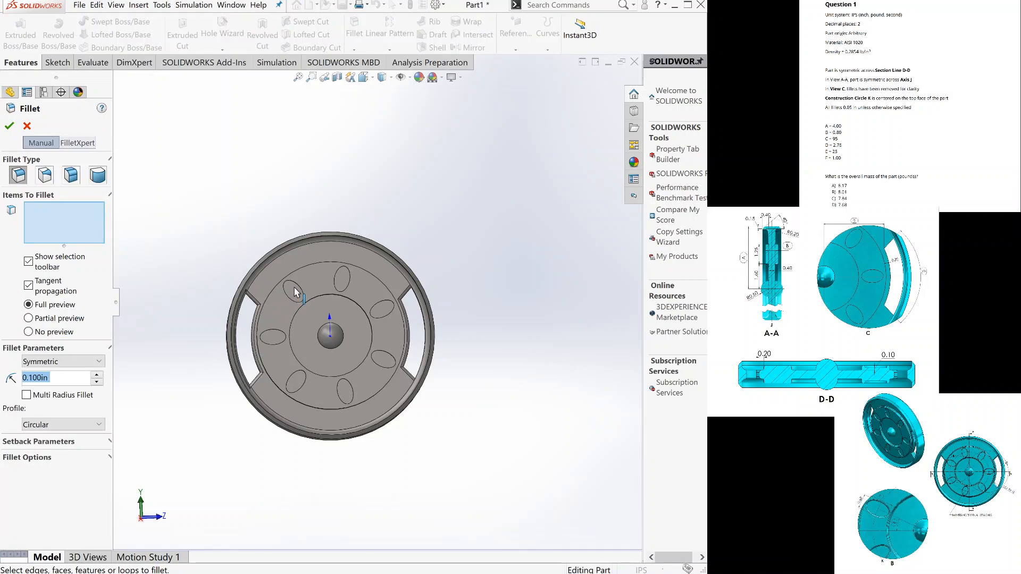
{"action": "left_click", "coordinate": [338, 294]}
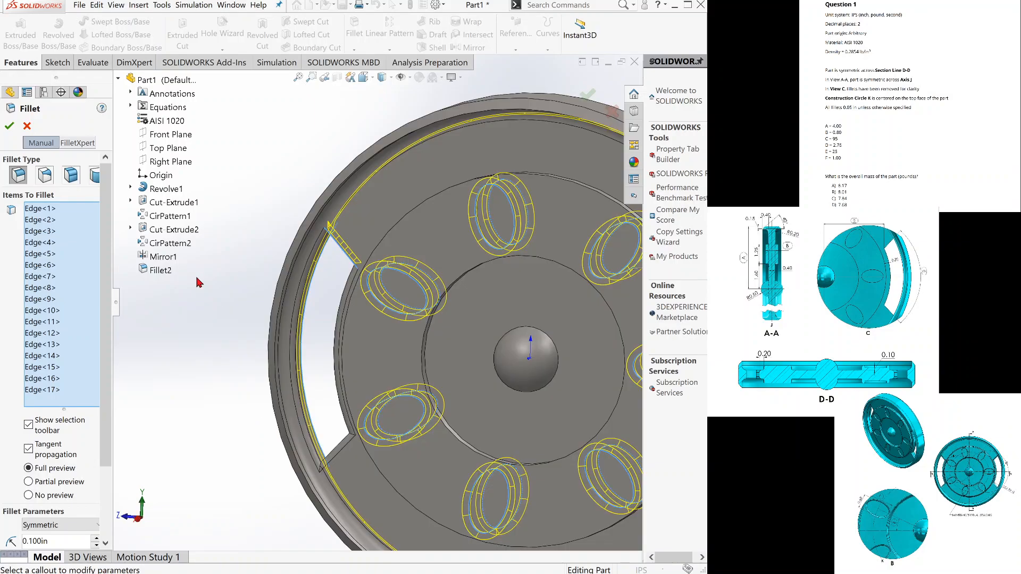
{"action": "left_click", "coordinate": [349, 256]}
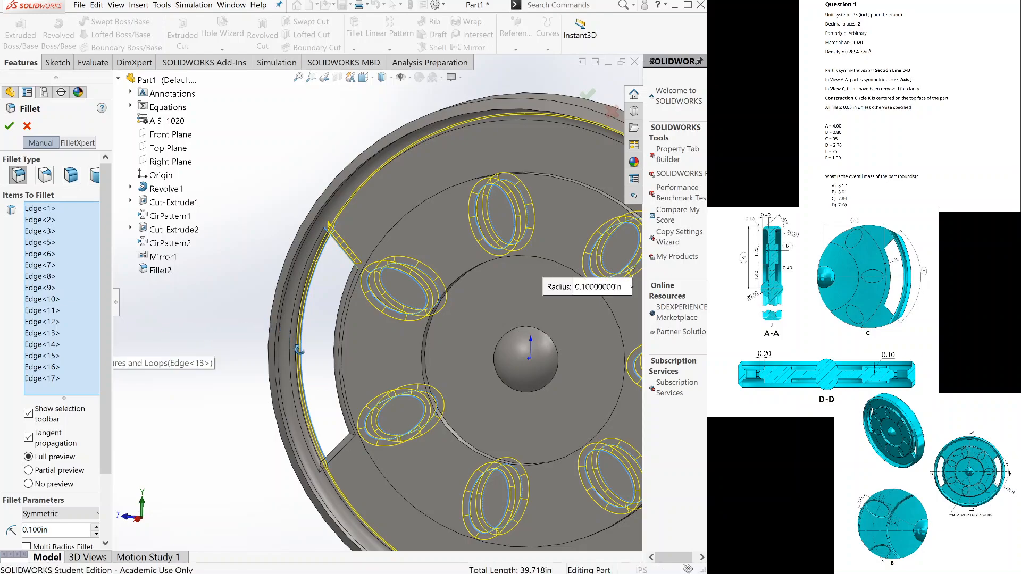
Go through the entries of the fillet's edge list one by one to identify which model edge each represents.
{"action": "left_click", "coordinate": [50, 288]}
{"action": "left_click", "coordinate": [45, 302]}
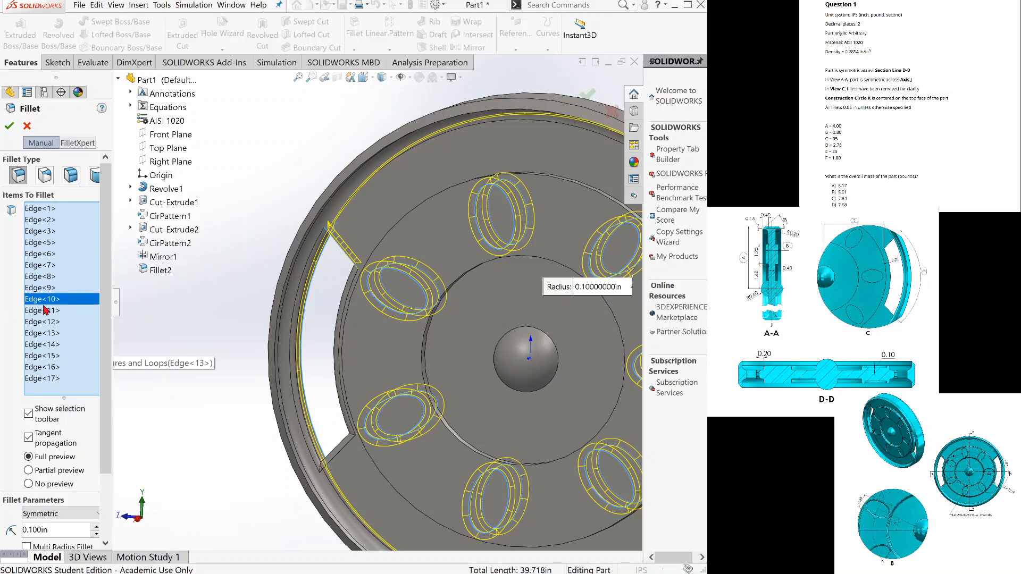
{"action": "left_click", "coordinate": [43, 334]}
{"action": "left_click", "coordinate": [43, 356]}
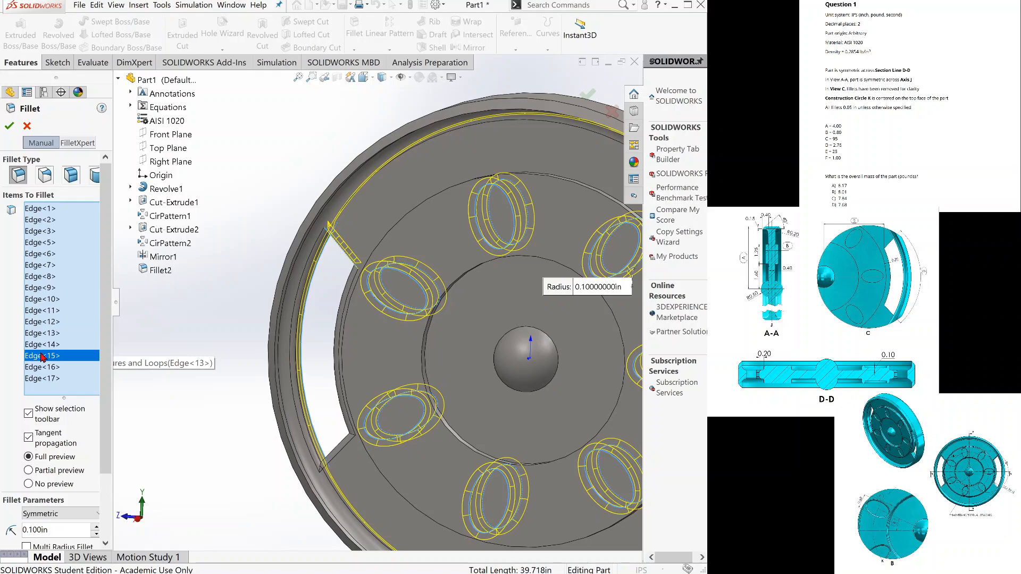
{"action": "left_click", "coordinate": [45, 373]}
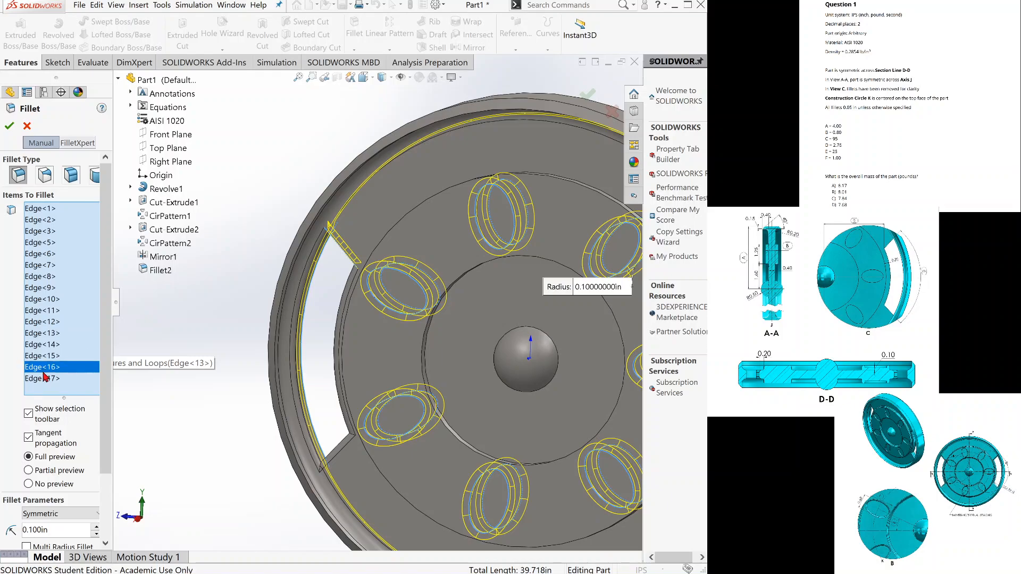
{"action": "left_click", "coordinate": [45, 381]}
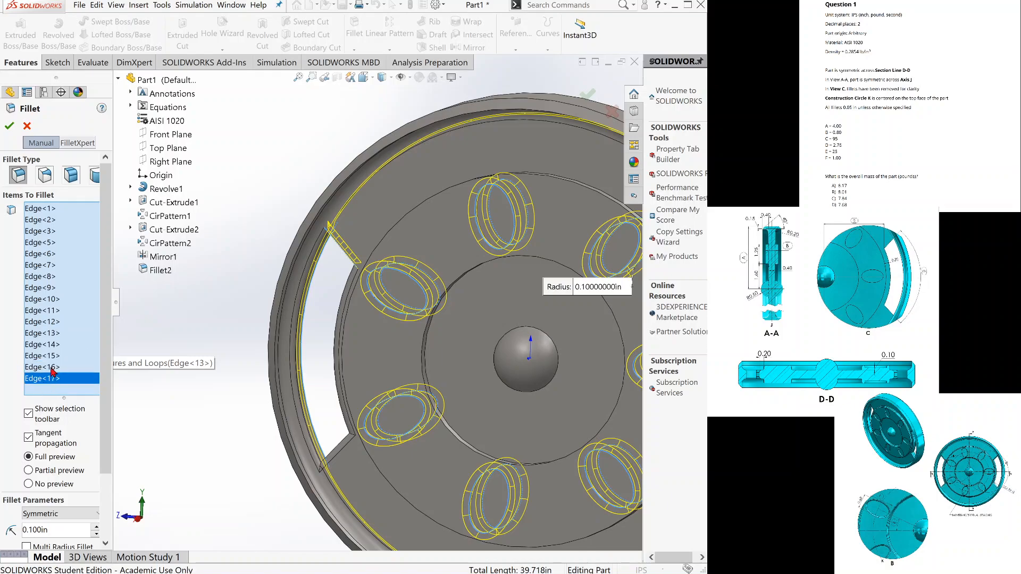
{"action": "left_click", "coordinate": [48, 367]}
{"action": "left_click", "coordinate": [49, 345]}
{"action": "left_click", "coordinate": [49, 288]}
{"action": "left_click", "coordinate": [40, 265]}
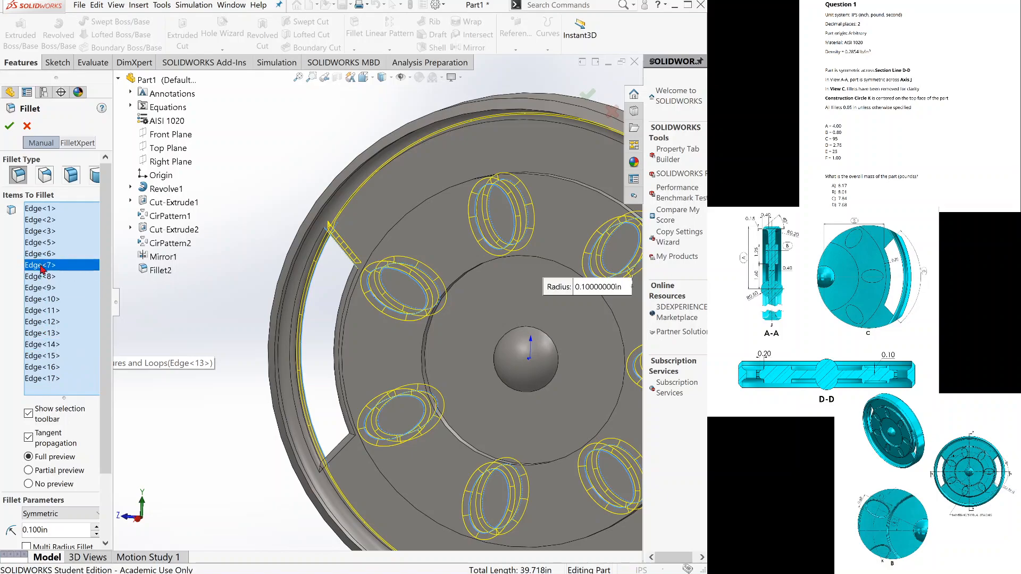
{"action": "left_click", "coordinate": [44, 243]}
{"action": "left_click", "coordinate": [45, 220]}
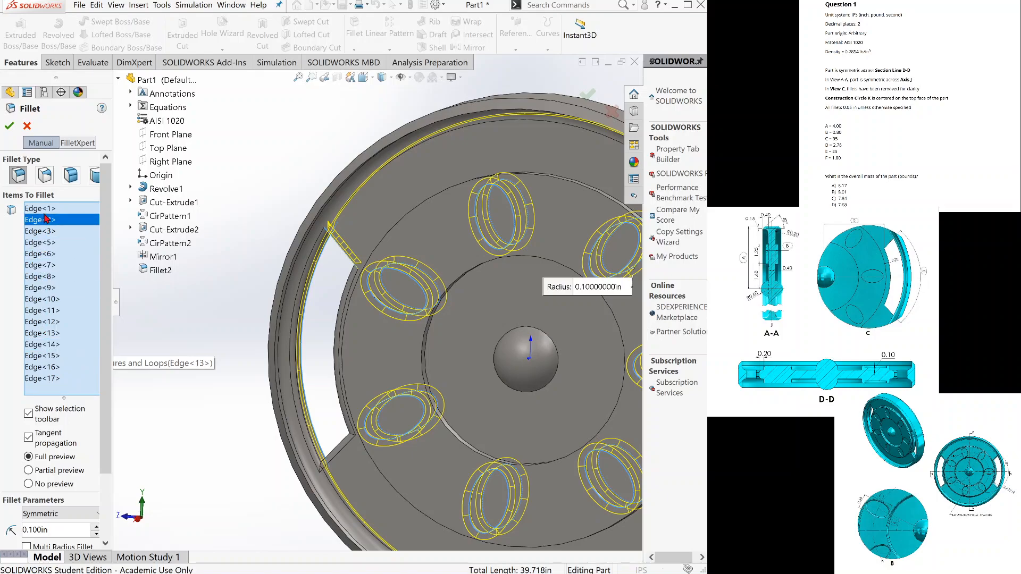
{"action": "left_click", "coordinate": [51, 209]}
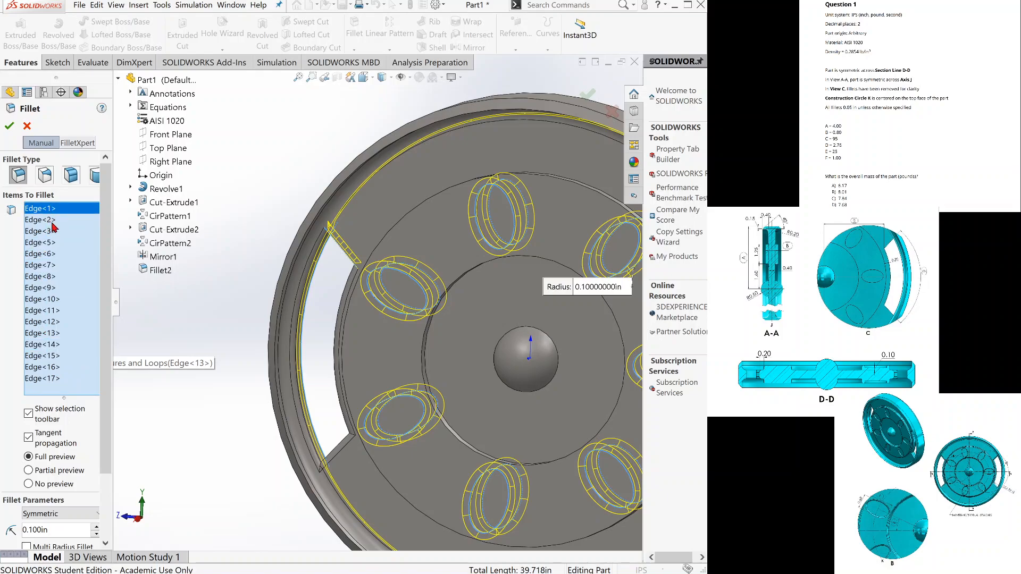
{"action": "left_click", "coordinate": [52, 222]}
{"action": "left_click", "coordinate": [51, 244]}
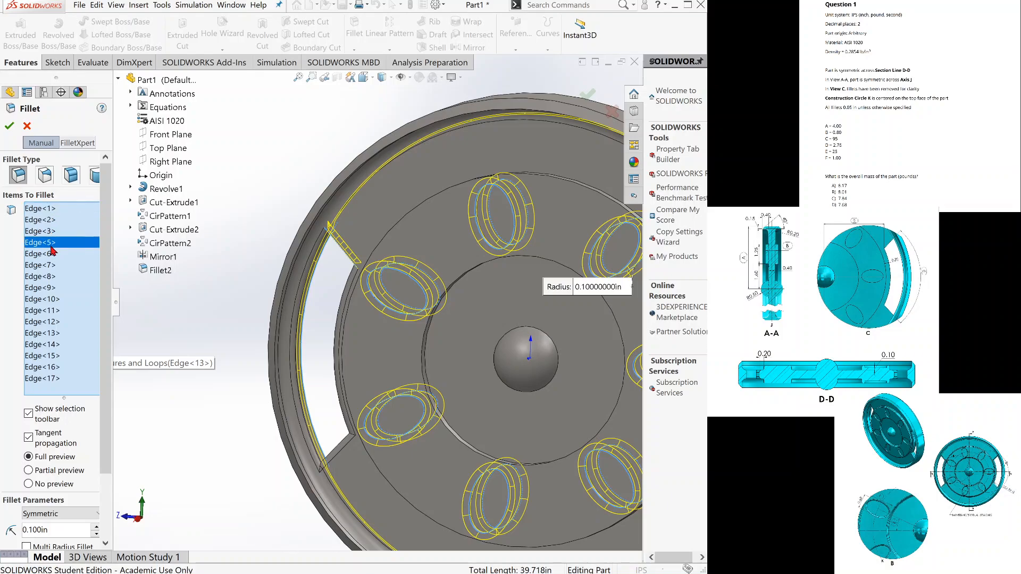
Remove Edge<12>, Edge<14>, Edge<17>, Edge<16>, Edge<15> and Edge<13> from the fillet's edge selection.
{"action": "left_click", "coordinate": [49, 323]}
{"action": "key", "text": "Delete"}
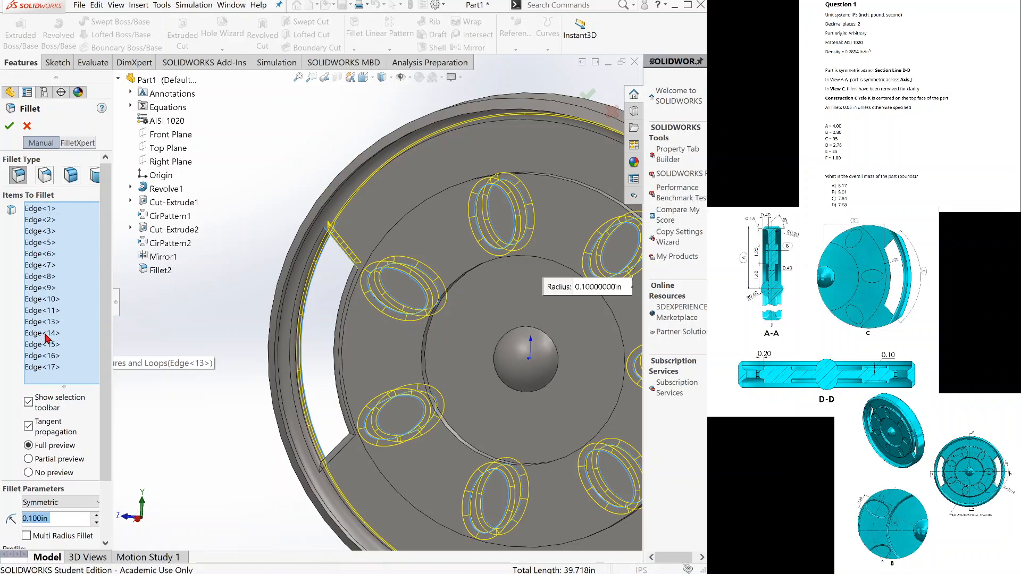
{"action": "left_click", "coordinate": [45, 334]}
{"action": "key", "text": "Delete"}
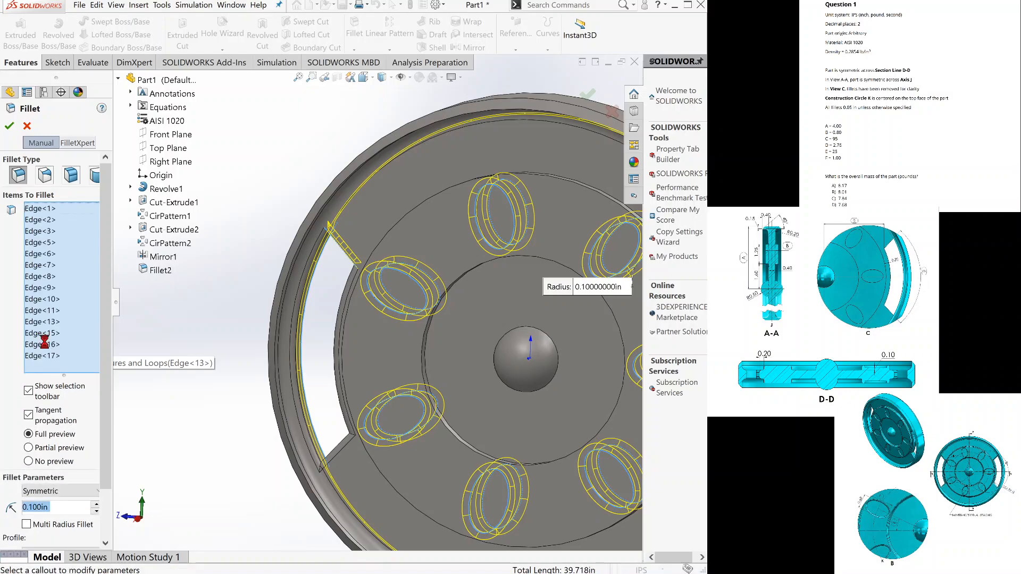
{"action": "left_click", "coordinate": [45, 356]}
{"action": "key", "text": "Delete"}
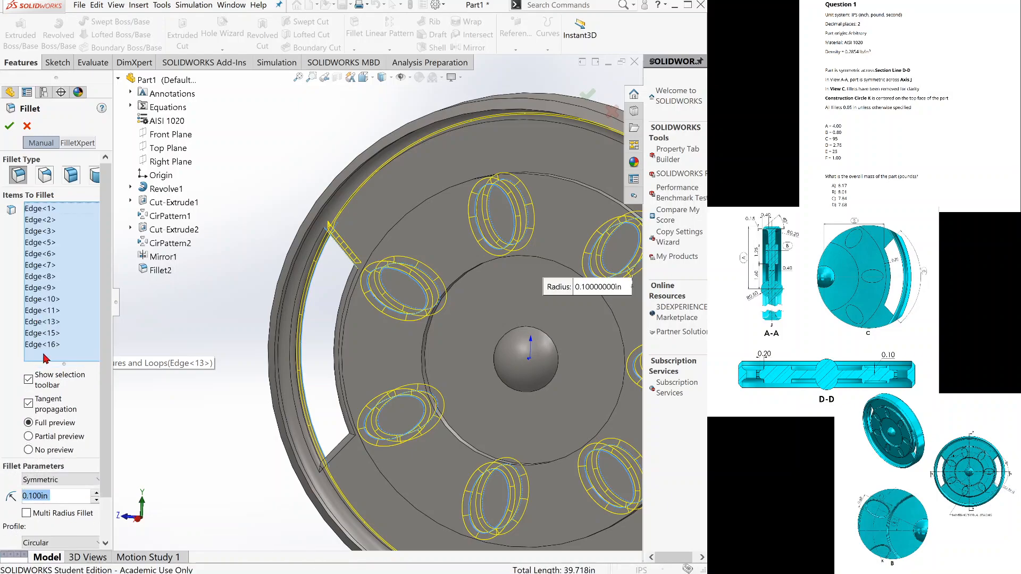
{"action": "left_click", "coordinate": [45, 344]}
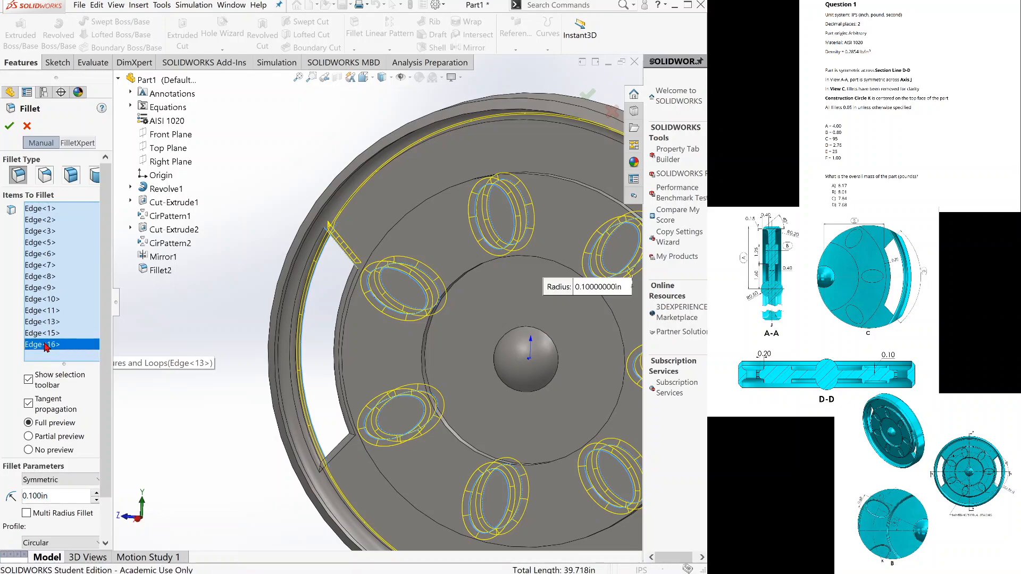
{"action": "key", "text": "Delete"}
{"action": "left_click", "coordinate": [46, 335]}
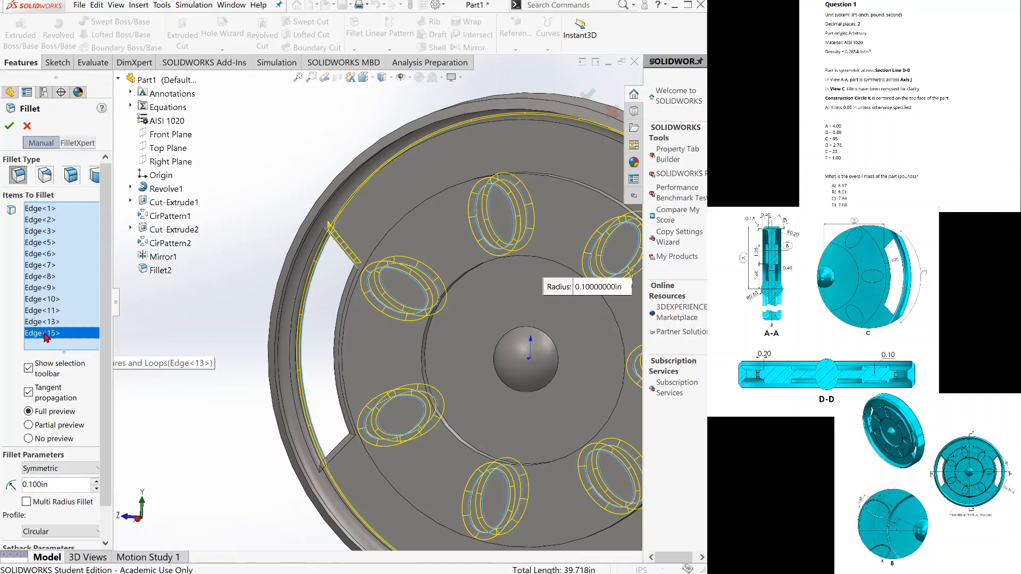
{"action": "key", "text": "Delete"}
{"action": "left_click", "coordinate": [48, 321]}
{"action": "key", "text": "Delete"}
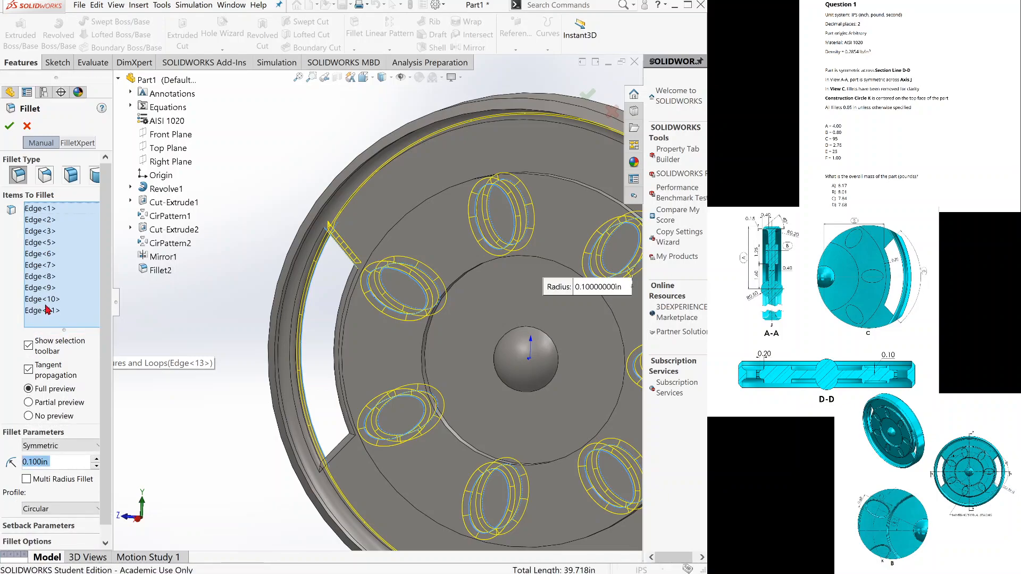
Remove Edge<11>, Edge<9>, Edge<6>, Edge<3>, Edge<1> and Edge<2> from the fillet selection, keeping only four edges.
{"action": "left_click", "coordinate": [47, 310]}
{"action": "key", "text": "Delete"}
{"action": "left_click", "coordinate": [46, 289]}
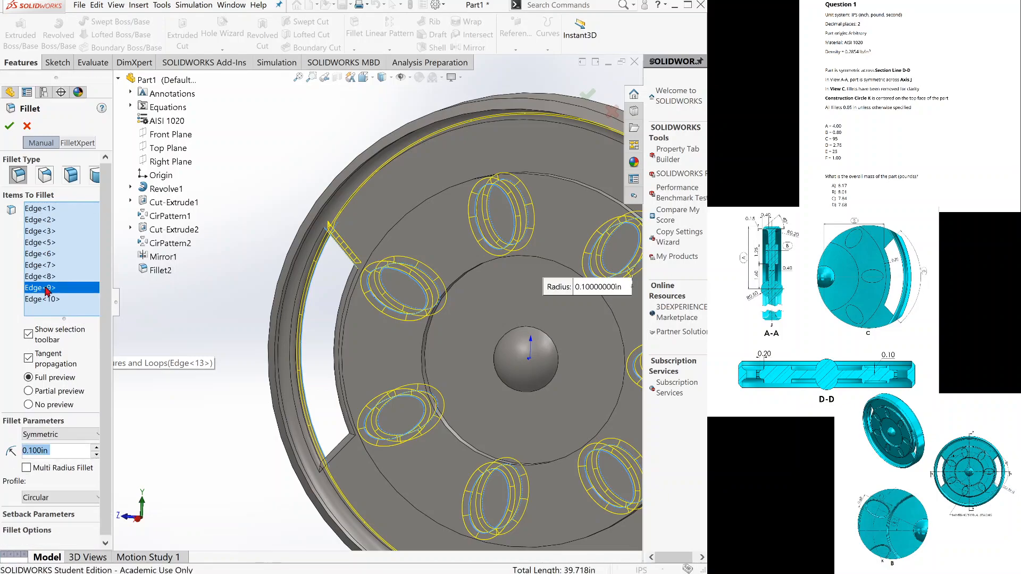
{"action": "key", "text": "Delete"}
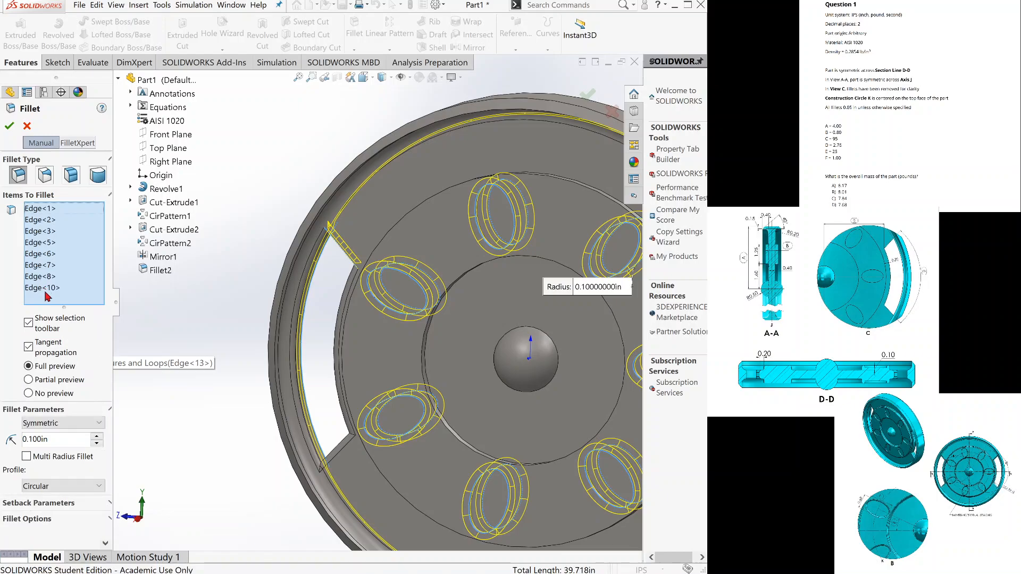
{"action": "left_click", "coordinate": [52, 254]}
{"action": "key", "text": "Delete"}
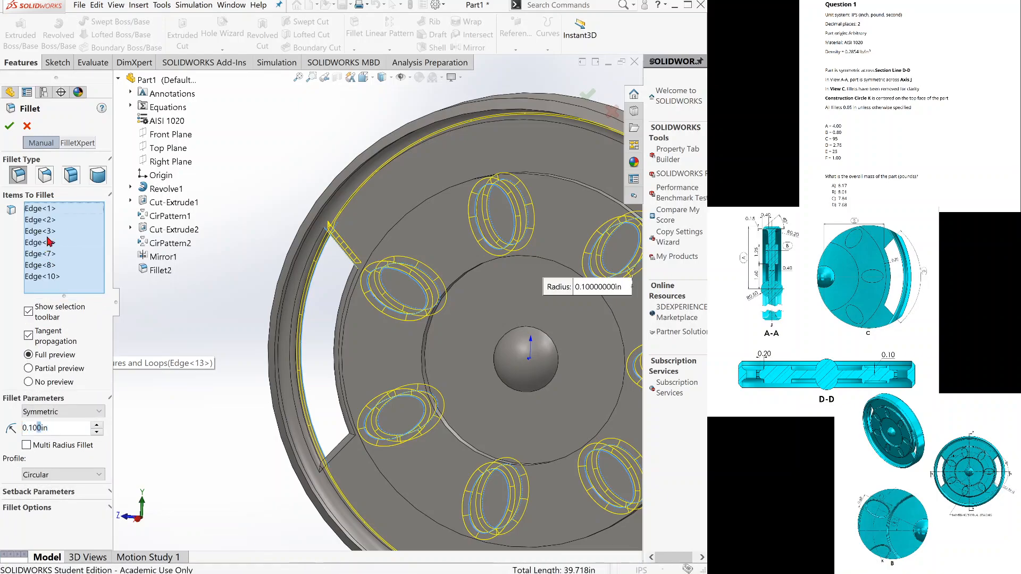
{"action": "left_click", "coordinate": [52, 231]}
{"action": "key", "text": "Delete"}
{"action": "left_click", "coordinate": [51, 209]}
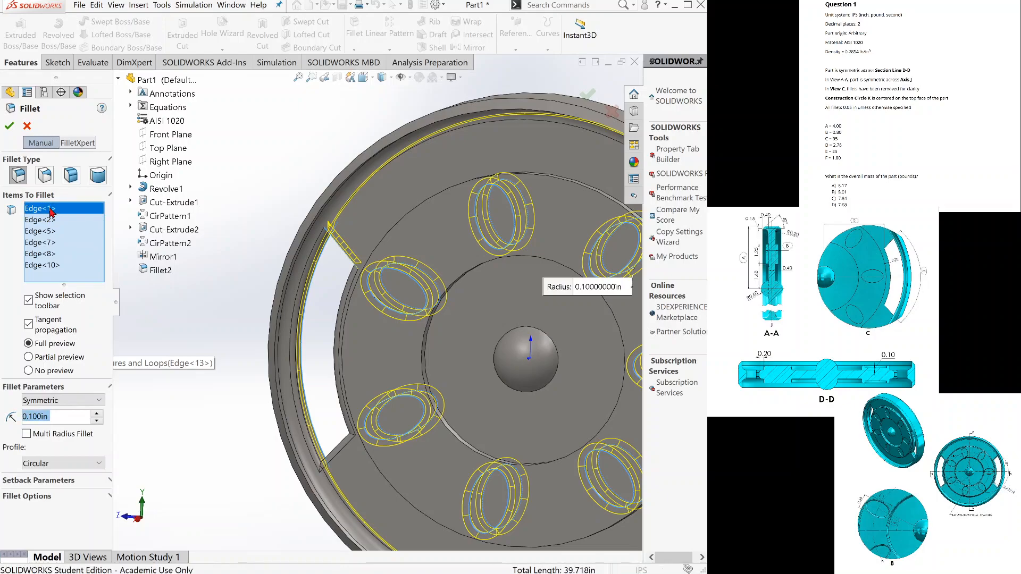
{"action": "key", "text": "Delete"}
{"action": "left_click", "coordinate": [50, 206]}
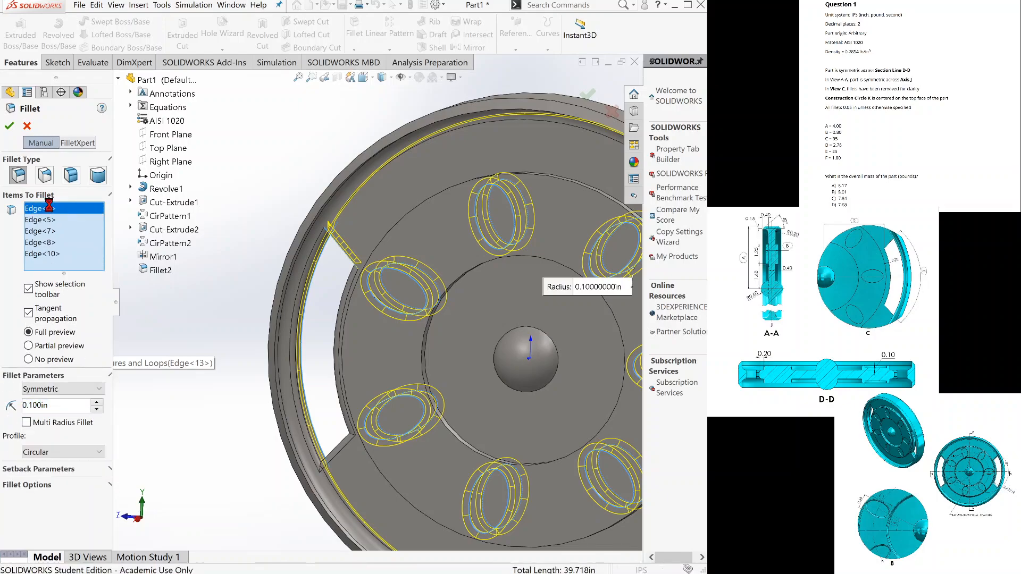
{"action": "key", "text": "Delete"}
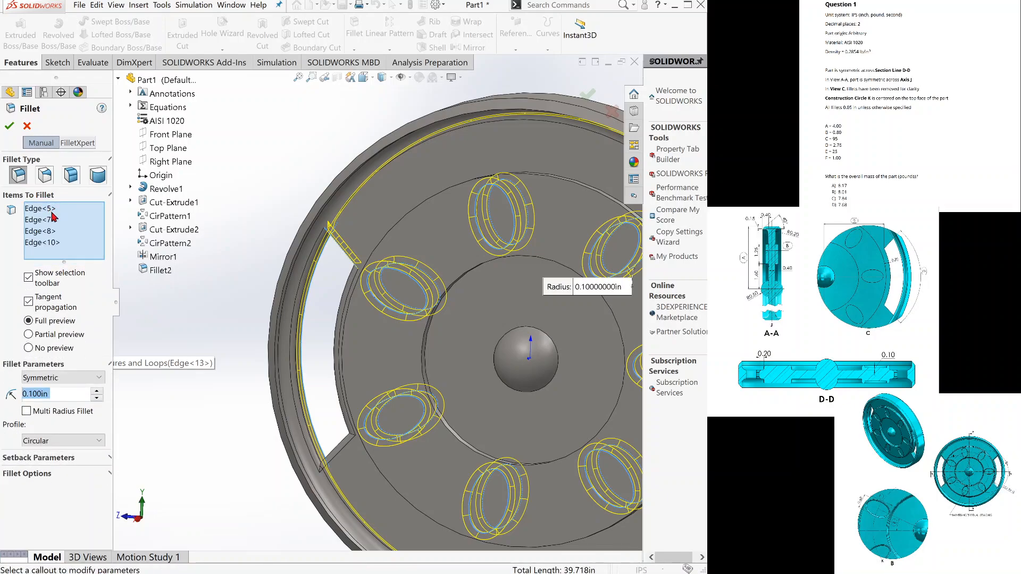
Add the edges of the three unselected elliptical pockets on the first face of the disc to the fillet.
{"action": "middle_click_drag", "start_coordinate": [396, 327], "coordinate": [376, 312]}
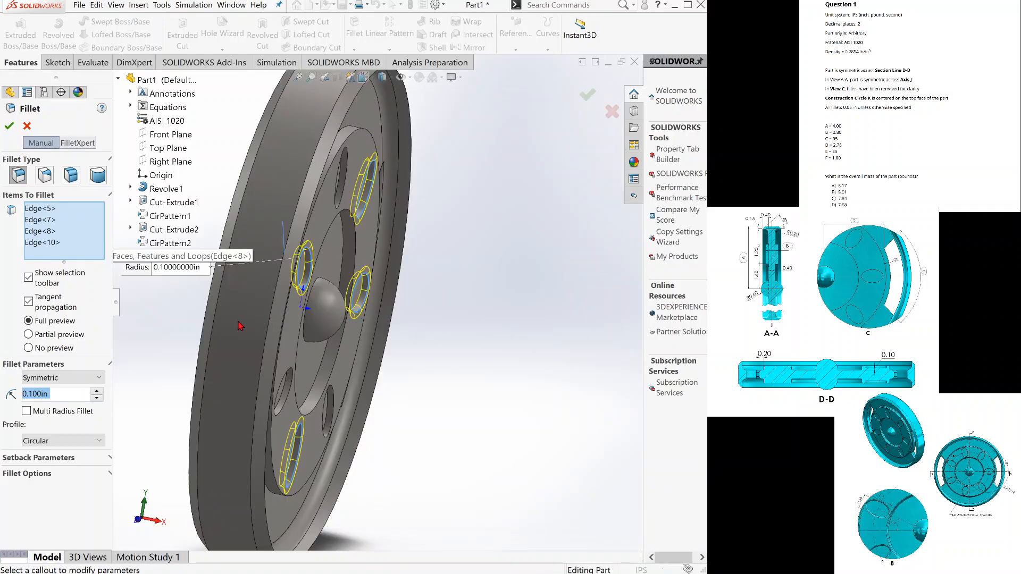
{"action": "key", "text": "ctrl+4"}
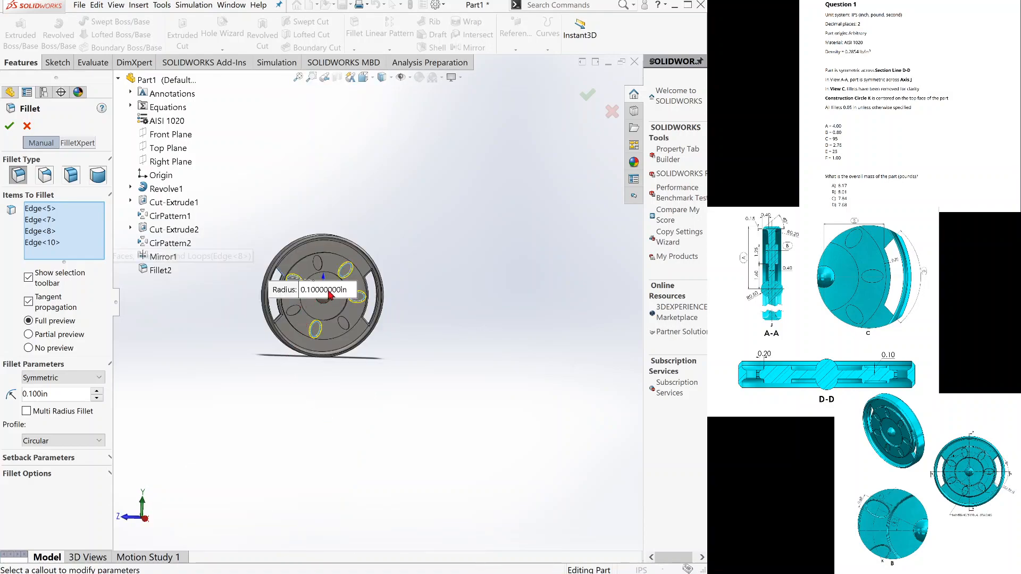
{"action": "scroll", "coordinate": [330, 294], "scroll_direction": "down", "scroll_amount": 5}
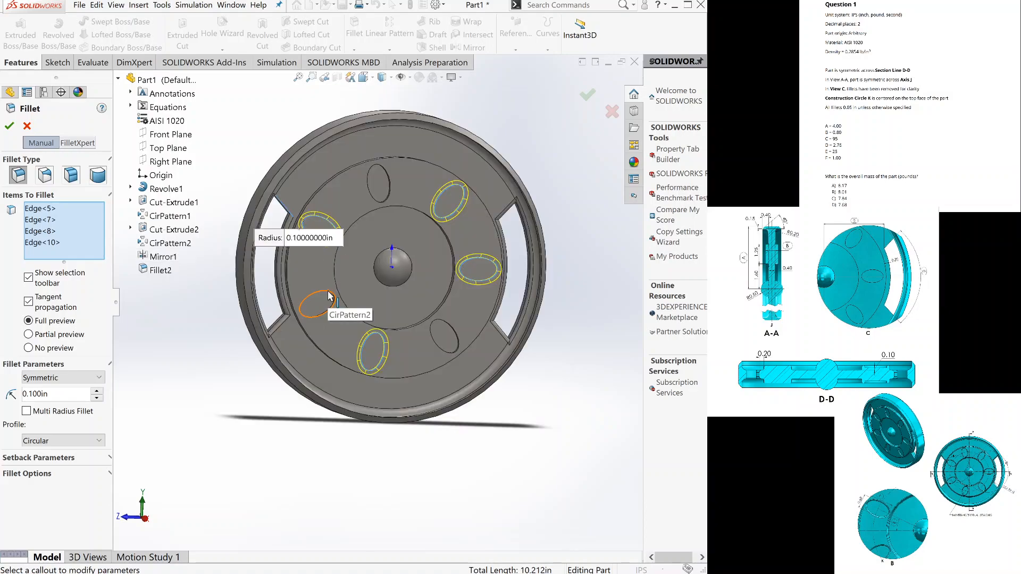
{"action": "left_click", "coordinate": [330, 295]}
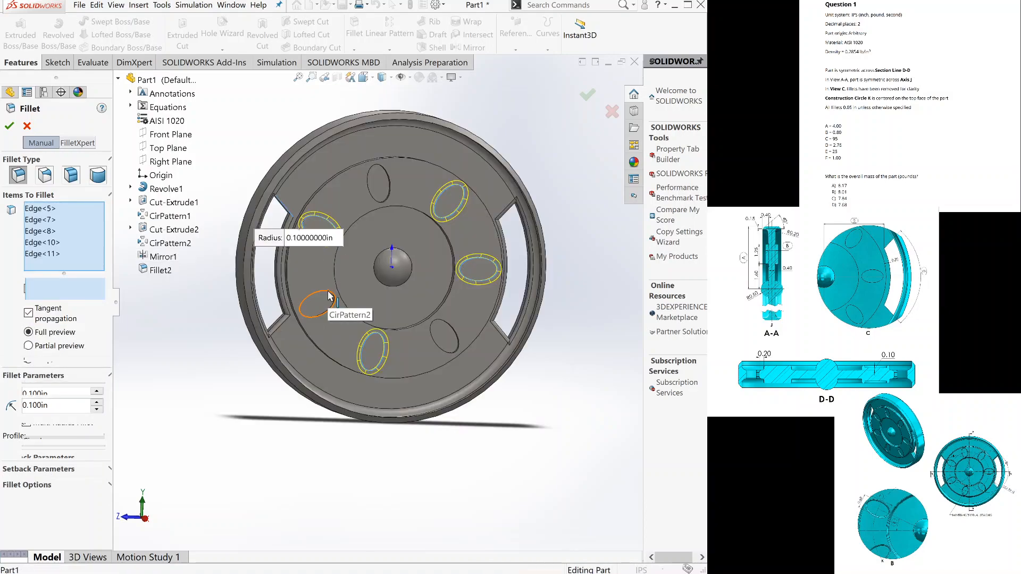
{"action": "left_click", "coordinate": [438, 322]}
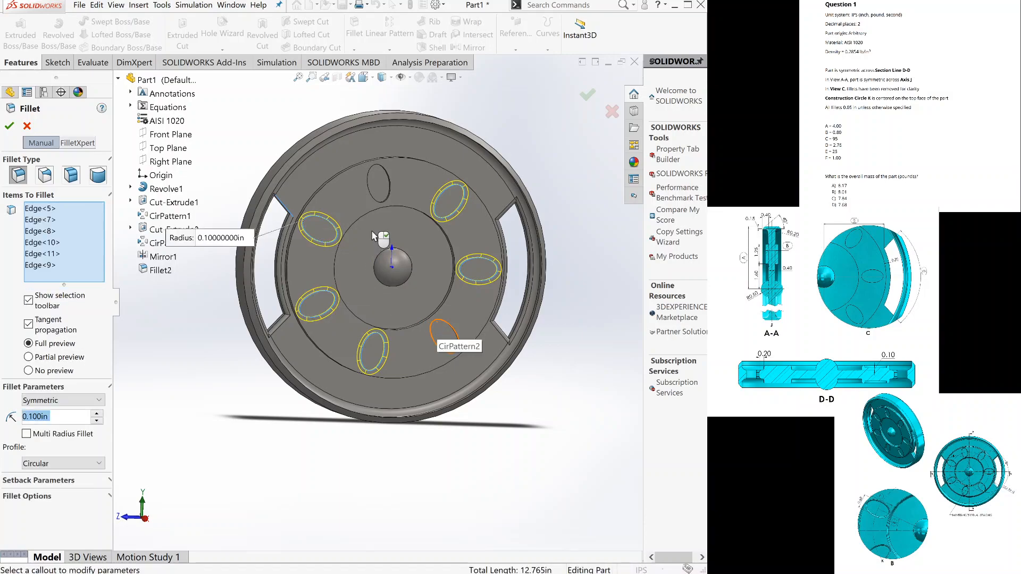
{"action": "left_click", "coordinate": [379, 201]}
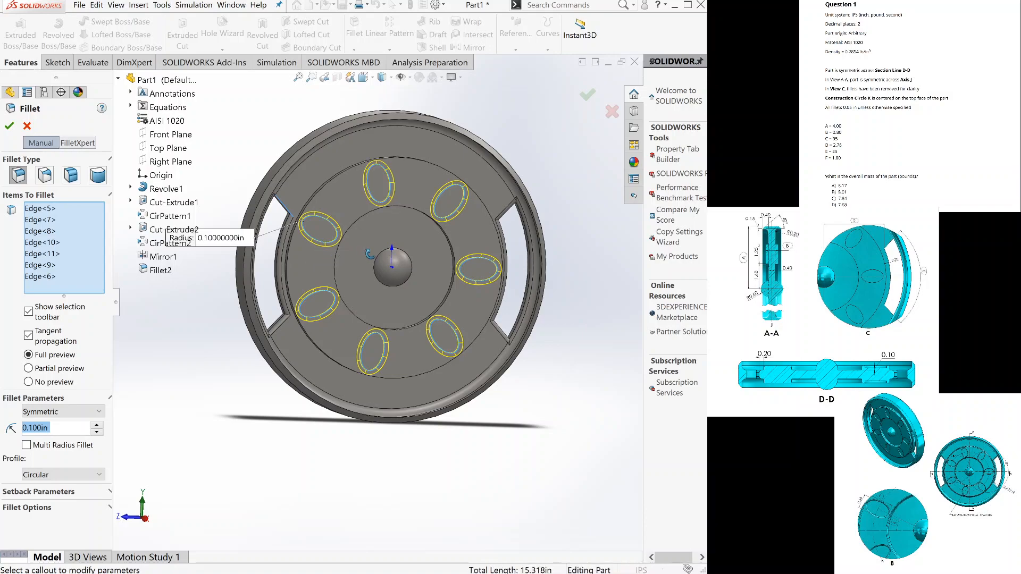
Add the edges of five neighbouring elliptical pockets on the opposite face of the disc to the fillet.
{"action": "middle_click_drag", "start_coordinate": [500, 263], "coordinate": [536, 356]}
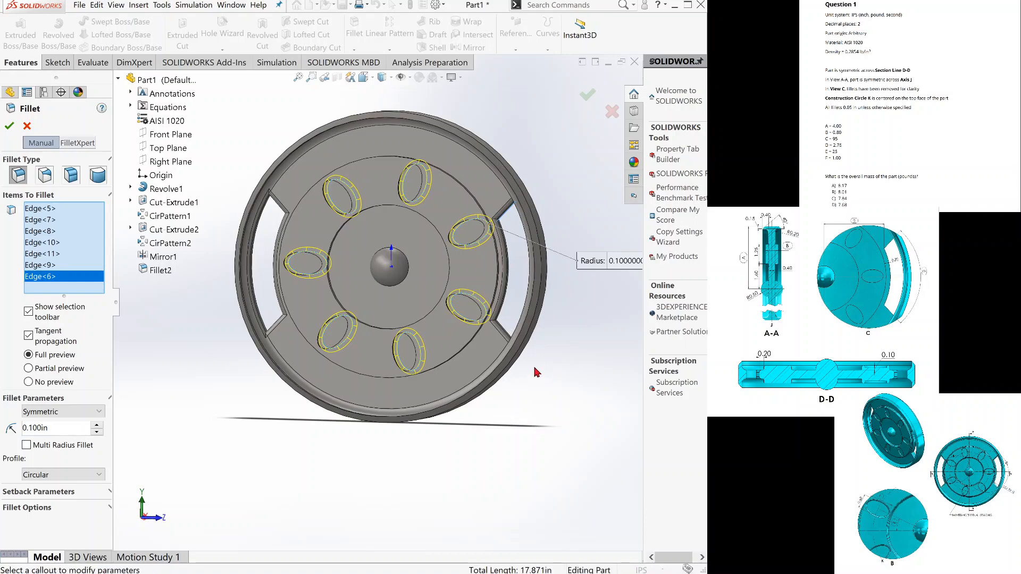
{"action": "left_click", "coordinate": [403, 202]}
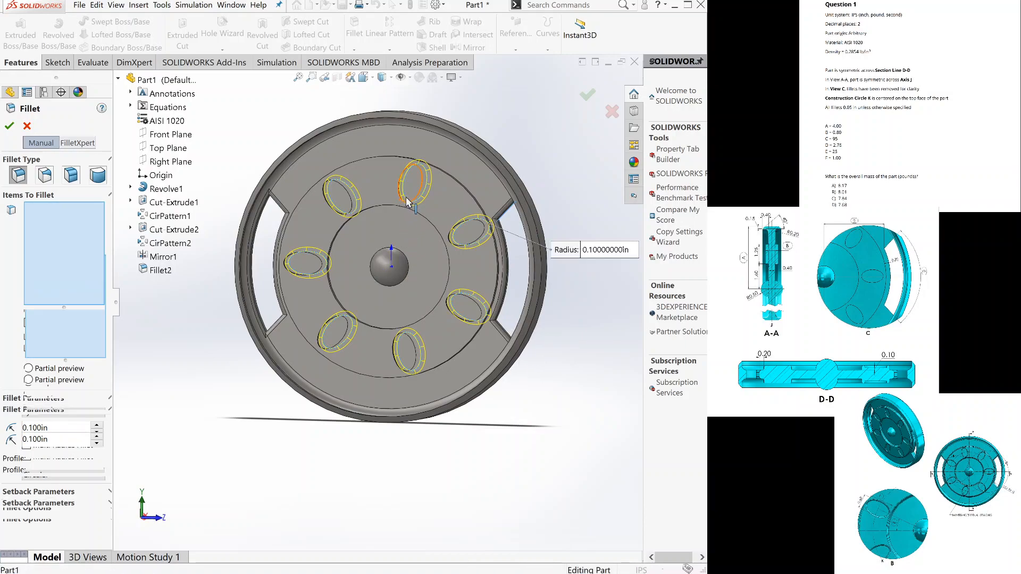
{"action": "left_click", "coordinate": [458, 230]}
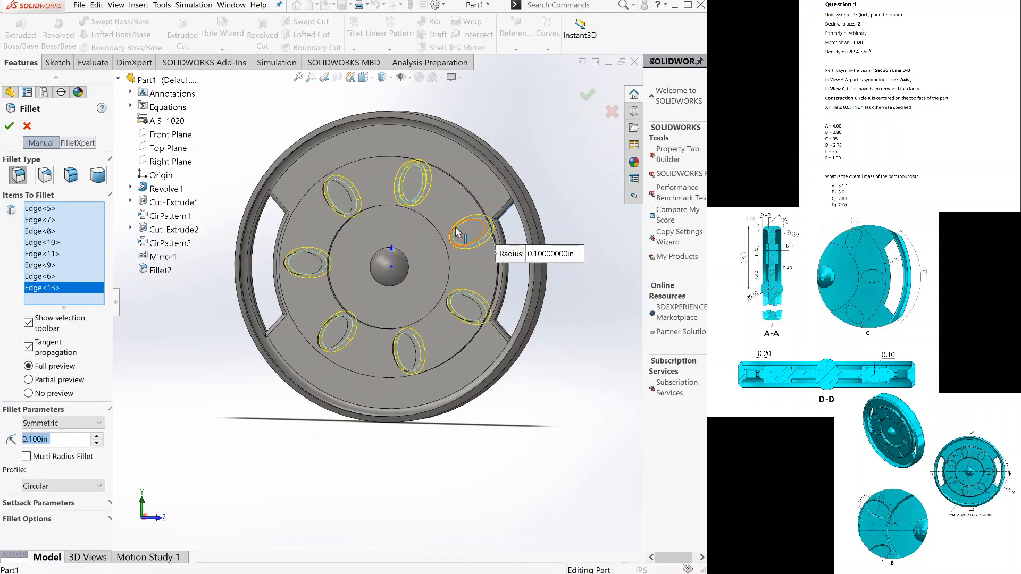
{"action": "left_click", "coordinate": [467, 302]}
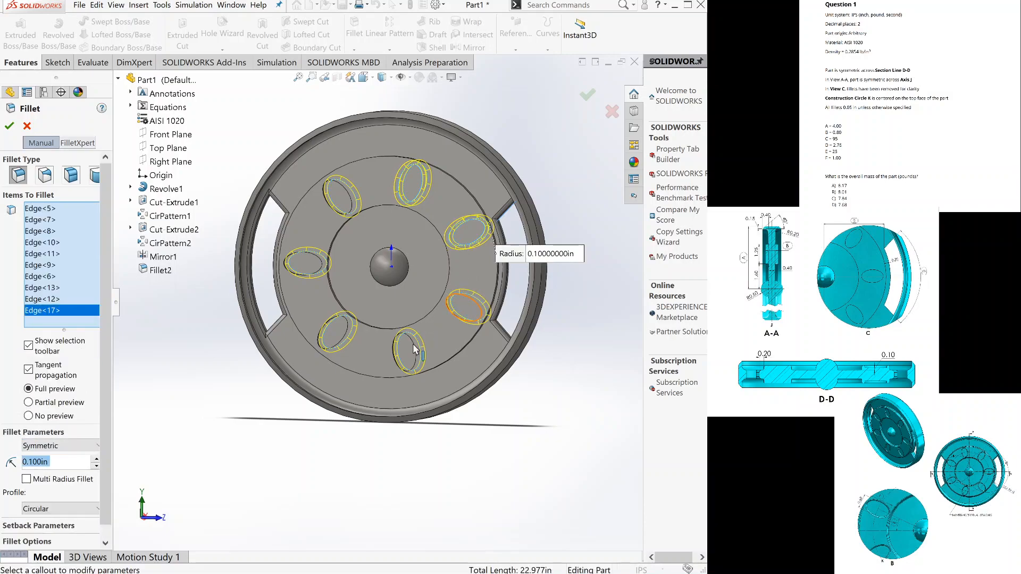
{"action": "left_click", "coordinate": [415, 350]}
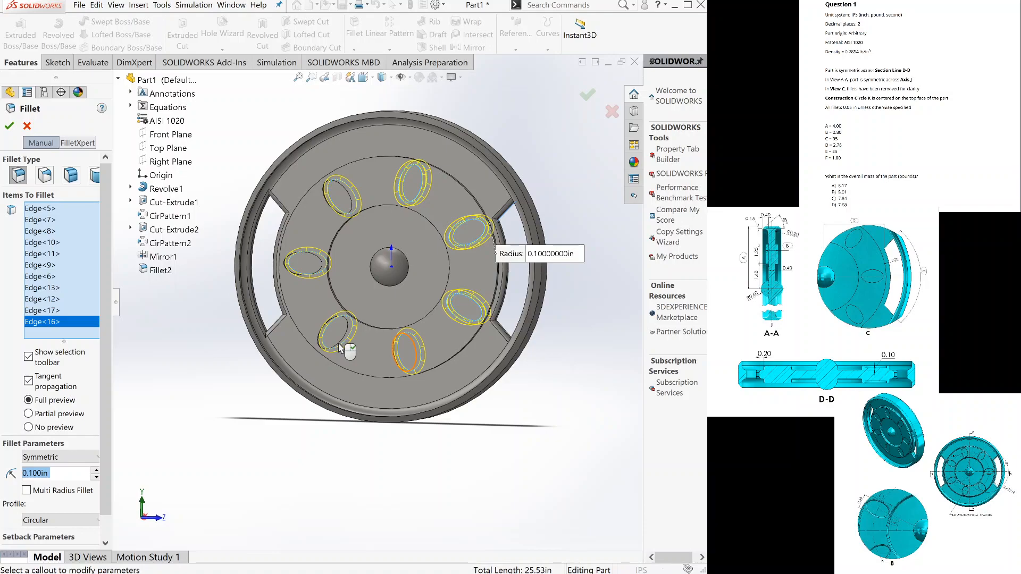
{"action": "left_click", "coordinate": [341, 347]}
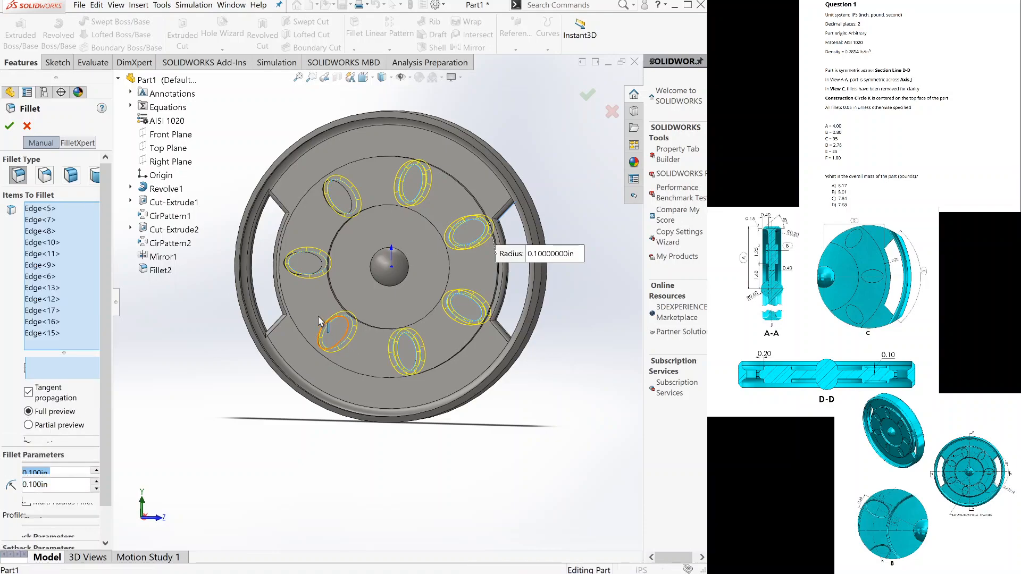
Add the last two elliptical pocket edges on the opposite face, keeping the wrongly picked face out of the fillet selection.
{"action": "left_click", "coordinate": [311, 278]}
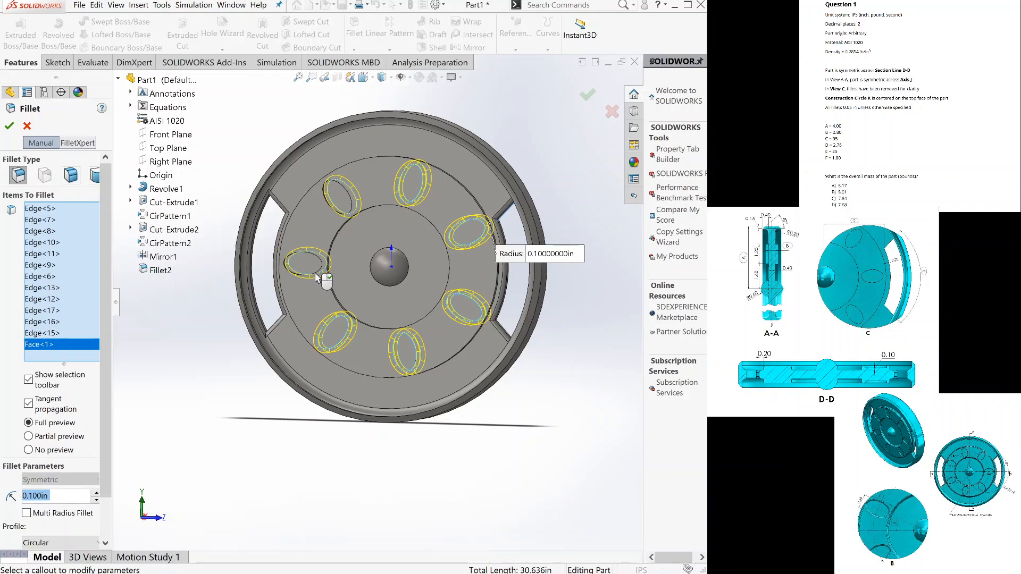
{"action": "left_click", "coordinate": [312, 270]}
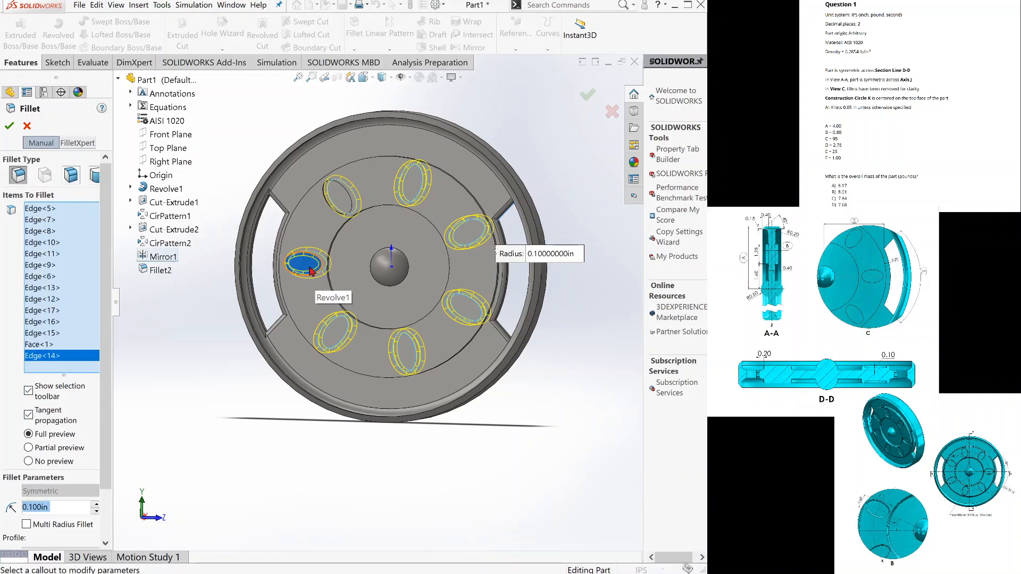
{"action": "left_click", "coordinate": [52, 345]}
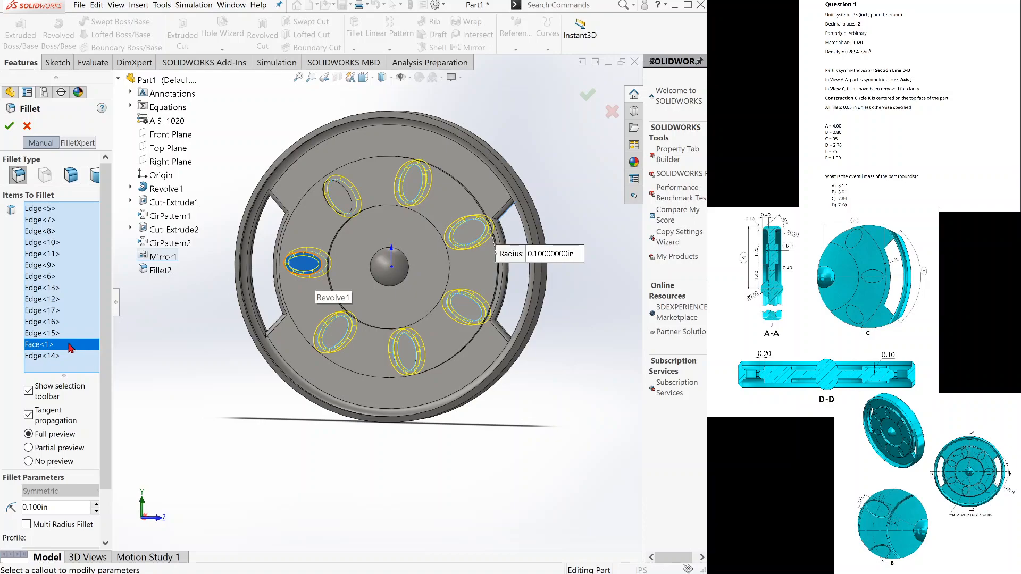
{"action": "key", "text": "Delete"}
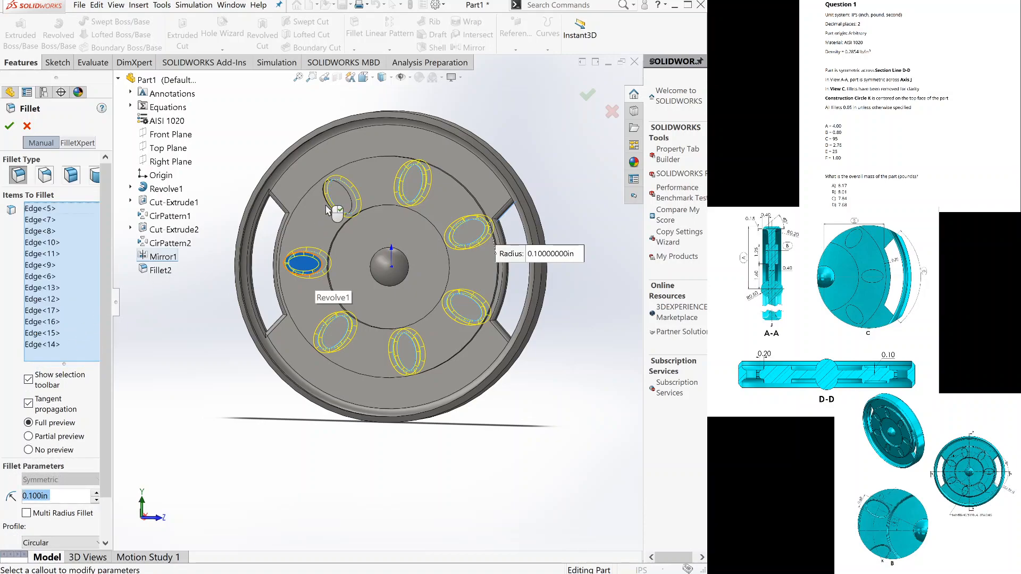
{"action": "left_click", "coordinate": [328, 209]}
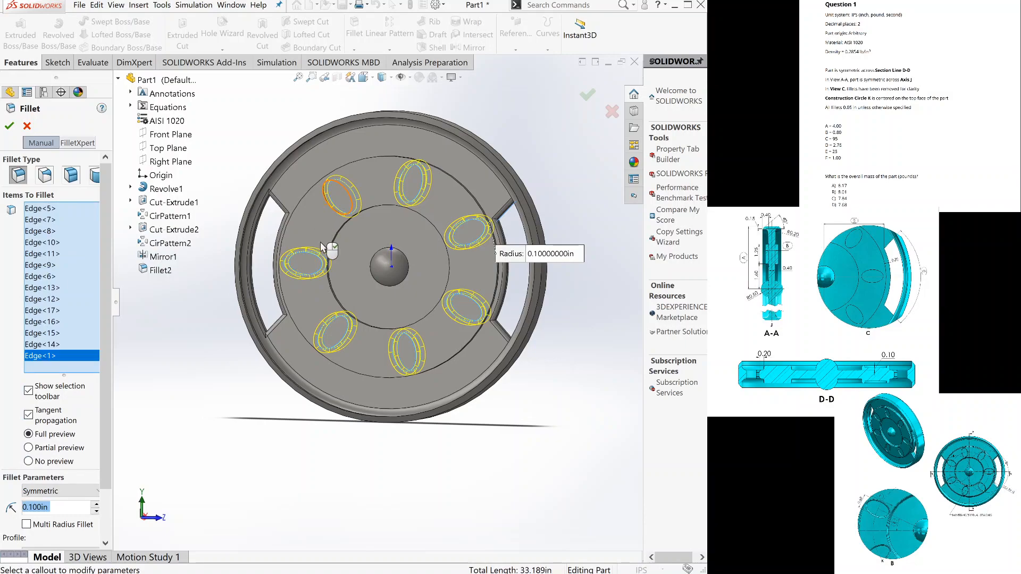
Add the inner and outer circular edges bounding the ring of pockets on both faces to the fillet.
{"action": "left_click", "coordinate": [374, 206]}
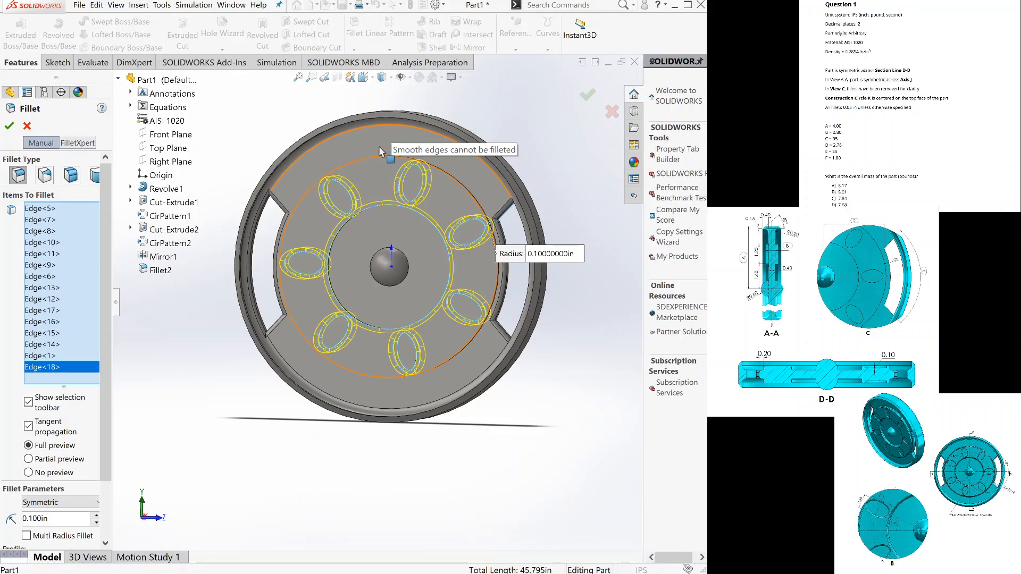
{"action": "left_click", "coordinate": [391, 158]}
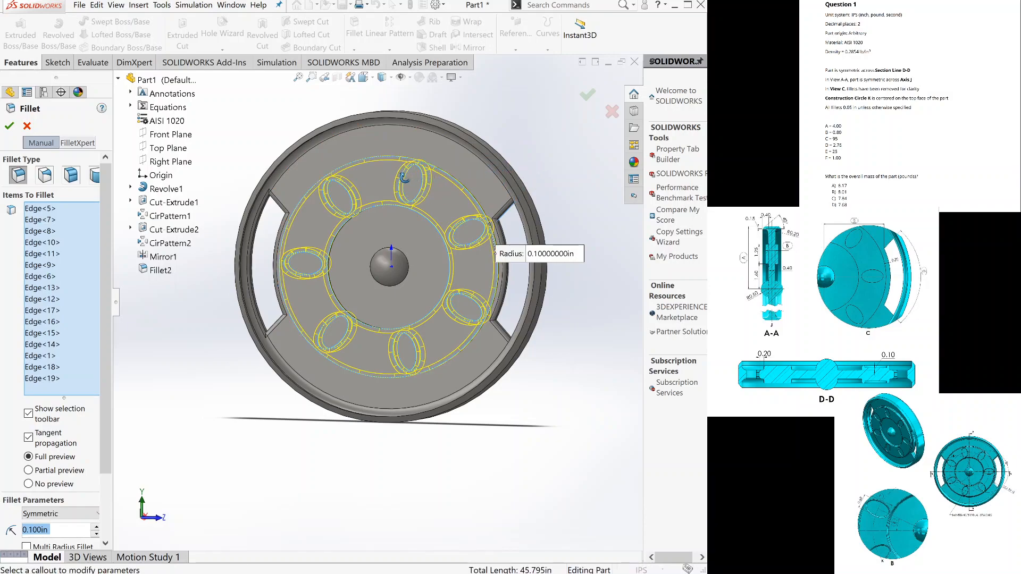
{"action": "left_click", "coordinate": [394, 161]}
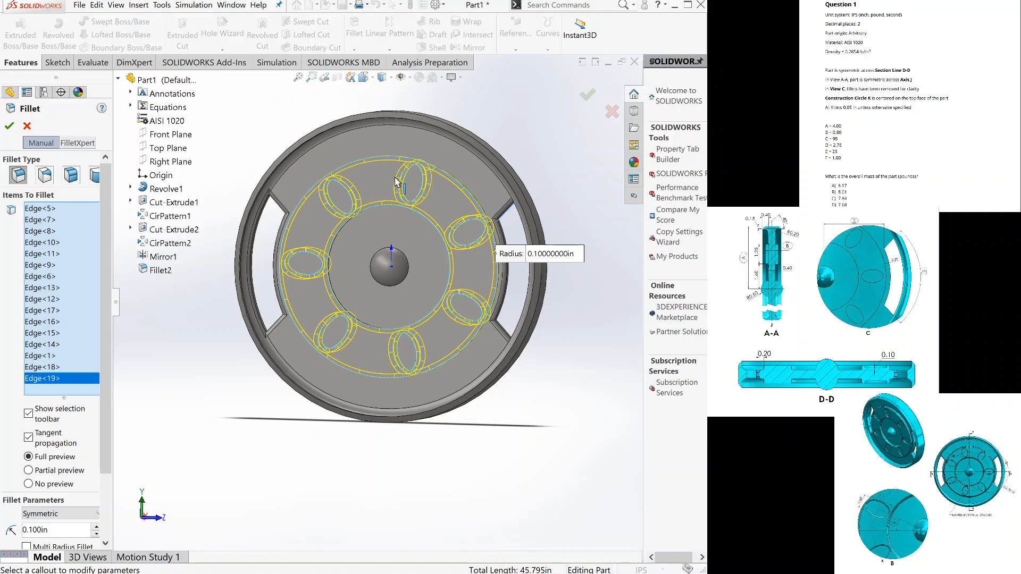
{"action": "left_click", "coordinate": [392, 179]}
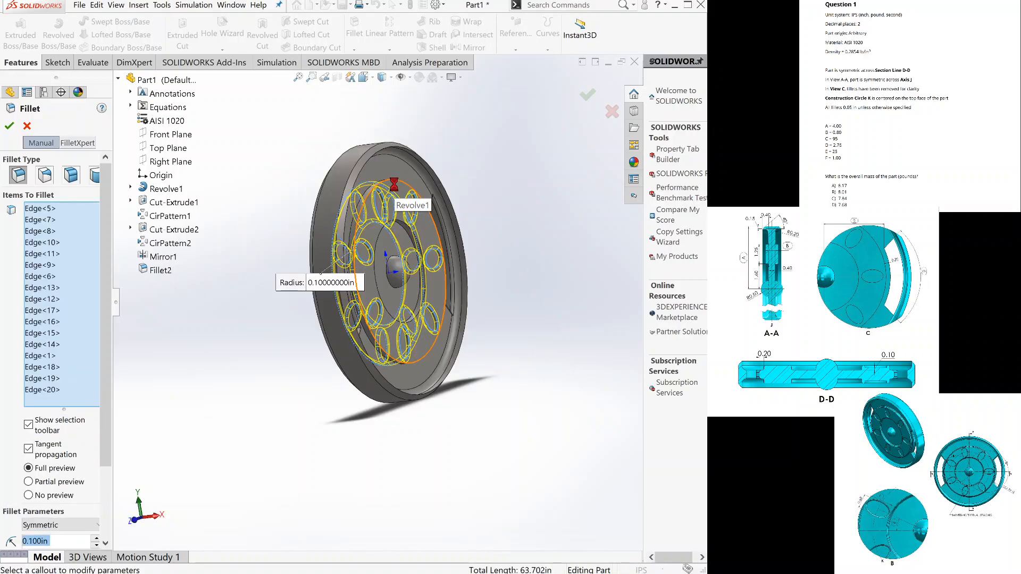
{"action": "left_click", "coordinate": [401, 222]}
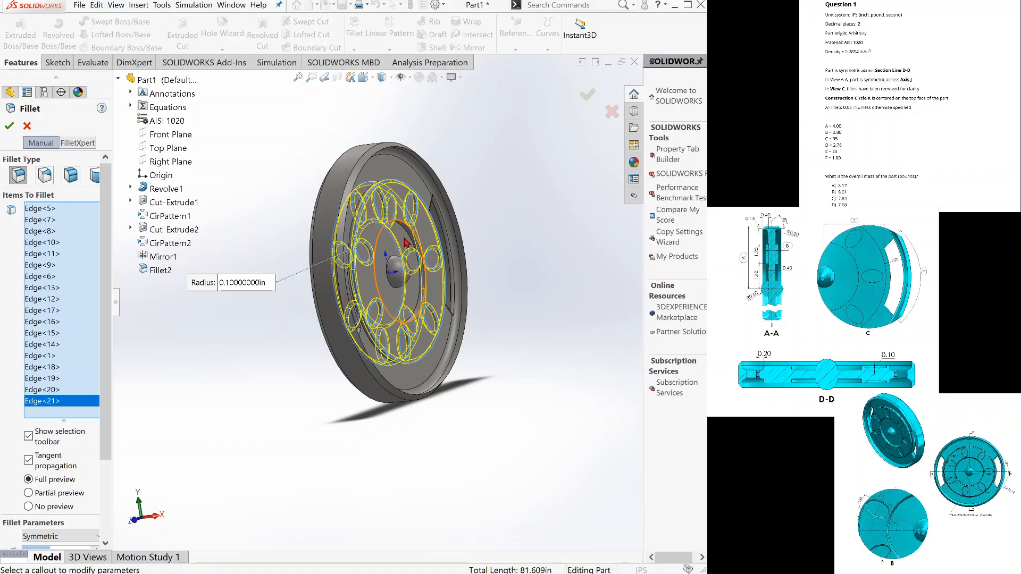
Set the fillet radius for the selected pocket and ring edges to 0.05 in.
{"action": "scroll", "coordinate": [63, 372], "scroll_direction": "down", "scroll_amount": 3}
{"action": "left_click", "coordinate": [87, 449]}
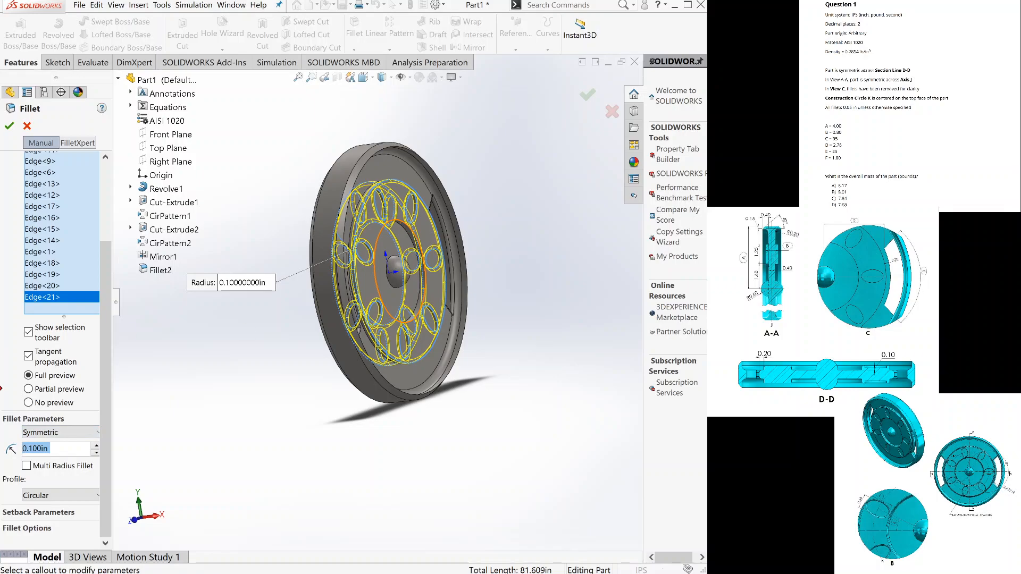
{"action": "type", "text": ".05"}
{"action": "key", "text": "Return"}
Add the remaining inner and outer circular step edges around the pocket ring on both faces, and apply the fillet.
{"action": "scroll", "coordinate": [397, 251], "scroll_direction": "down", "scroll_amount": 5}
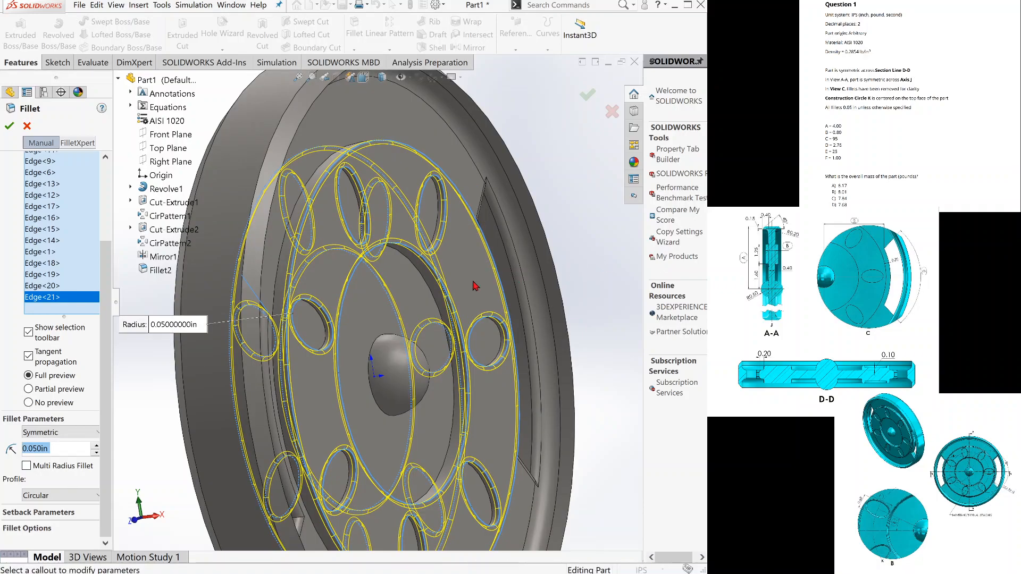
{"action": "left_click", "coordinate": [401, 254]}
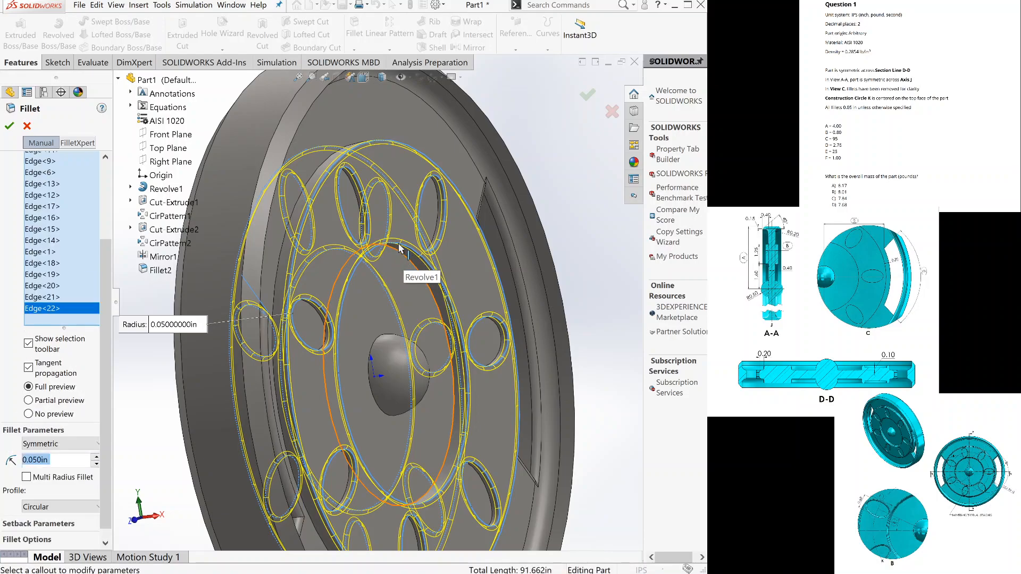
{"action": "left_click", "coordinate": [314, 179]}
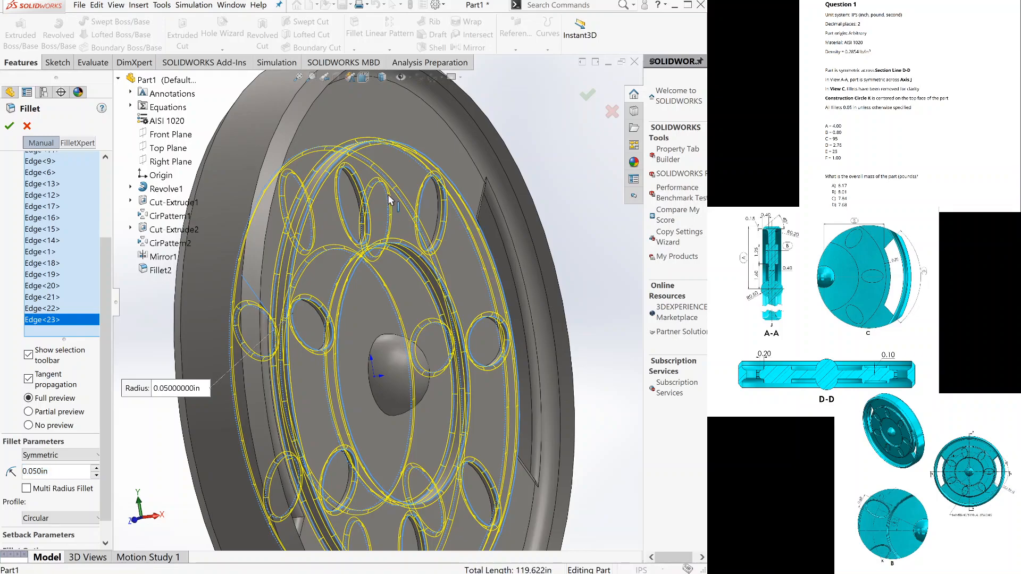
{"action": "middle_click_drag", "start_coordinate": [387, 193], "coordinate": [384, 200]}
{"action": "left_click", "coordinate": [384, 201]}
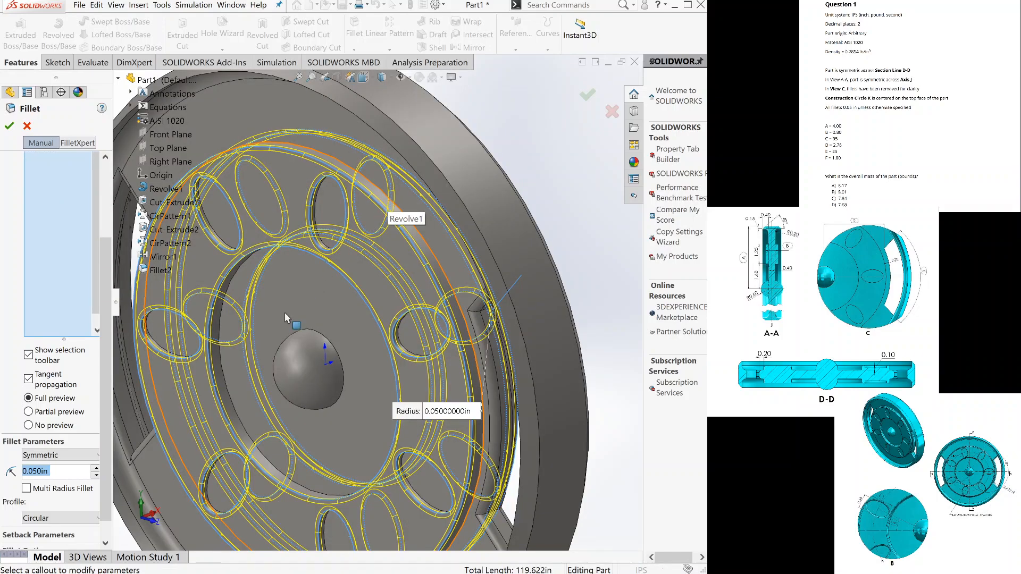
{"action": "left_click", "coordinate": [218, 320]}
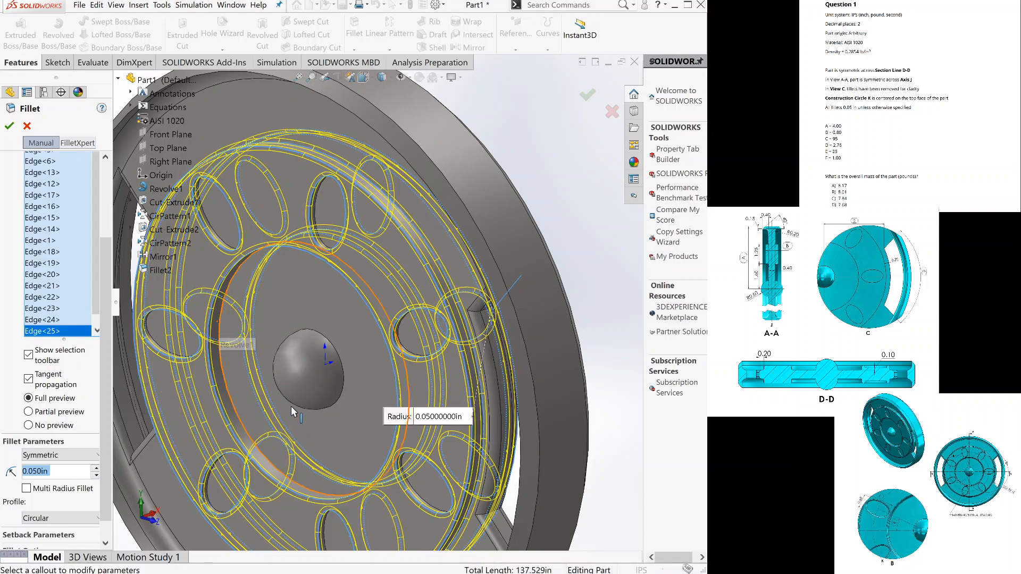
{"action": "scroll", "coordinate": [291, 406], "scroll_direction": "up", "scroll_amount": 2}
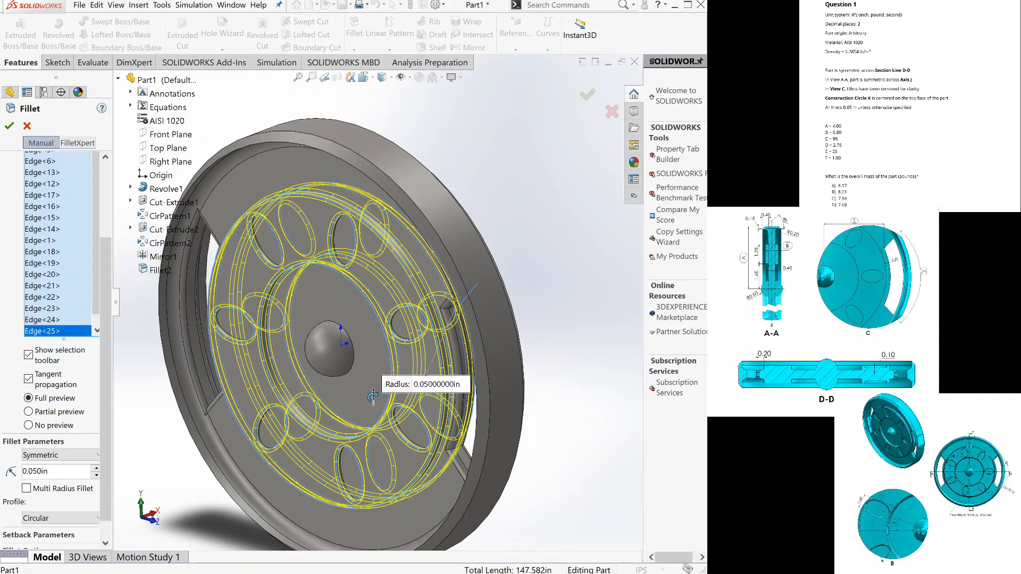
{"action": "left_click", "coordinate": [9, 126]}
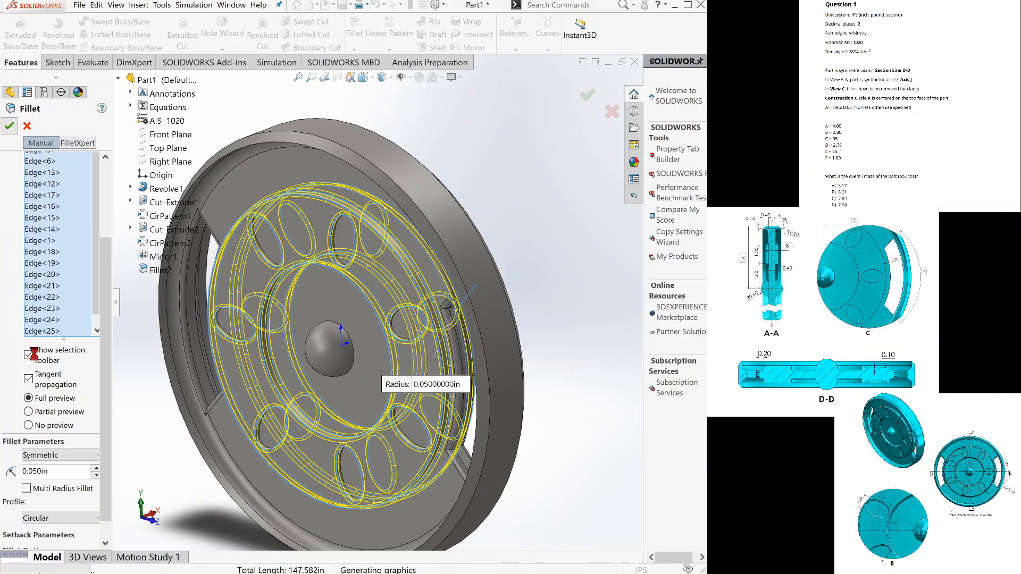
{"action": "middle_click_drag", "start_coordinate": [347, 208], "coordinate": [558, 134]}
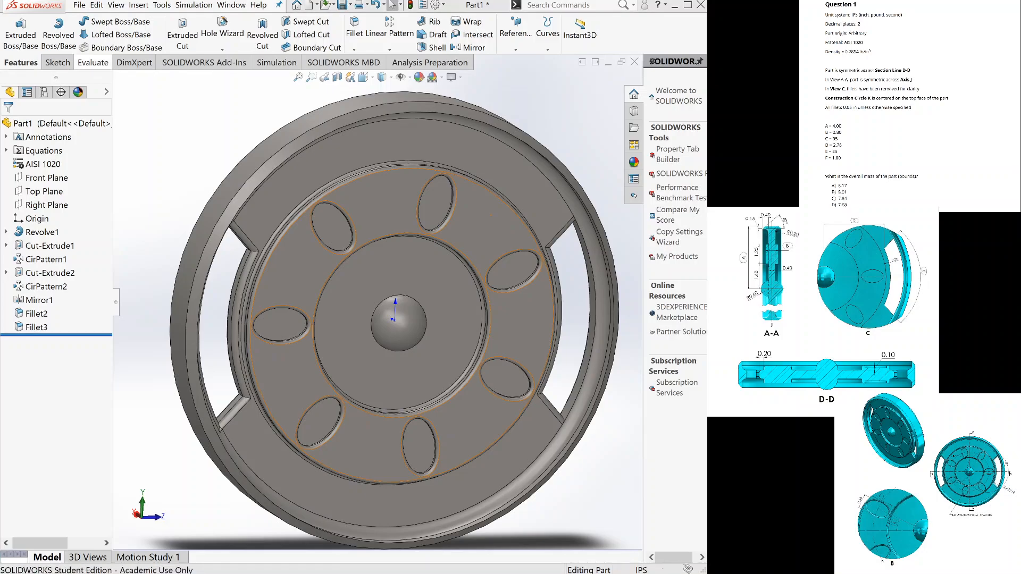
Evaluate the mass properties of the filleted disc.
{"action": "left_click", "coordinate": [92, 63]}
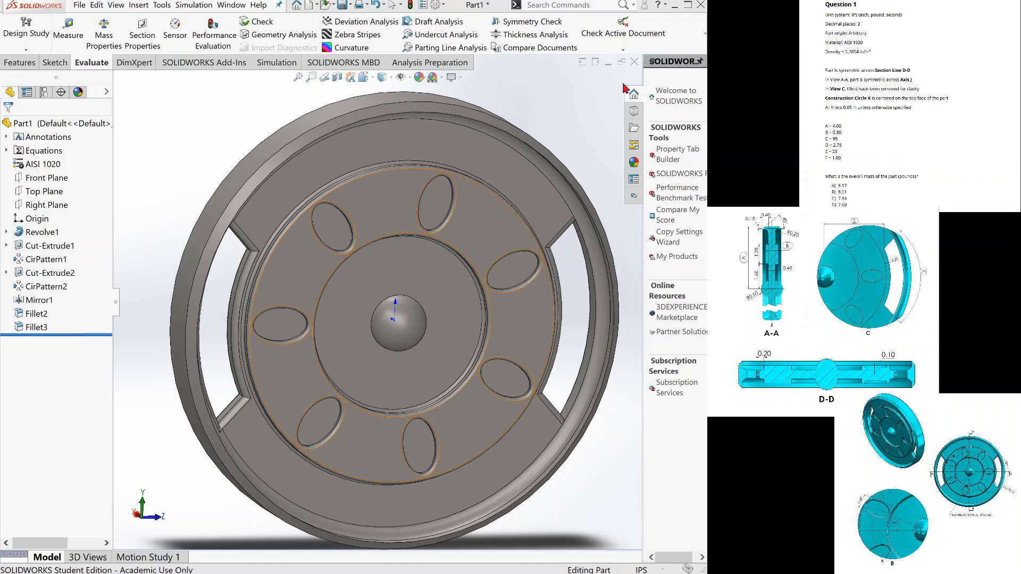
{"action": "key", "text": "m"}
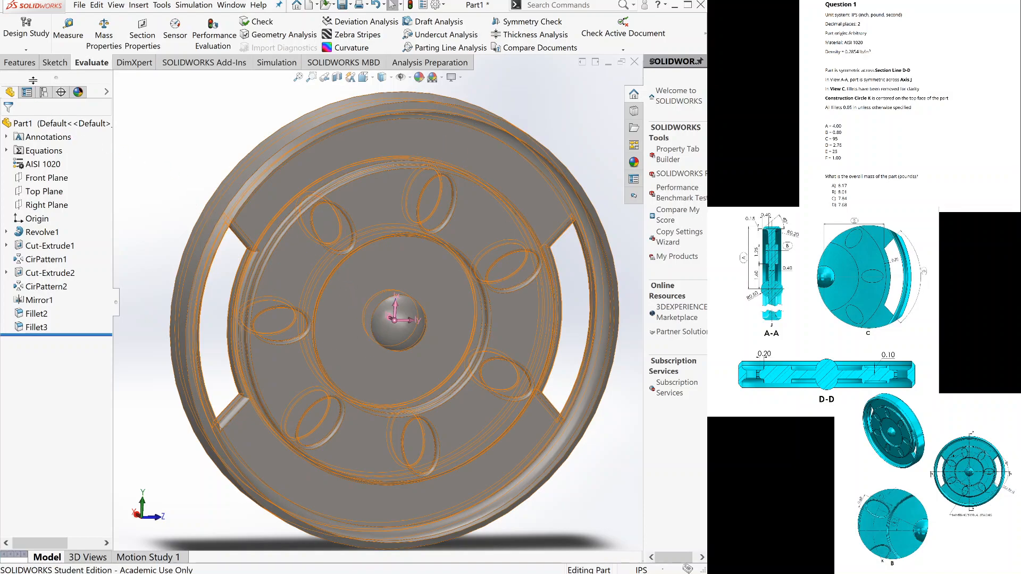
{"action": "left_click", "coordinate": [44, 93]}
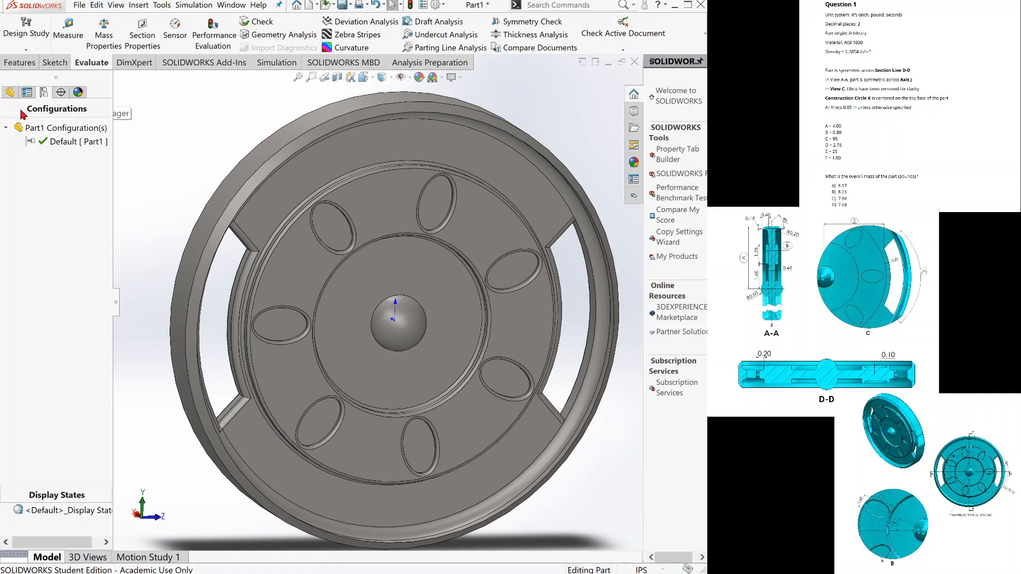
{"action": "left_click", "coordinate": [11, 93]}
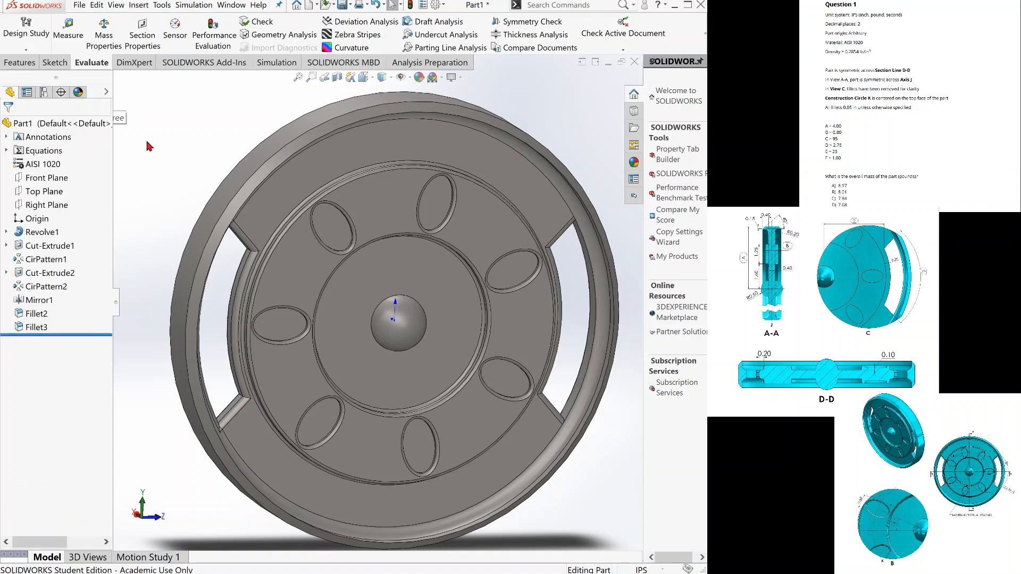